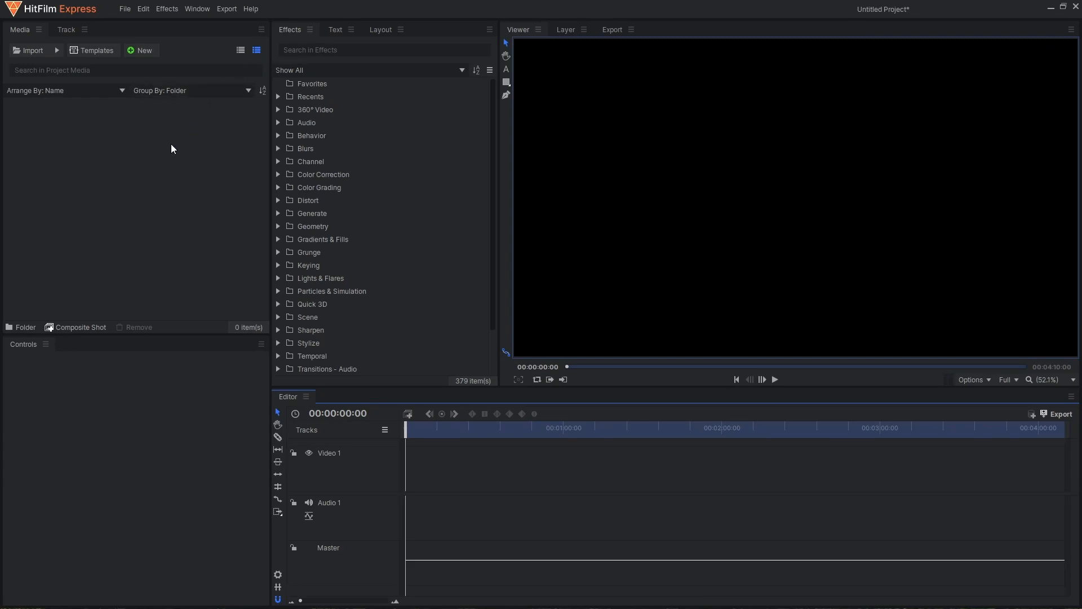
# - Create a composite shot named bg_GRID with a duration of 10 seconds
pyautogui.click(154, 52)
pyautogui.click(152, 60)
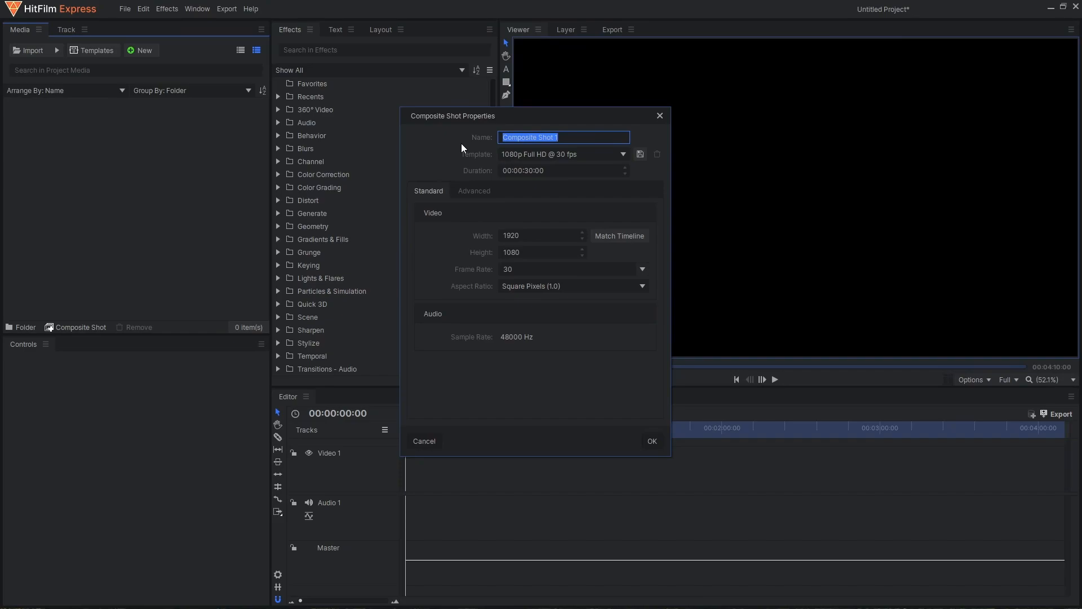
pyautogui.write('bg_GRID')
pyautogui.doubleClick(530, 171)
pyautogui.write('1')
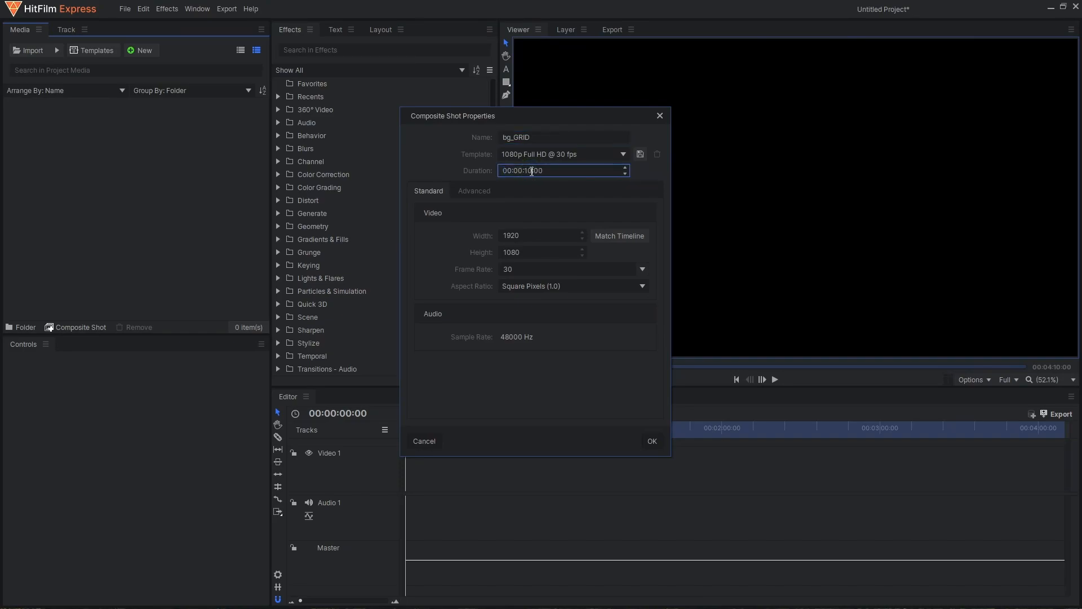
pyautogui.click(651, 442)
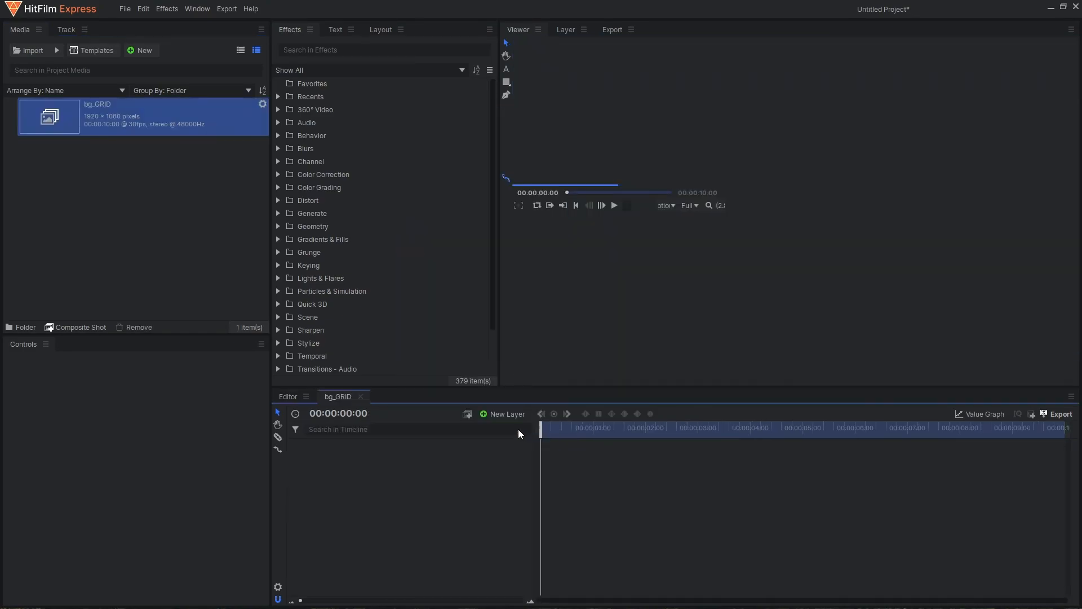
# - Add a black plane layer named noiseBG to the bg_GRID composite shot
pyautogui.click(492, 414)
pyautogui.click(494, 426)
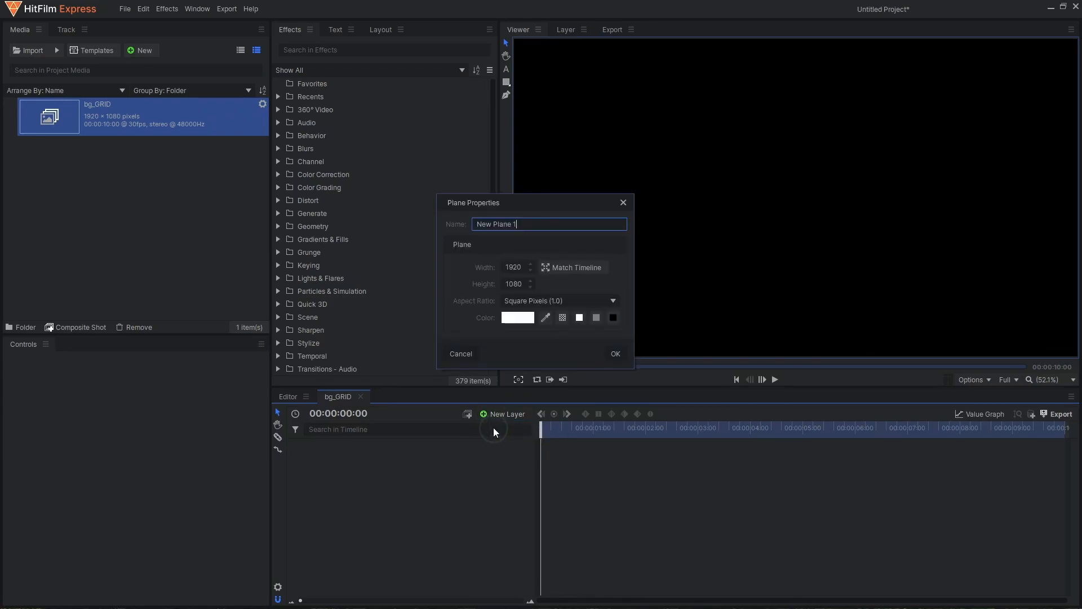
pyautogui.write('noiseBG')
pyautogui.click(610, 317)
pyautogui.click(615, 354)
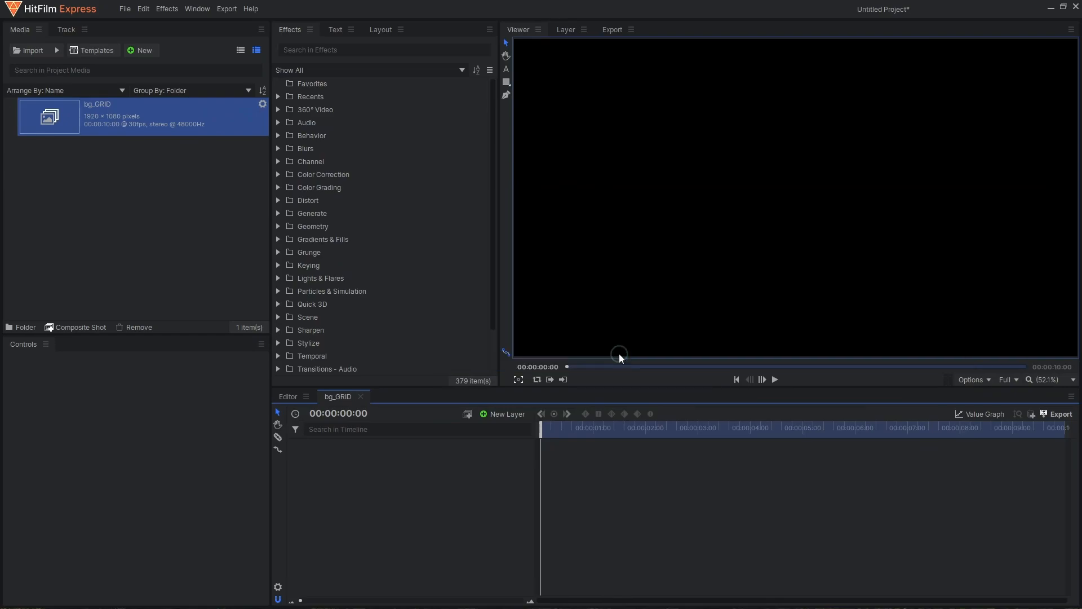
# - Find the Fractal Noise effect and apply it to the noiseBG plane
pyautogui.click(308, 49)
pyautogui.write('f')
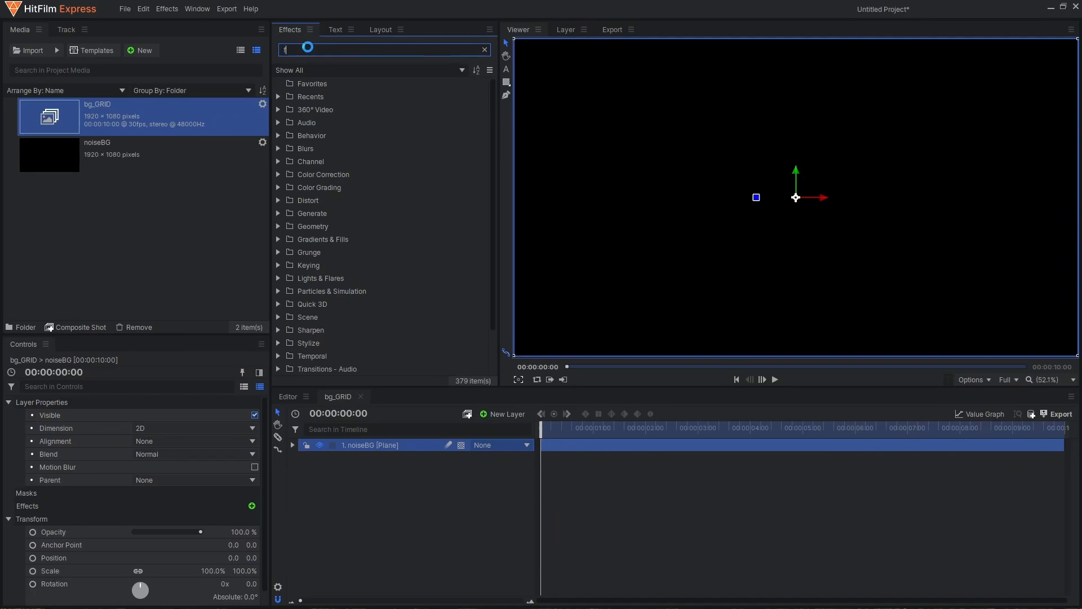
pyautogui.write('ract')
pyautogui.click(316, 135)
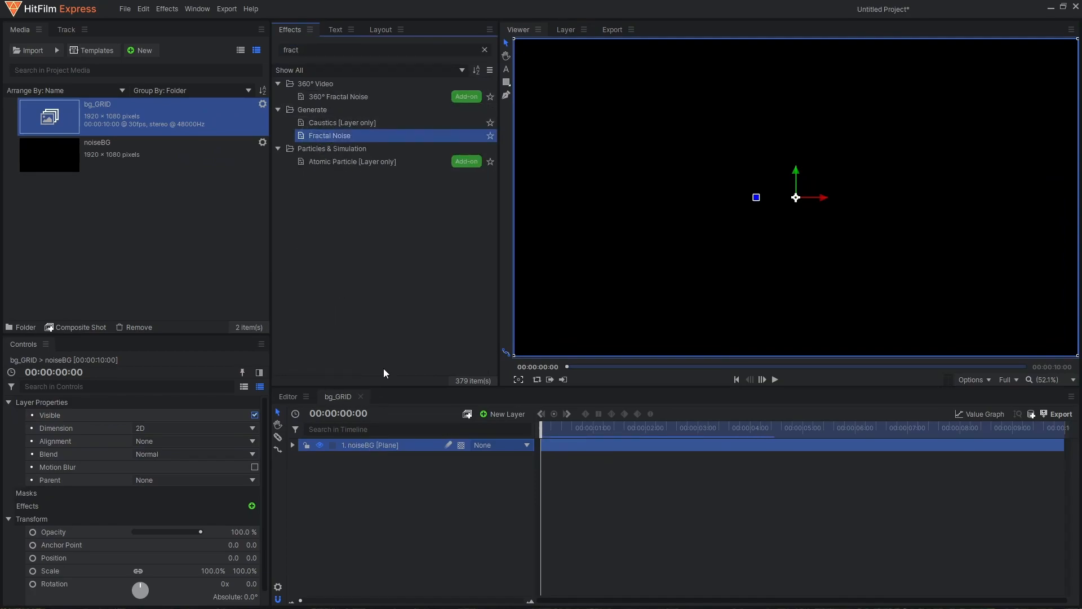
pyautogui.moveTo(345, 137); pyautogui.dragTo(616, 191)
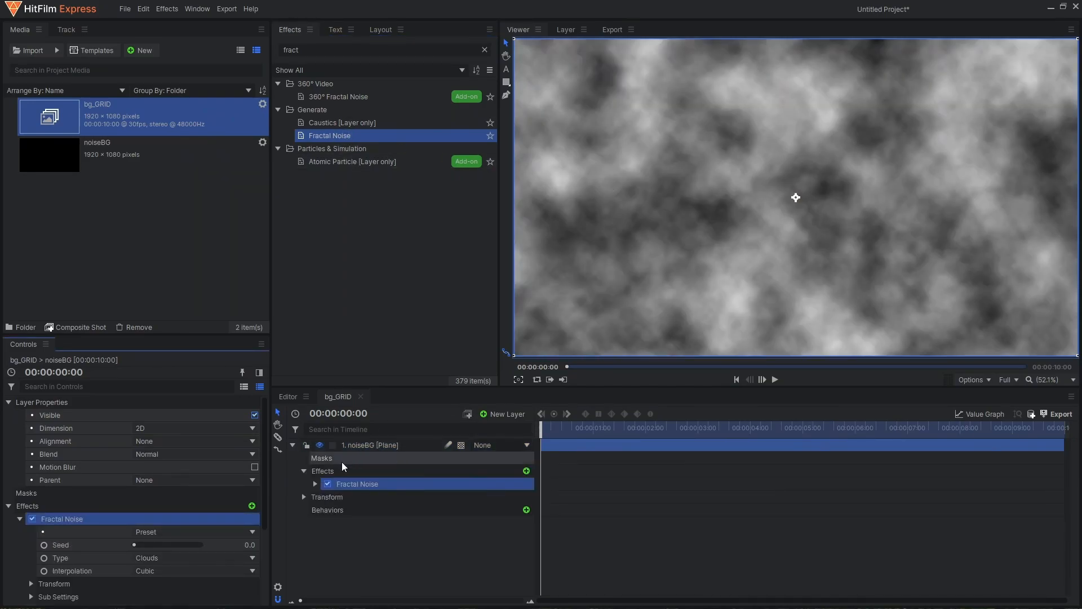
# - Animate the Fractal Noise Seed with keyframes from 0 at the start to 5 at the last frame
pyautogui.click(315, 484)
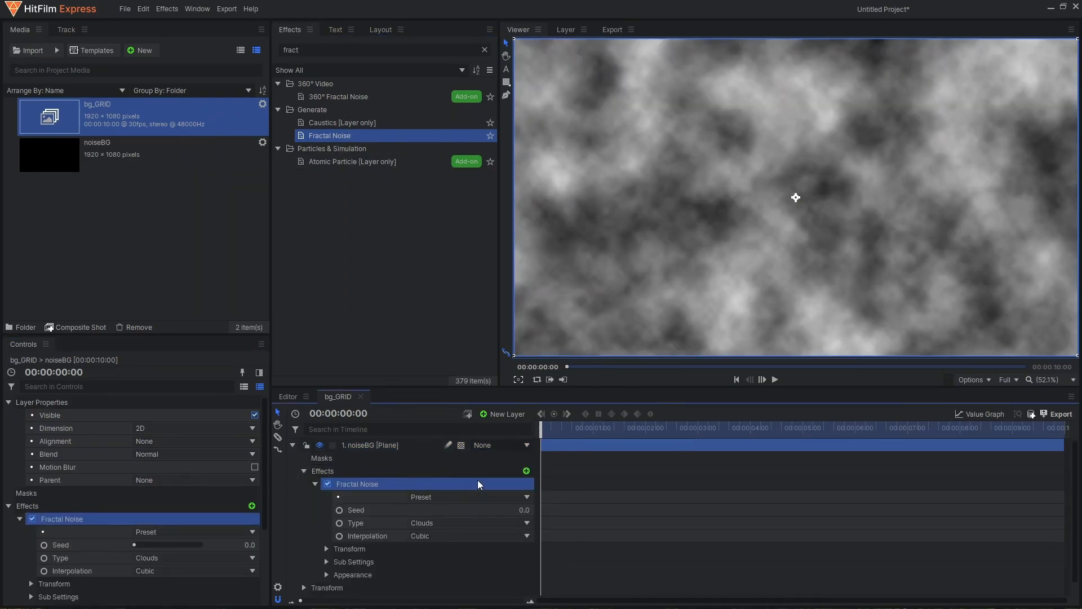
pyautogui.click(339, 510)
pyautogui.moveTo(617, 448); pyautogui.dragTo(1077, 463)
pyautogui.click(527, 510)
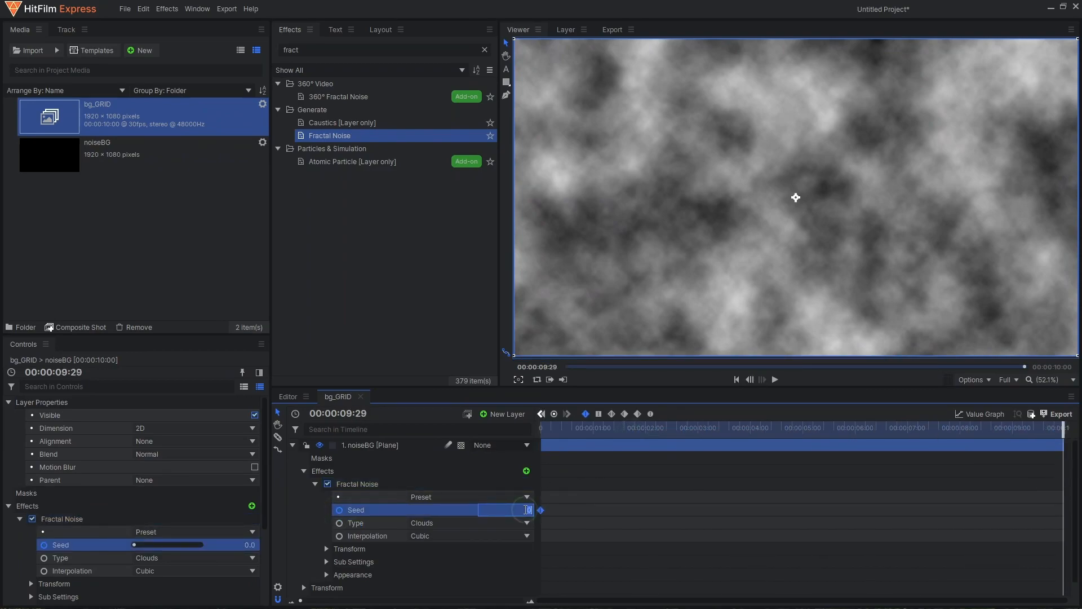
pyautogui.write('5')
pyautogui.press('Return')
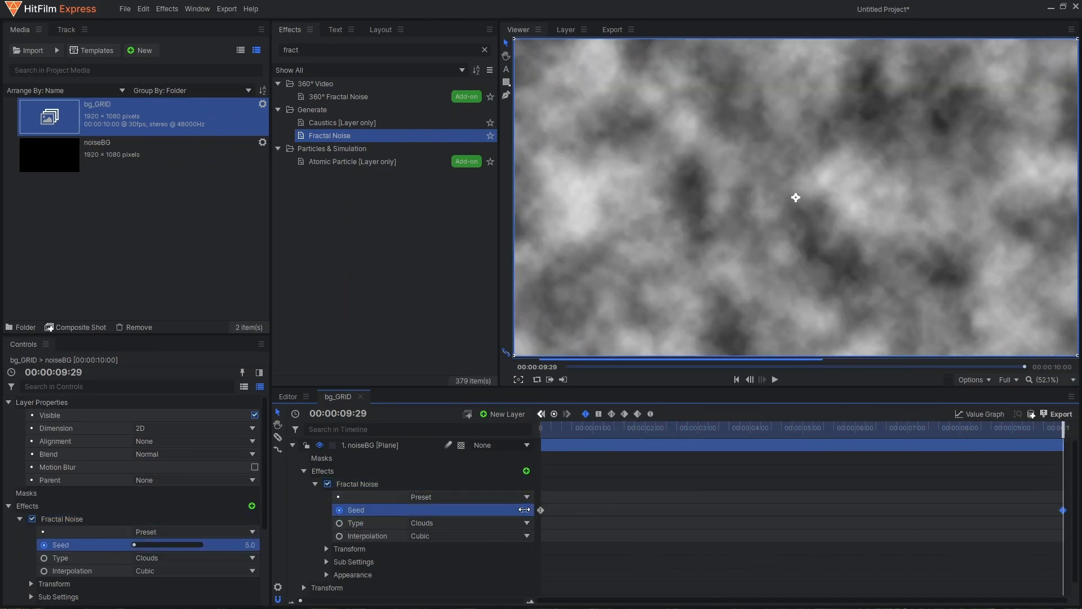
pyautogui.moveTo(564, 433); pyautogui.dragTo(538, 438)
pyautogui.click(292, 445)
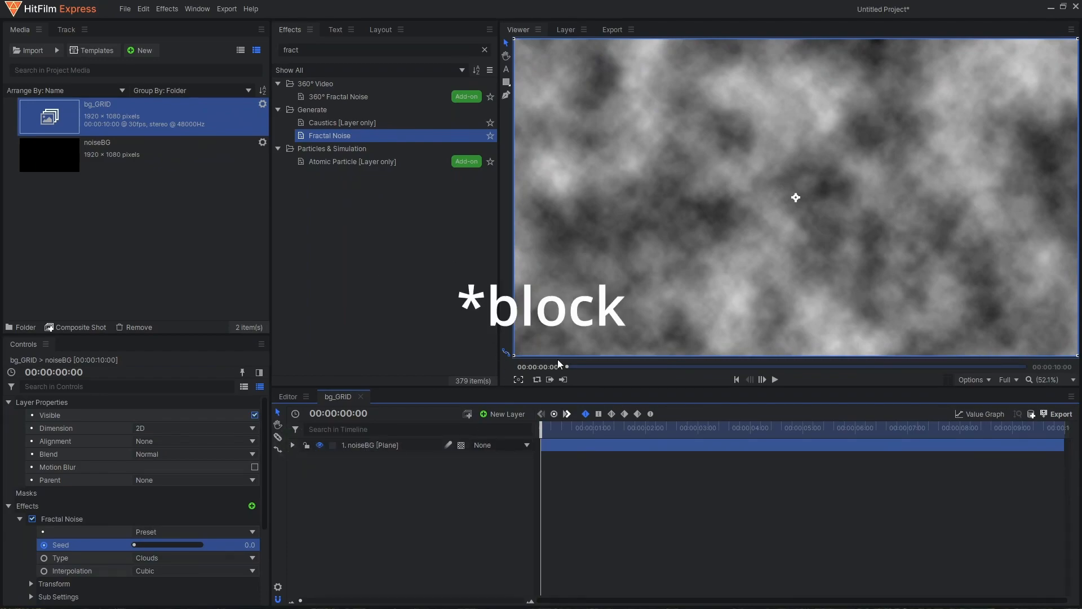
# - Find the Mosaic effect and apply it to the noiseBG plane
pyautogui.doubleClick(301, 50)
pyautogui.write('mos')
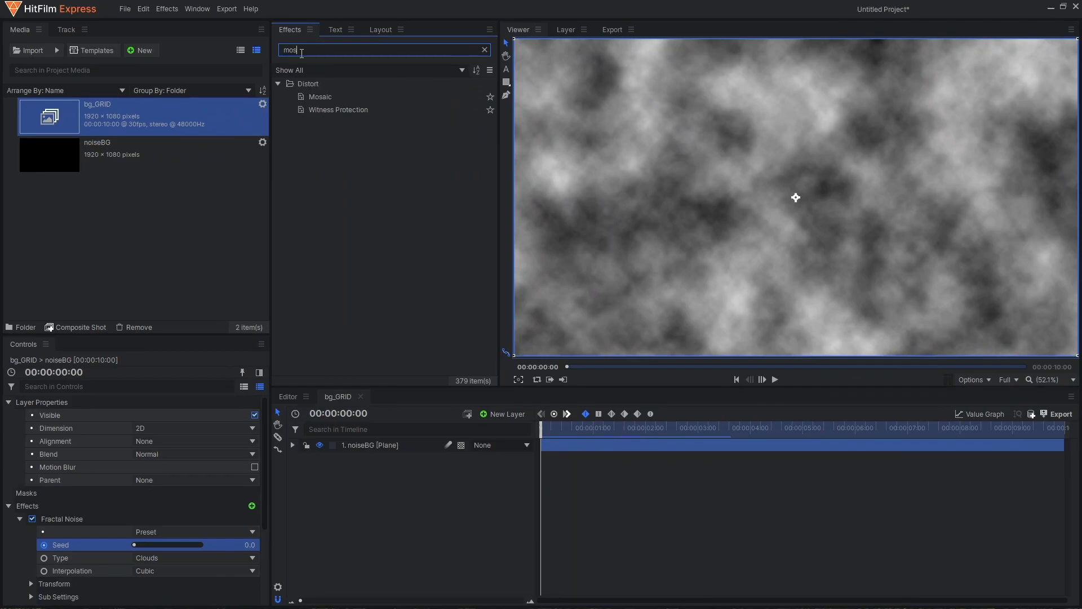
pyautogui.moveTo(321, 97); pyautogui.dragTo(548, 141)
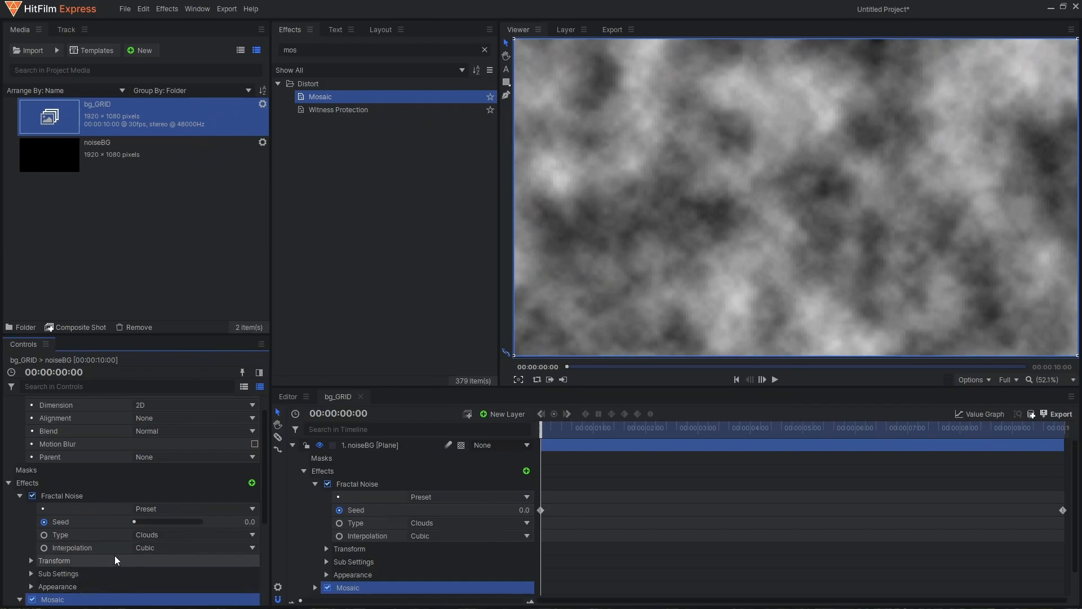
# - Set the Mosaic effect to 10 horizontal blocks and 7 vertical blocks
pyautogui.scroll(-3, 113, 556)
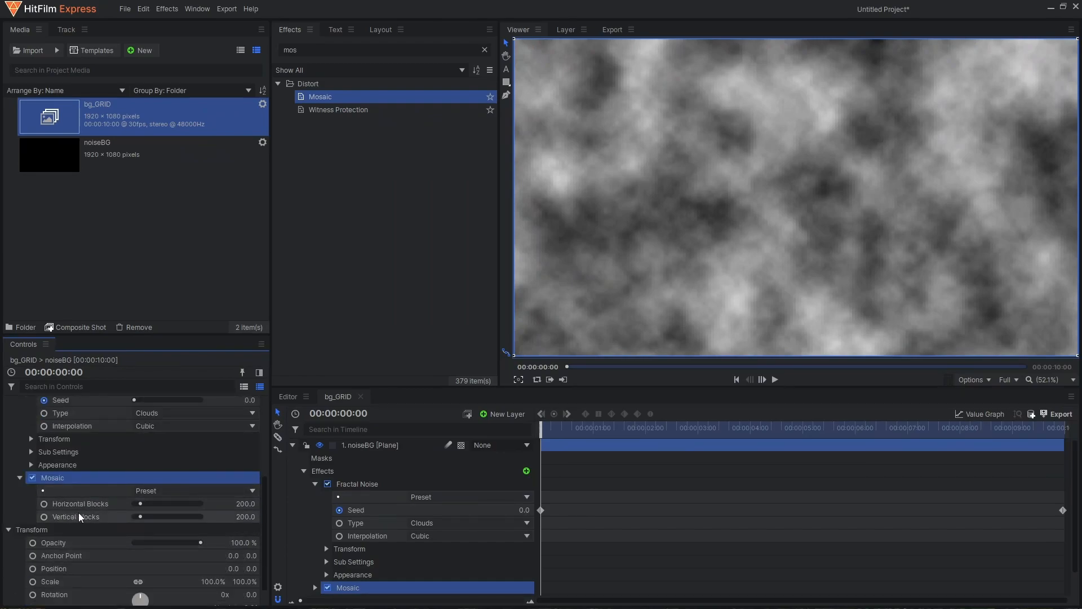
pyautogui.click(247, 503)
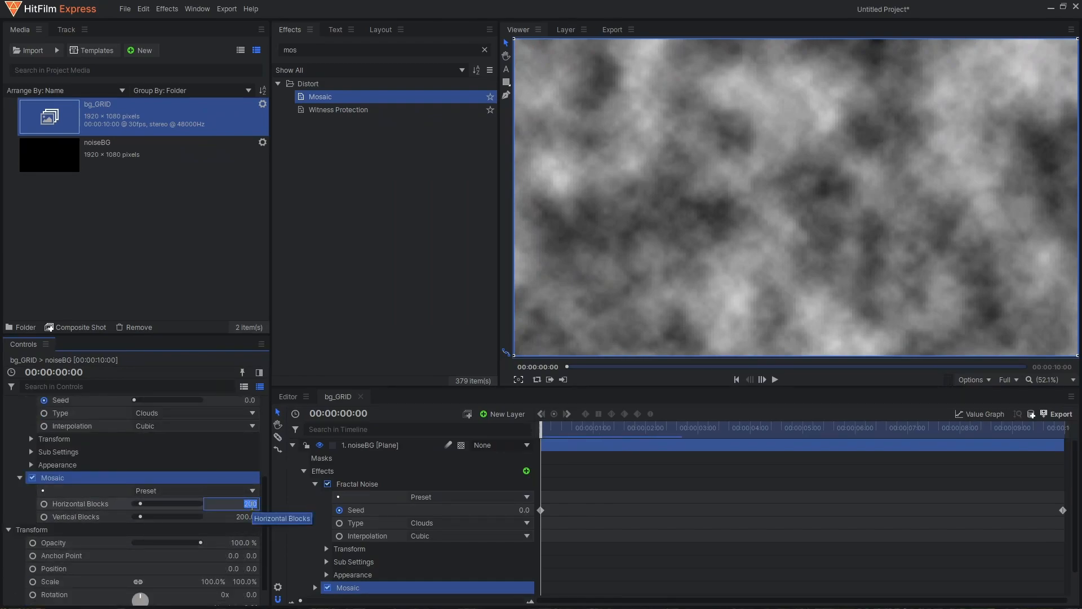
pyautogui.write('10')
pyautogui.press('Return')
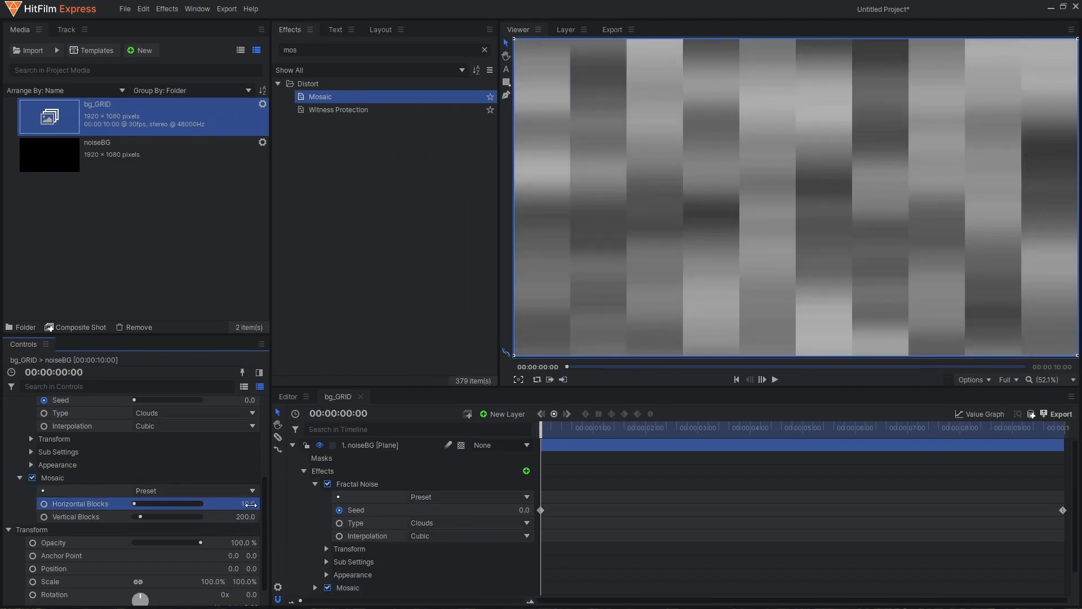
pyautogui.click(239, 519)
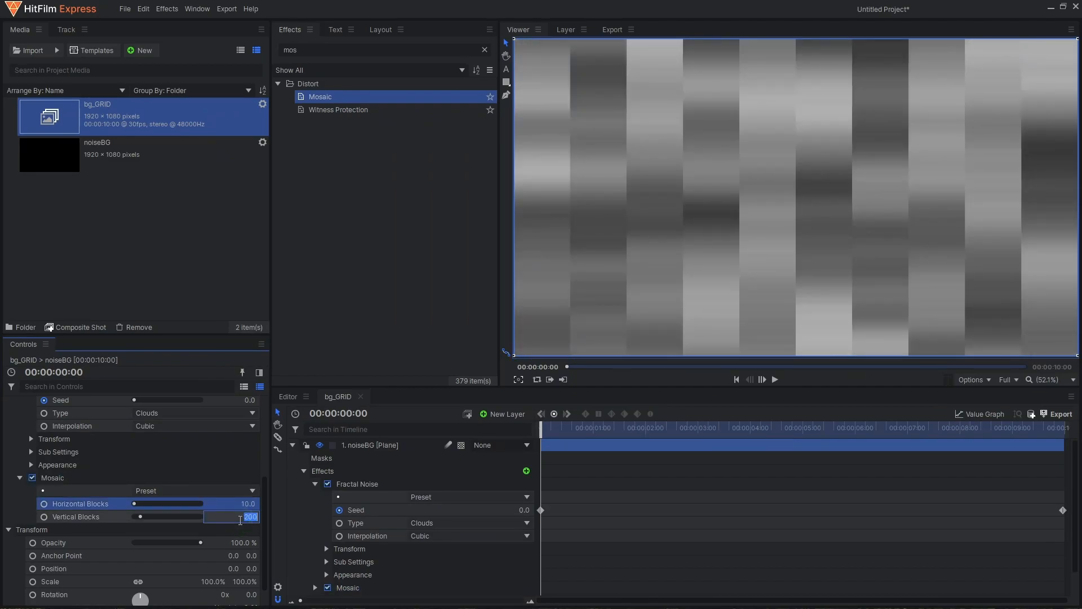
pyautogui.write('7')
pyautogui.press('Return')
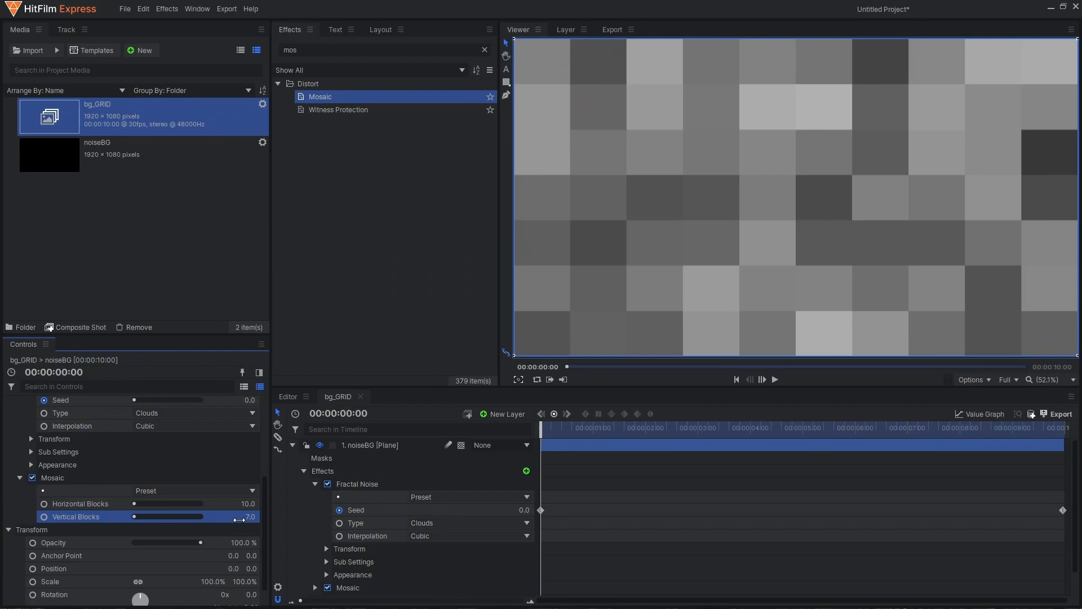
pyautogui.moveTo(568, 432); pyautogui.dragTo(540, 429)
# - Lower the Fractal Noise appearance Offset to -0.50 and play the timeline to preview the darker blocks
pyautogui.scroll(3, 83, 464)
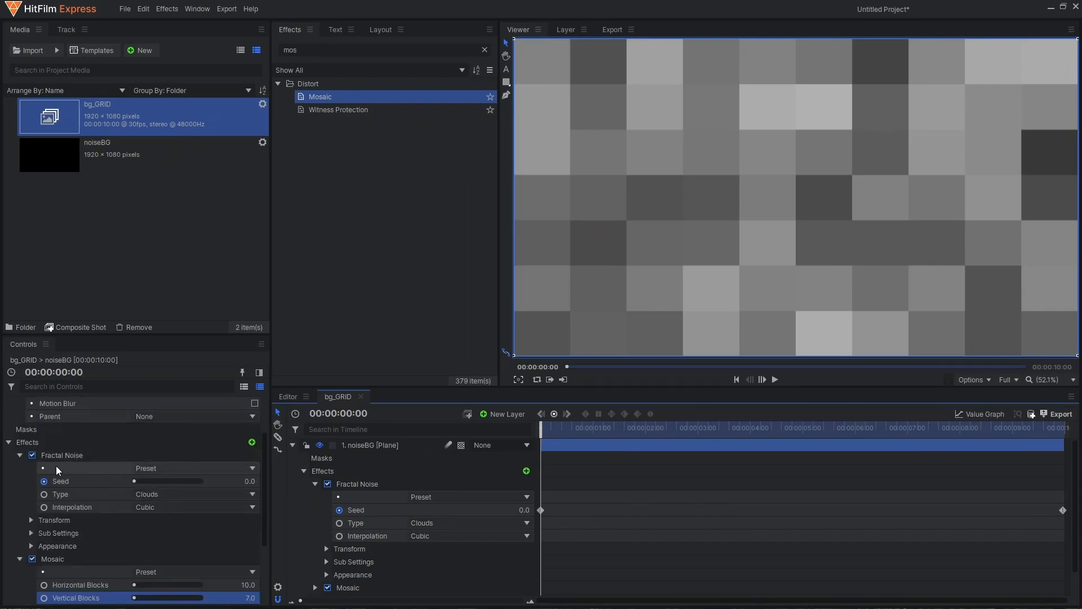
pyautogui.click(32, 545)
pyautogui.scroll(-2, 72, 539)
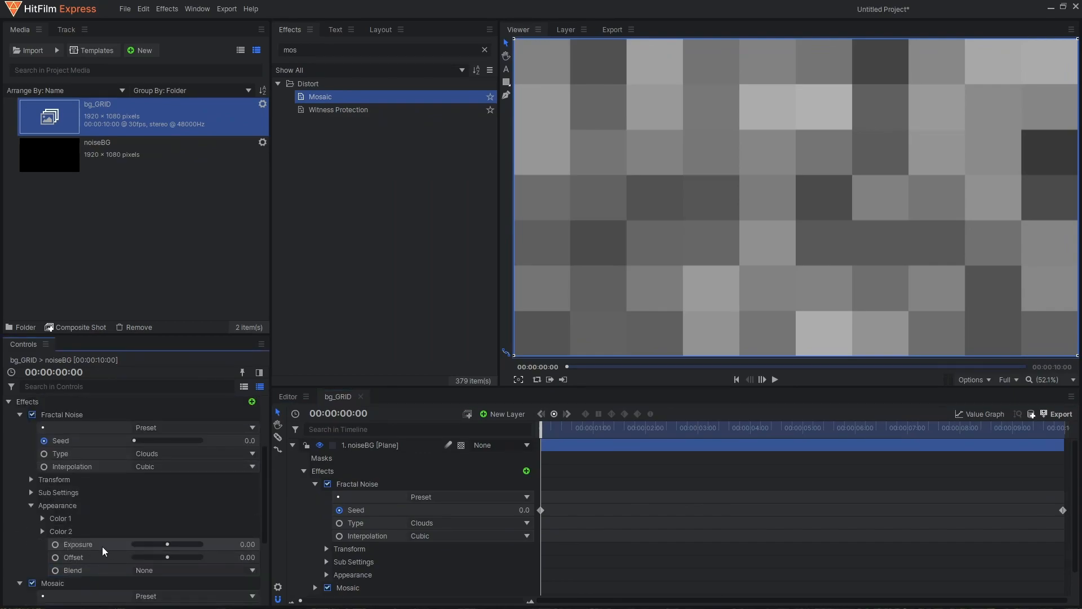
pyautogui.moveTo(169, 555); pyautogui.dragTo(150, 556)
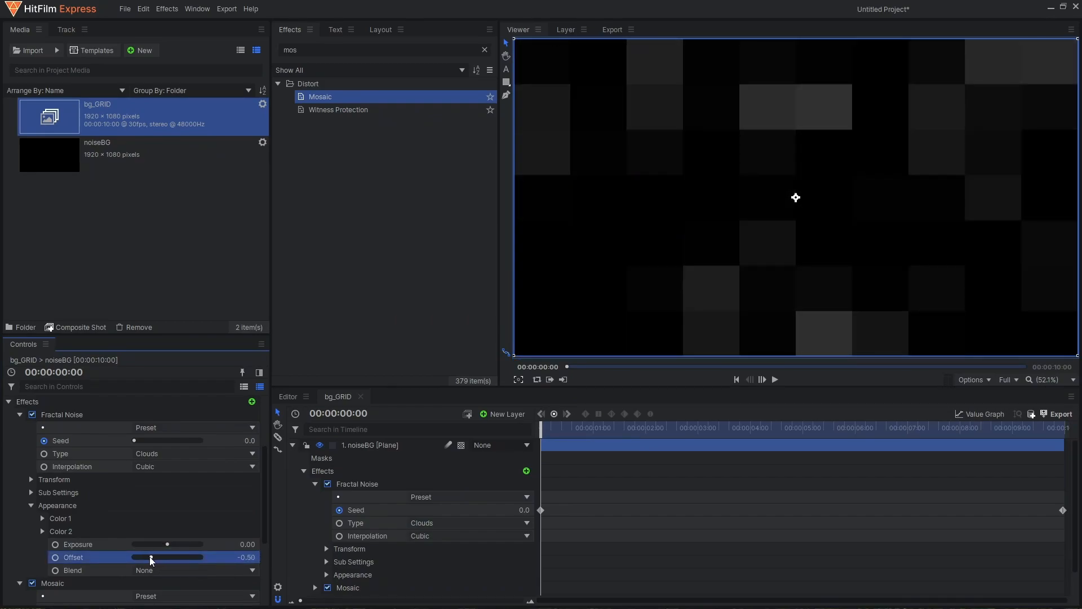
pyautogui.press('space')
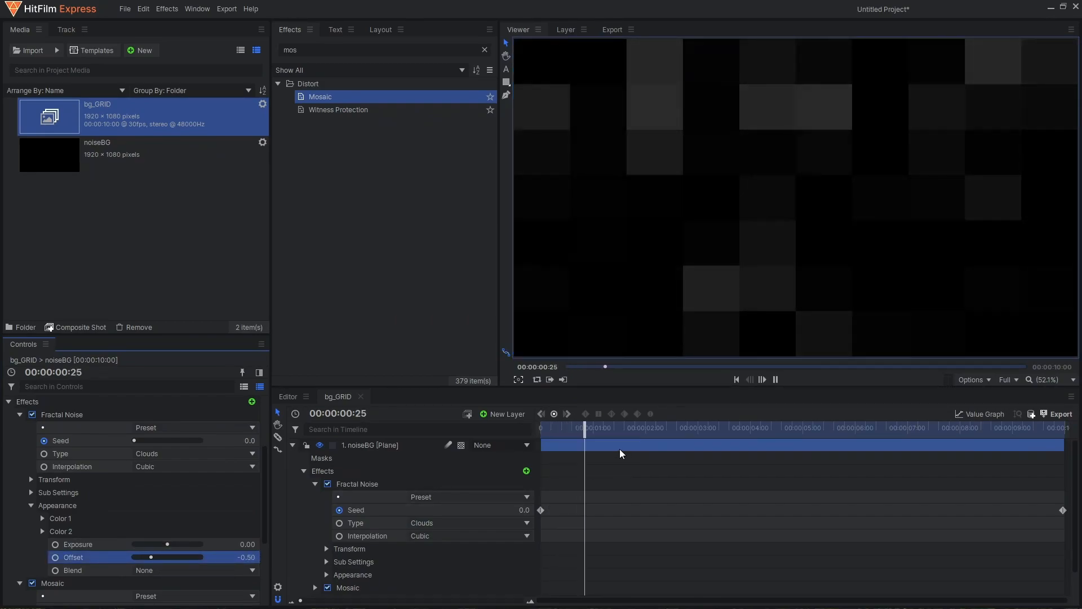
pyautogui.press('space')
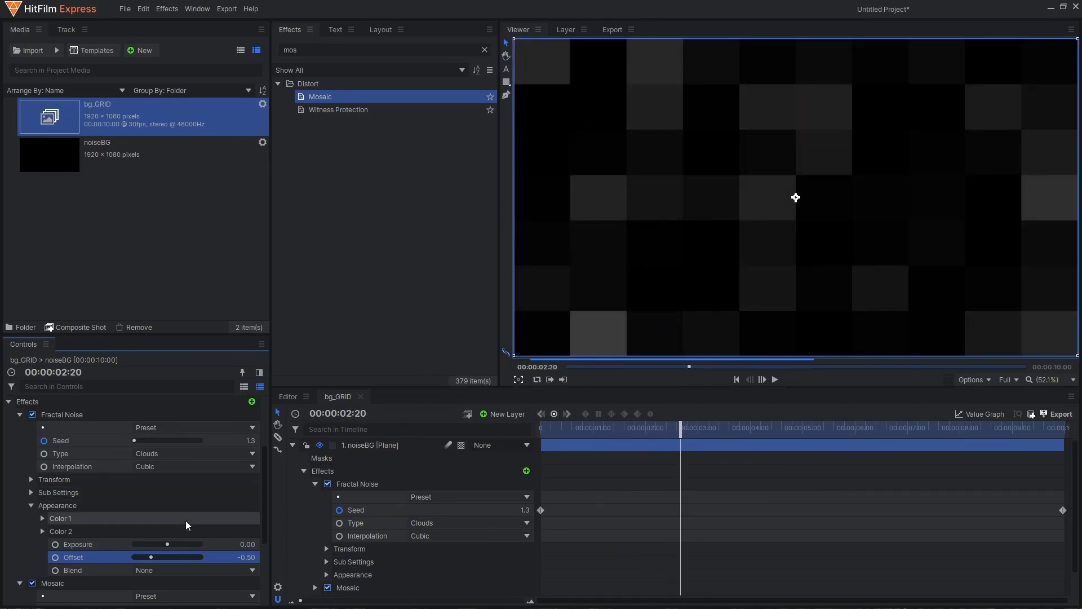
# - Raise the Fractal Noise Exposure to 3.20 and preview the animated blocks along the timeline
pyautogui.moveTo(168, 544); pyautogui.dragTo(179, 543)
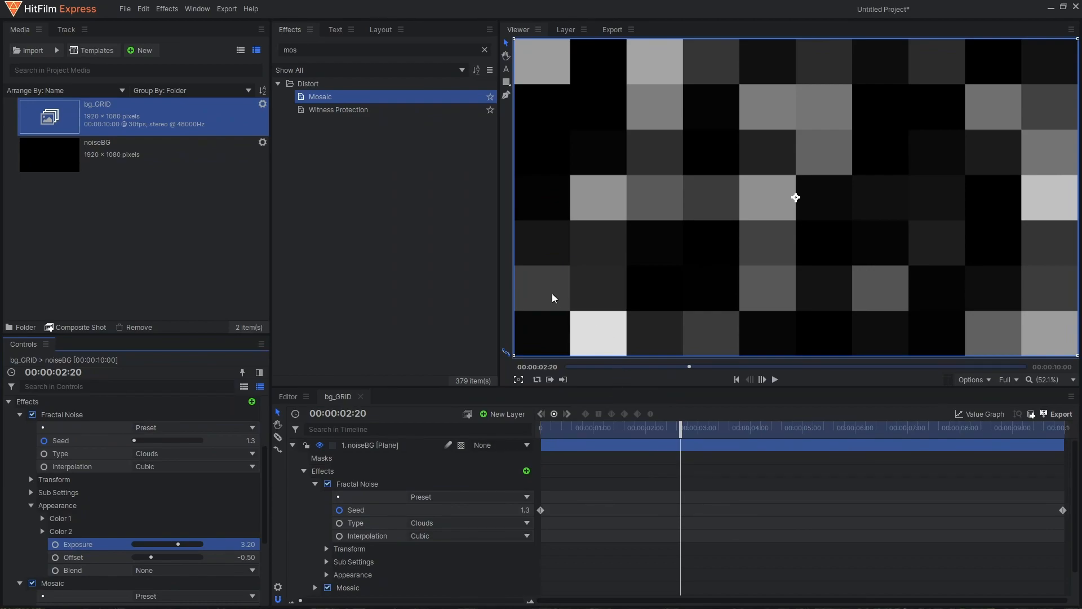
pyautogui.click(632, 428)
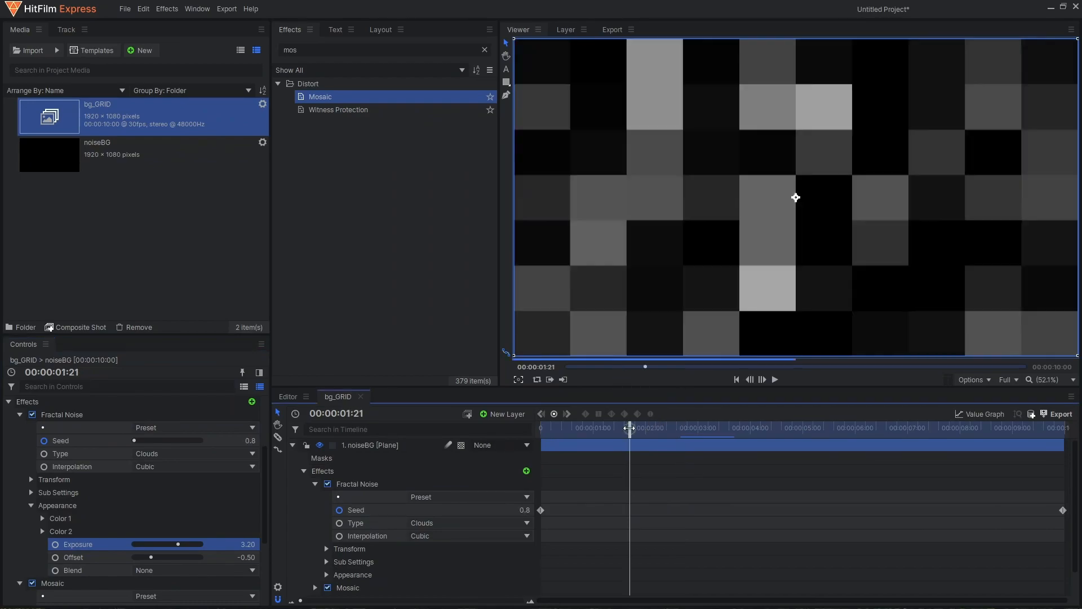
pyautogui.press('space')
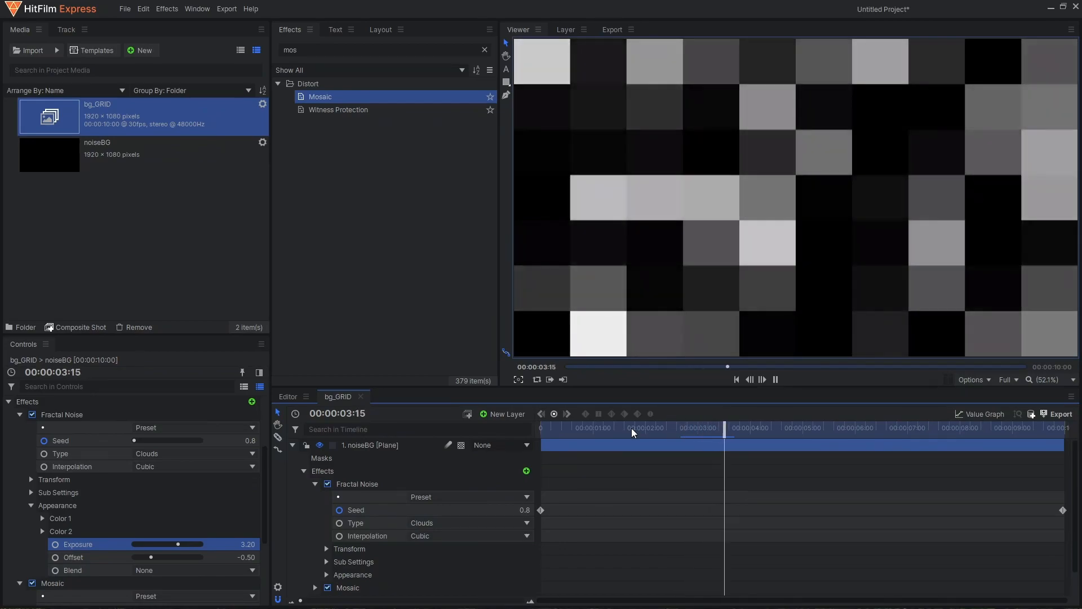
pyautogui.press('space')
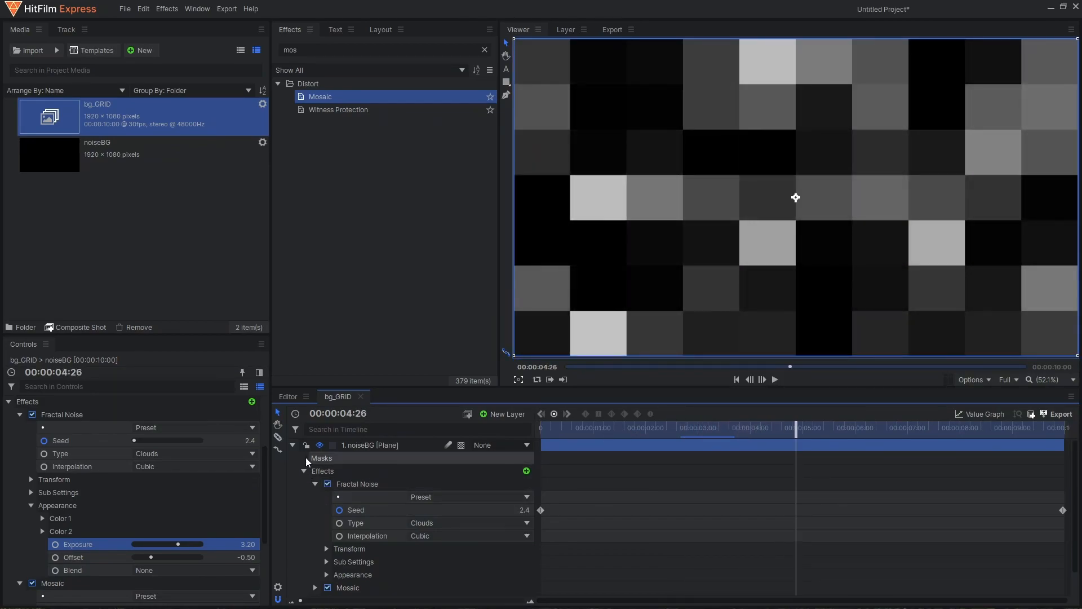
pyautogui.moveTo(786, 430); pyautogui.dragTo(718, 428)
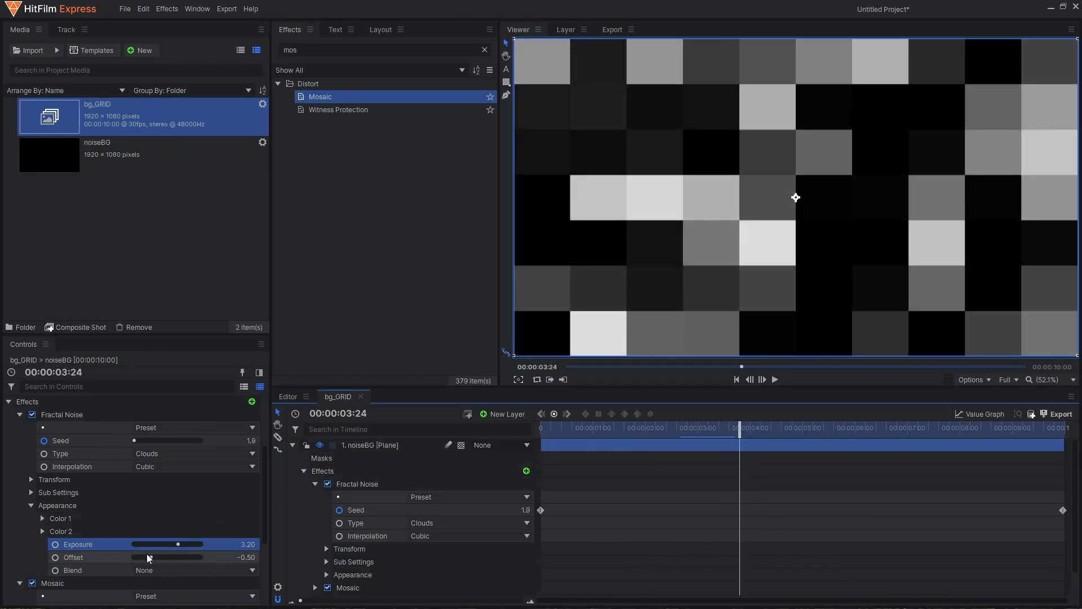
# - Adjust the Fractal Noise Exposure to 4.20 and Offset to -0.64, and preview the animation
pyautogui.moveTo(177, 542); pyautogui.dragTo(144, 556)
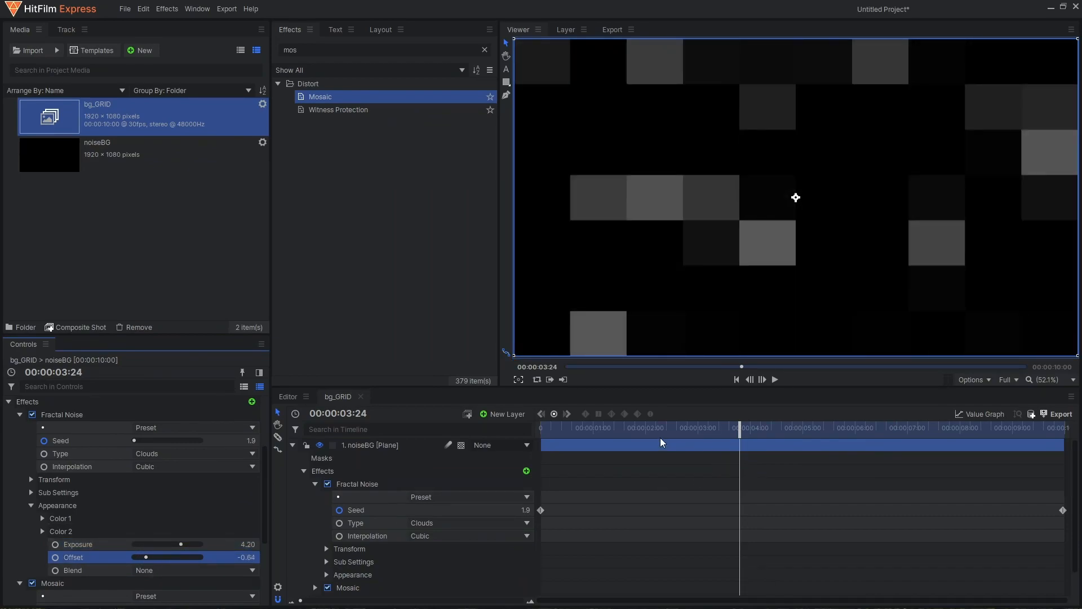
pyautogui.click(608, 427)
pyautogui.press('space')
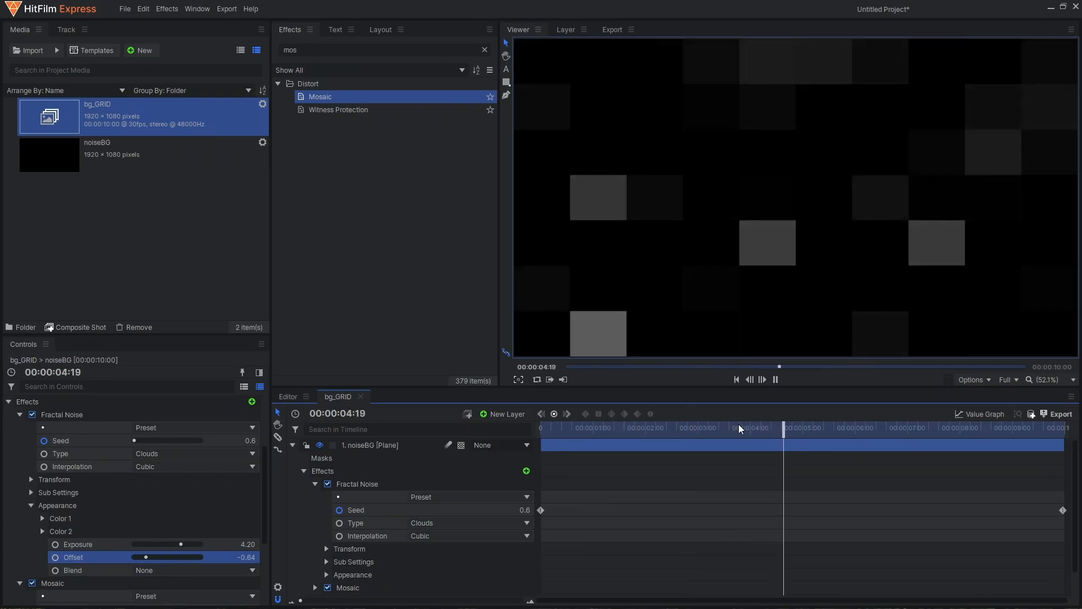
pyautogui.click(844, 428)
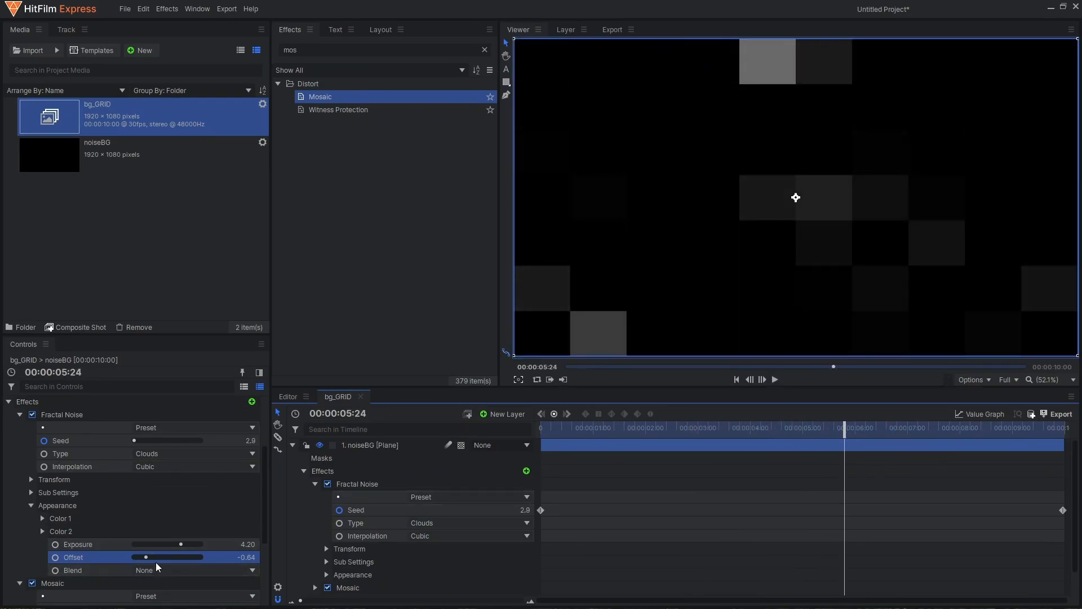
# - Set the Fractal Noise Exposure to 10.00 and Offset to -0.64, check the animation, and collapse the layer's effects
pyautogui.moveTo(143, 556); pyautogui.dragTo(207, 548)
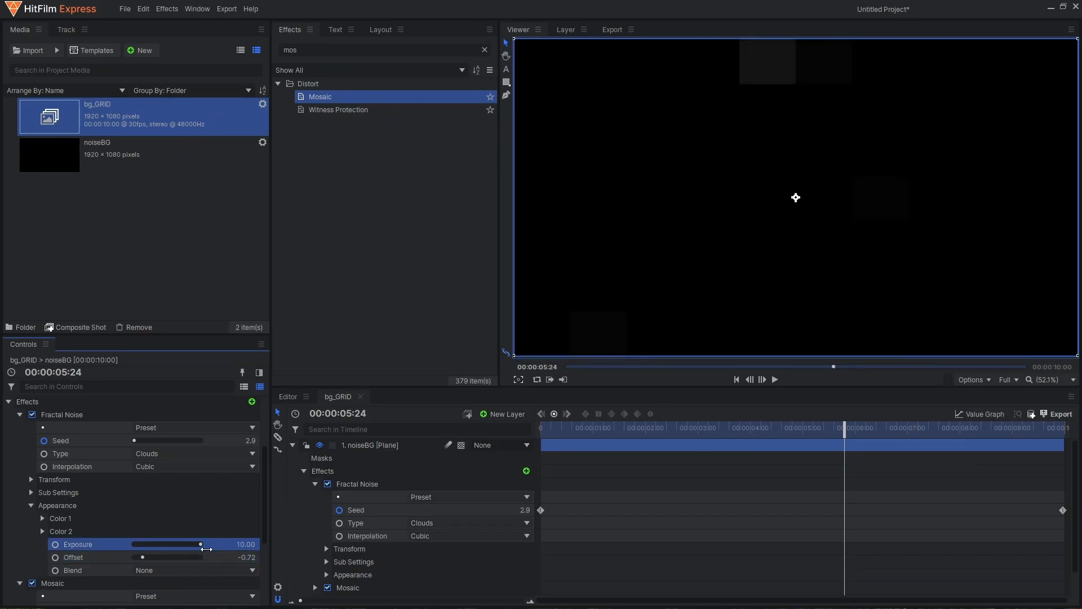
pyautogui.moveTo(142, 554); pyautogui.dragTo(144, 556)
pyautogui.moveTo(634, 423); pyautogui.dragTo(763, 434)
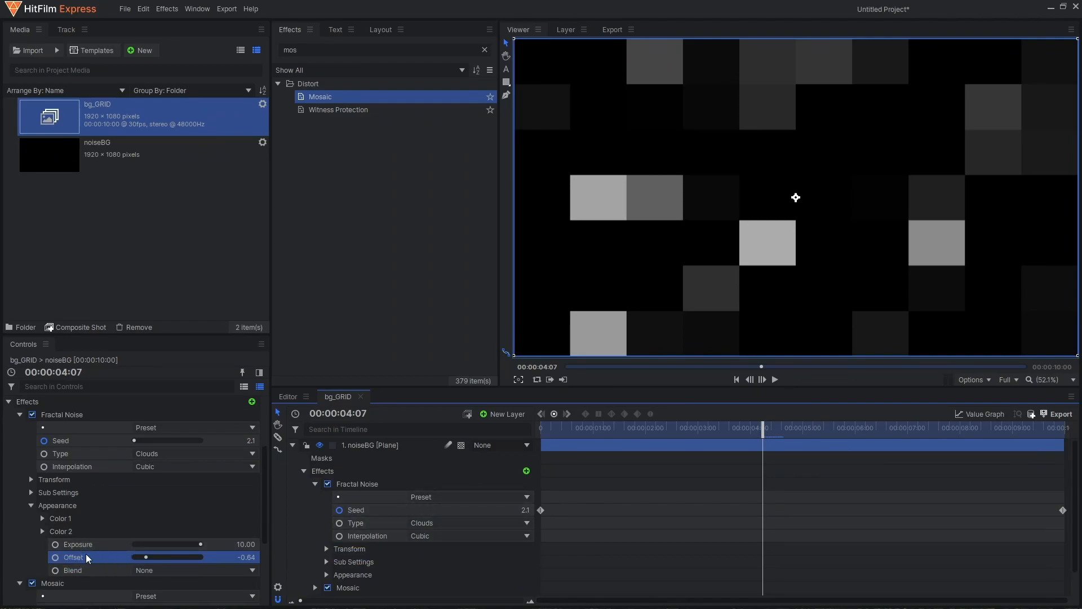
pyautogui.click(8, 402)
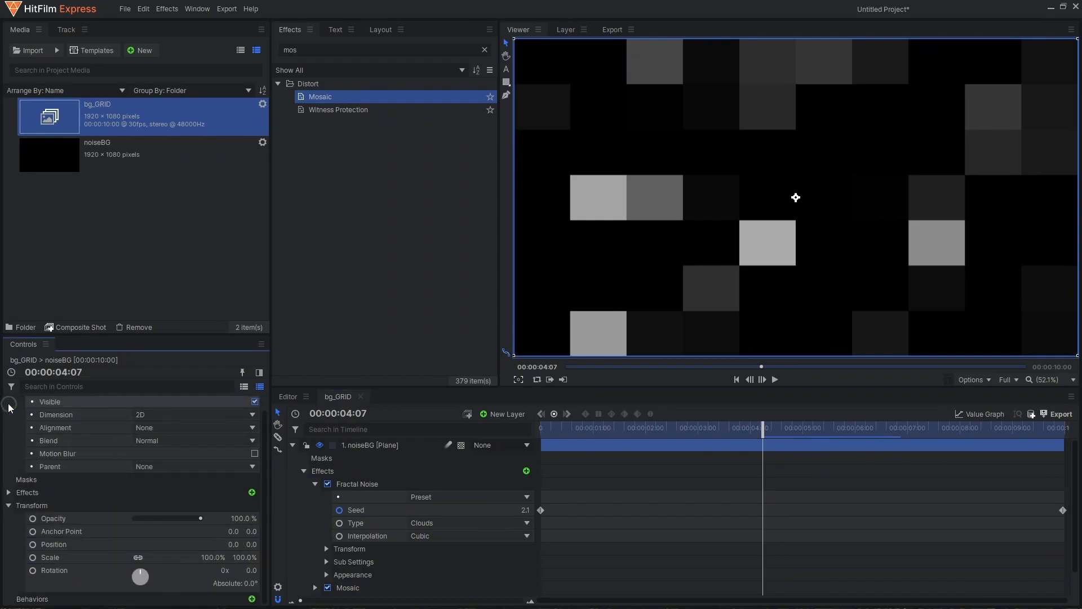
# - Add a second copy of the noiseBG plane above the existing layer and name it grod
pyautogui.click(293, 444)
pyautogui.click(404, 475)
pyautogui.click(502, 415)
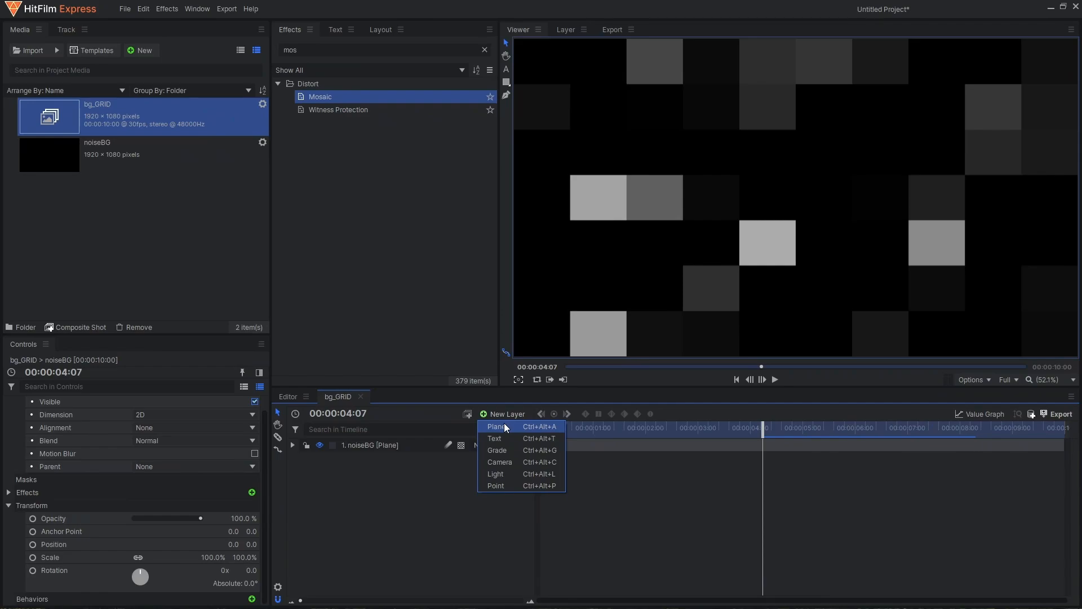
pyautogui.press('Escape')
pyautogui.click(103, 152)
pyautogui.moveTo(96, 153); pyautogui.dragTo(356, 443)
pyautogui.doubleClick(354, 444)
pyautogui.write('grod')
pyautogui.press('Return')
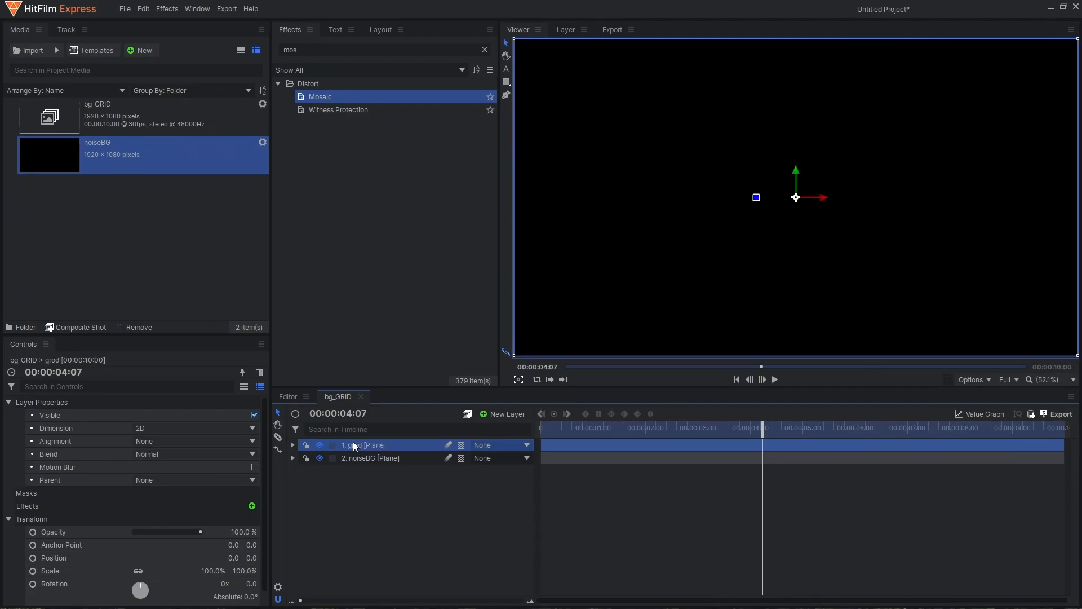
# - Find the Grid effect and apply it to the grod layer
pyautogui.doubleClick(306, 51)
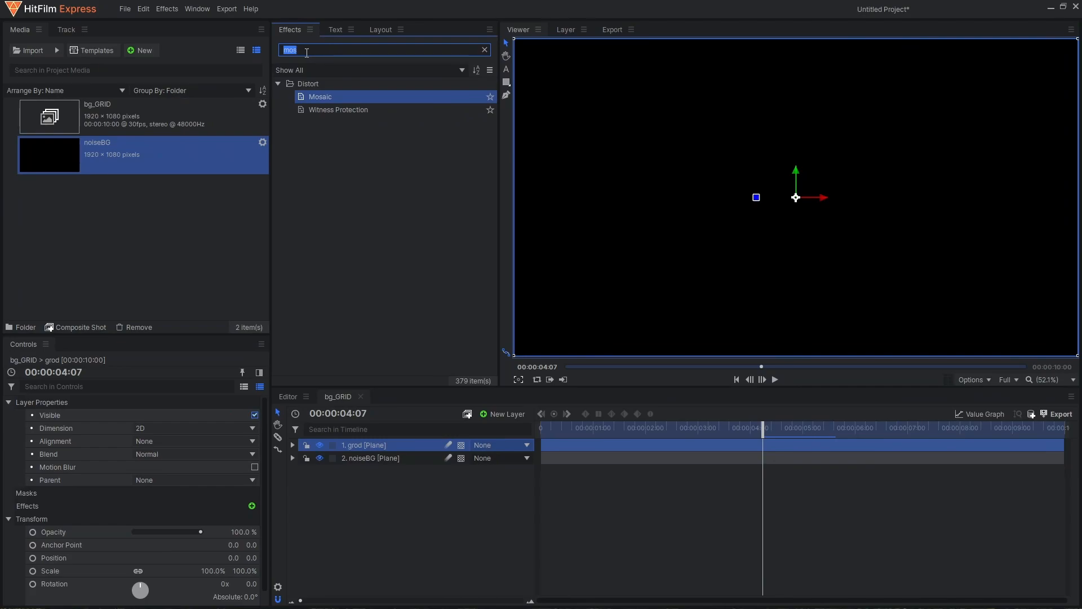
pyautogui.write('grid')
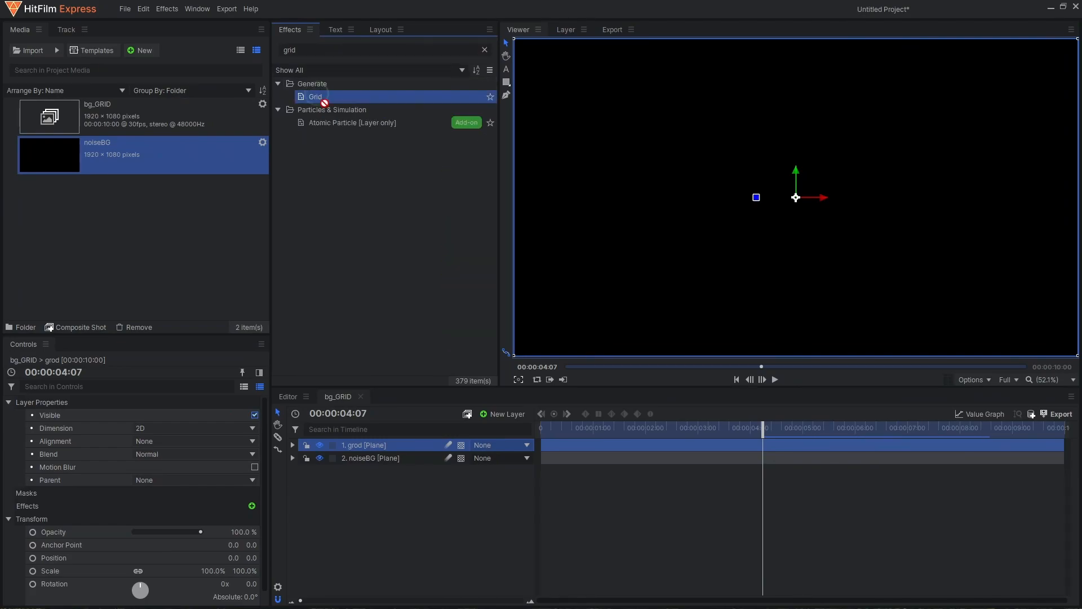
pyautogui.moveTo(551, 175); pyautogui.dragTo(551, 176)
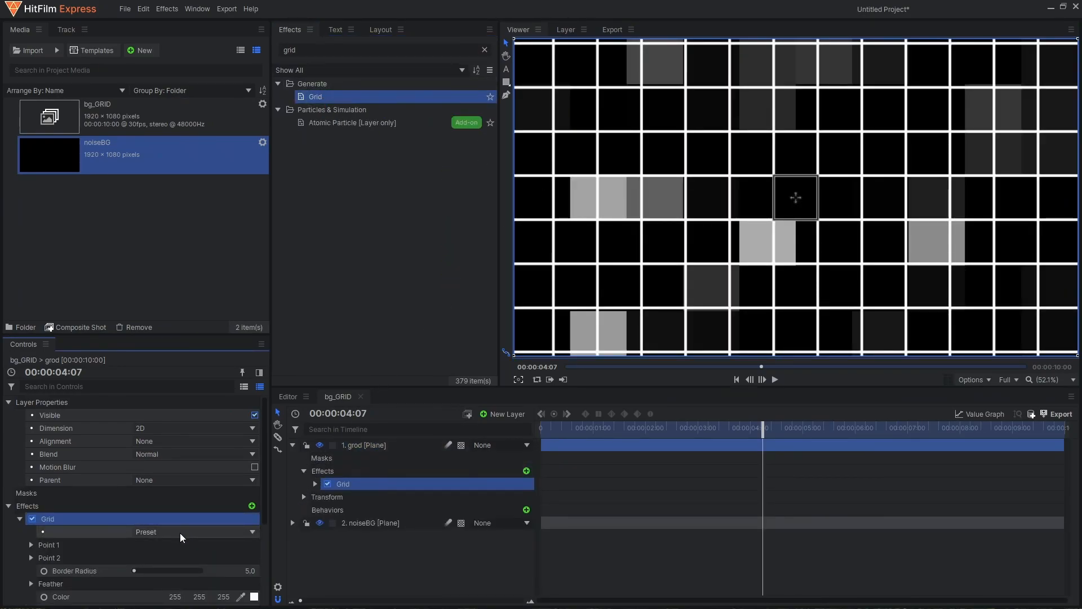
# - Set the Grid effect's Border Radius to 0.5 and shrink its cells to about half their size
pyautogui.scroll(-1, 150, 531)
pyautogui.click(254, 531)
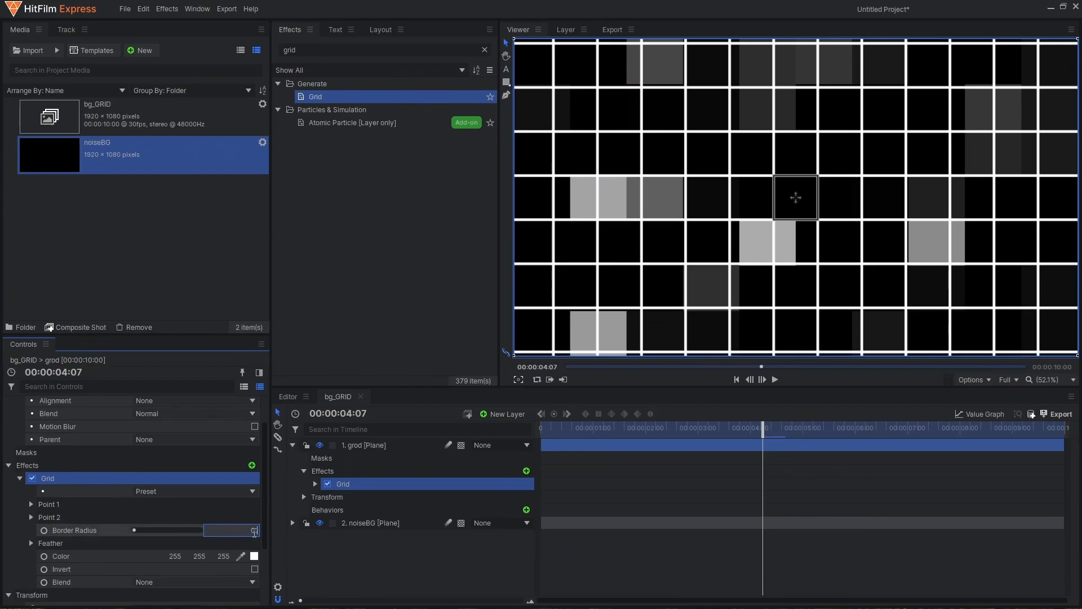
pyautogui.press('Return')
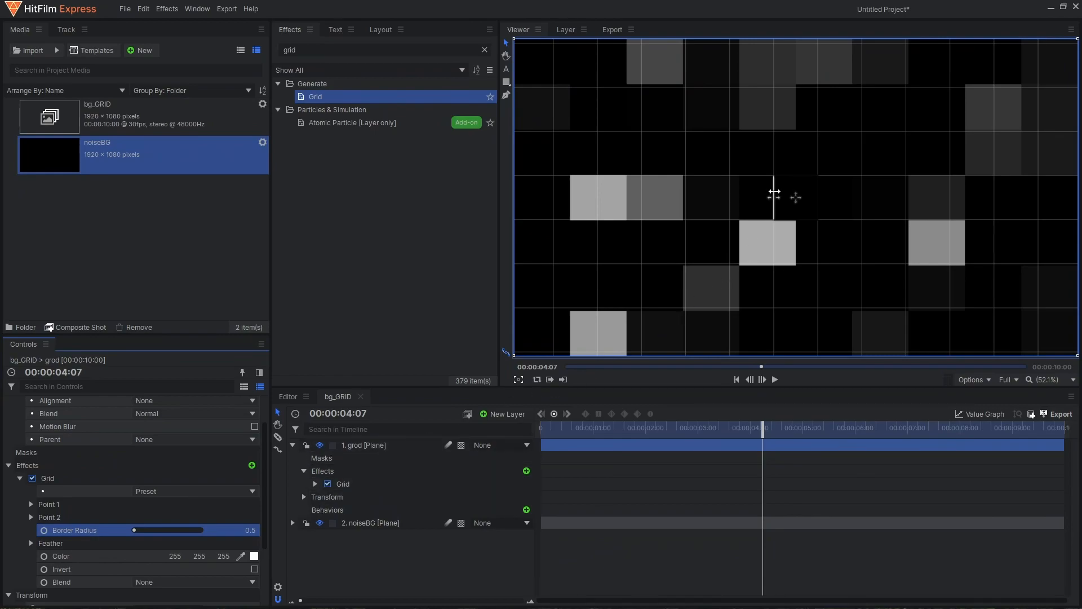
pyautogui.moveTo(774, 192); pyautogui.dragTo(798, 196)
pyautogui.scroll(-2, 775, 200)
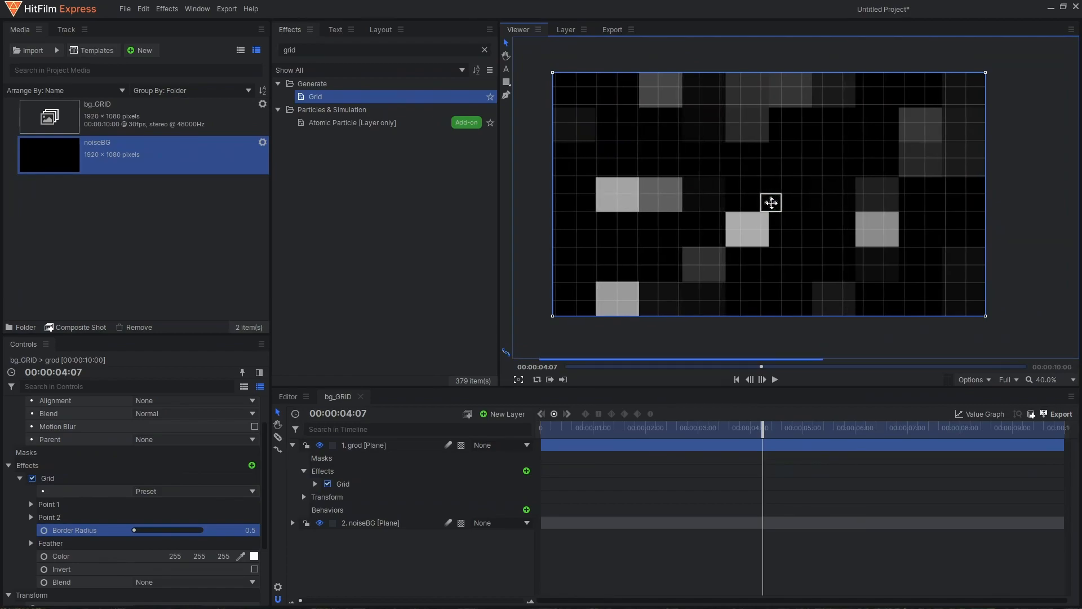
# - Correct the grod layer's name to grid and duplicate the layer
pyautogui.click(376, 575)
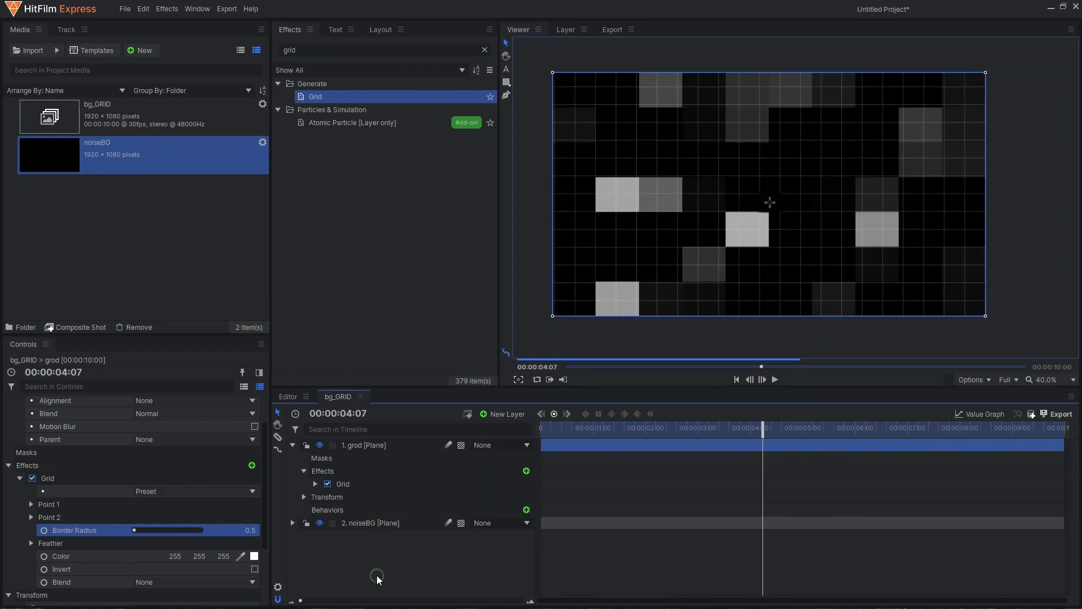
pyautogui.click(364, 445)
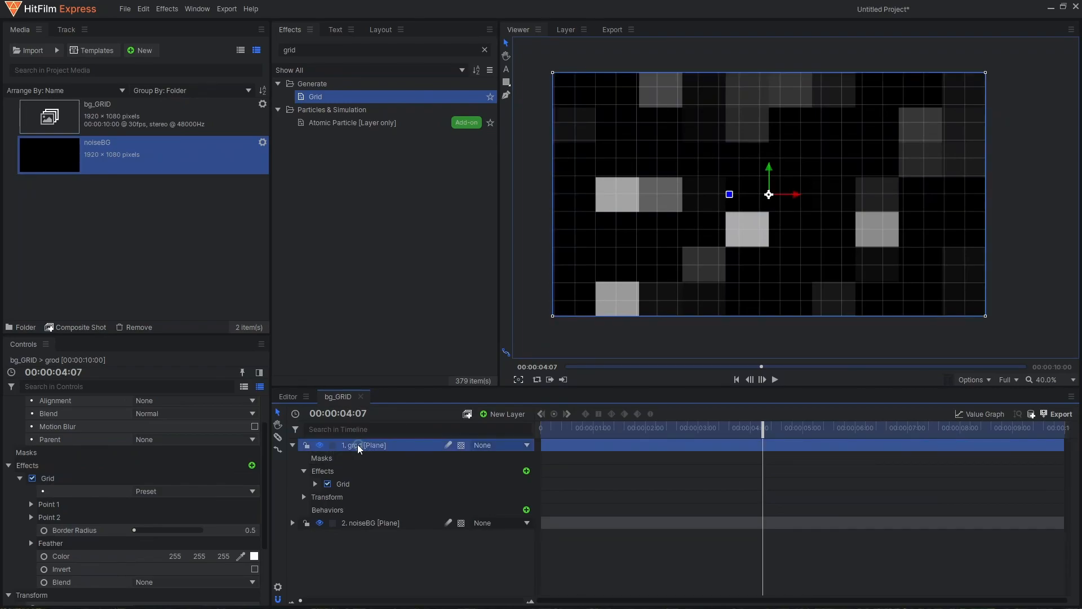
pyautogui.click(357, 444)
pyautogui.write('grid')
pyautogui.press('Return')
pyautogui.hotkey('ctrl', 'd')
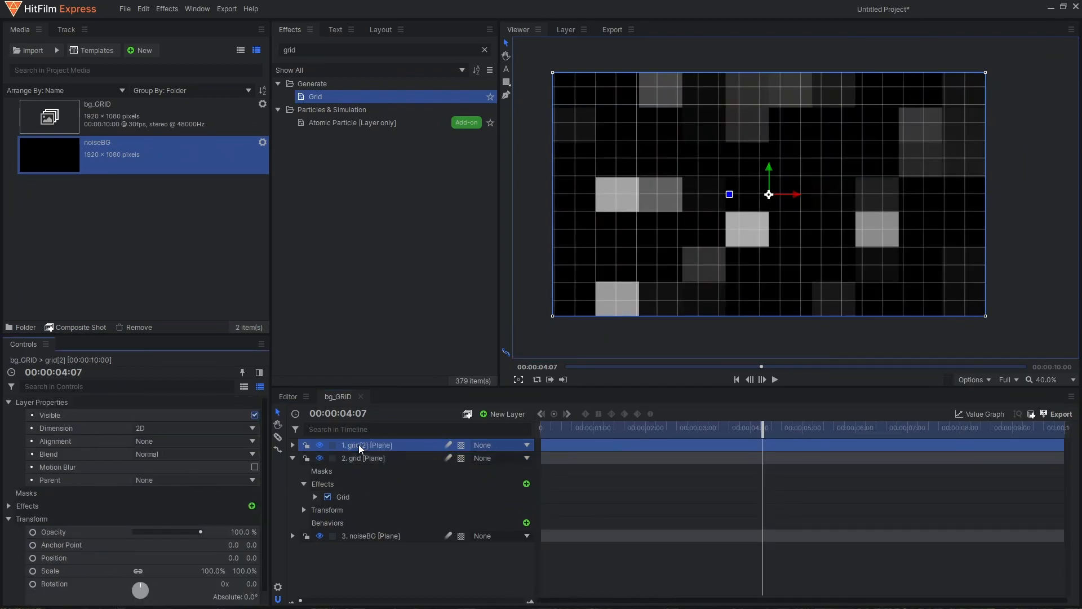
# - Reset the Grid effect on the duplicated grid layer to its default settings
pyautogui.click(7, 506)
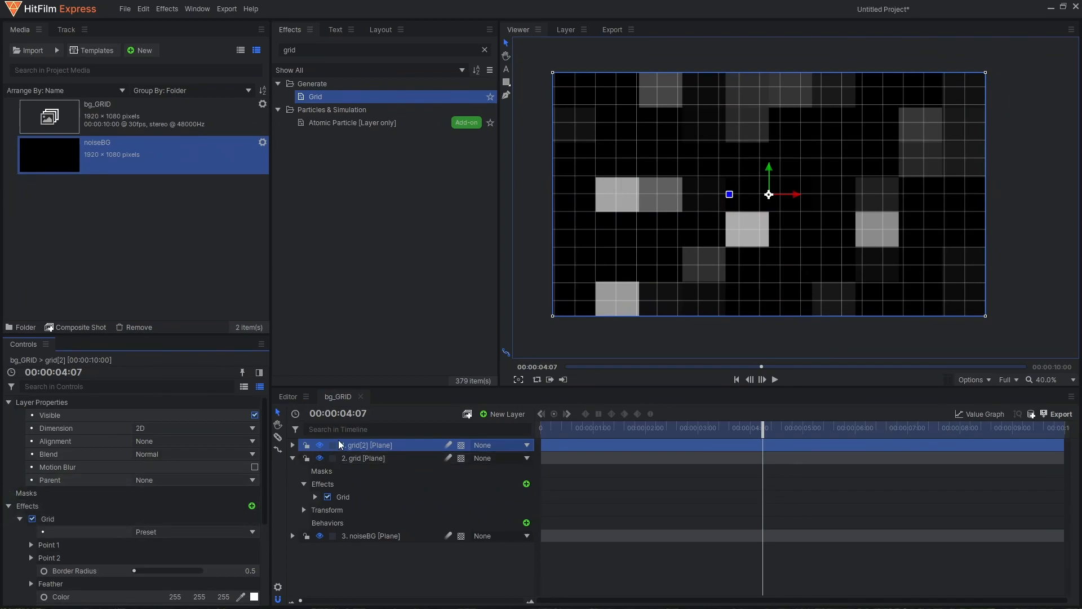
pyautogui.click(68, 519)
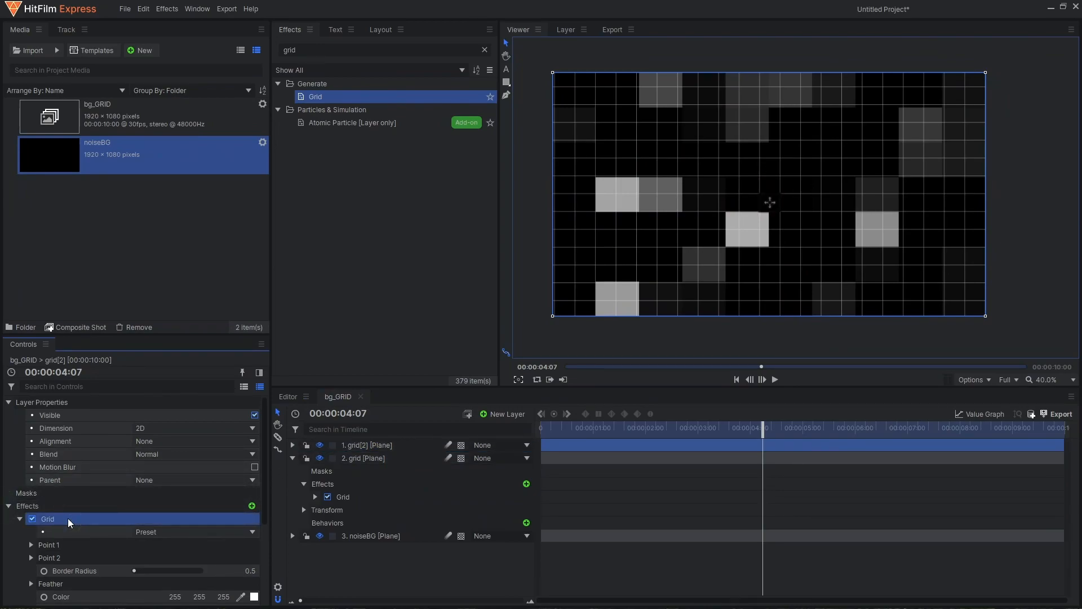
pyautogui.rightClick(63, 518)
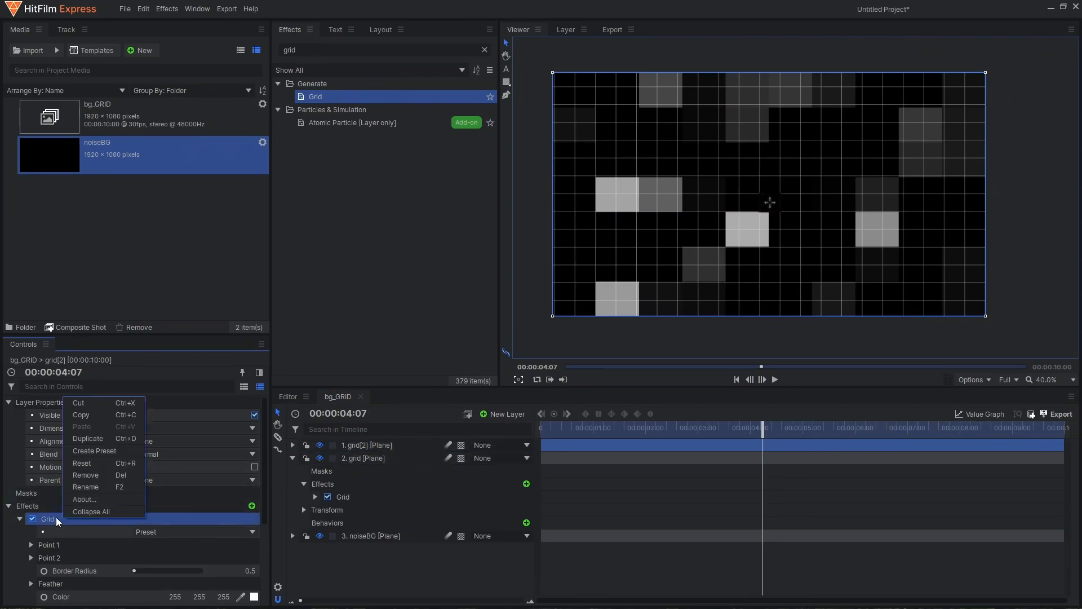
pyautogui.click(86, 462)
# - Rotate the duplicated grid layer 45° and scale it to 200% so its diagonal lines fill the frame
pyautogui.scroll(-4, 113, 502)
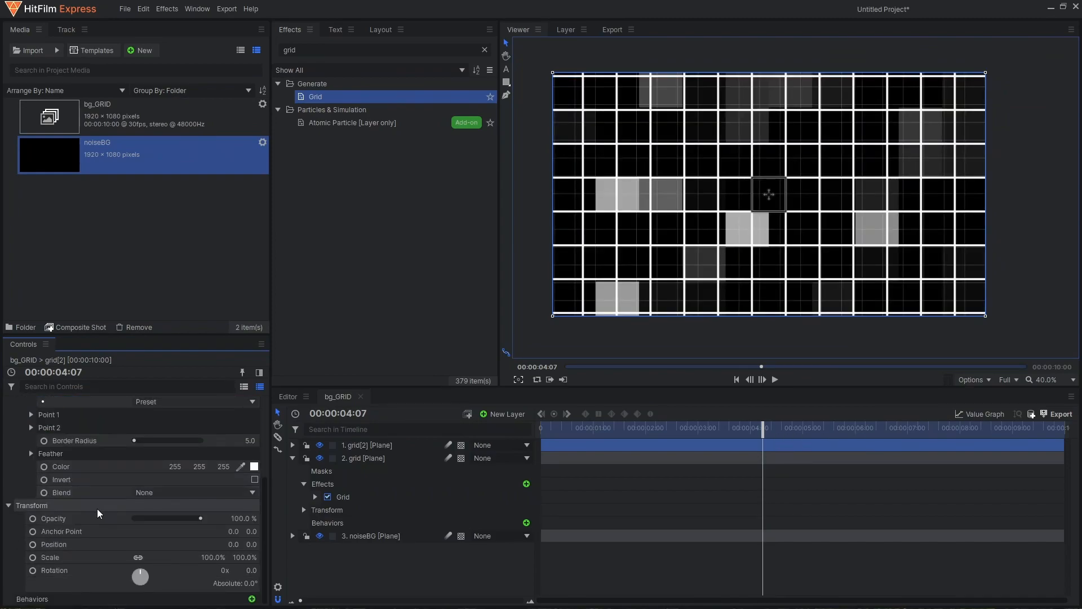
pyautogui.click(253, 570)
pyautogui.write('45')
pyautogui.press('Return')
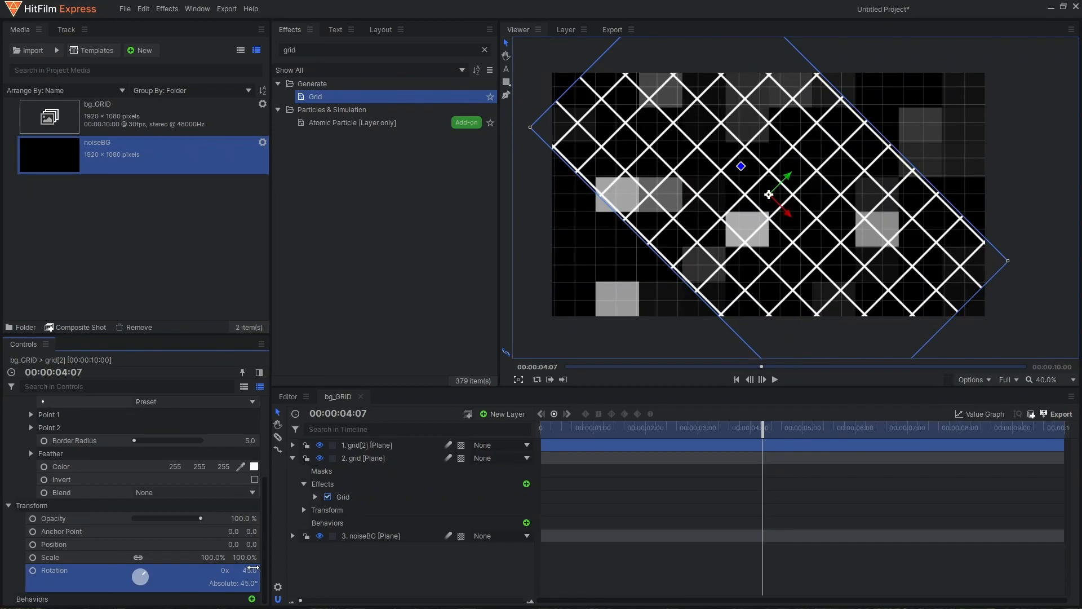
pyautogui.click(238, 557)
pyautogui.write('200')
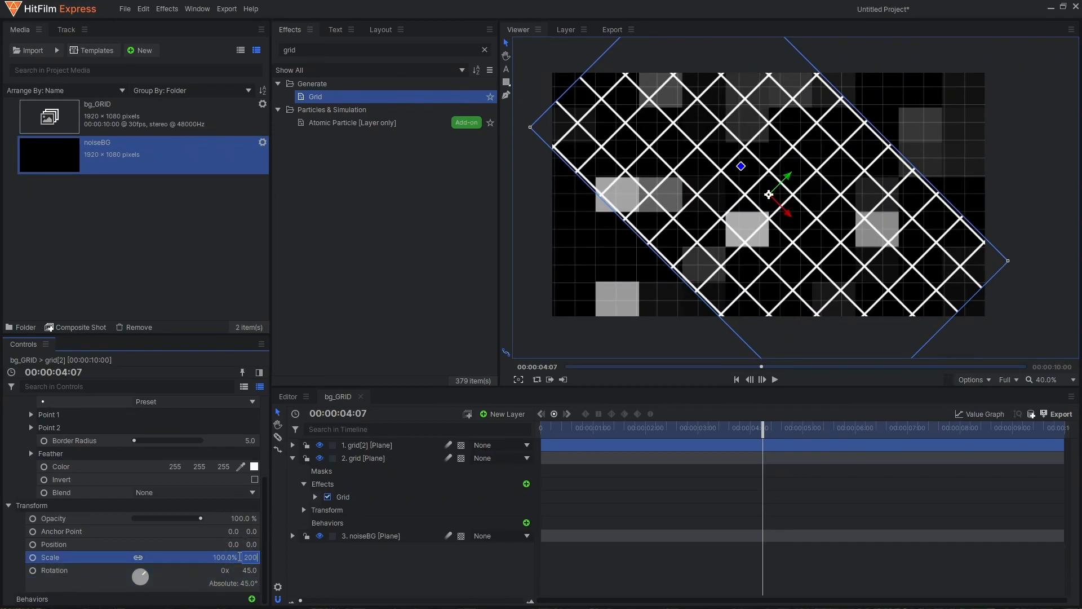
pyautogui.press('Return')
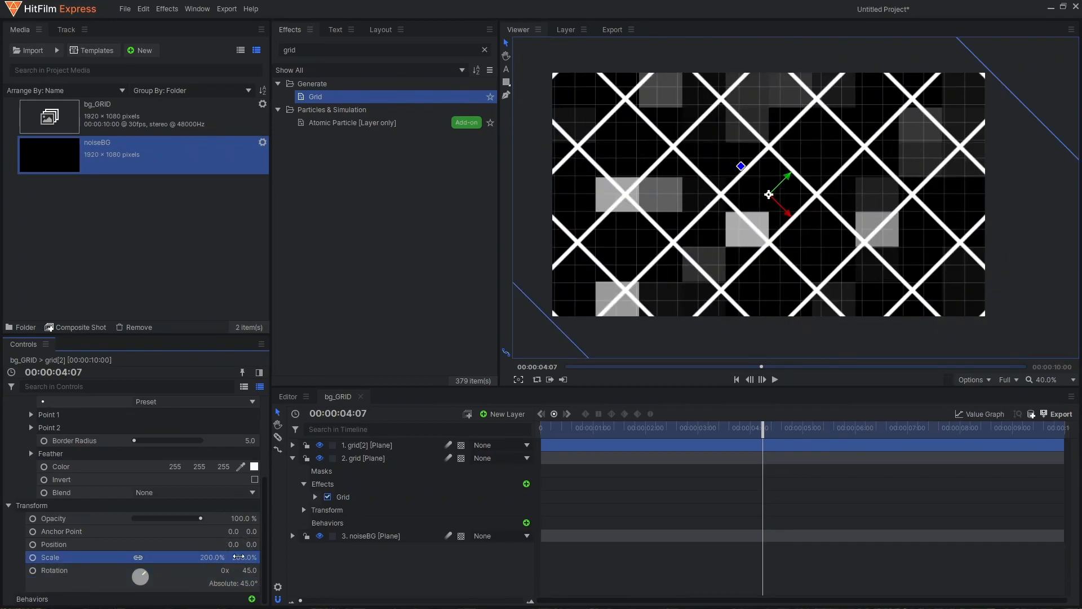
pyautogui.click(314, 562)
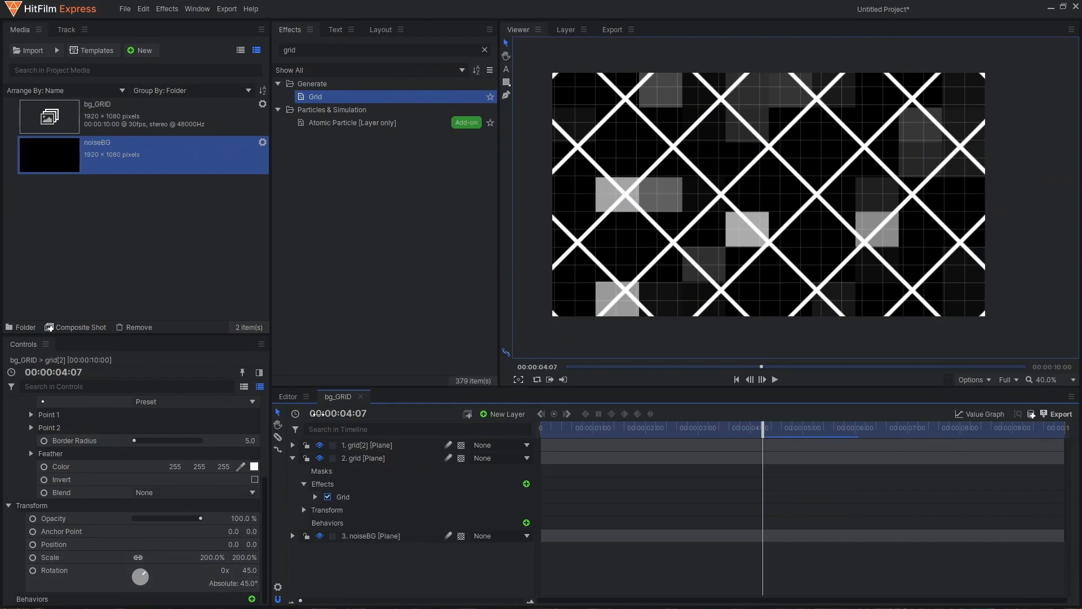
# - Shrink the diagonal grid's cells evenly to about three quarters of their size
pyautogui.scroll(3, 76, 492)
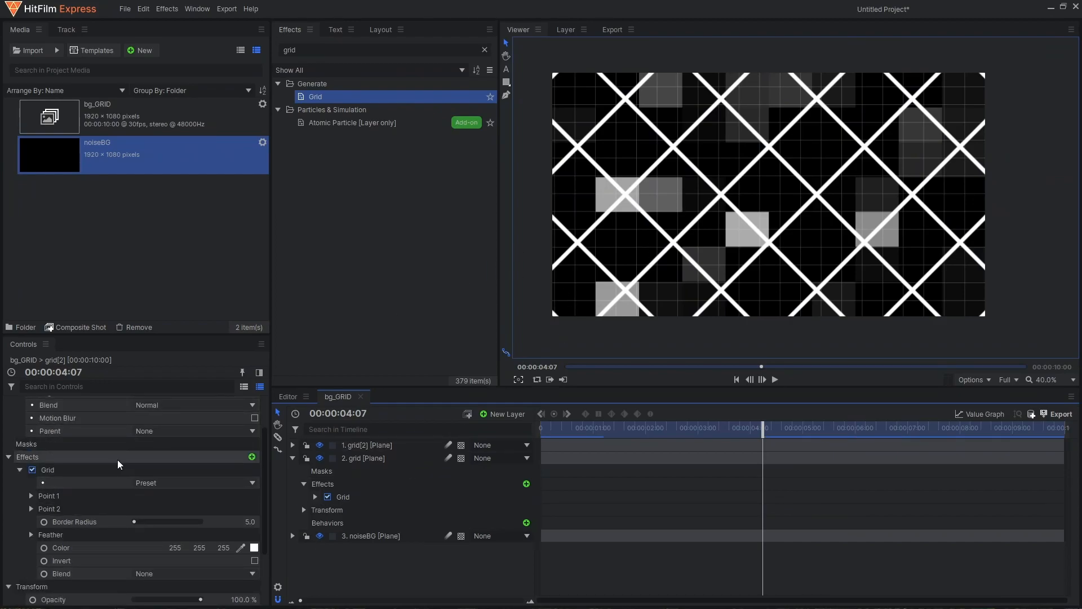
pyautogui.click(78, 471)
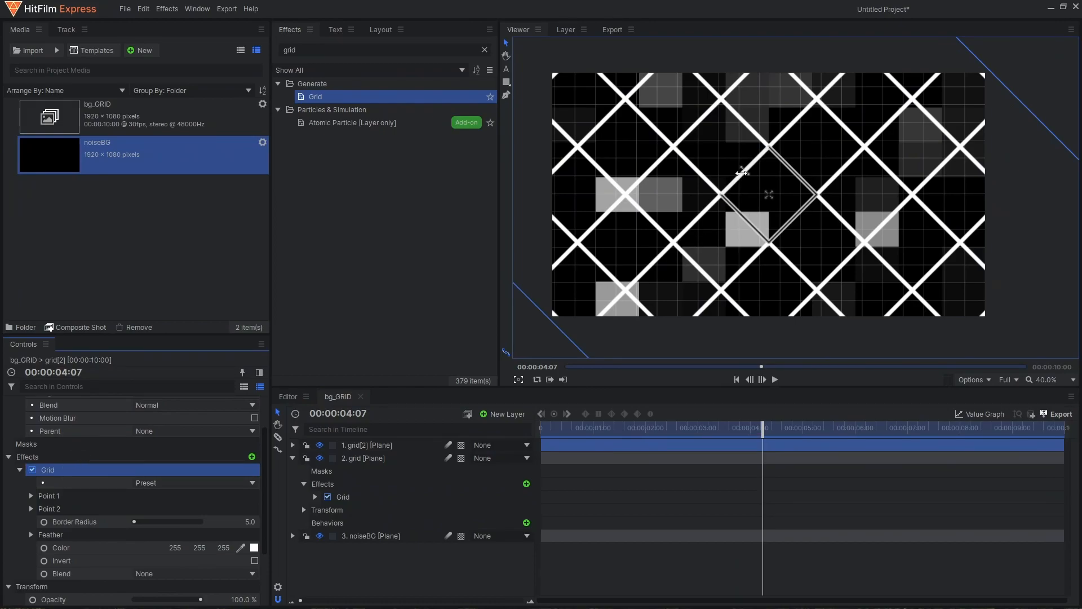
pyautogui.moveTo(741, 173); pyautogui.dragTo(754, 183)
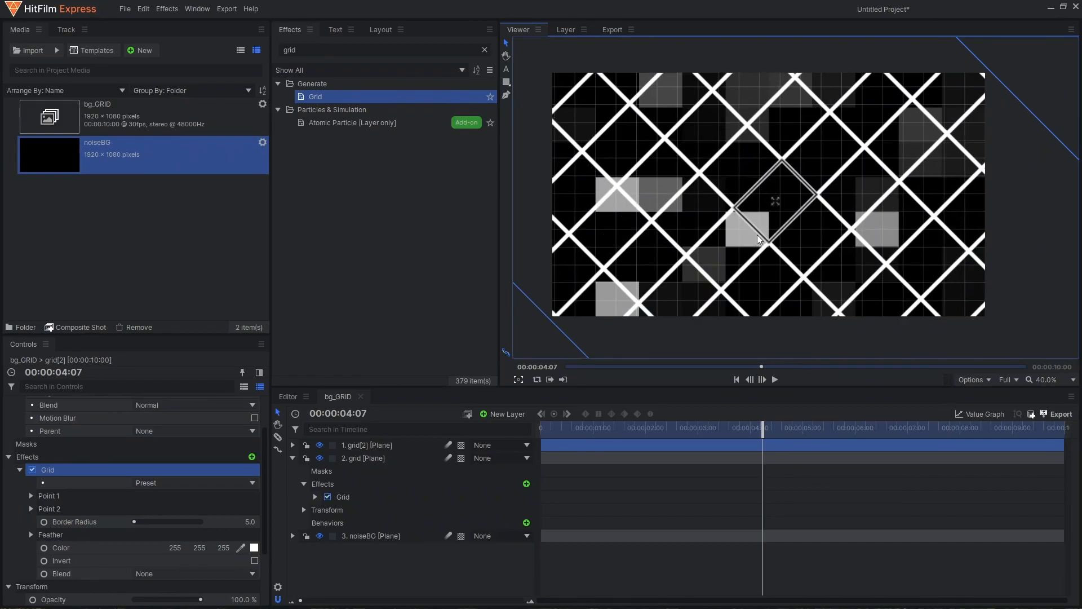
pyautogui.moveTo(760, 232); pyautogui.dragTo(763, 210)
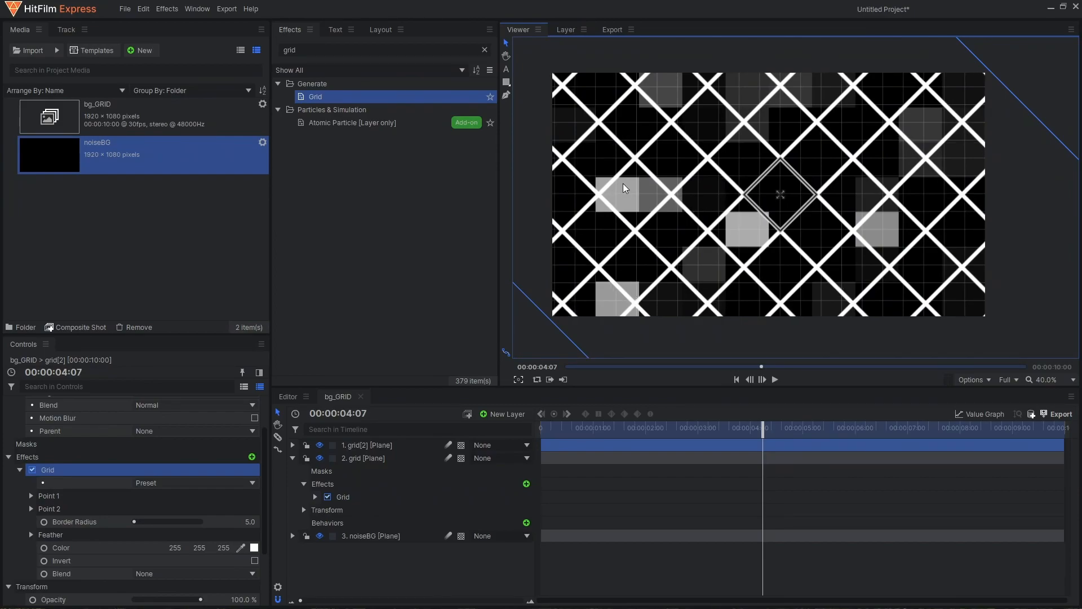
# - Set the diagonal grid's Border Radius to 0.5 and preview the composite's animation
pyautogui.click(247, 522)
pyautogui.write('0.5')
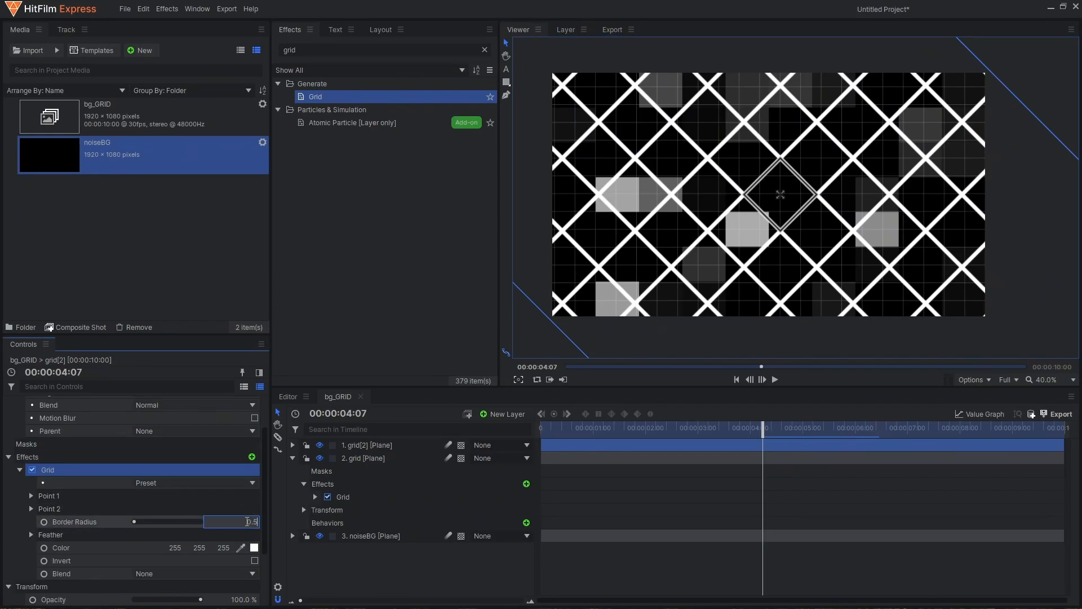
pyautogui.press('Return')
pyautogui.click(608, 563)
pyautogui.scroll(-1, 761, 144)
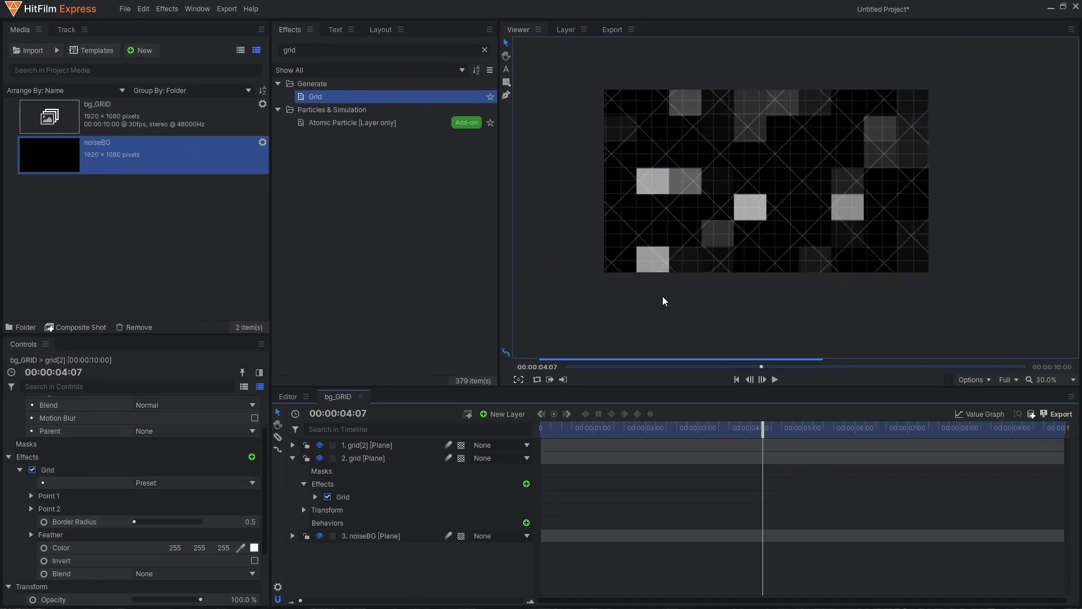
pyautogui.click(653, 427)
pyautogui.press('space')
pyautogui.press('space')
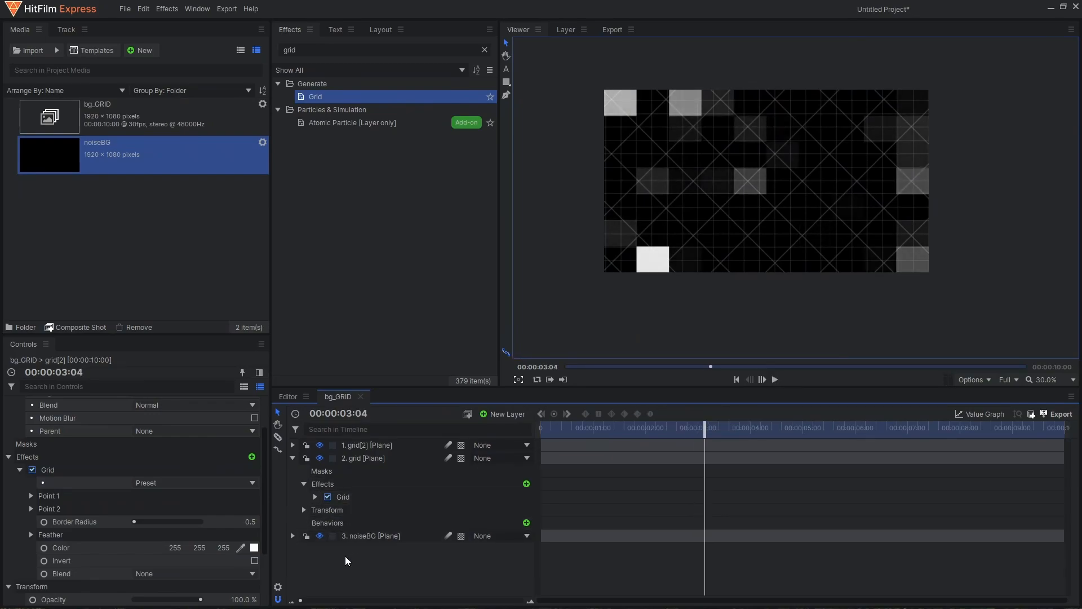
# - Collapse the grid layer, clear the effects search, and create a 1080p, 30 fps, 10-second composite shot named image/video placeholder 01
pyautogui.click(292, 457)
pyautogui.click(485, 50)
pyautogui.click(144, 49)
pyautogui.click(153, 58)
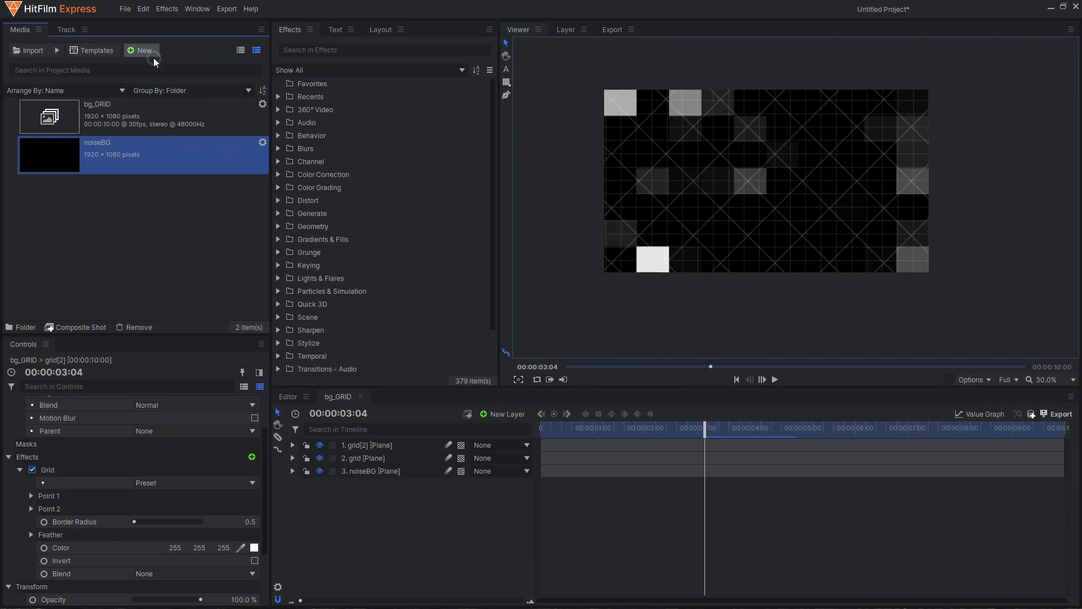
pyautogui.write('image/video placeholder 01')
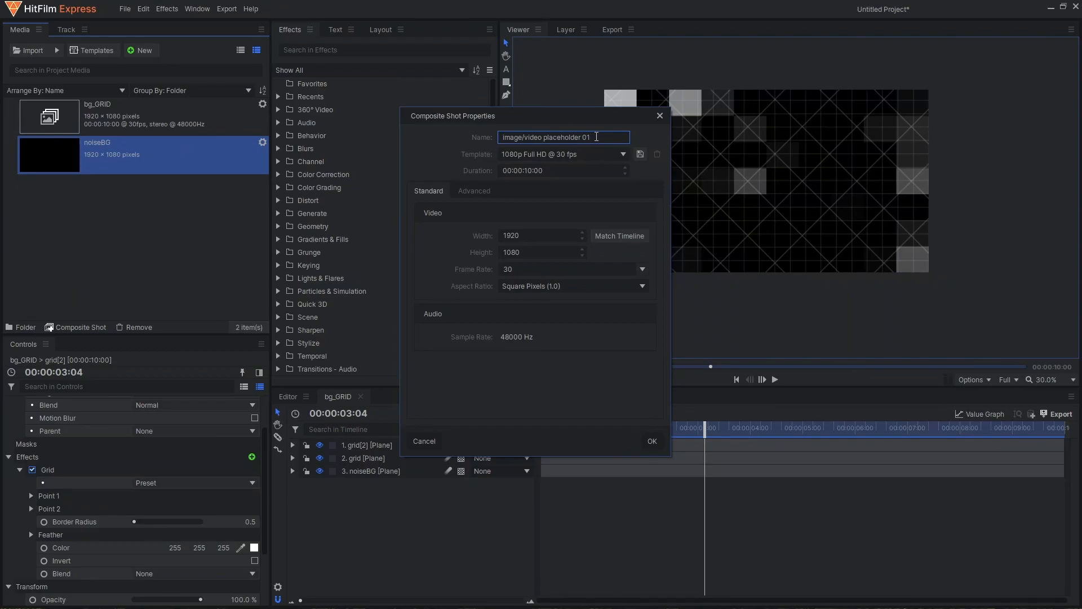
pyautogui.click(652, 440)
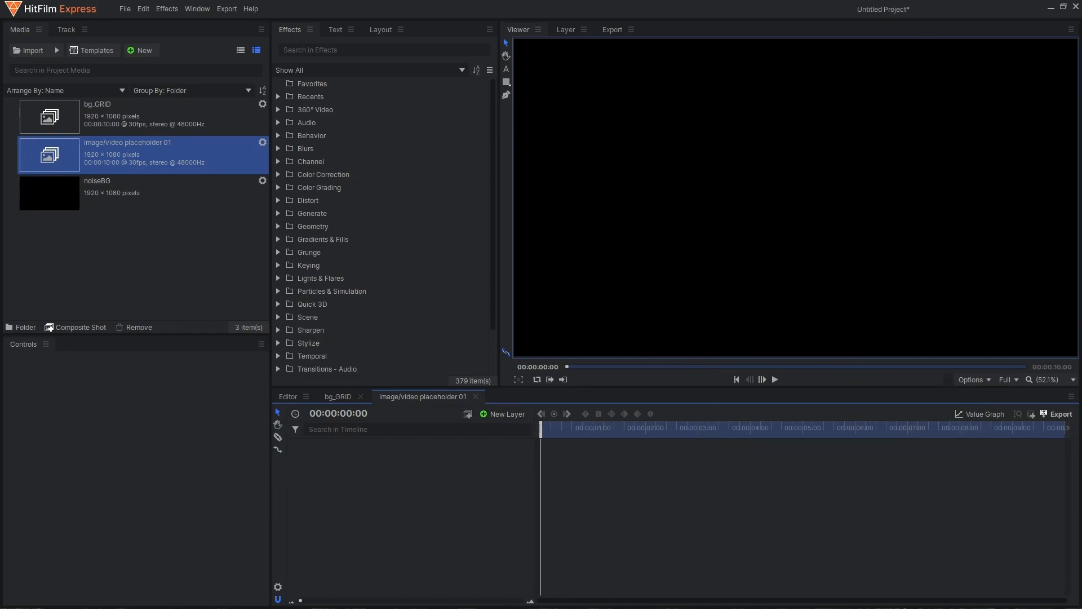
# - Bring the forest photo into the image/video placeholder 01 composite shot and fit it to the frame width
pyautogui.moveTo(174, 259); pyautogui.dragTo(100, 303)
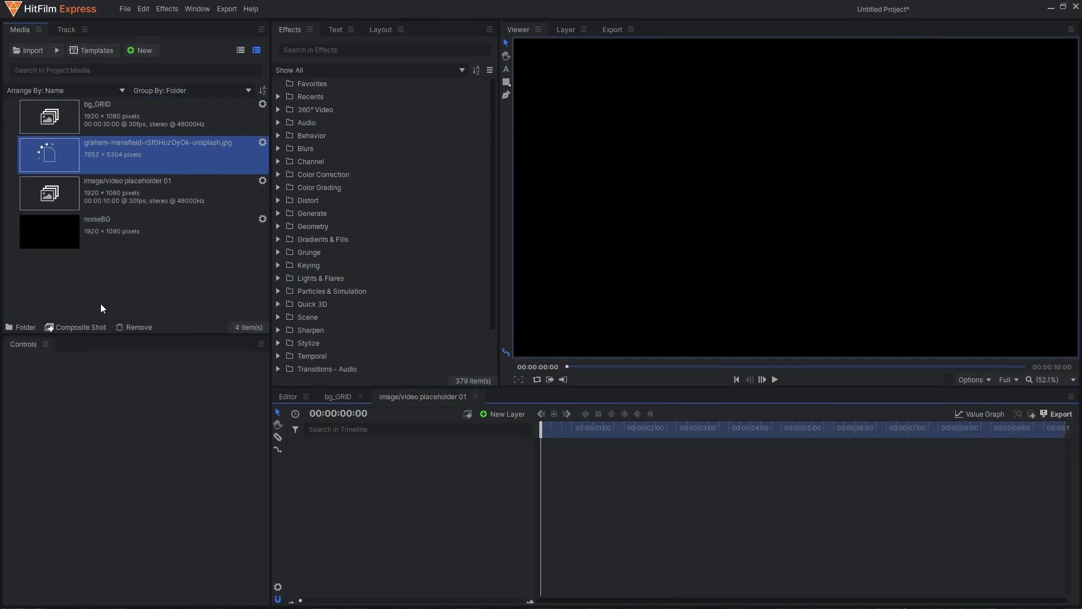
pyautogui.moveTo(201, 281); pyautogui.dragTo(347, 459)
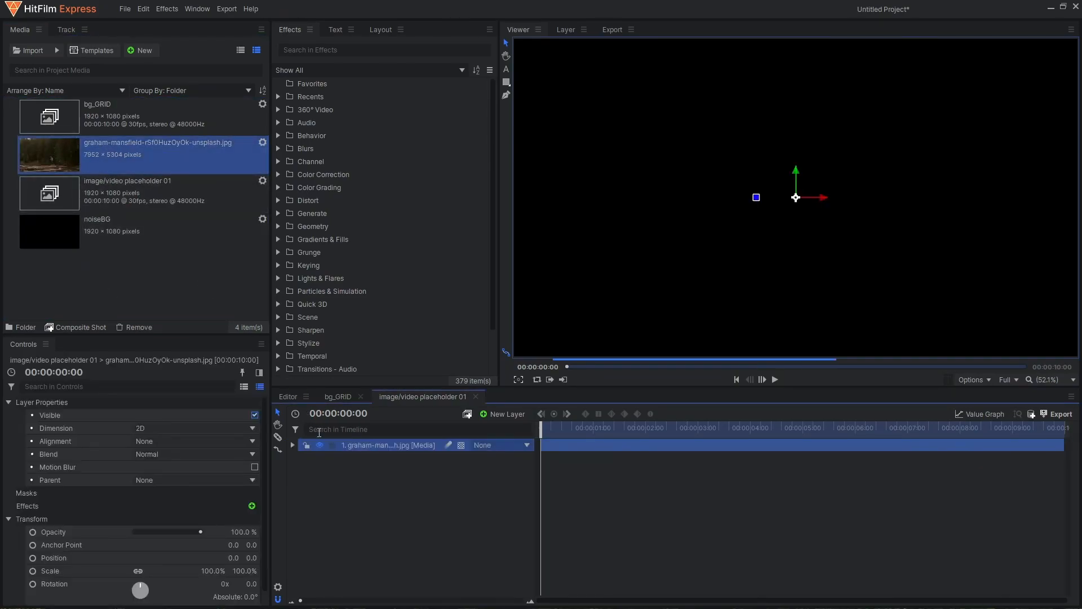
pyautogui.rightClick(372, 445)
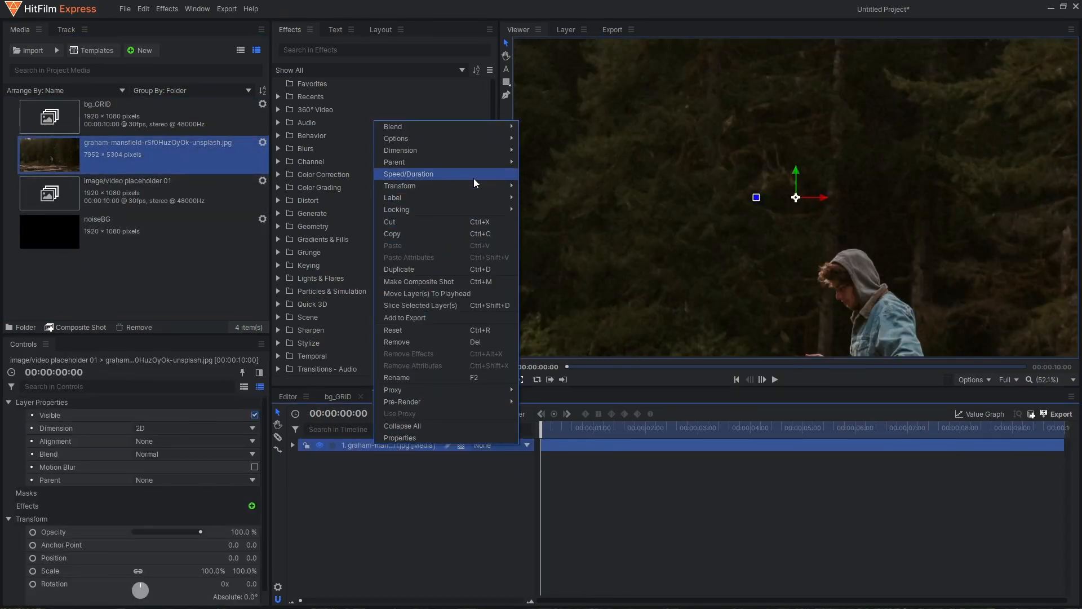
pyautogui.moveTo(476, 184)
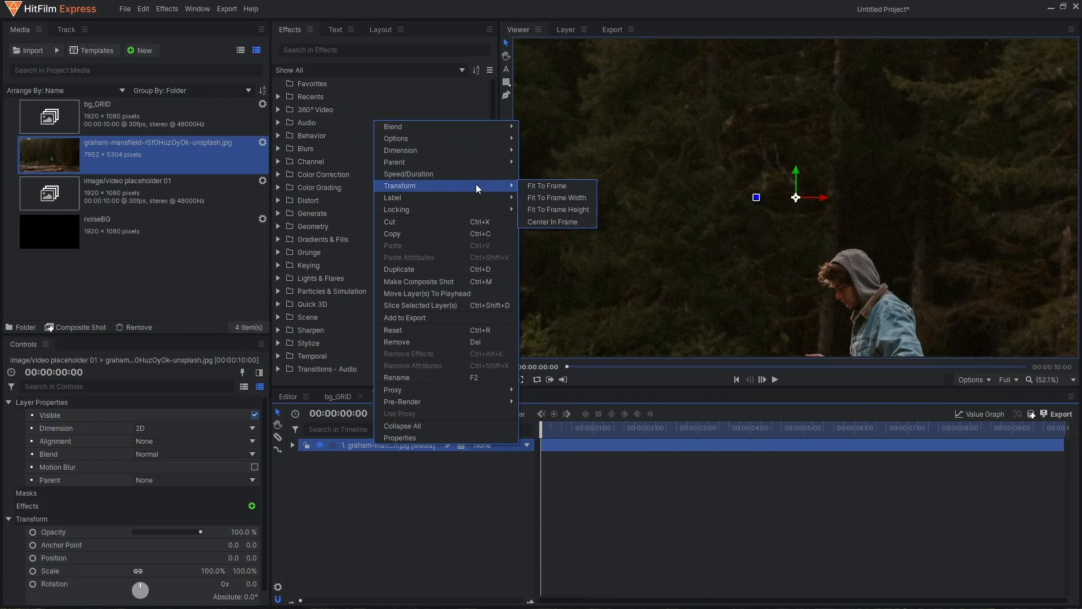
pyautogui.click(544, 195)
pyautogui.scroll(-2, 774, 265)
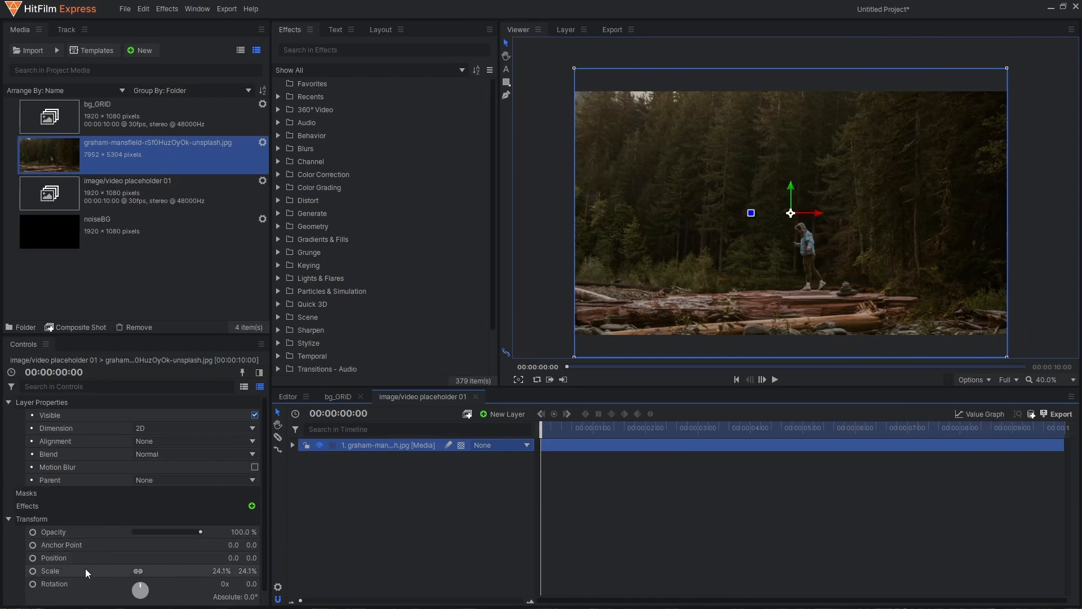
pyautogui.rightClick(387, 444)
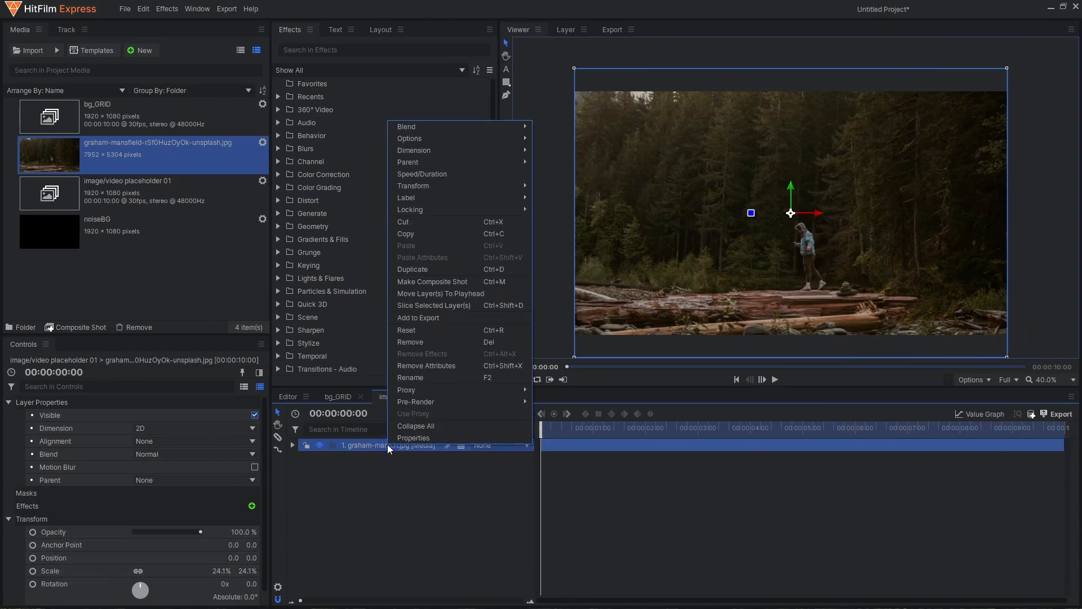
# - Deselect the forest photo layer and close the image/video placeholder 01 and bg_GRID timelines
pyautogui.moveTo(488, 184)
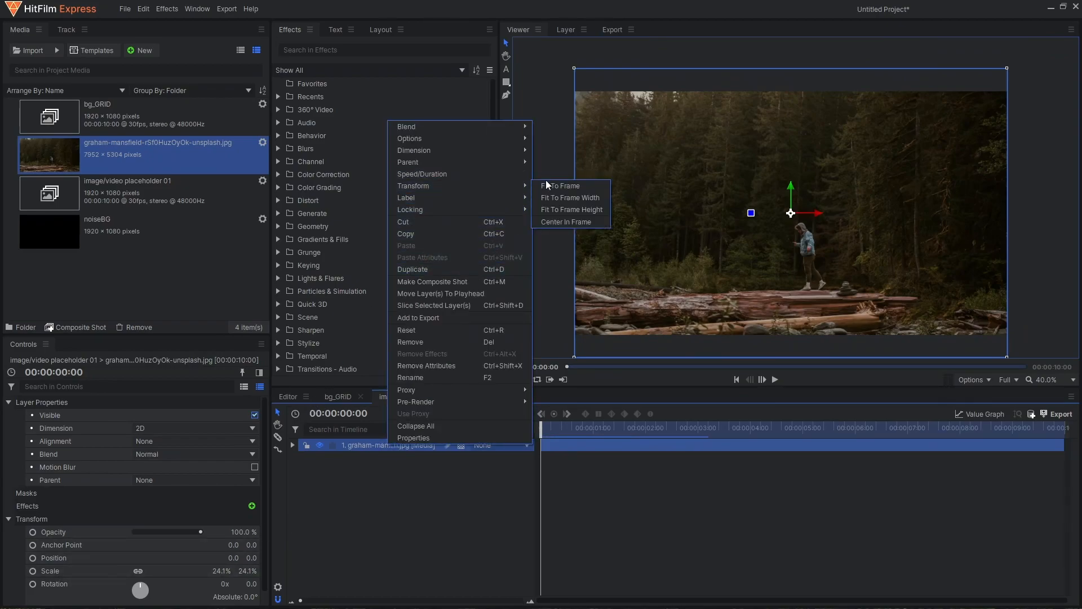
pyautogui.click(396, 483)
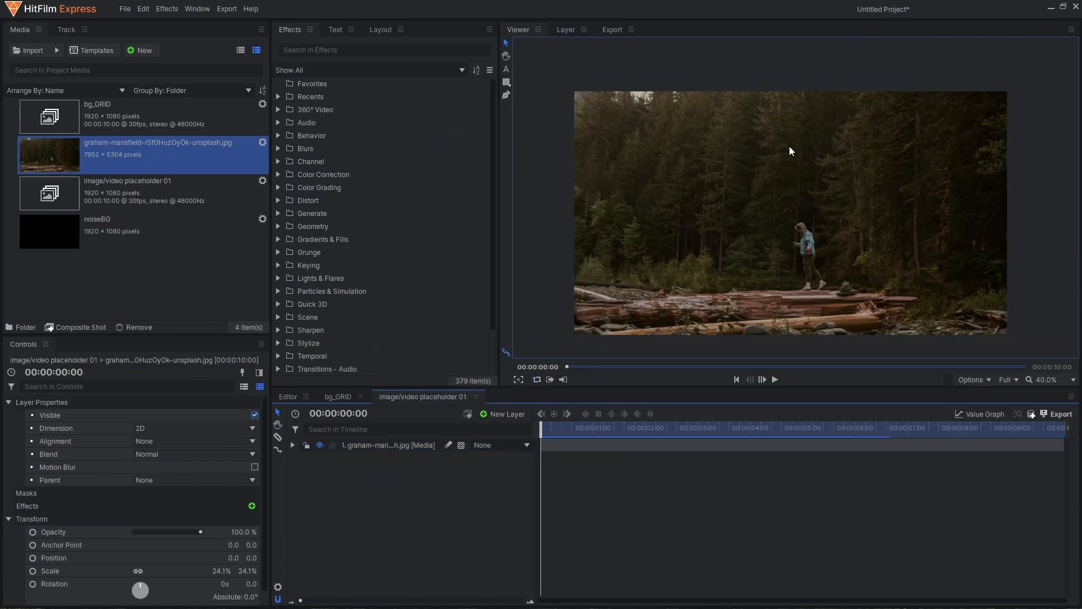
pyautogui.click(476, 397)
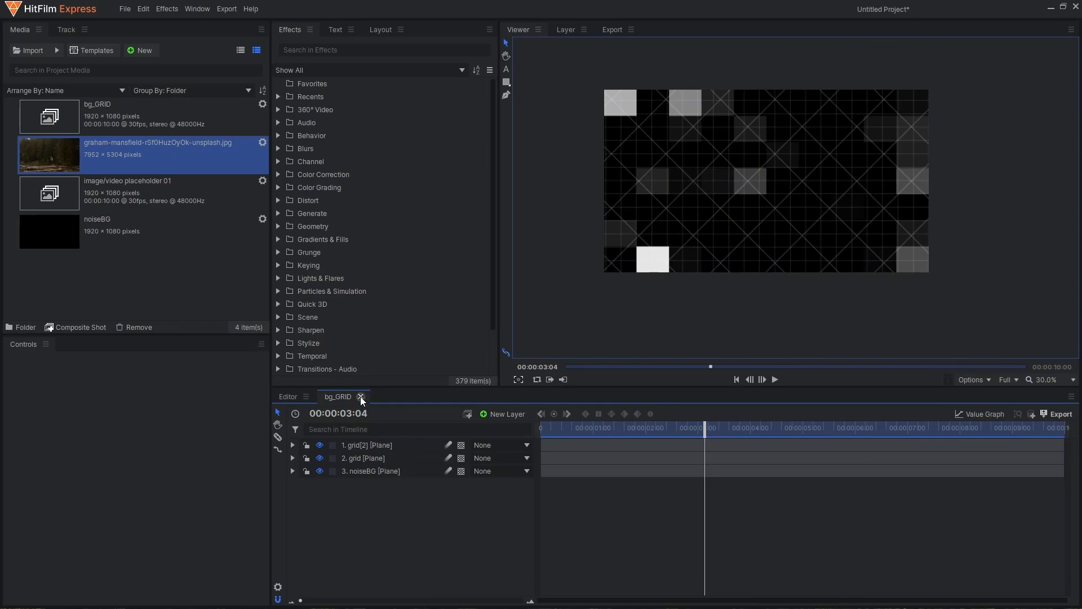
pyautogui.click(360, 397)
# - Create a 1080p, 30 fps, 10-second composite shot named image/video comp 01
pyautogui.click(145, 53)
pyautogui.click(150, 64)
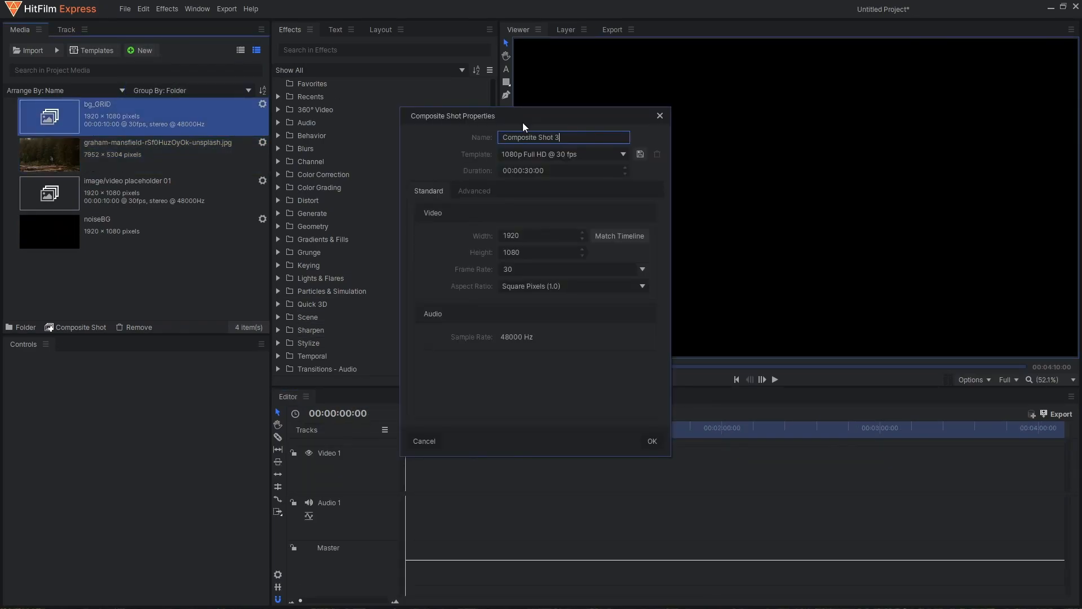
pyautogui.write('image/video comp 01')
pyautogui.doubleClick(526, 171)
pyautogui.write('10')
pyautogui.press('Return')
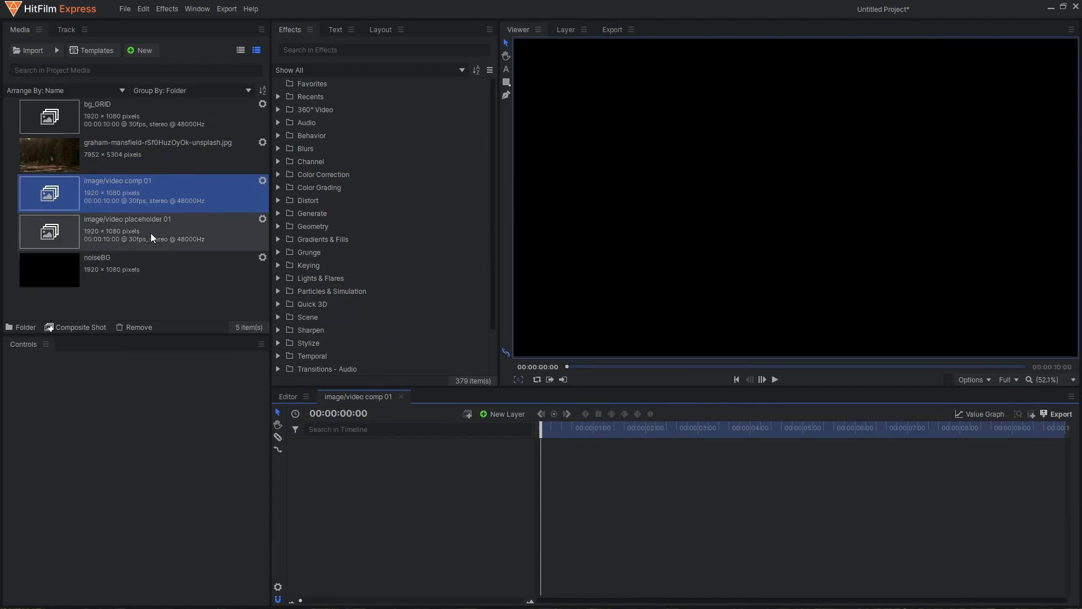
# - Nest the image/video placeholder 01 composite shot as a layer in image/video comp 01
pyautogui.click(112, 232)
pyautogui.moveTo(132, 230); pyautogui.dragTo(425, 475)
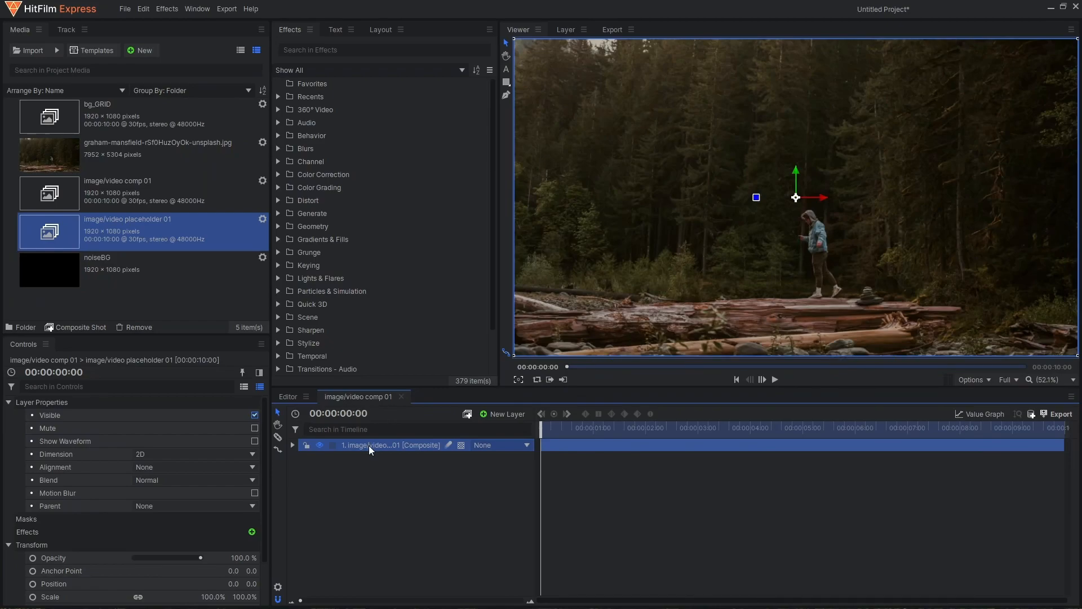
pyautogui.click(372, 479)
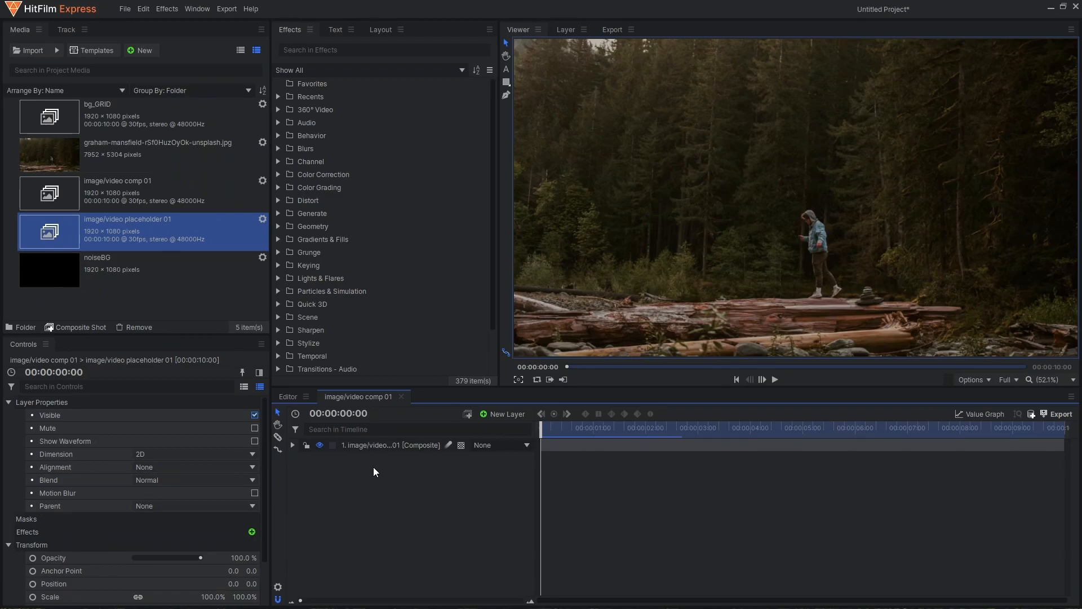
# - Keyframe the placeholder layer's scale from 100% at the start to 111% at the last frame, scrub through it, and collapse the layer
pyautogui.click(293, 446)
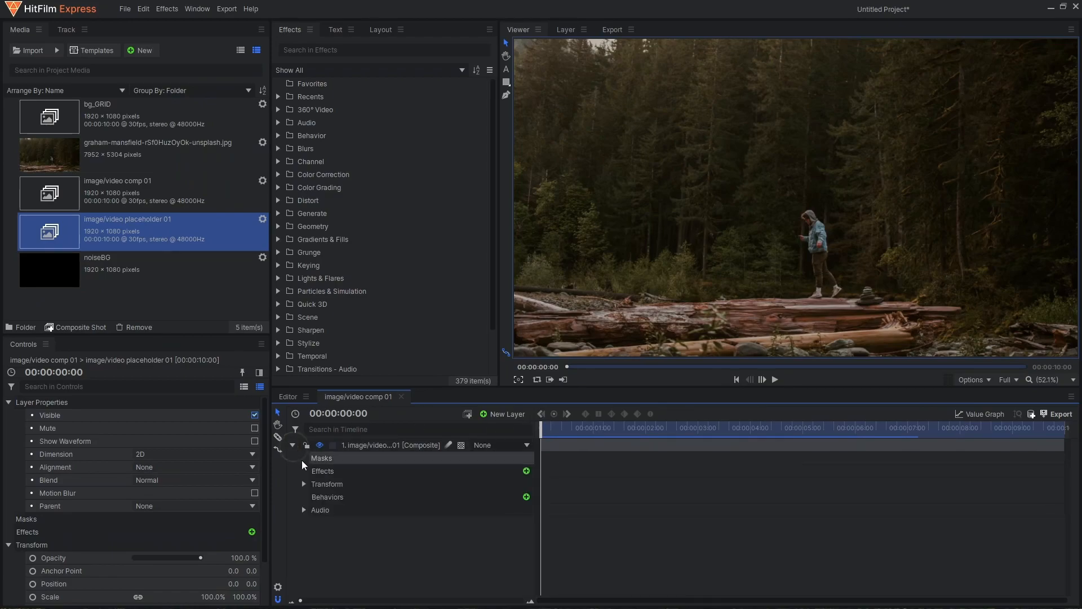
pyautogui.click(304, 483)
pyautogui.click(328, 536)
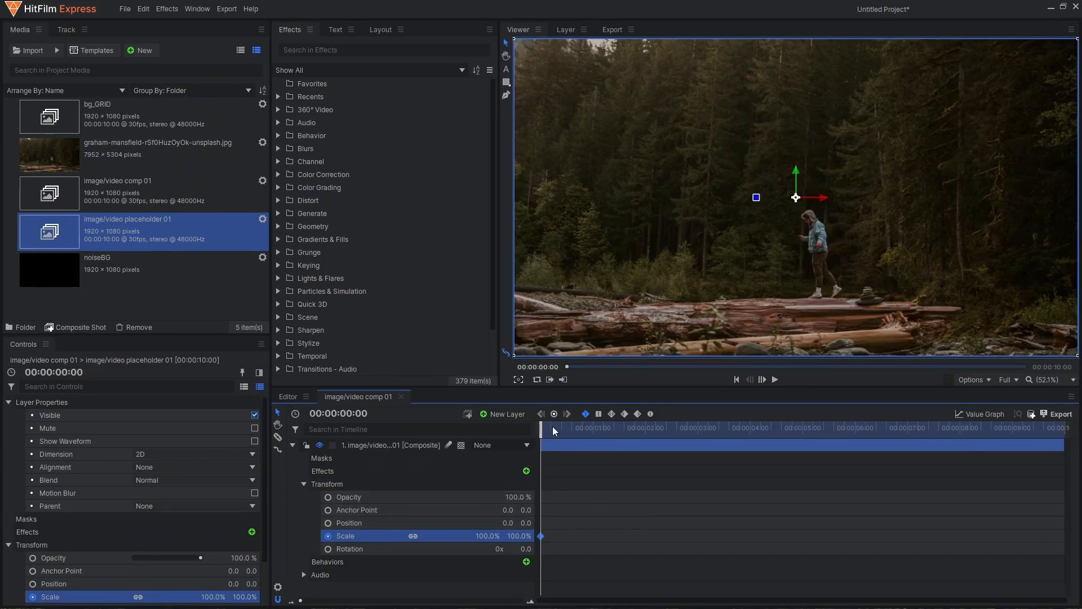
pyautogui.moveTo(553, 428); pyautogui.dragTo(1064, 428)
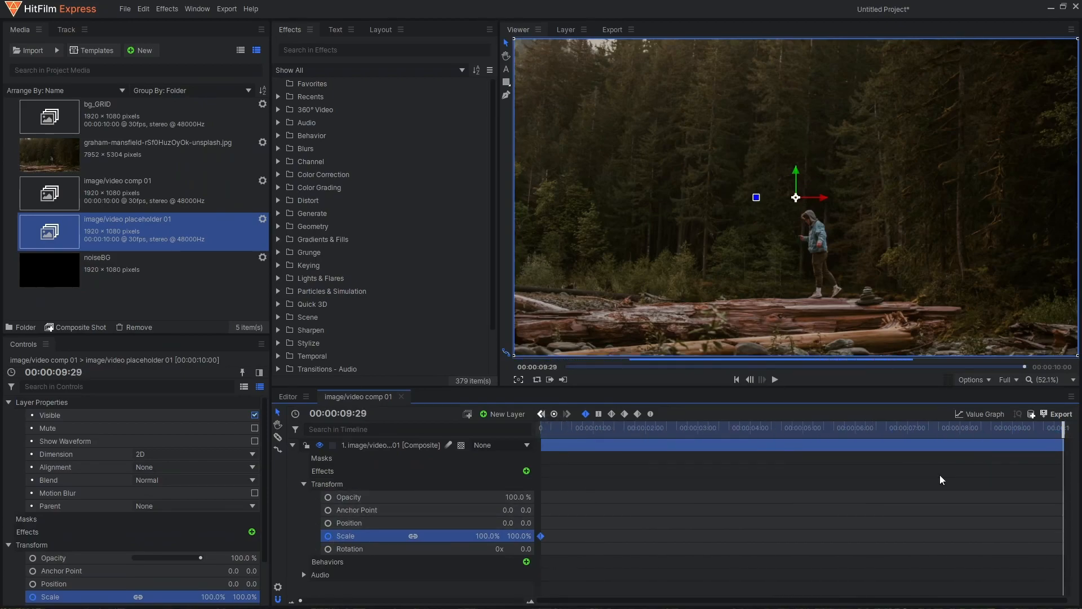
pyautogui.click(490, 535)
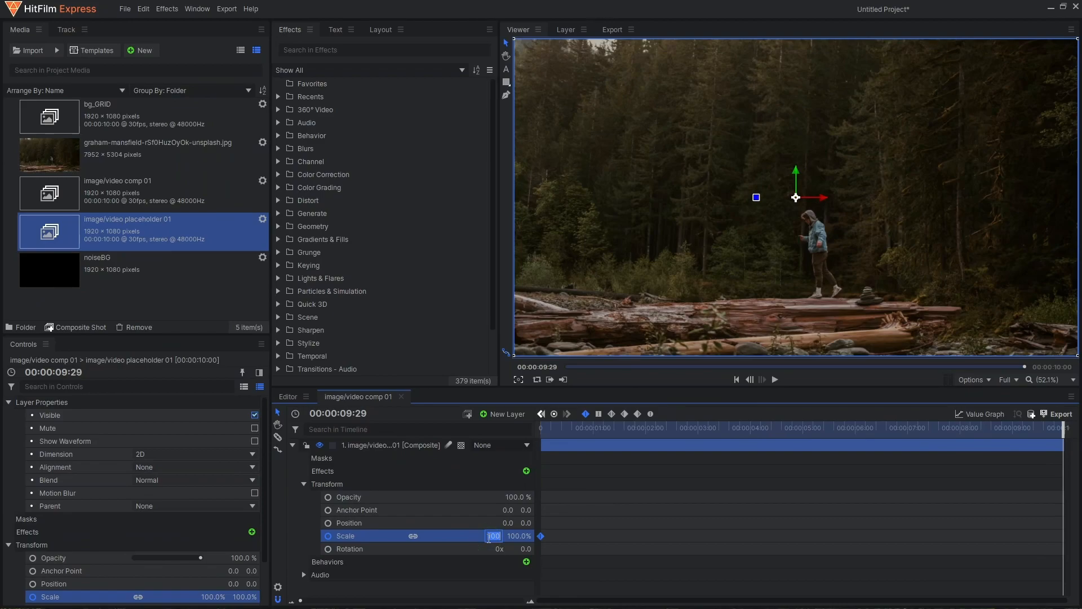
pyautogui.write('111')
pyautogui.press('Return')
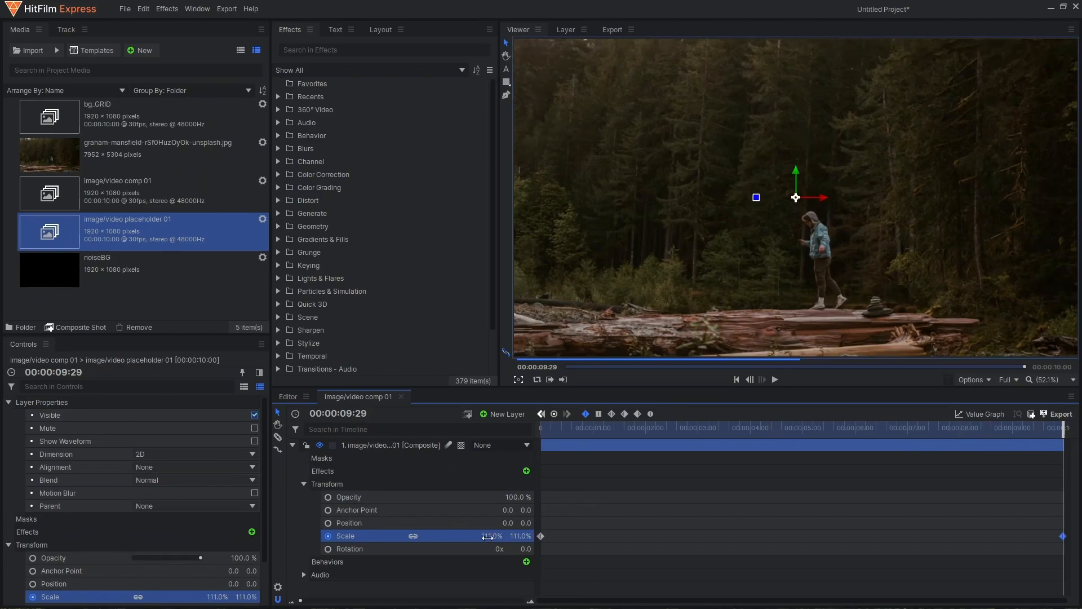
pyautogui.moveTo(572, 443); pyautogui.dragTo(303, 409)
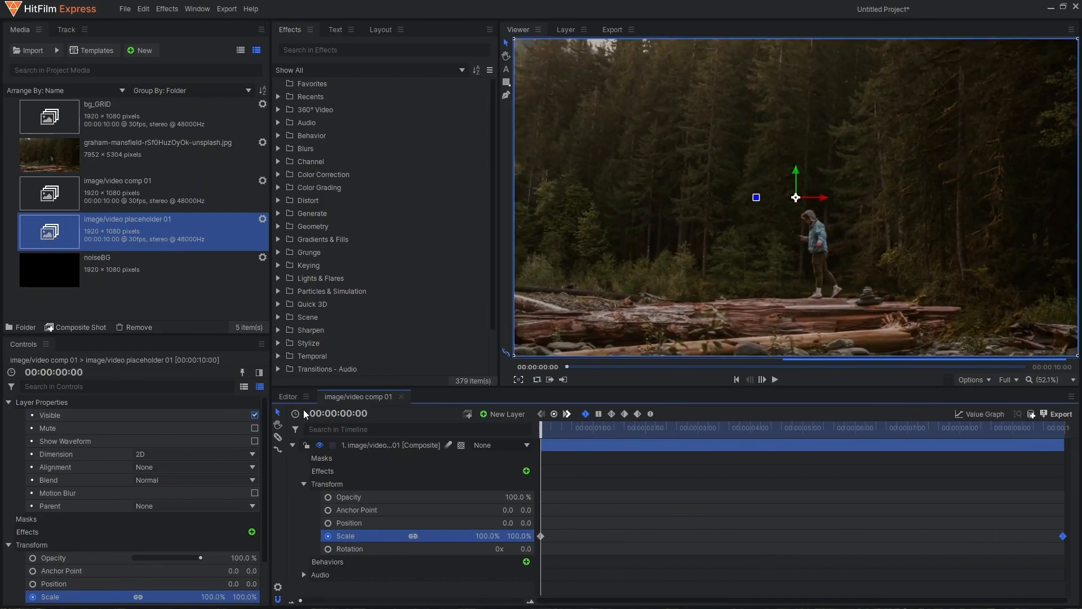
pyautogui.click(293, 445)
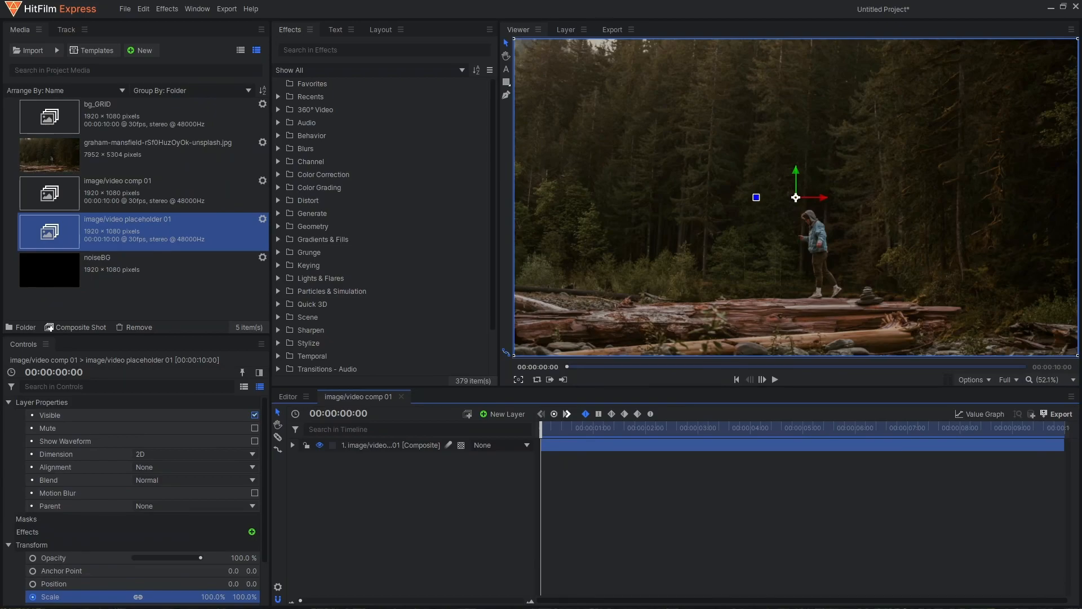
# - Place Leaks 01.mp4 above the placeholder layer, set its blend mode to Add, and scrub through the result
pyautogui.moveTo(62, 269); pyautogui.dragTo(374, 441)
pyautogui.rightClick(360, 444)
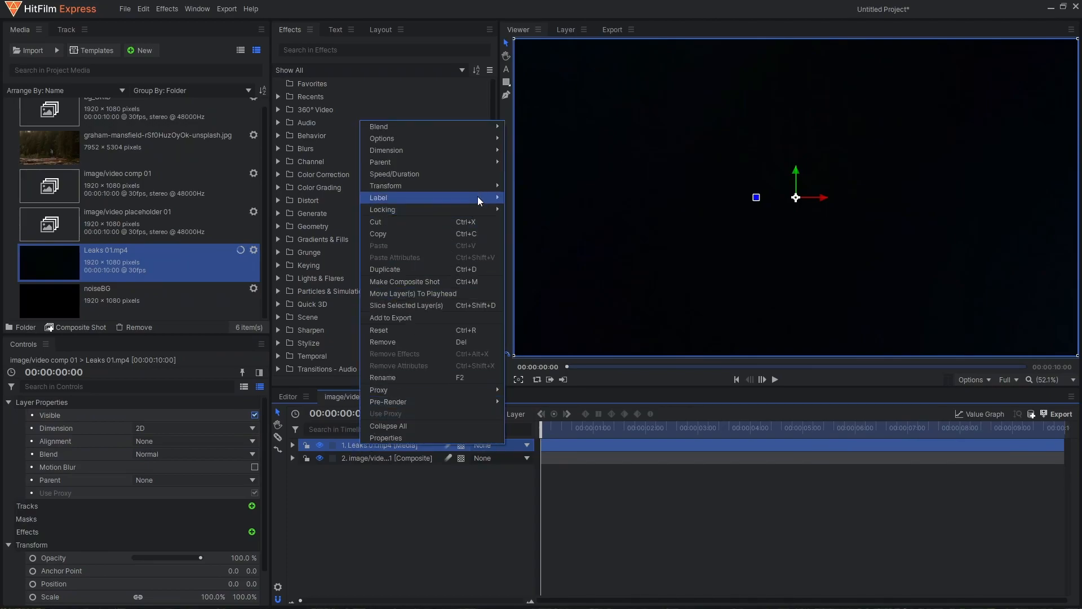
pyautogui.moveTo(489, 124)
pyautogui.click(516, 137)
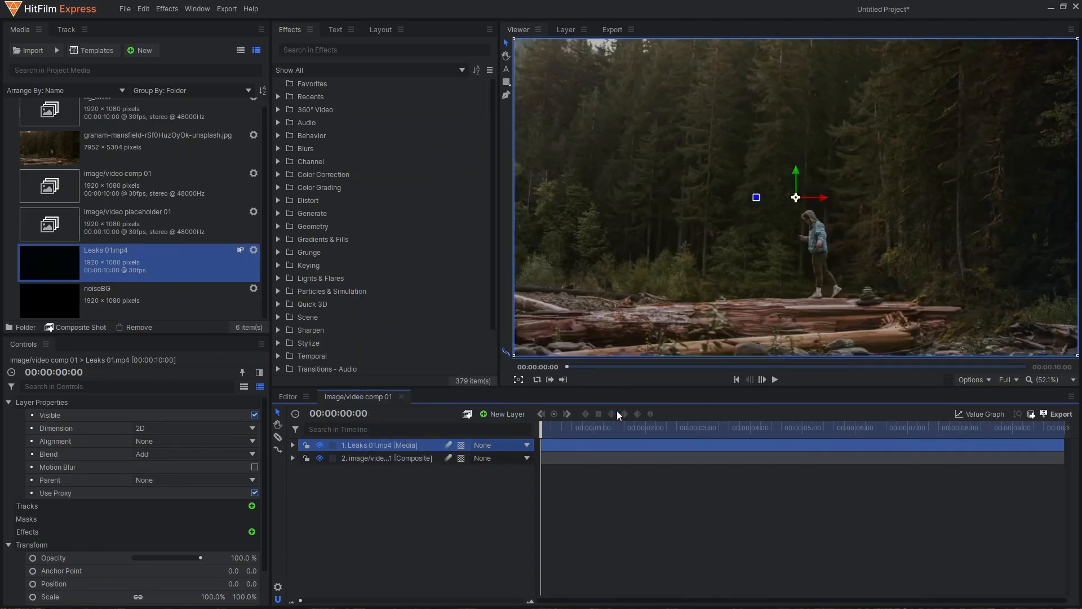
pyautogui.moveTo(577, 426); pyautogui.dragTo(381, 482)
pyautogui.click(329, 502)
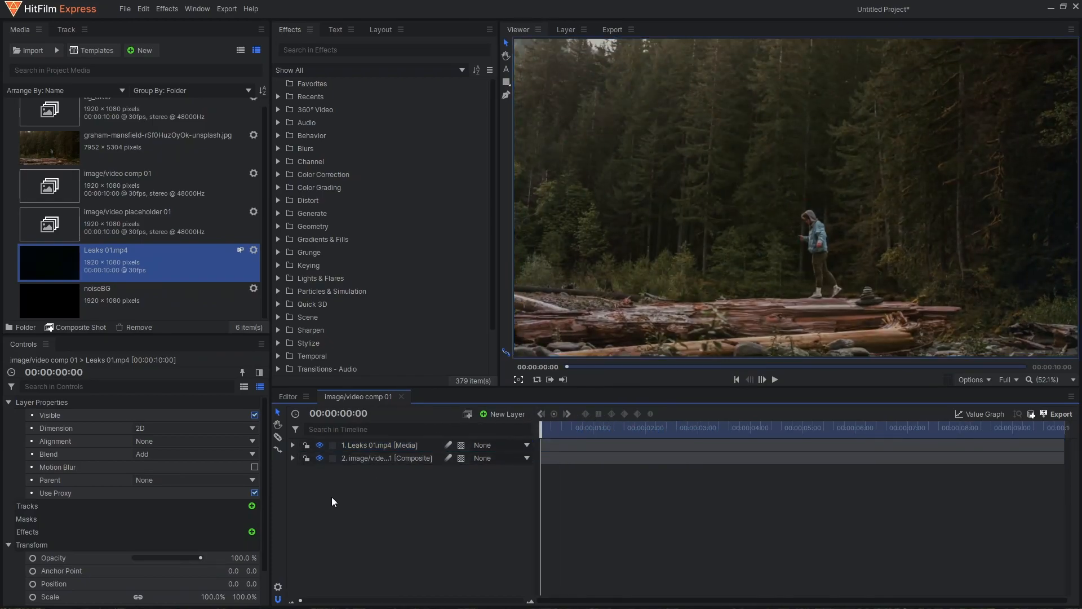
# - Create a 1080p, 30 fps, 10-second composite shot named transition
pyautogui.click(137, 55)
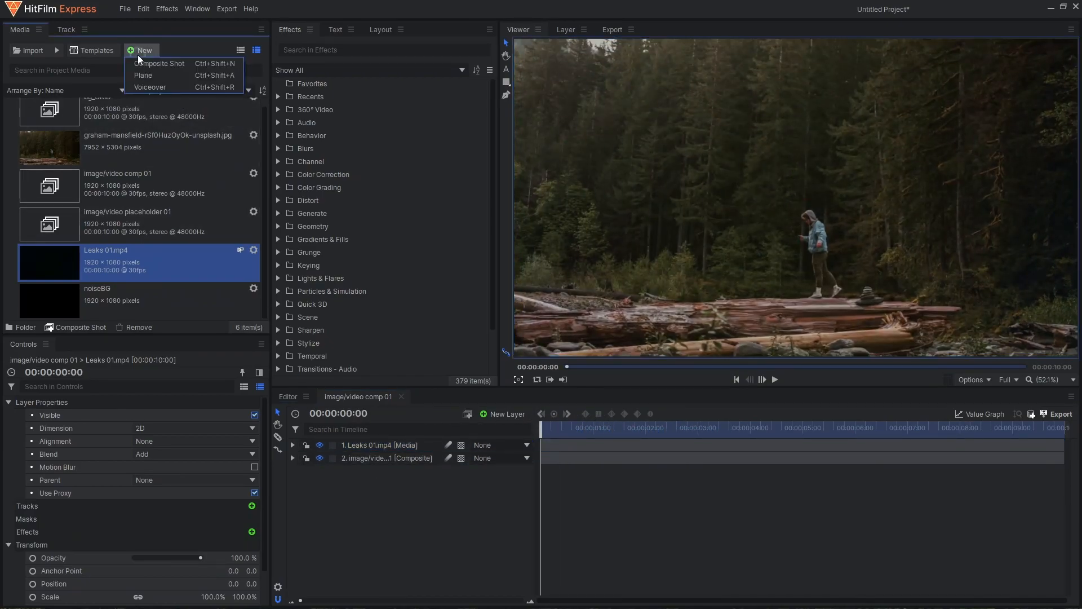
pyautogui.click(148, 62)
pyautogui.write('t')
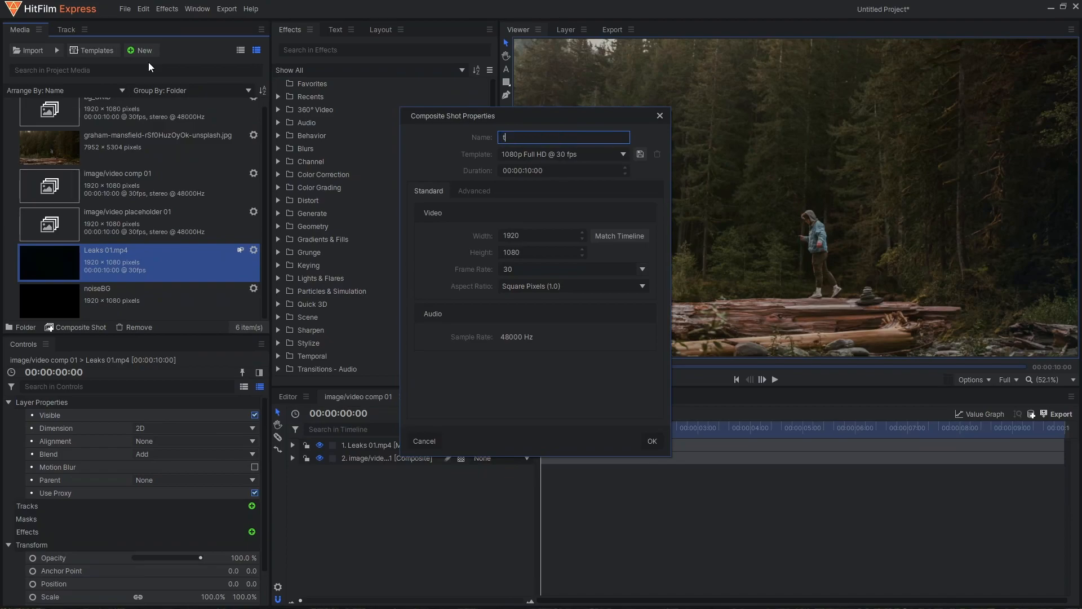
pyautogui.write('ransition')
pyautogui.press('Return')
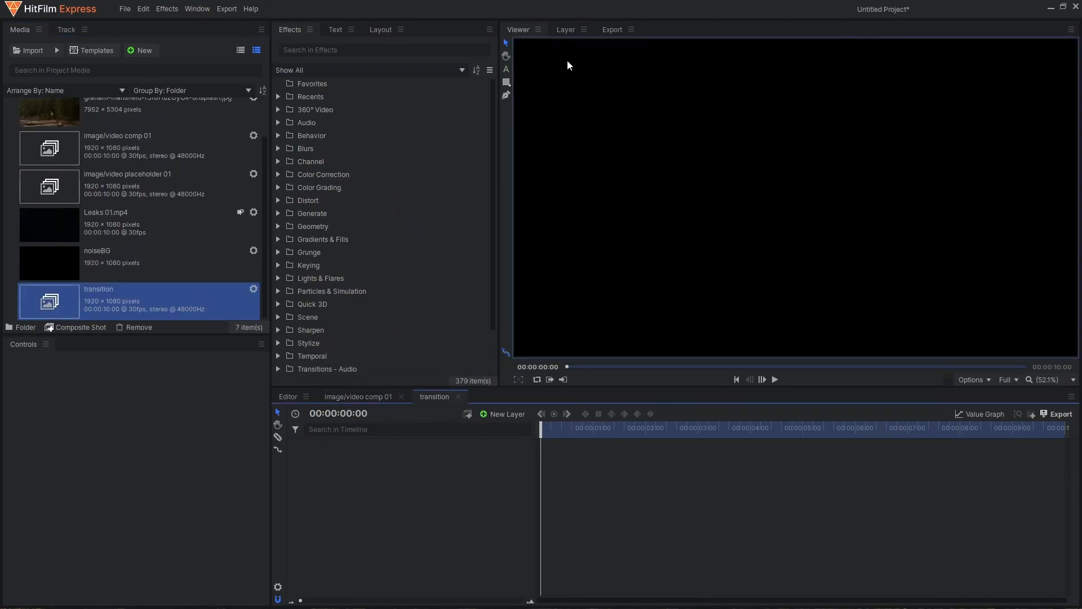
# - Add a white plane named strips, 1920 pixels wide and 154 pixels high, to the transition composite
pyautogui.click(503, 414)
pyautogui.click(505, 427)
pyautogui.write('strips')
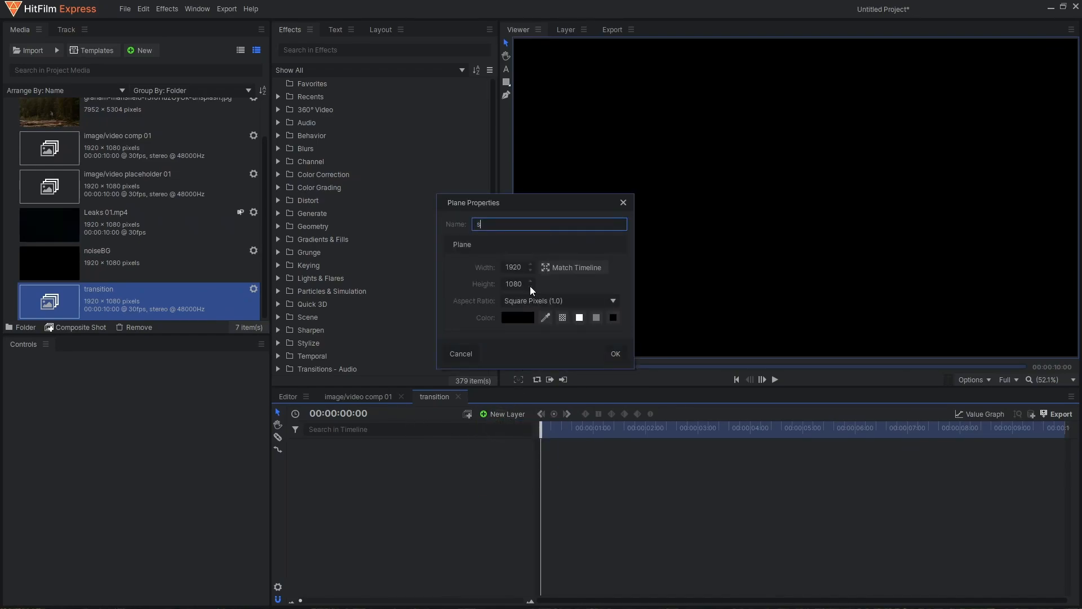
pyautogui.click(506, 284)
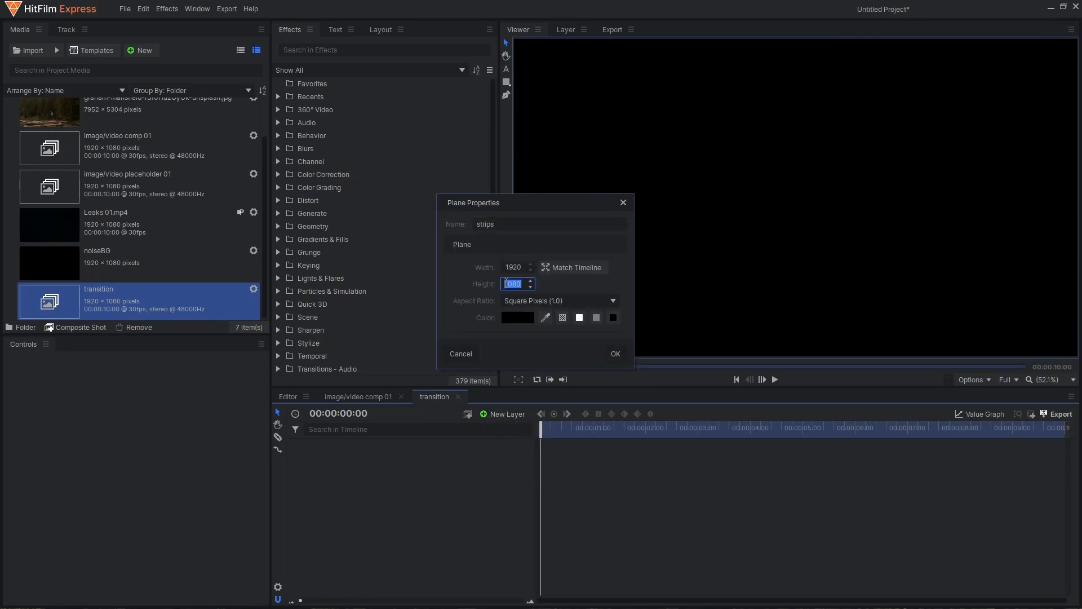
pyautogui.write('154')
pyautogui.click(579, 317)
pyautogui.click(615, 355)
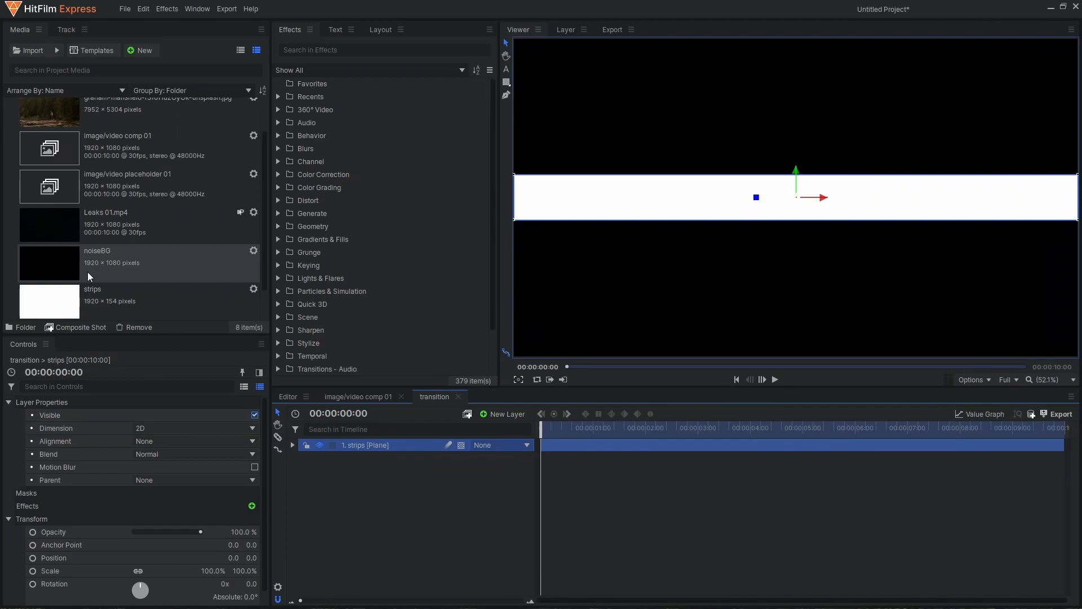
# - Keyframe the strips plane at the start of the timeline with 0% opacity and an unlinked horizontal scale of 0%
pyautogui.scroll(-1, 87, 272)
pyautogui.click(293, 445)
pyautogui.click(303, 484)
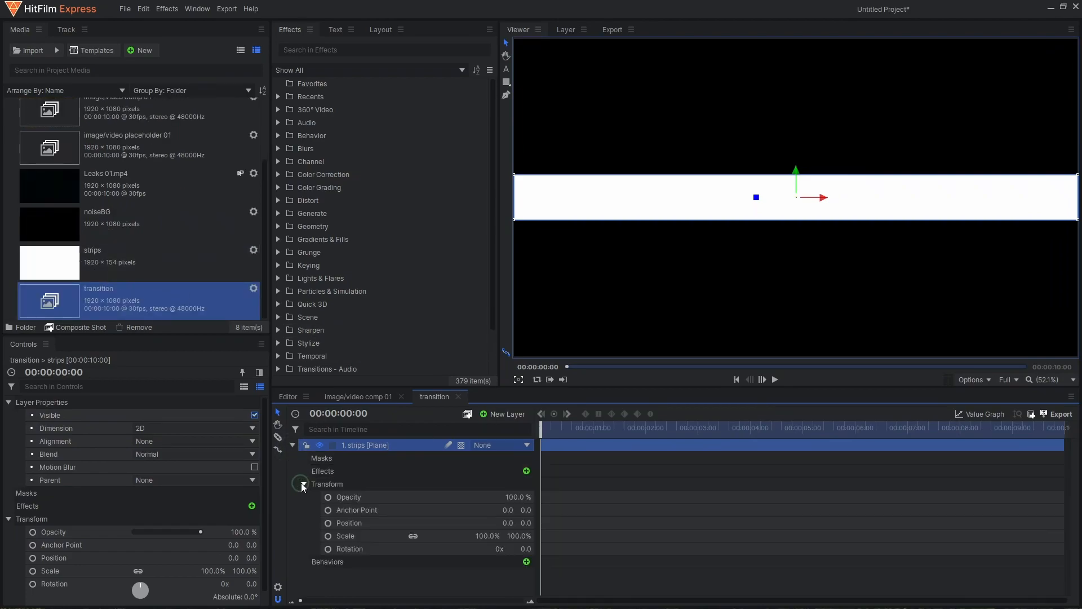
pyautogui.click(329, 497)
pyautogui.moveTo(517, 497); pyautogui.dragTo(462, 497)
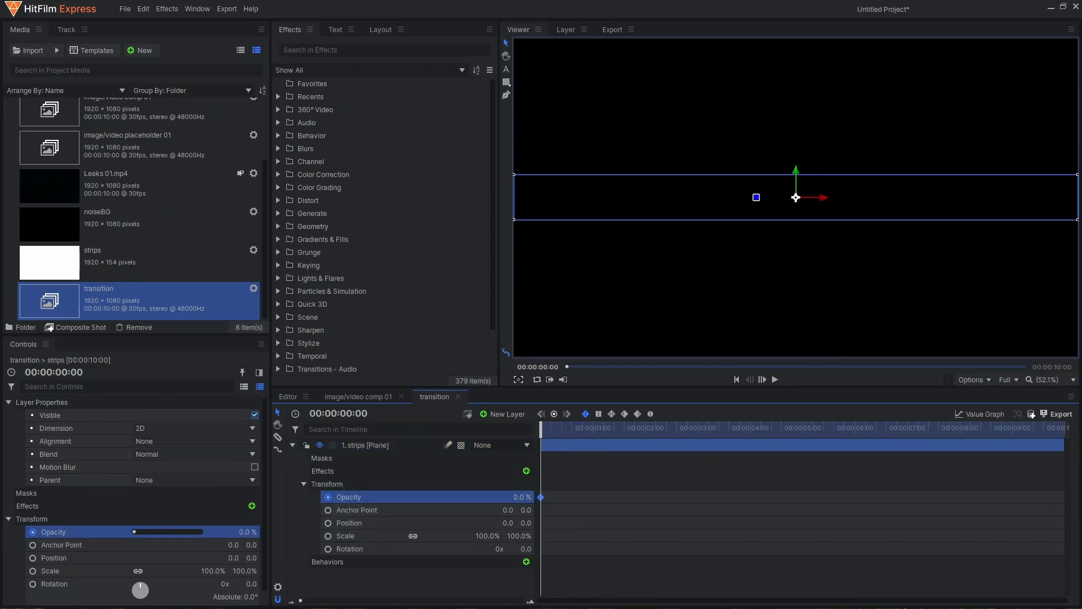
pyautogui.click(328, 535)
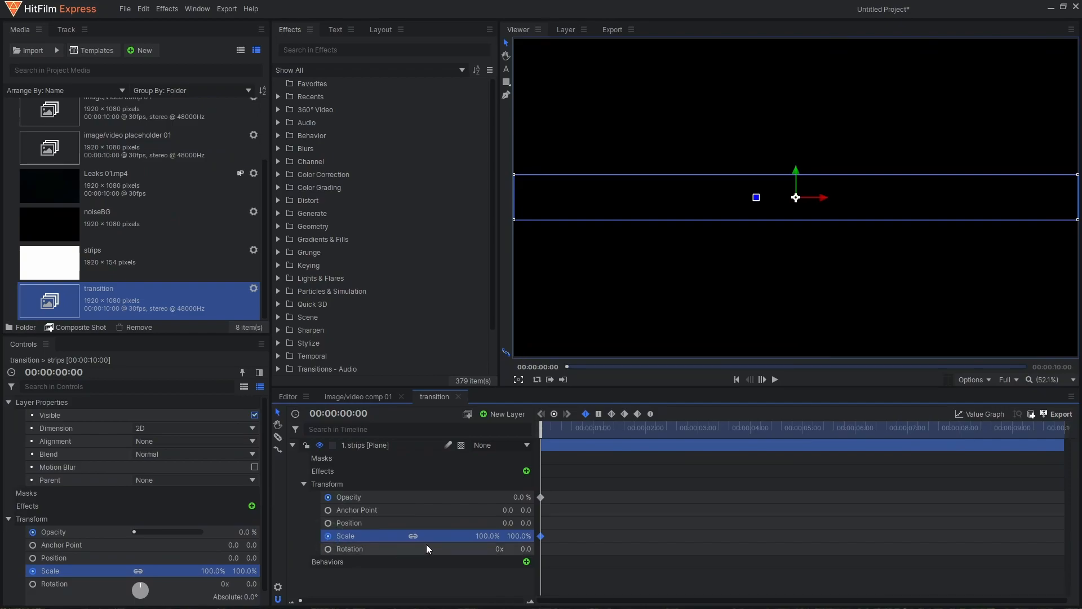
pyautogui.click(484, 535)
pyautogui.write('0')
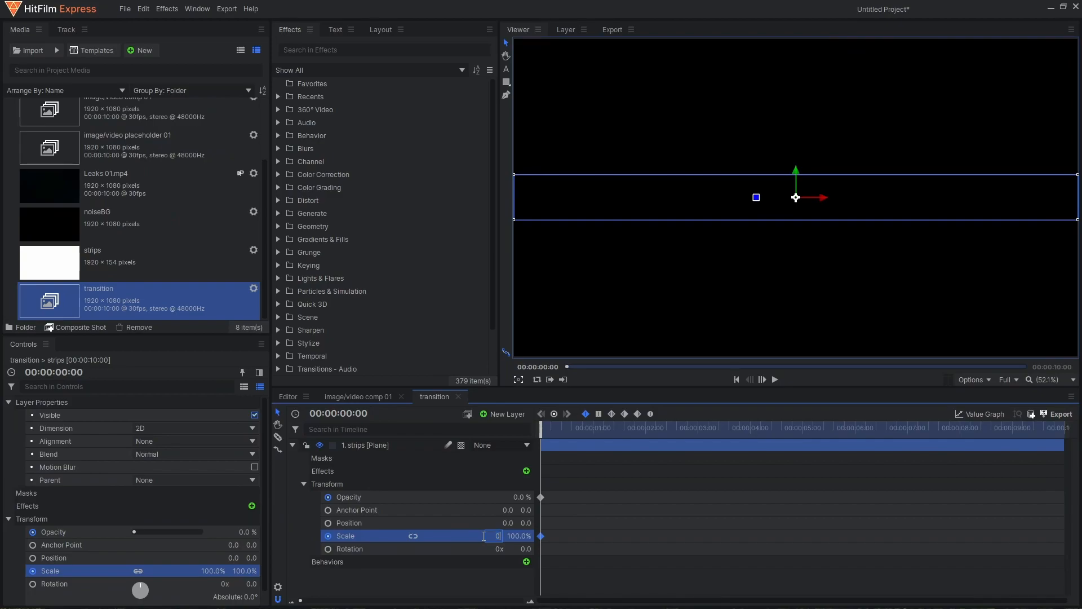
pyautogui.press('Return')
# - Keyframe the strips plane at 2 seconds with 100% opacity and 100% horizontal scale
pyautogui.moveTo(600, 430); pyautogui.dragTo(645, 433)
pyautogui.click(517, 495)
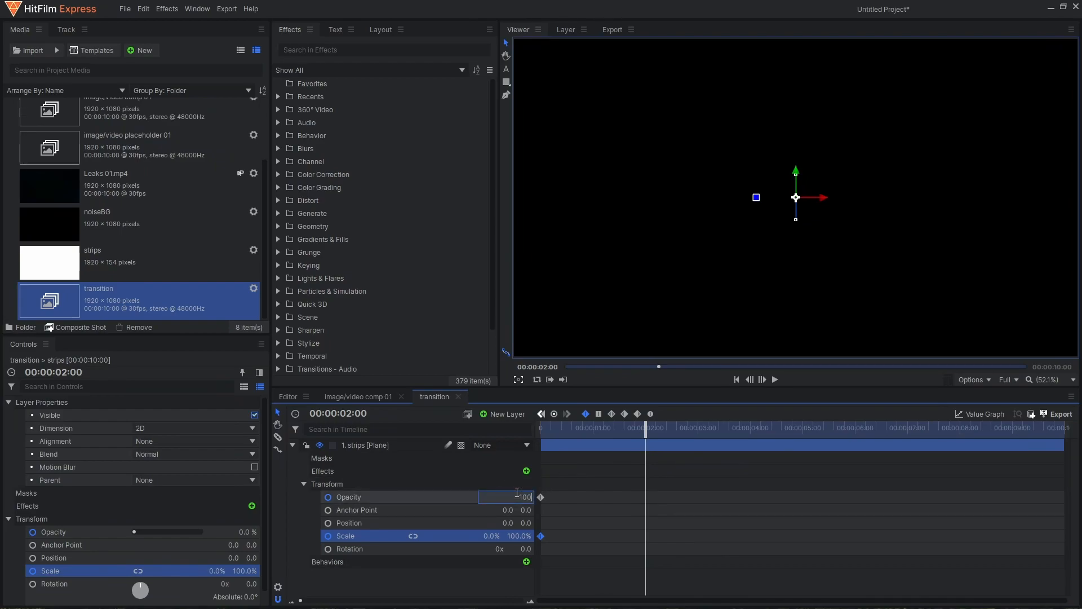
pyautogui.write('100')
pyautogui.press('Return')
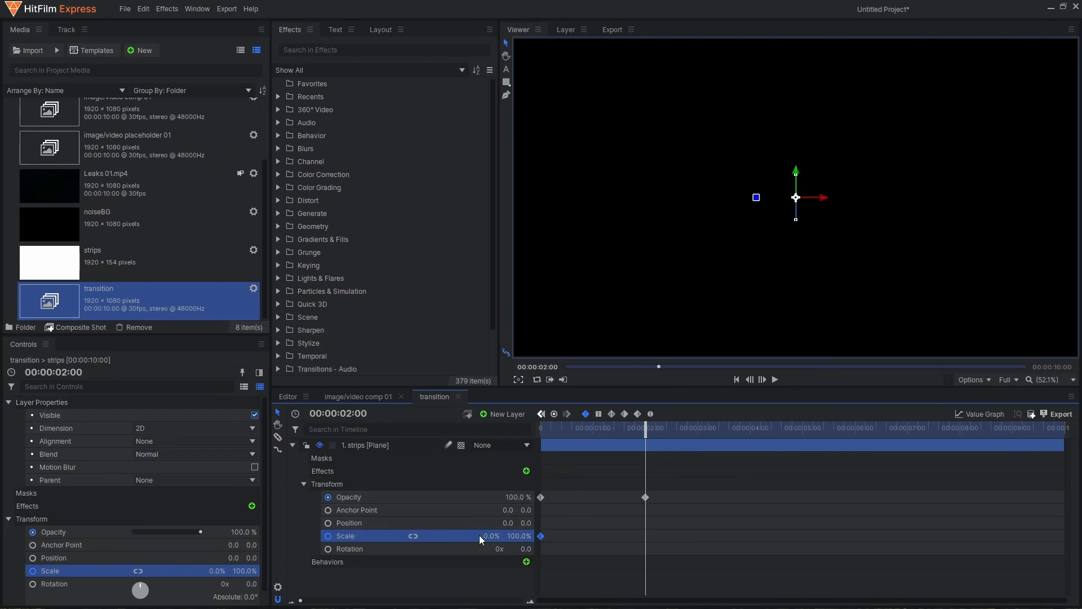
pyautogui.click(492, 535)
pyautogui.write('100')
pyautogui.press('Return')
# - Give both scale keyframes Bezier interpolation, reshape the value curve to ease more gradually into the end, preview the animation, and collapse the layer
pyautogui.moveTo(563, 429); pyautogui.dragTo(637, 429)
pyautogui.moveTo(676, 530); pyautogui.dragTo(533, 543)
pyautogui.click(651, 416)
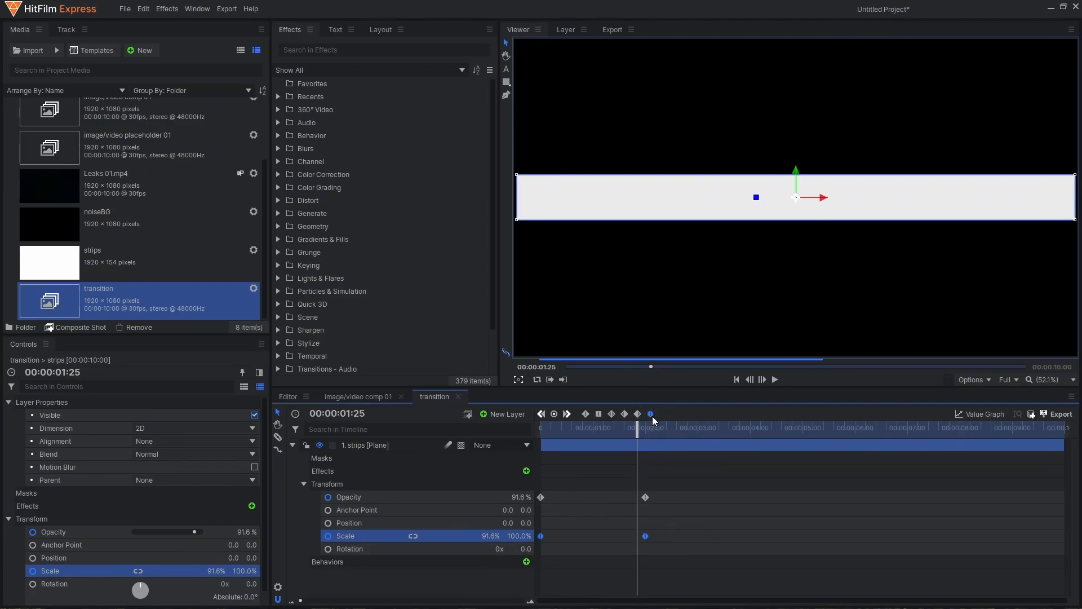
pyautogui.click(984, 414)
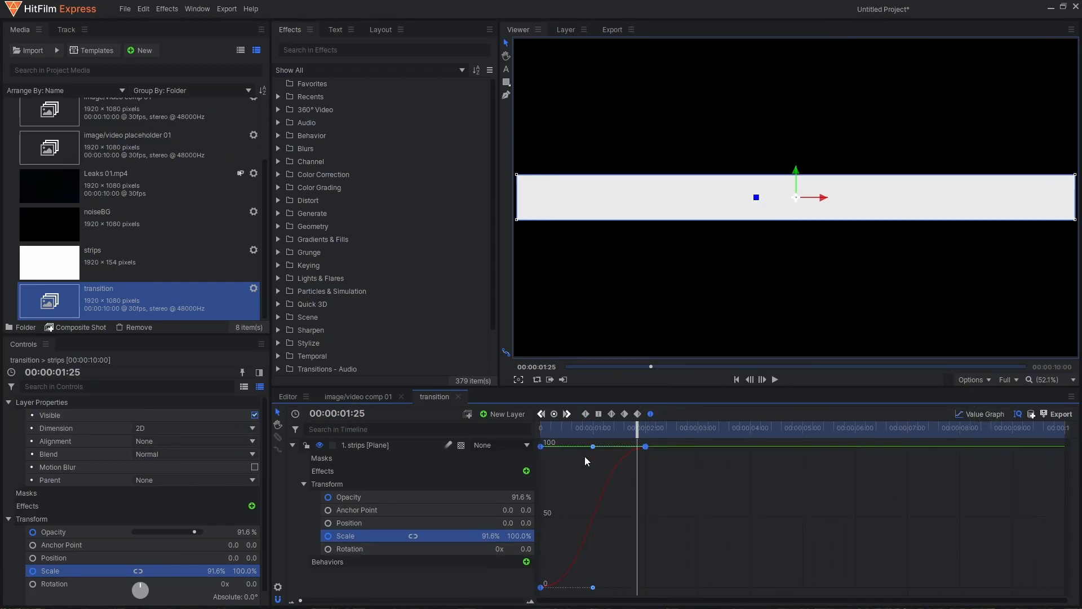
pyautogui.moveTo(591, 447); pyautogui.dragTo(475, 419)
pyautogui.press('space')
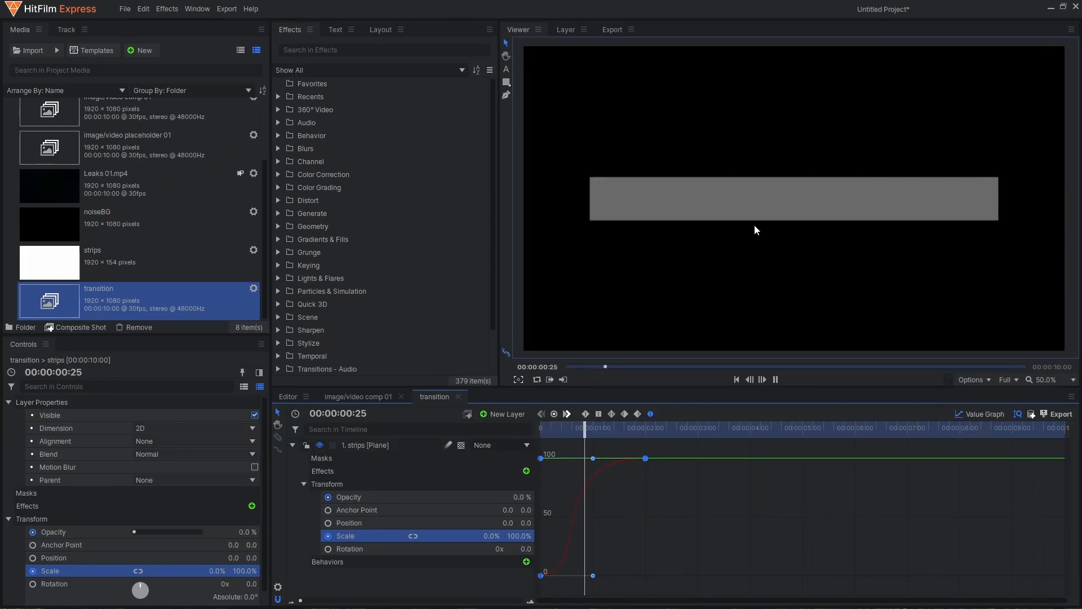
pyautogui.press('space')
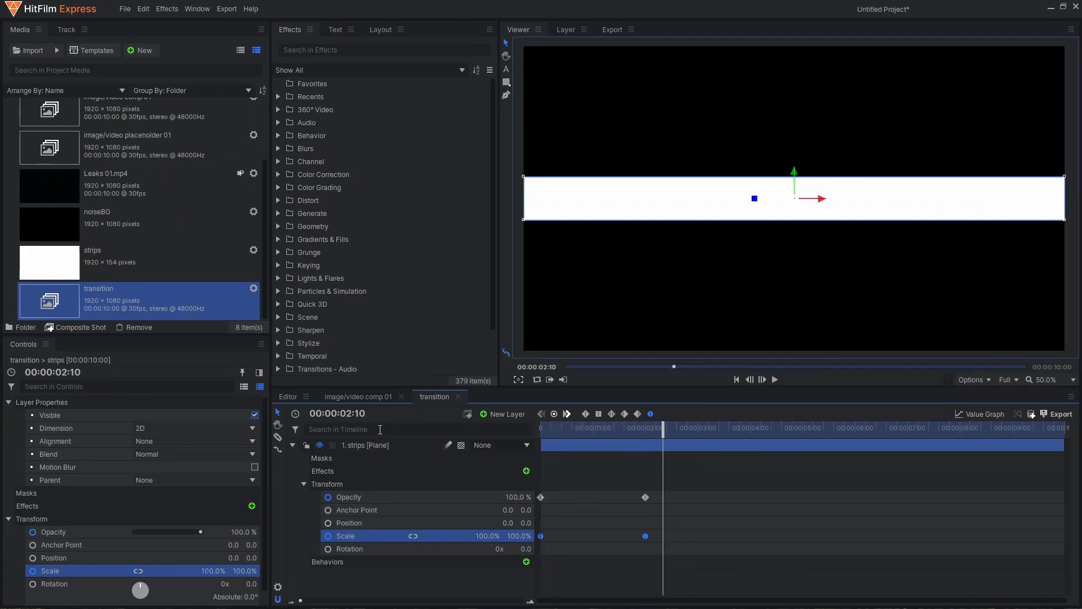
pyautogui.click(293, 444)
# - Move the strips plane up to the frame's upper edge, setting its vertical position to 463
pyautogui.scroll(-1, 637, 271)
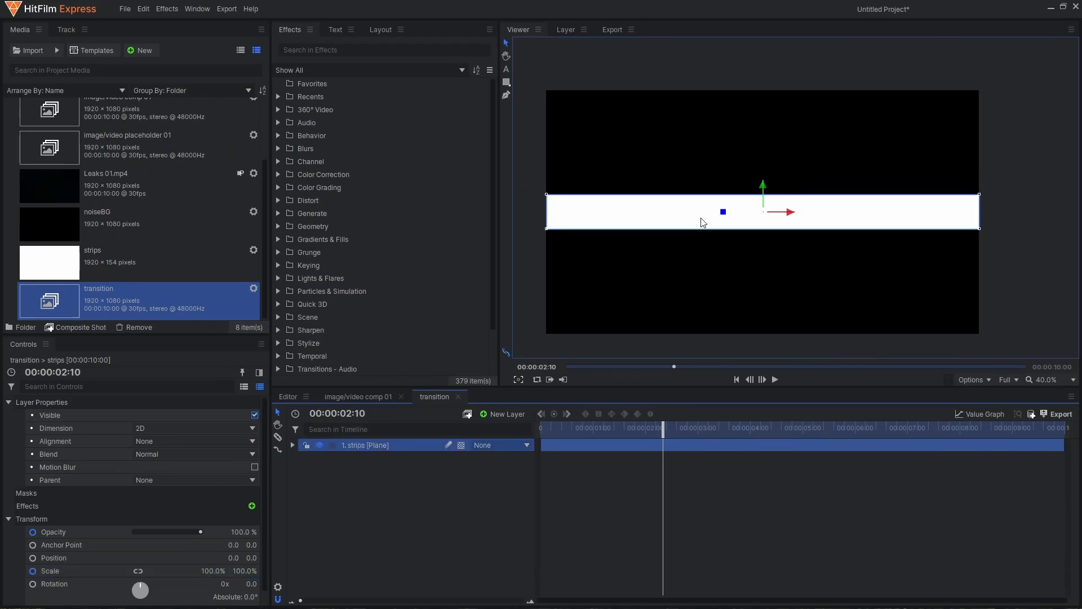
pyautogui.moveTo(763, 185); pyautogui.dragTo(759, 87)
pyautogui.scroll(2, 536, 81)
pyautogui.scroll(6, 573, 93)
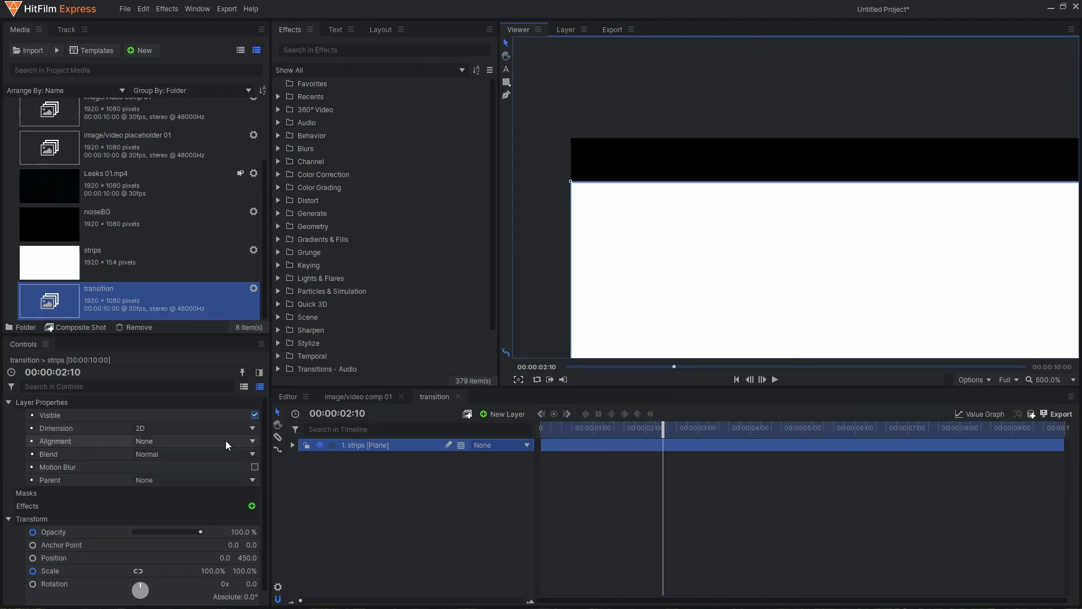
pyautogui.moveTo(248, 557); pyautogui.dragTo(251, 557)
pyautogui.scroll(-8, 763, 247)
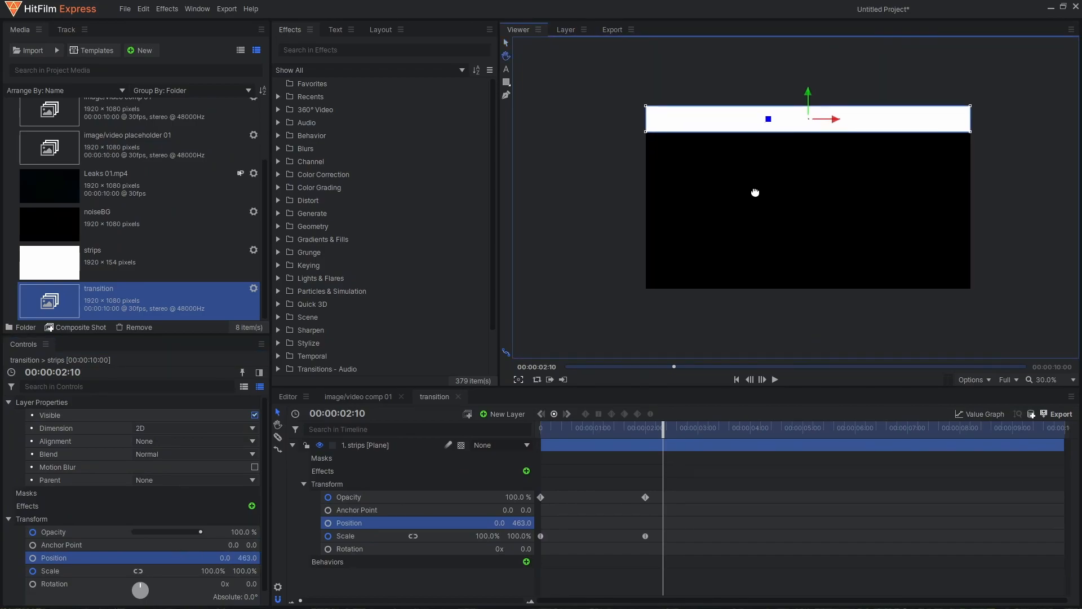
# - Duplicate the strips plane, collapse the original layer, and place the copy at the frame's lower edge with a vertical position of -463
pyautogui.click(350, 445)
pyautogui.hotkey('ctrl', 'd')
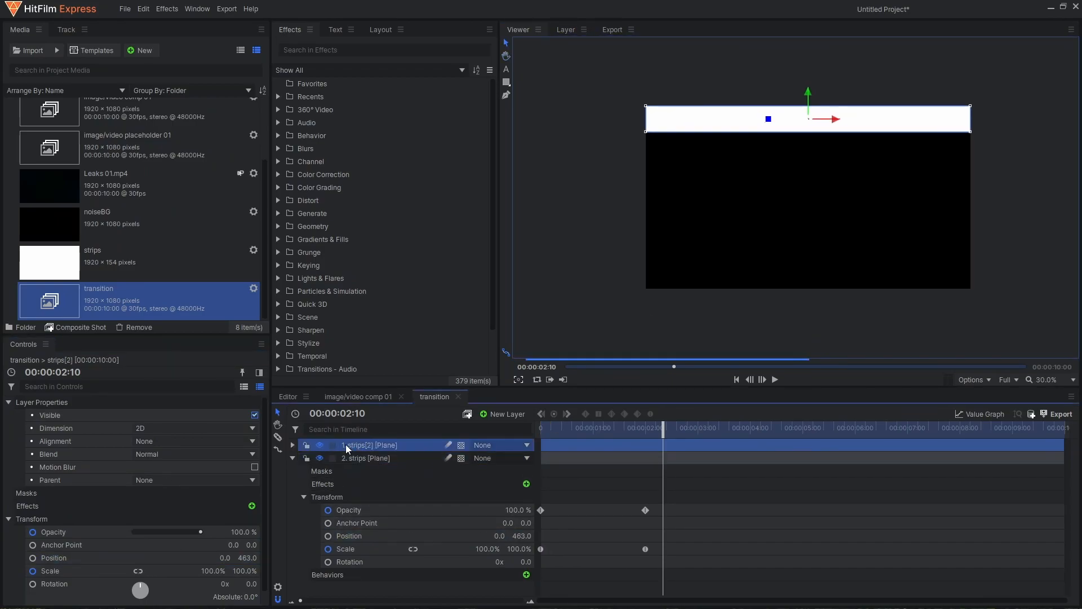
pyautogui.click(294, 458)
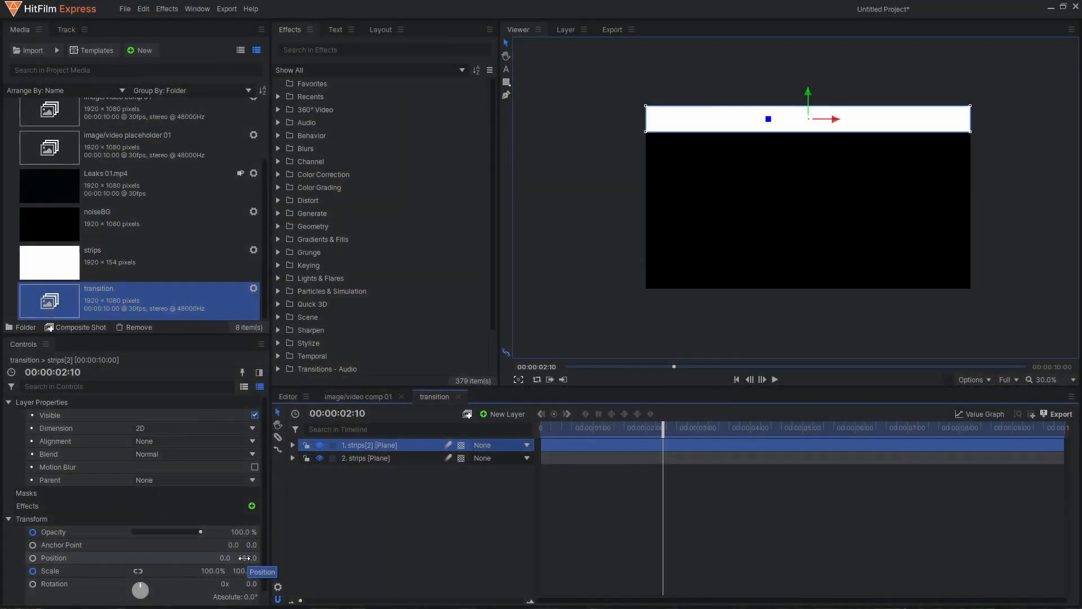
pyautogui.moveTo(246, 558); pyautogui.dragTo(245, 558)
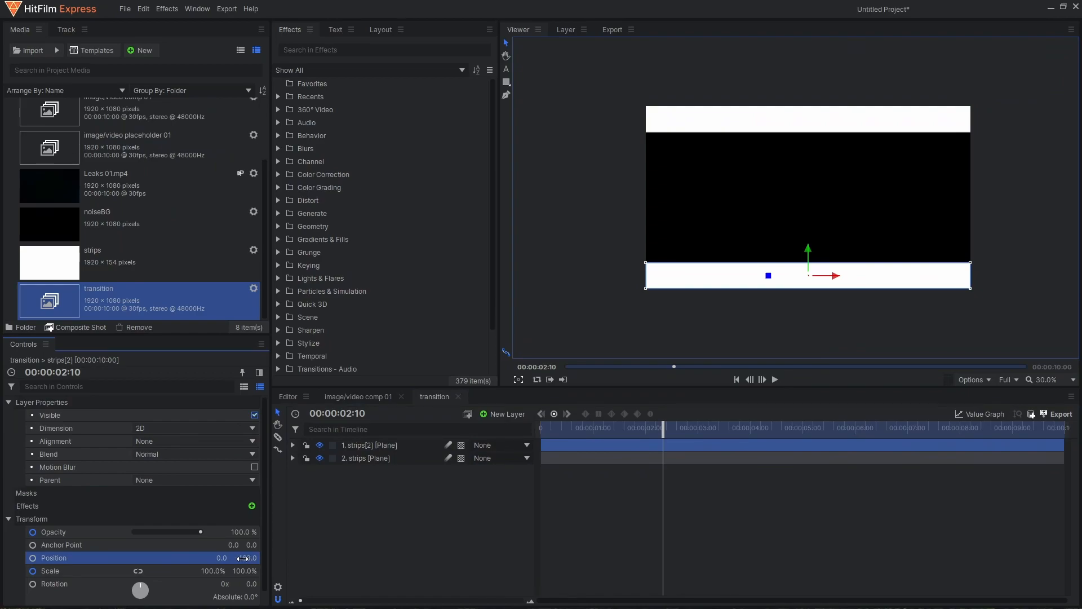
# - Duplicate the lowest strip and place the copy directly above it without a gap, at a vertical position of -309
pyautogui.click(363, 444)
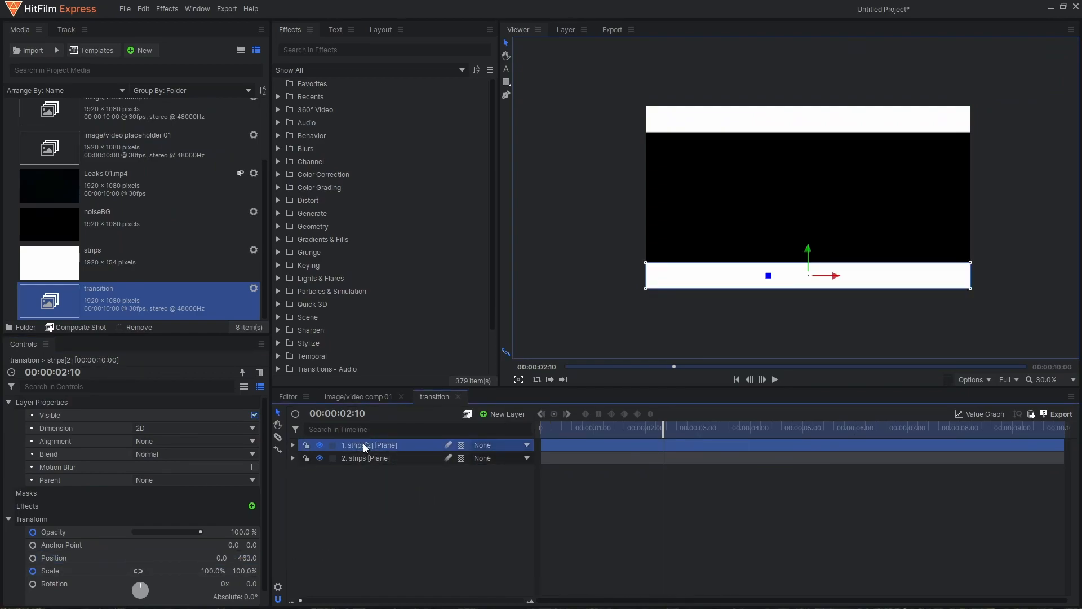
pyautogui.hotkey('ctrl', 'd')
pyautogui.click(811, 246)
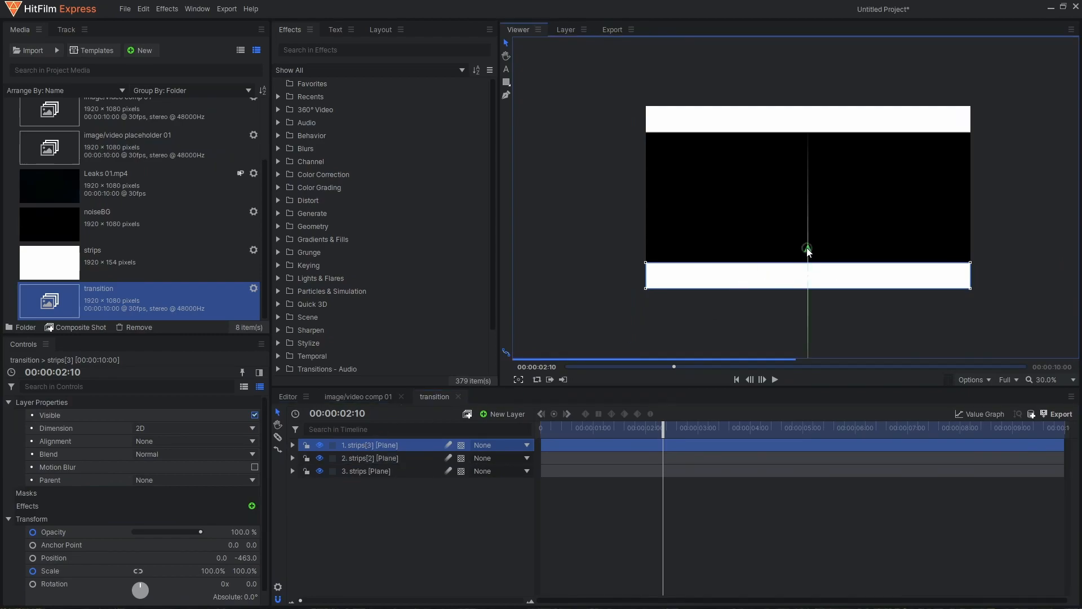
pyautogui.moveTo(245, 558); pyautogui.dragTo(336, 558)
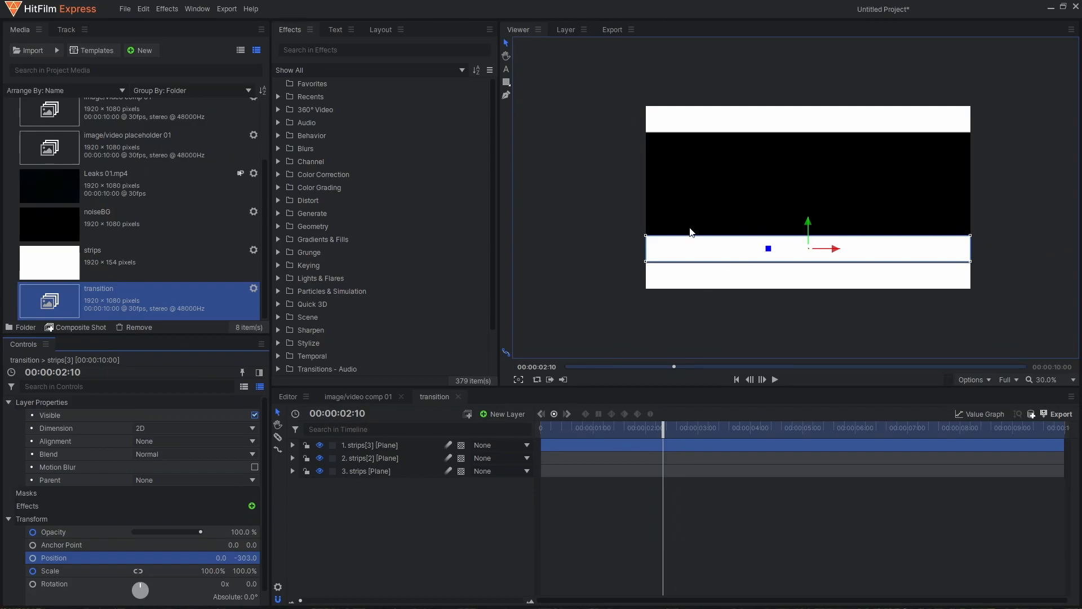
pyautogui.scroll(10, 703, 230)
pyautogui.click(248, 557)
pyautogui.press('Down')
pyautogui.press('Down')
pyautogui.press('Down')
pyautogui.press('Down')
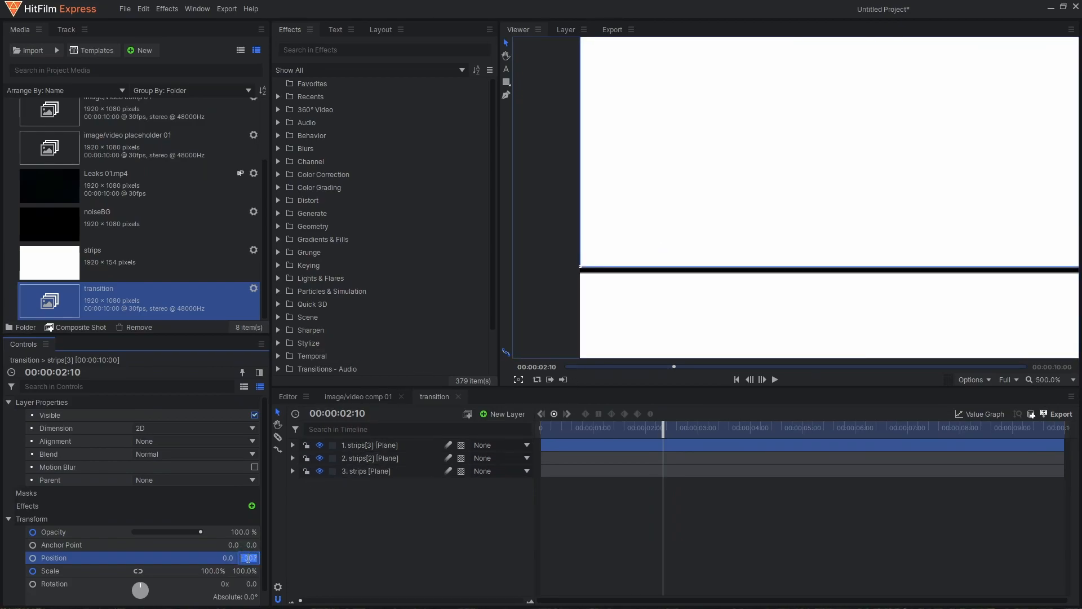
pyautogui.press('Down')
pyautogui.press('Down')
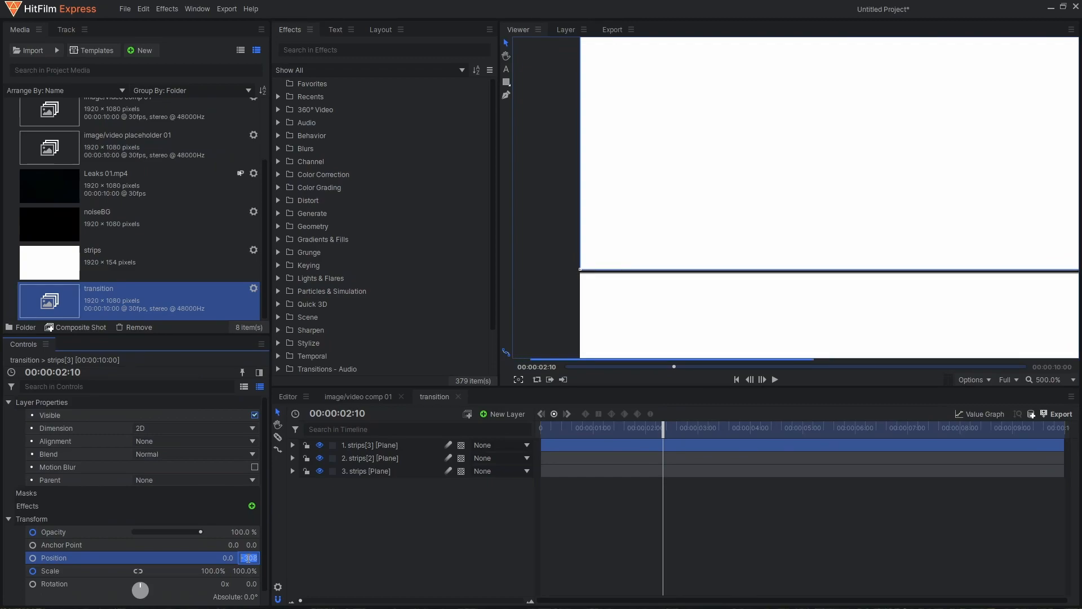
pyautogui.click(354, 561)
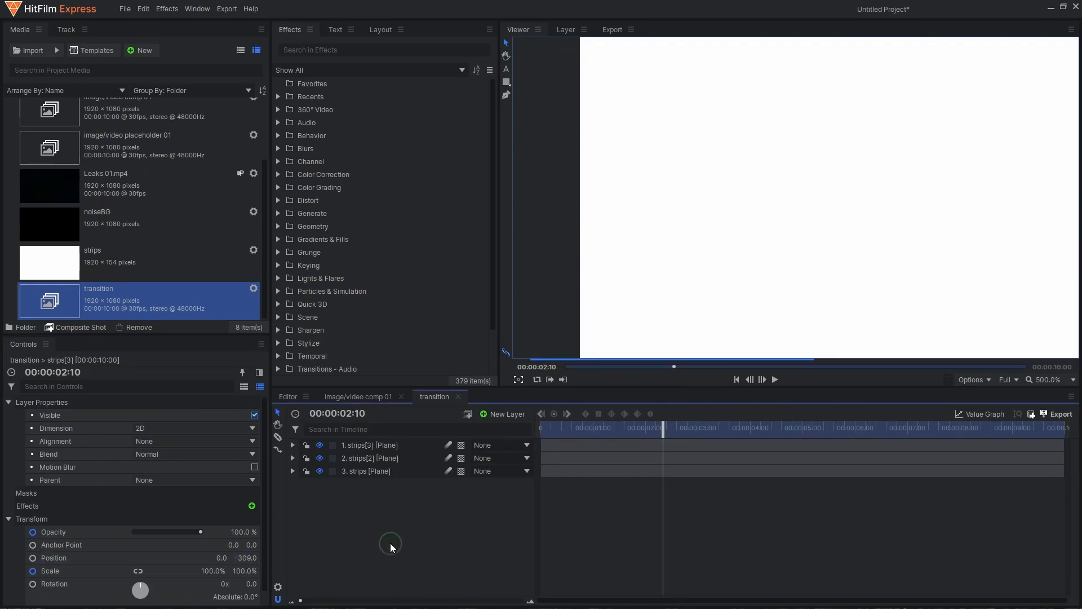
# - Duplicate the strips[3] plane and move the copy directly below the uppermost strip, at a vertical position of 309
pyautogui.click(366, 447)
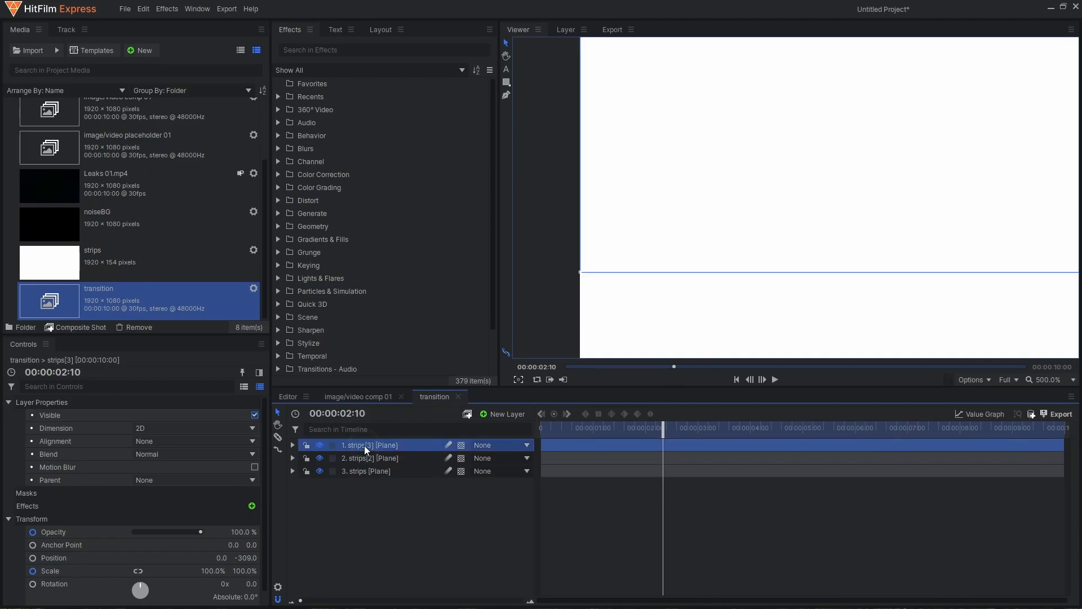
pyautogui.hotkey('ctrl', 'd')
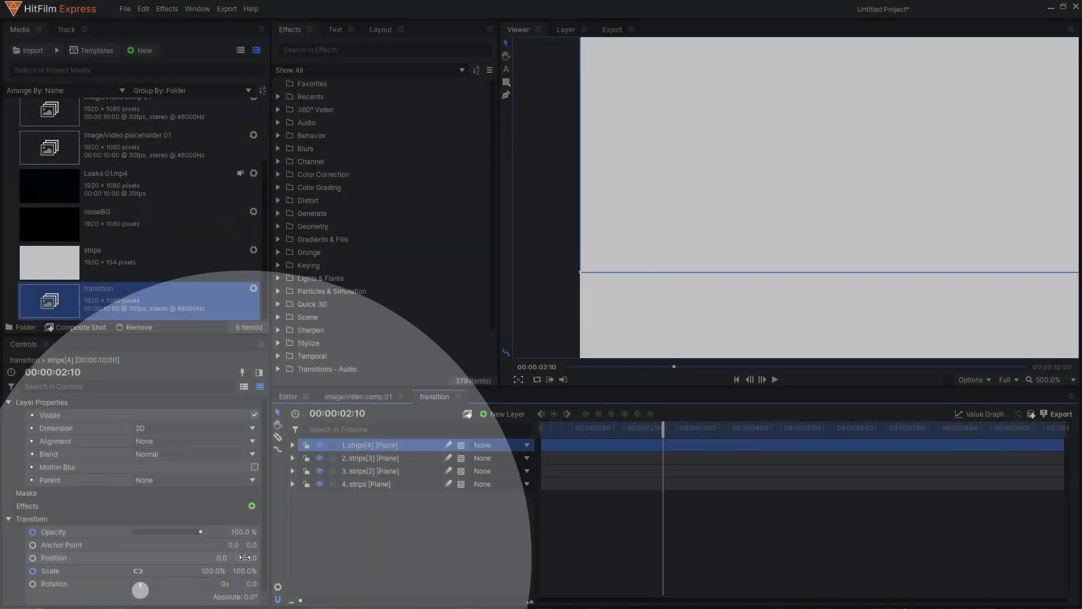
pyautogui.moveTo(245, 557); pyautogui.dragTo(367, 550)
pyautogui.scroll(-8, 642, 282)
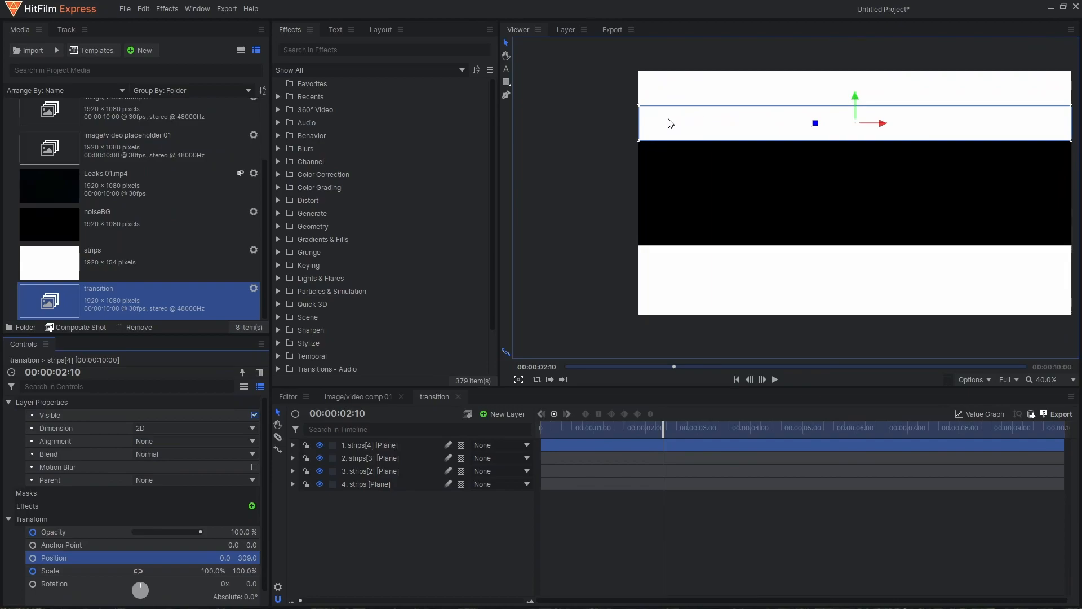
# - Duplicate the strips[4] plane and fit the copy directly beneath it at a vertical position of 155
pyautogui.click(374, 442)
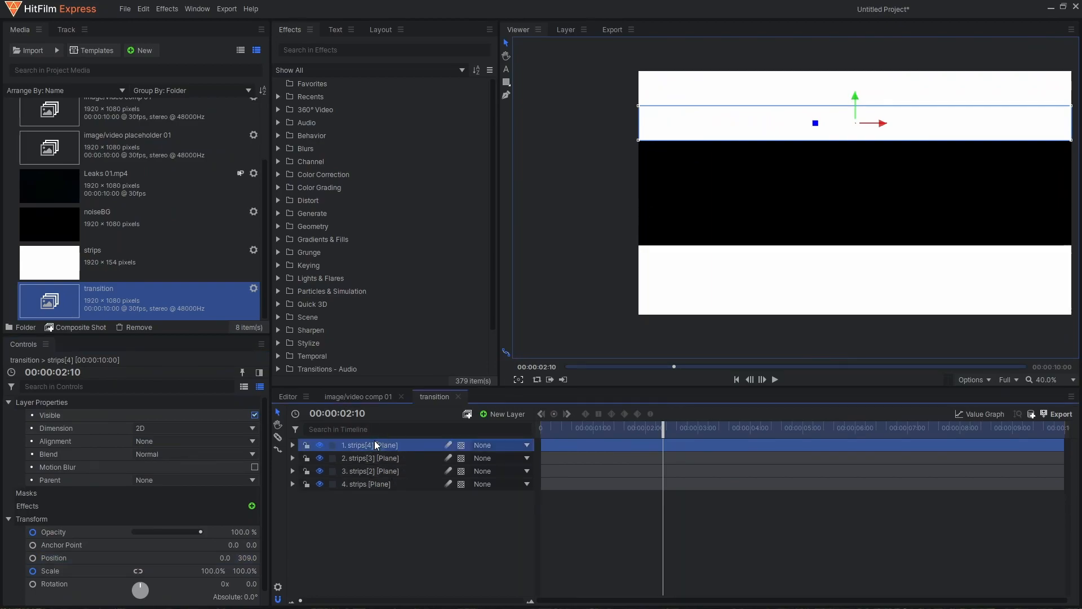
pyautogui.hotkey('ctrl', 'd')
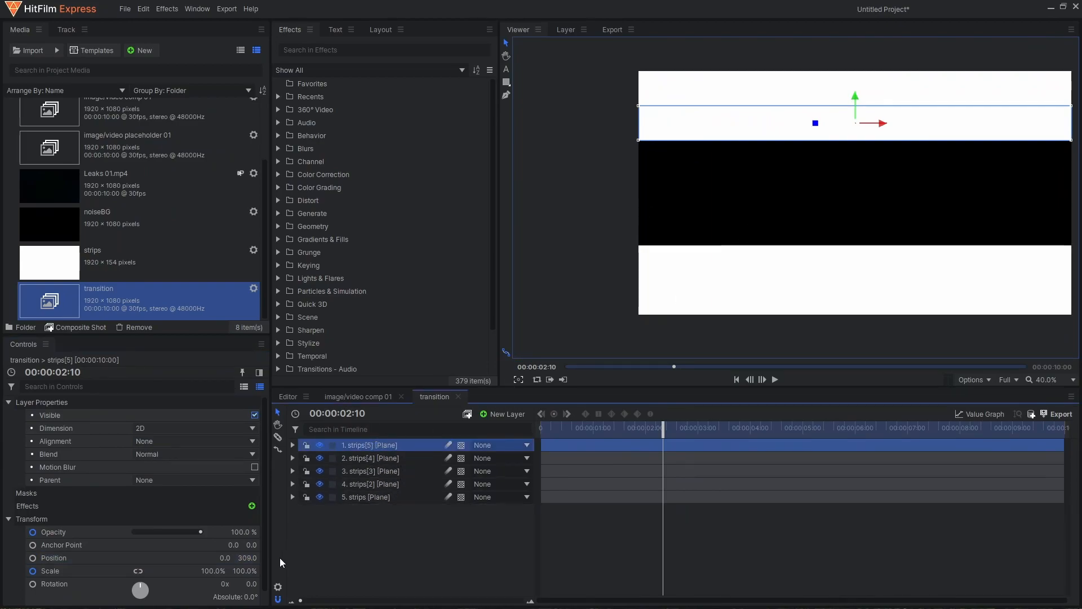
pyautogui.moveTo(246, 558); pyautogui.dragTo(254, 557)
pyautogui.scroll(5, 676, 118)
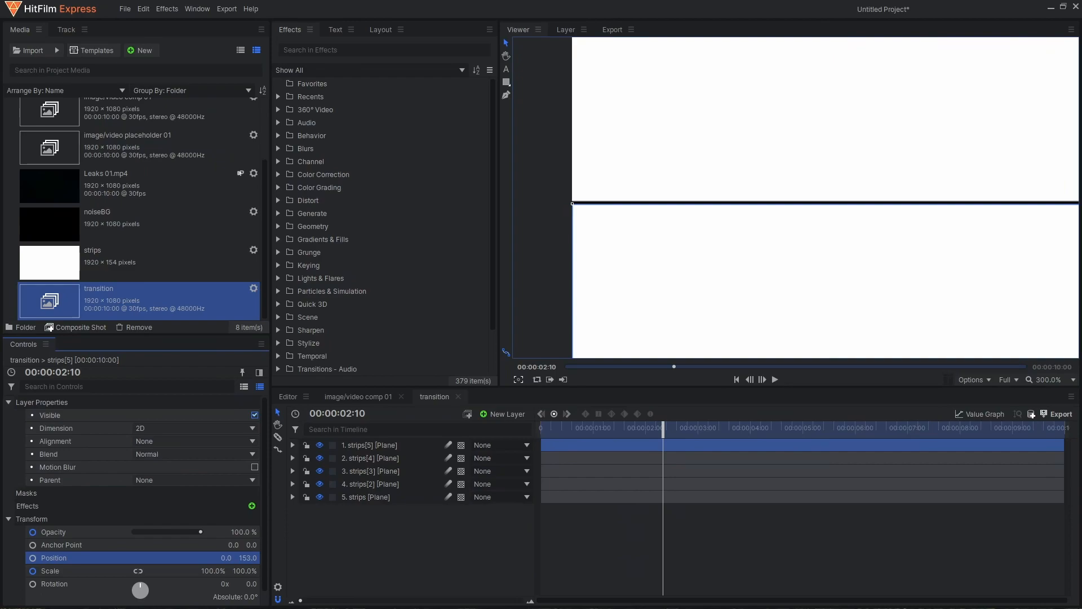
pyautogui.click(251, 558)
pyautogui.press('Up')
pyautogui.click(341, 556)
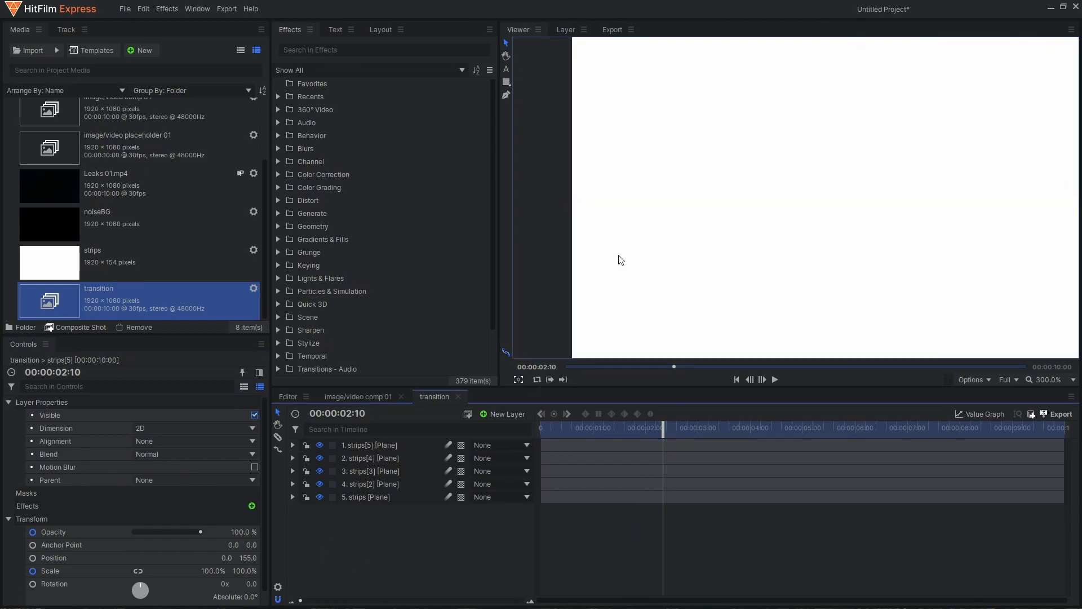
pyautogui.scroll(-5, 611, 273)
# - Duplicate the strips[5] plane and mirror the copy to the lower half at a vertical position of -155
pyautogui.click(363, 443)
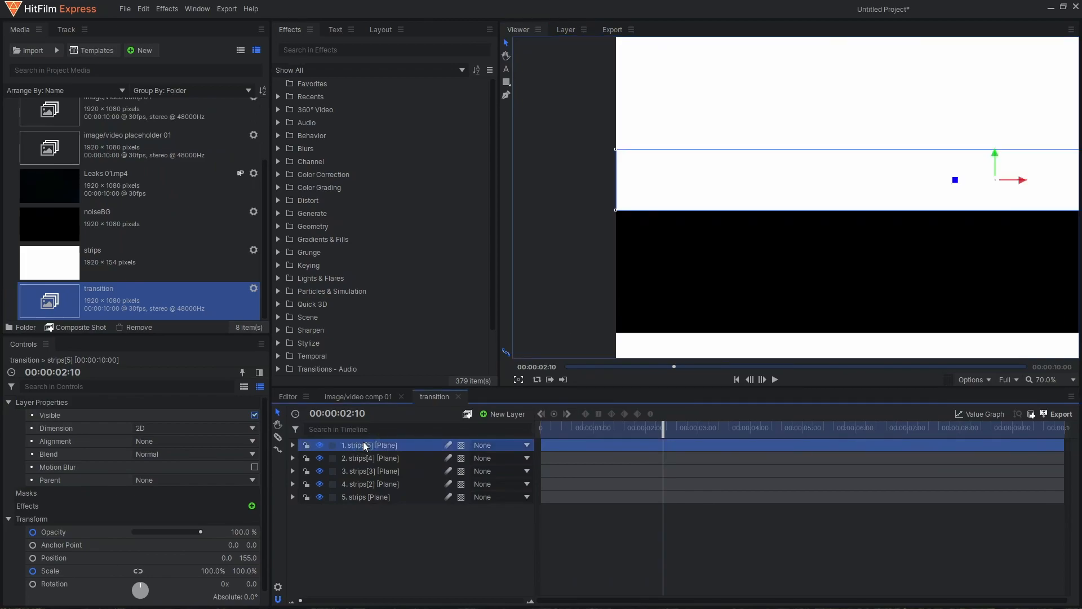
pyautogui.hotkey('ctrl', 'd')
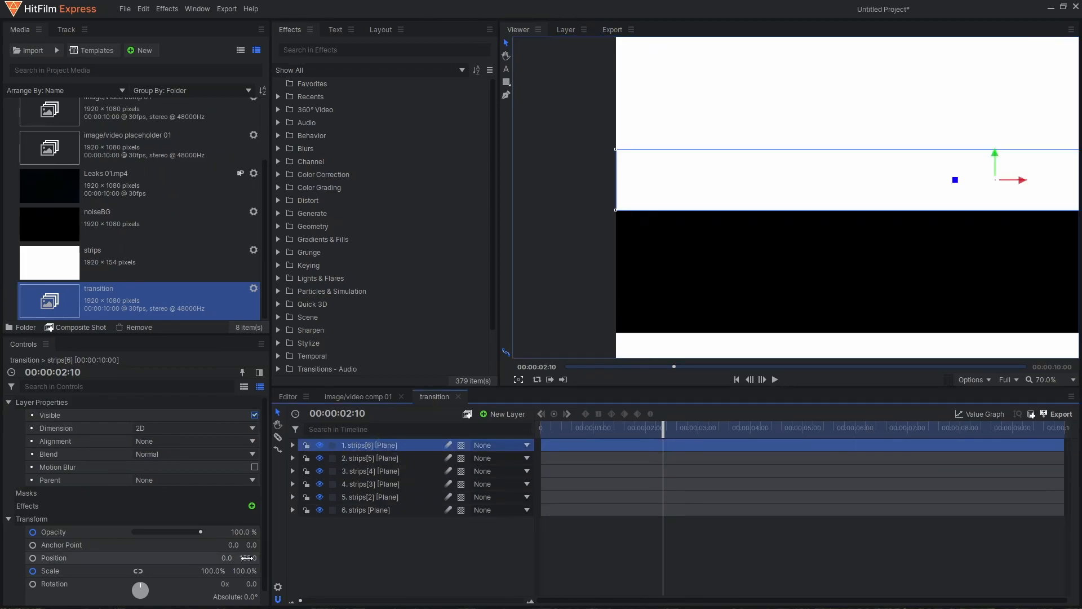
pyautogui.moveTo(247, 557); pyautogui.dragTo(247, 557)
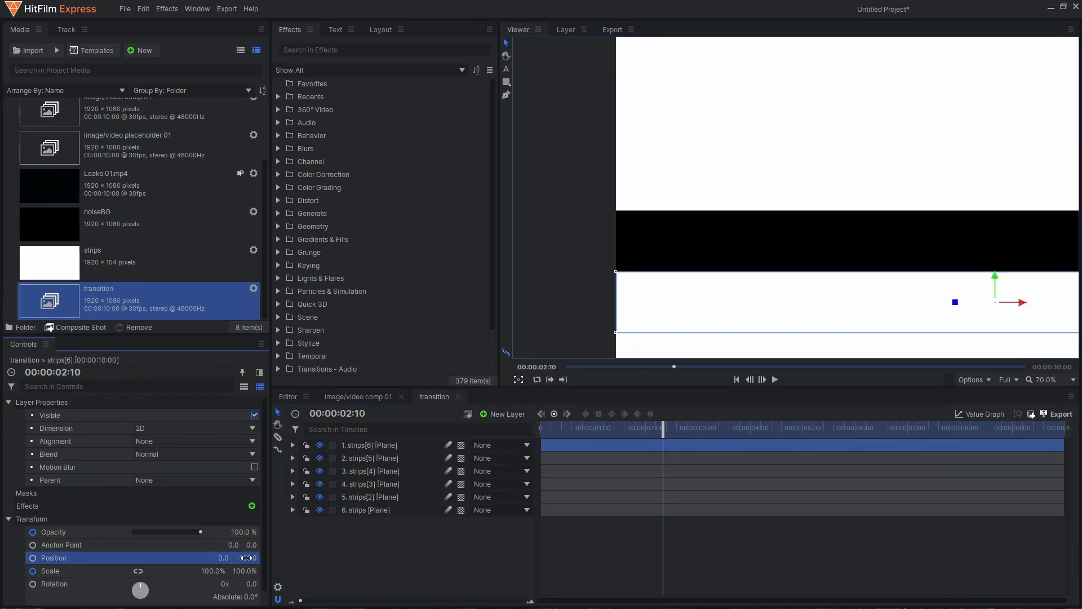
pyautogui.click(387, 545)
# - Duplicate the strips[6] plane and set the copy's vertical position to 0 so it fills the central gap
pyautogui.click(360, 443)
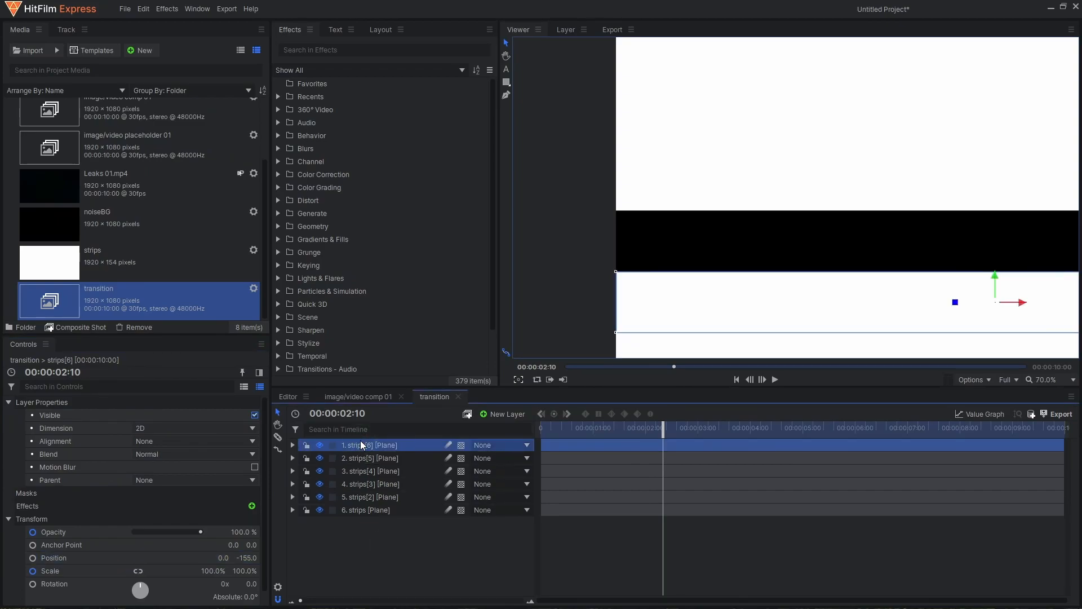
pyautogui.hotkey('ctrl', 'd')
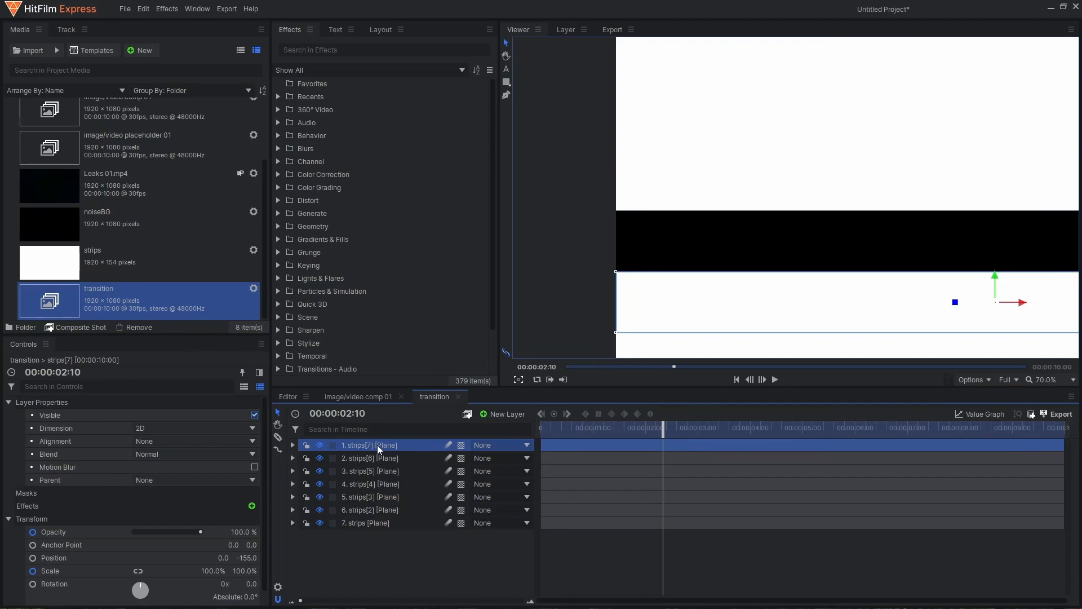
pyautogui.moveTo(248, 557); pyautogui.dragTo(246, 553)
pyautogui.click(245, 553)
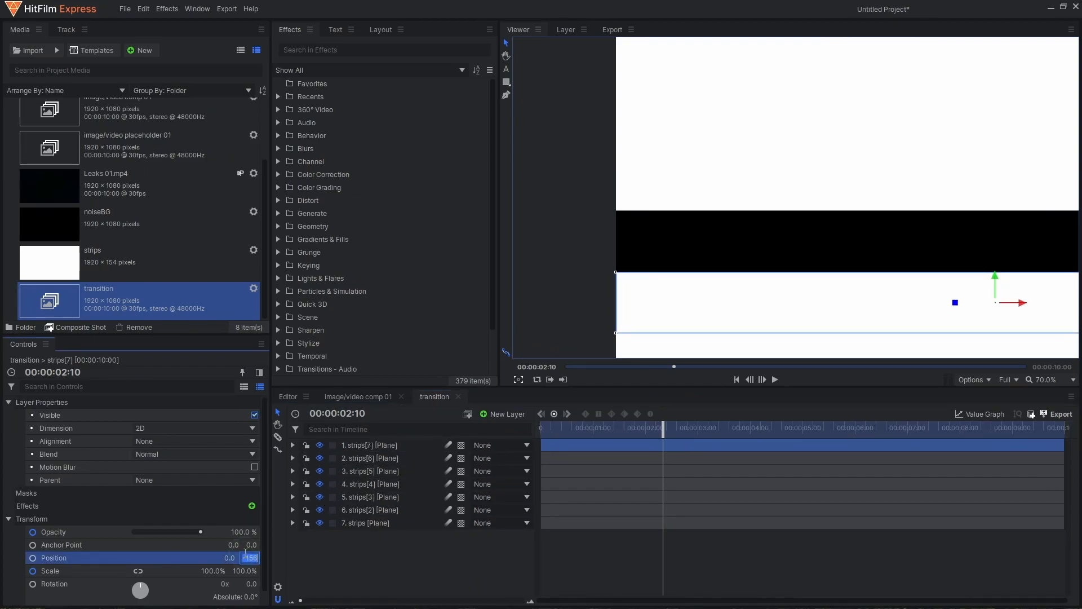
pyautogui.write('0')
pyautogui.press('Return')
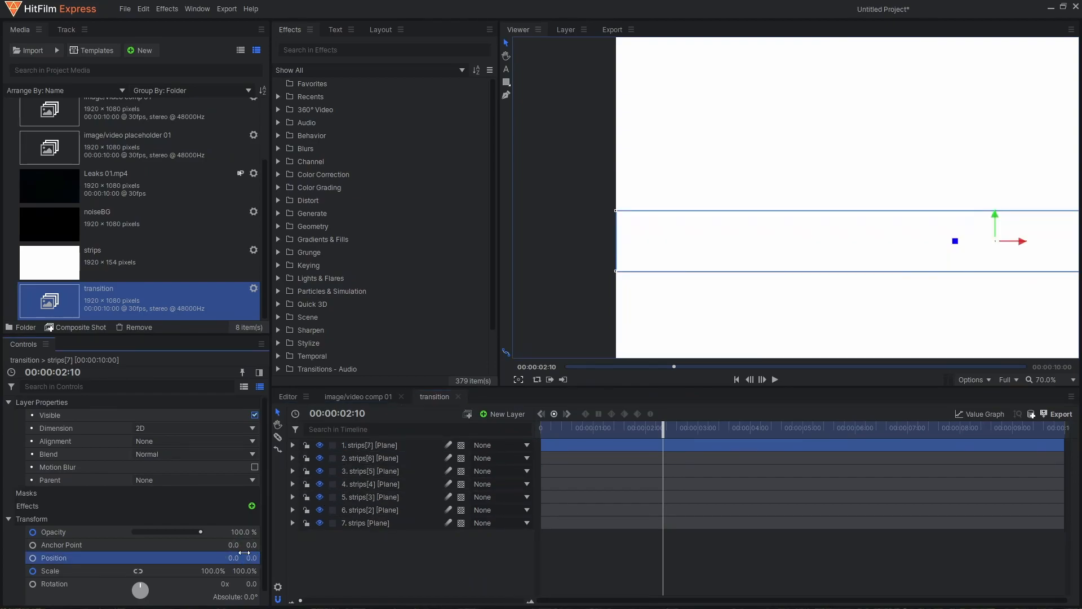
pyautogui.scroll(-3, 668, 214)
pyautogui.click(398, 546)
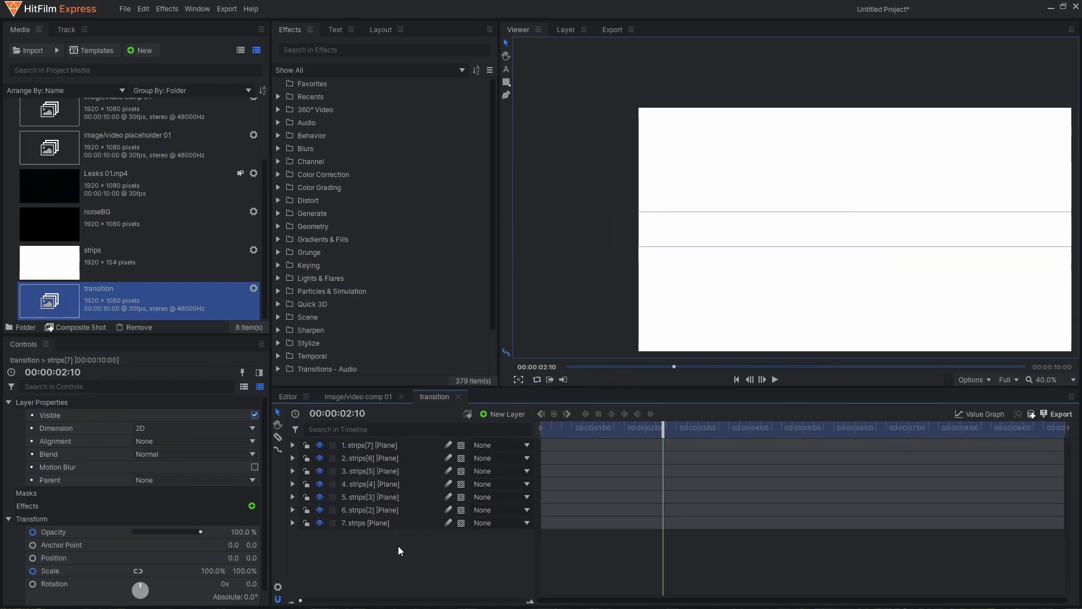
pyautogui.moveTo(803, 254); pyautogui.dragTo(756, 231)
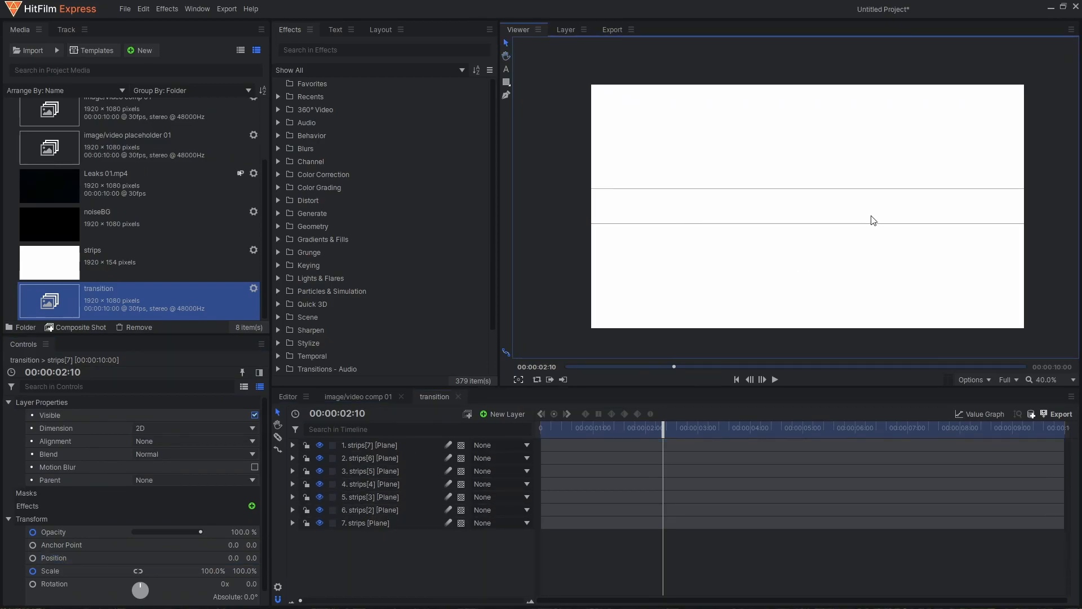
# - Set the central strip's vertical scale to 101% at both scale keyframes, collapse the layer, and scrub through the animation
pyautogui.click(337, 444)
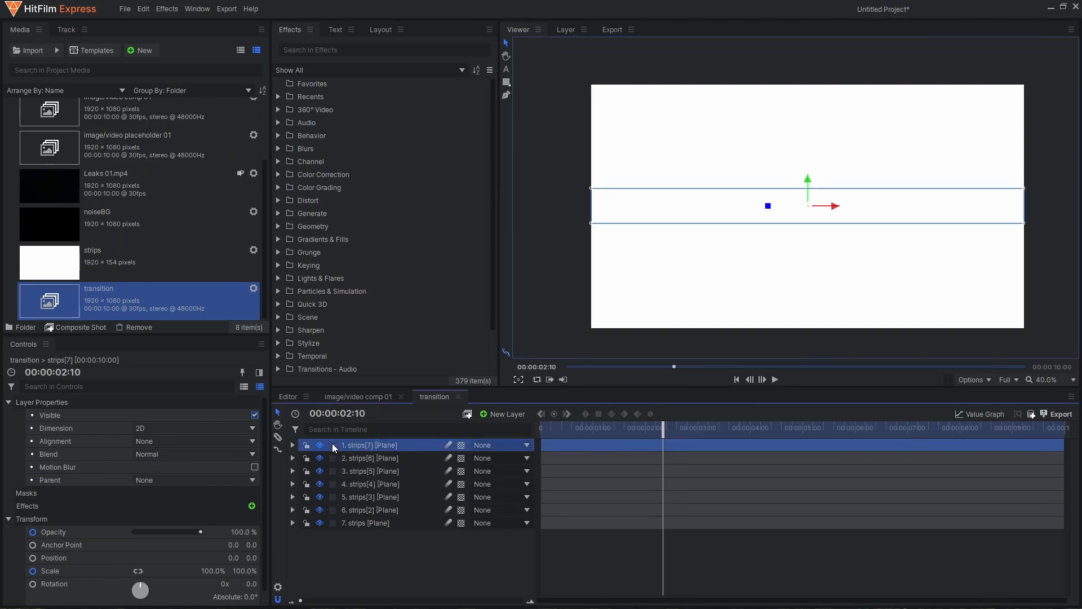
pyautogui.click(292, 445)
pyautogui.click(304, 483)
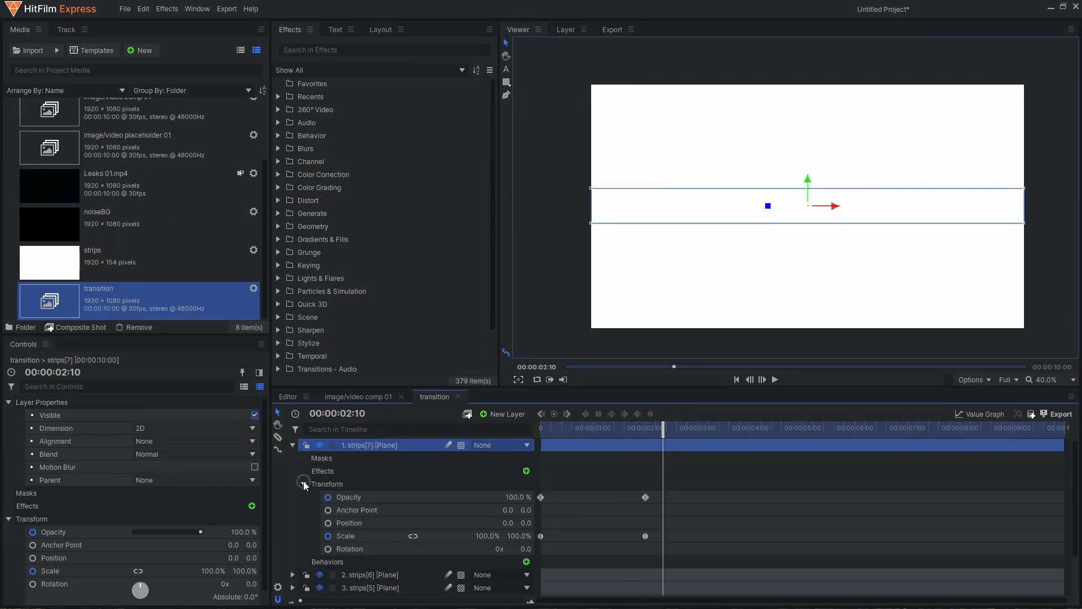
pyautogui.click(646, 536)
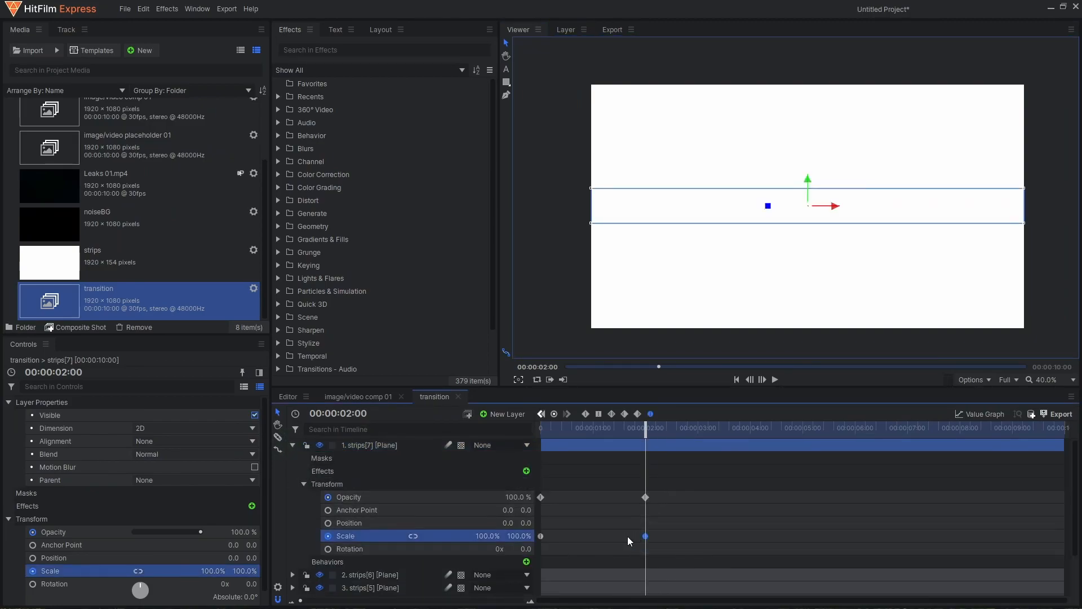
pyautogui.click(524, 536)
pyautogui.press('Up')
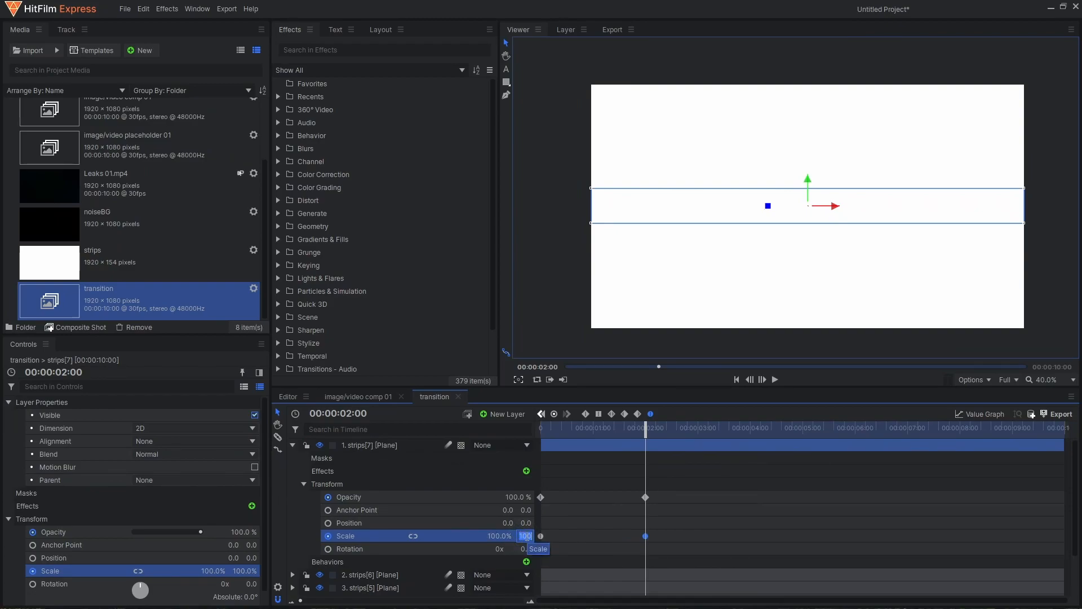
pyautogui.click(541, 536)
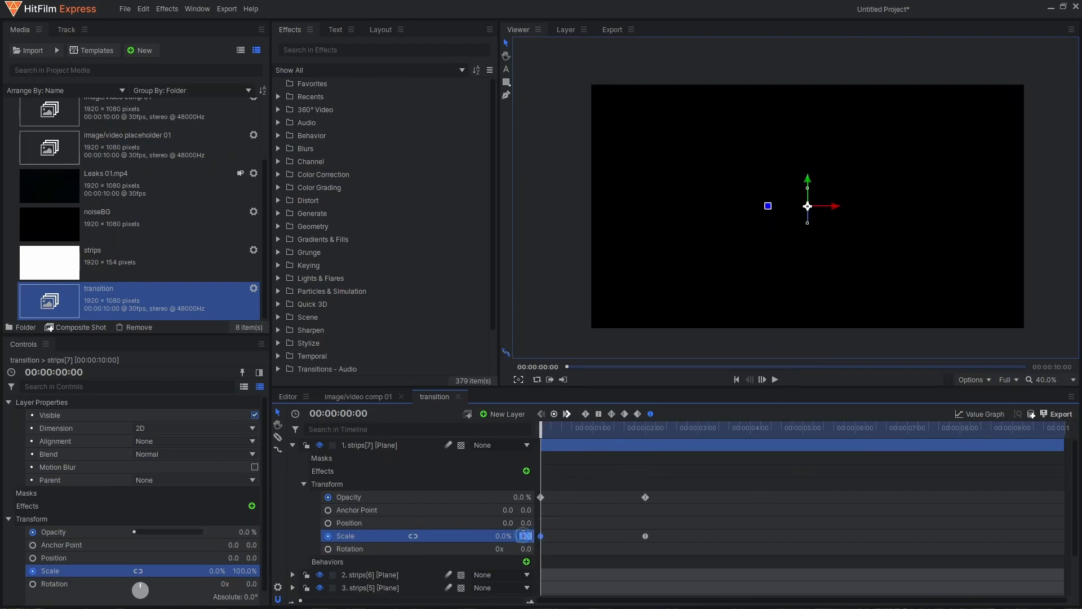
pyautogui.click(292, 445)
pyautogui.moveTo(665, 428); pyautogui.dragTo(694, 430)
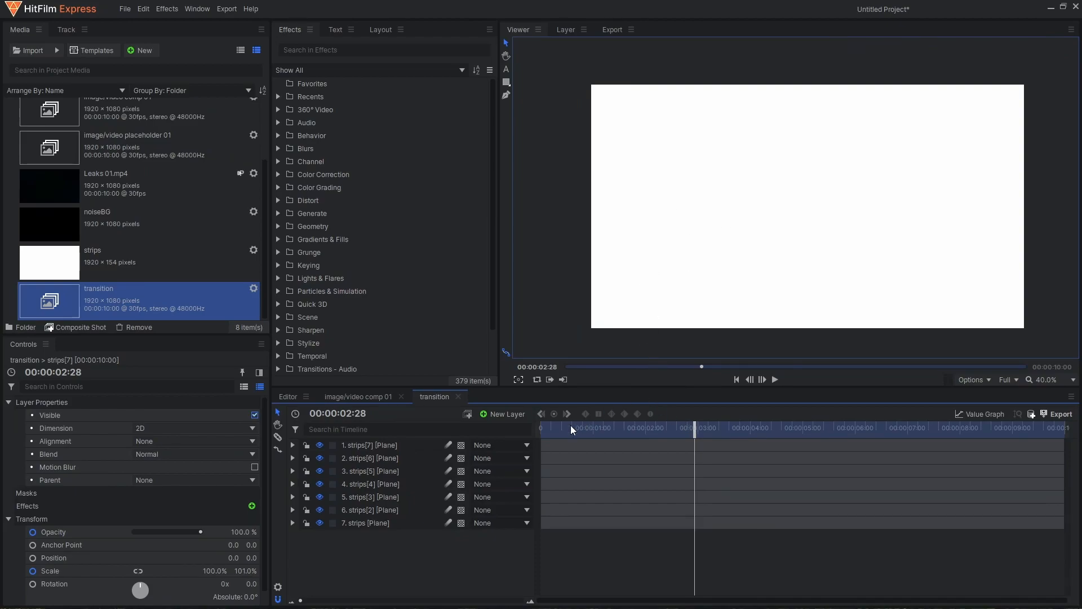
pyautogui.moveTo(553, 428); pyautogui.dragTo(637, 435)
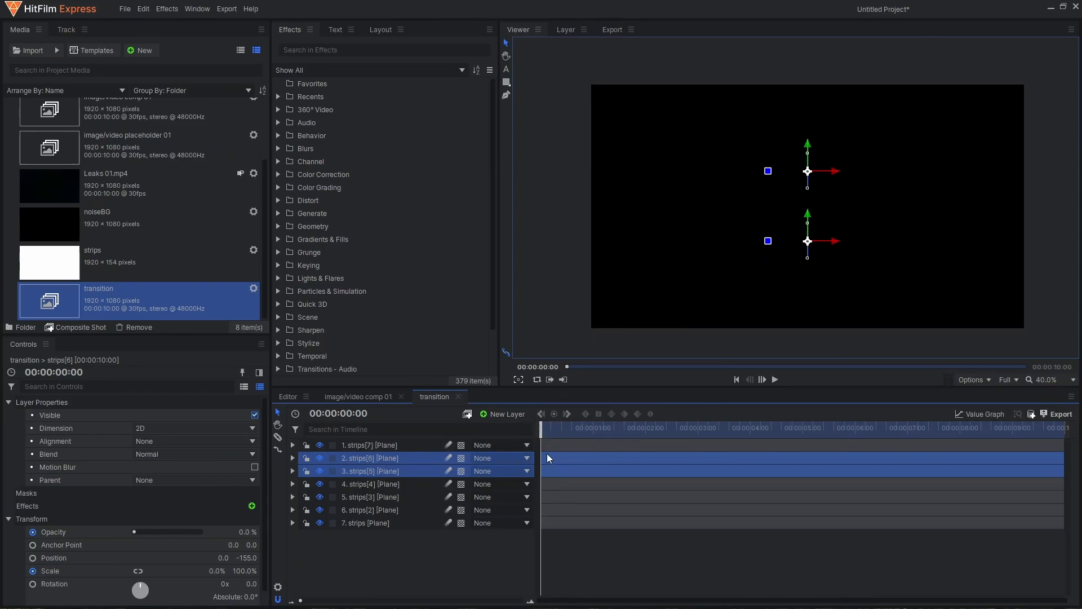
# - Stagger the strip layers so strips[6]/[5], strips[4]/[3] and strips[2]/strips each start progressively later as pairs, and preview the animation
pyautogui.moveTo(546, 453); pyautogui.dragTo(583, 509)
pyautogui.click(390, 486)
pyautogui.keyDown('shift'); pyautogui.click(388, 495); pyautogui.keyUp('shift')
pyautogui.click(383, 509)
pyautogui.keyDown('shift'); pyautogui.click(371, 524); pyautogui.keyUp('shift')
pyautogui.click(458, 547)
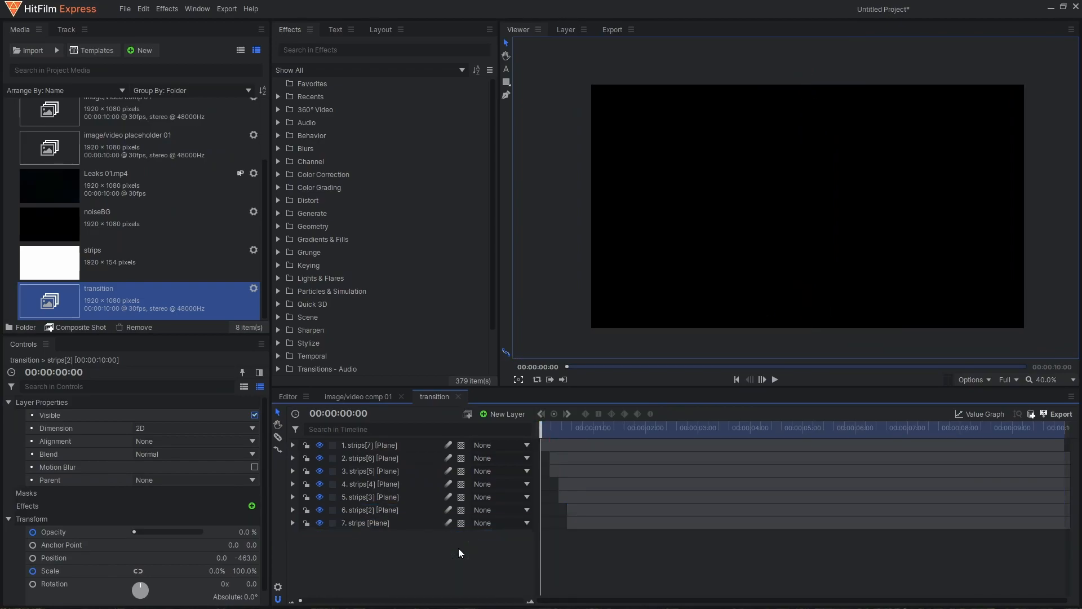
pyautogui.press('space')
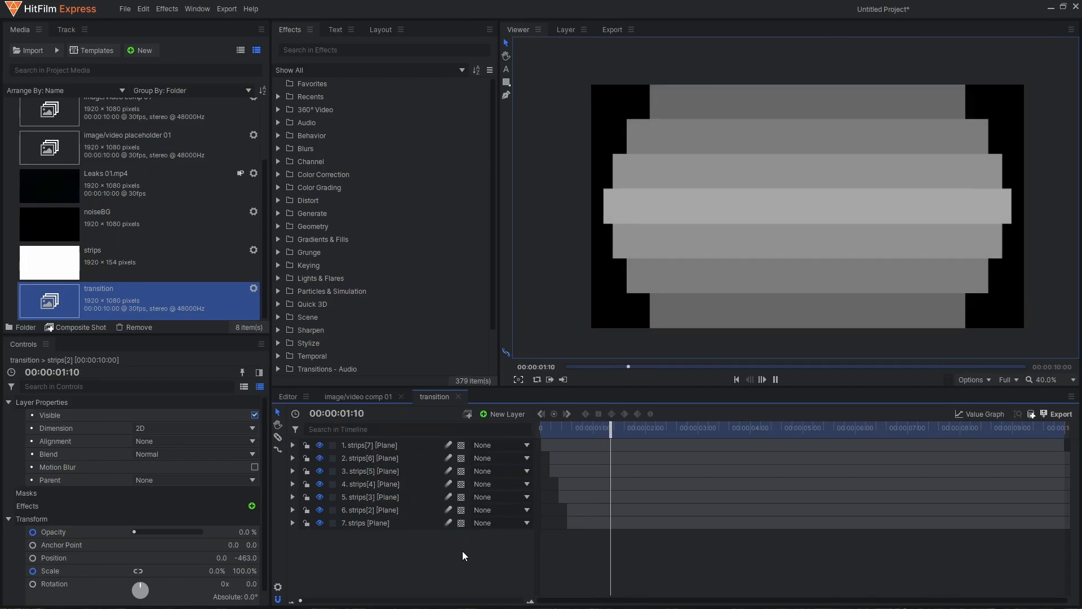
pyautogui.press('space')
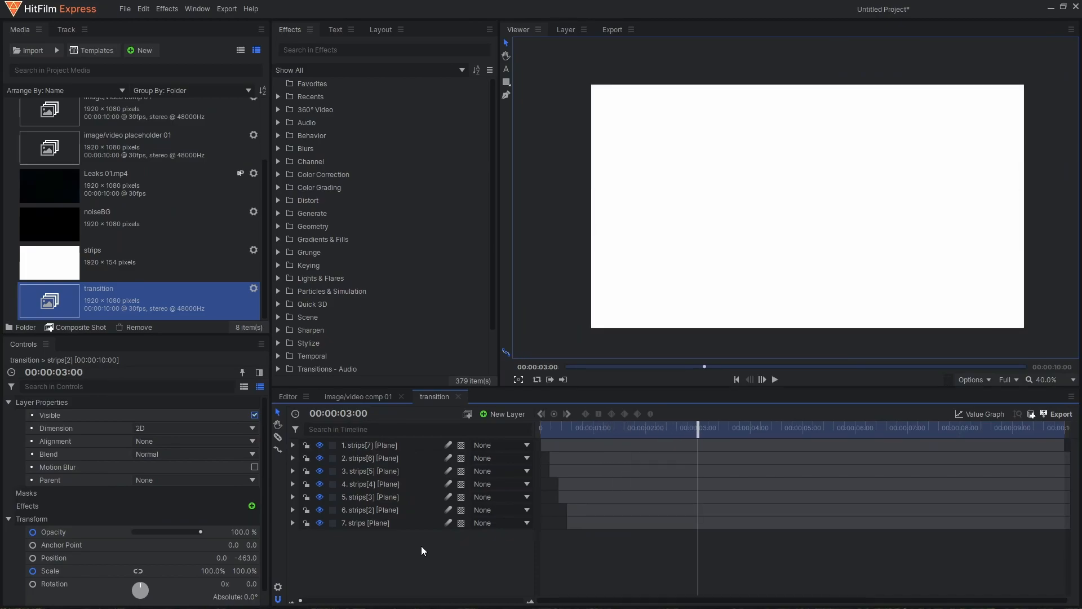
# - Create a new composite shot named animation using the 1080p Full HD @ 30 fps template
pyautogui.click(144, 54)
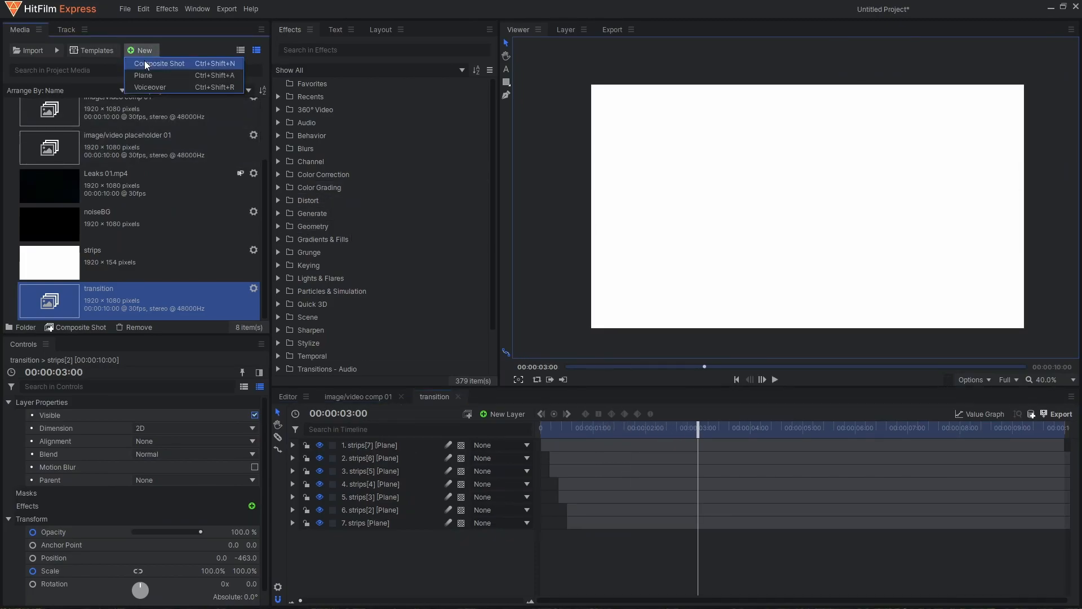
pyautogui.click(145, 63)
pyautogui.write('a n')
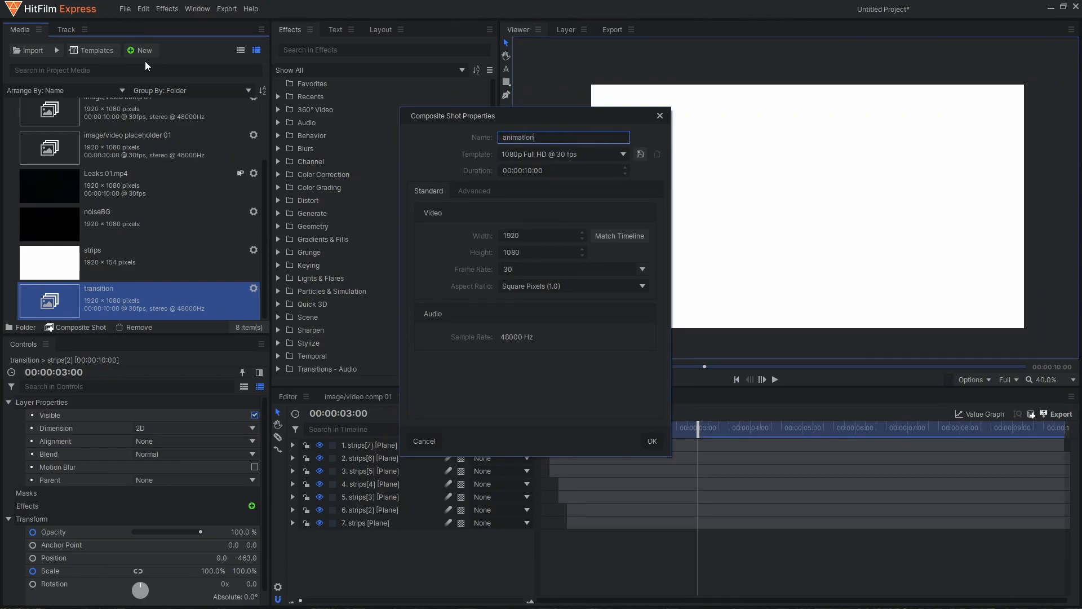
pyautogui.press('Return')
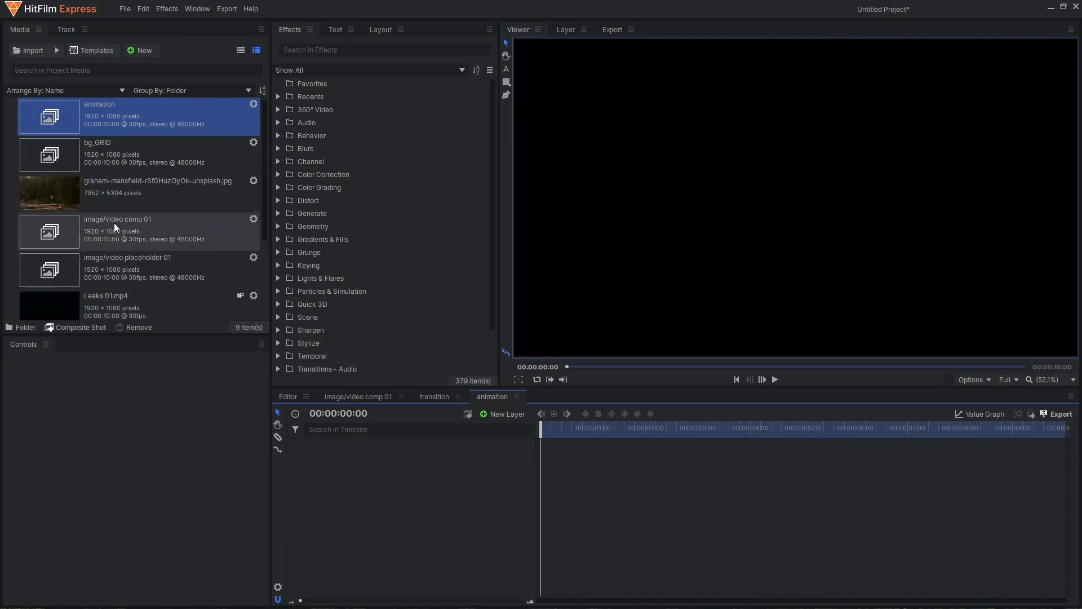
# - Add image/video comp 01 to the animation timeline and place the transition composite above it
pyautogui.click(135, 224)
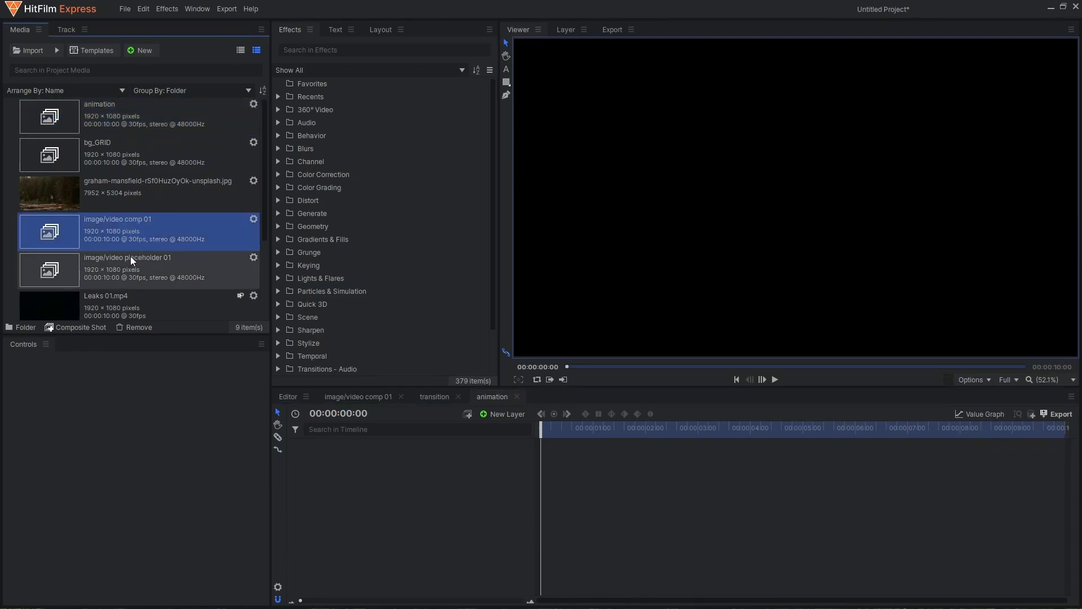
pyautogui.moveTo(104, 224); pyautogui.dragTo(357, 456)
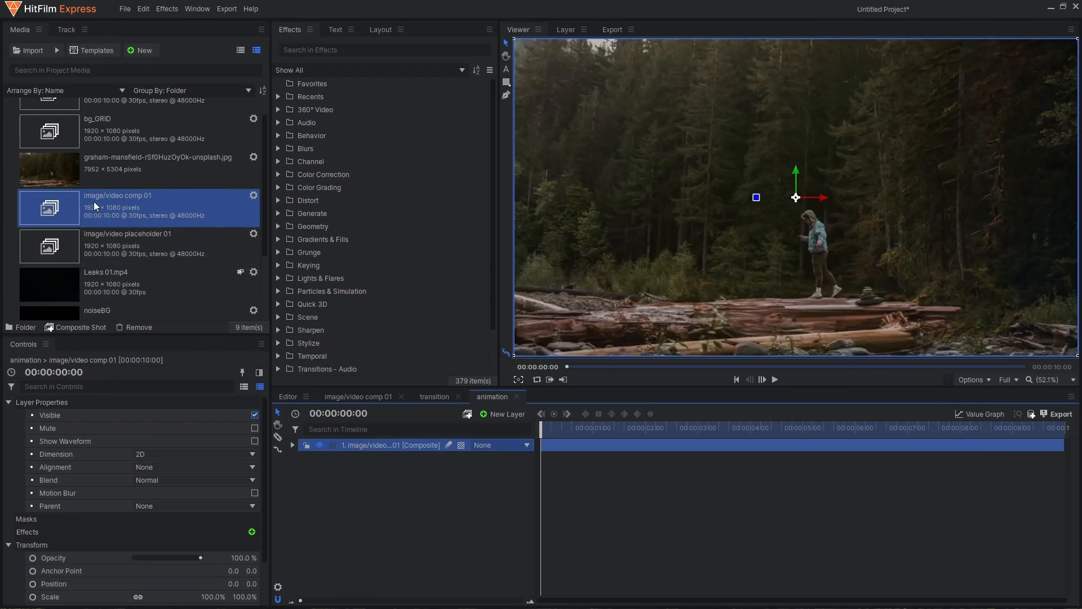
pyautogui.scroll(-3, 121, 226)
pyautogui.click(106, 295)
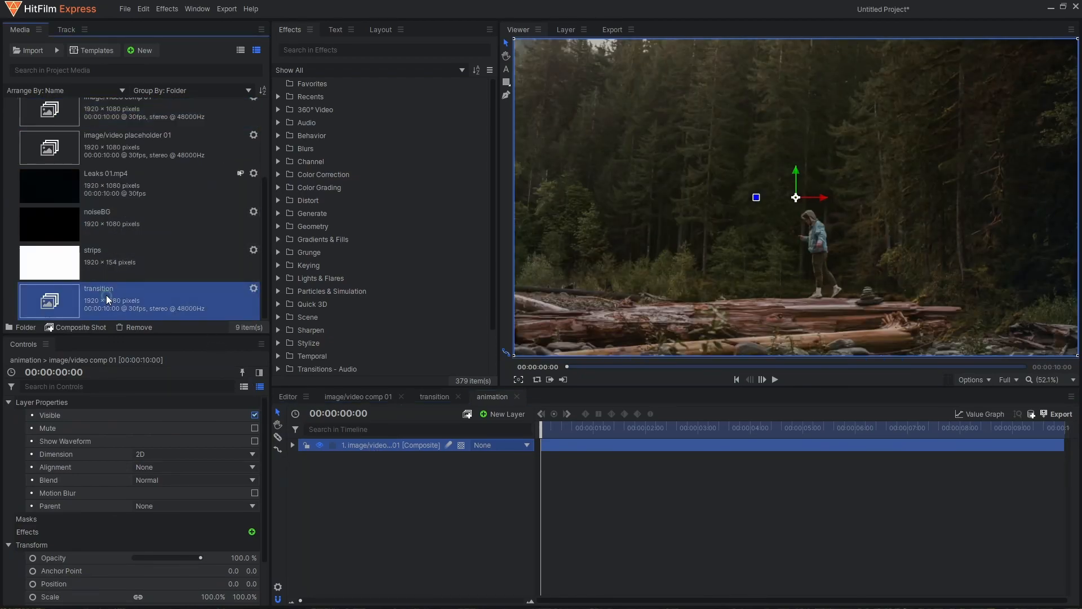
pyautogui.moveTo(124, 299); pyautogui.dragTo(360, 446)
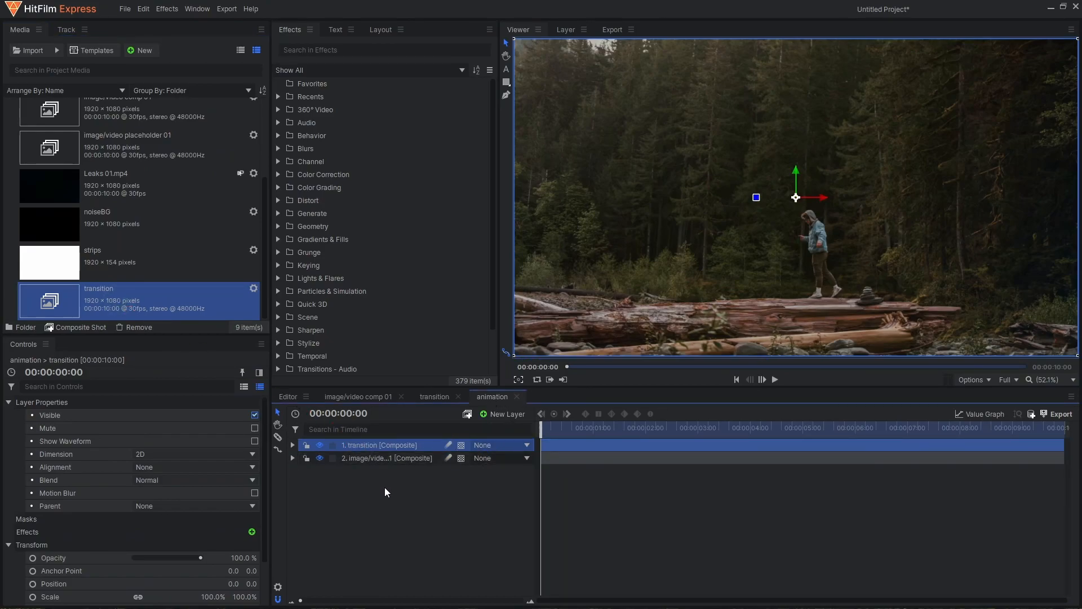
# - Scrub through the transition with the image/video comp 01 layer hidden, and show that layer again
pyautogui.moveTo(550, 438); pyautogui.dragTo(461, 414)
pyautogui.click(319, 458)
pyautogui.moveTo(550, 431); pyautogui.dragTo(501, 426)
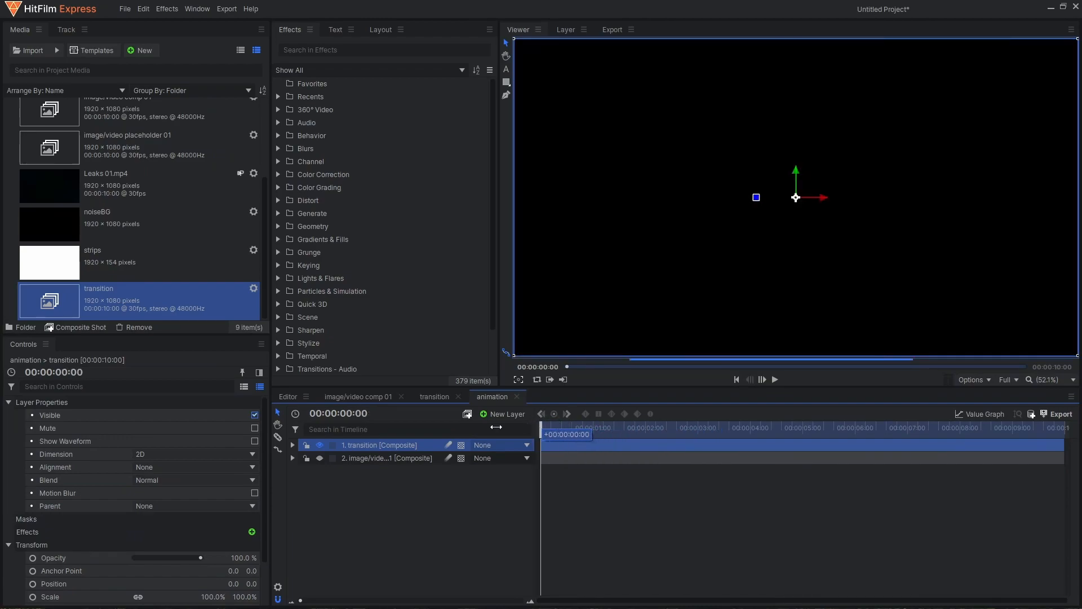
pyautogui.click(320, 456)
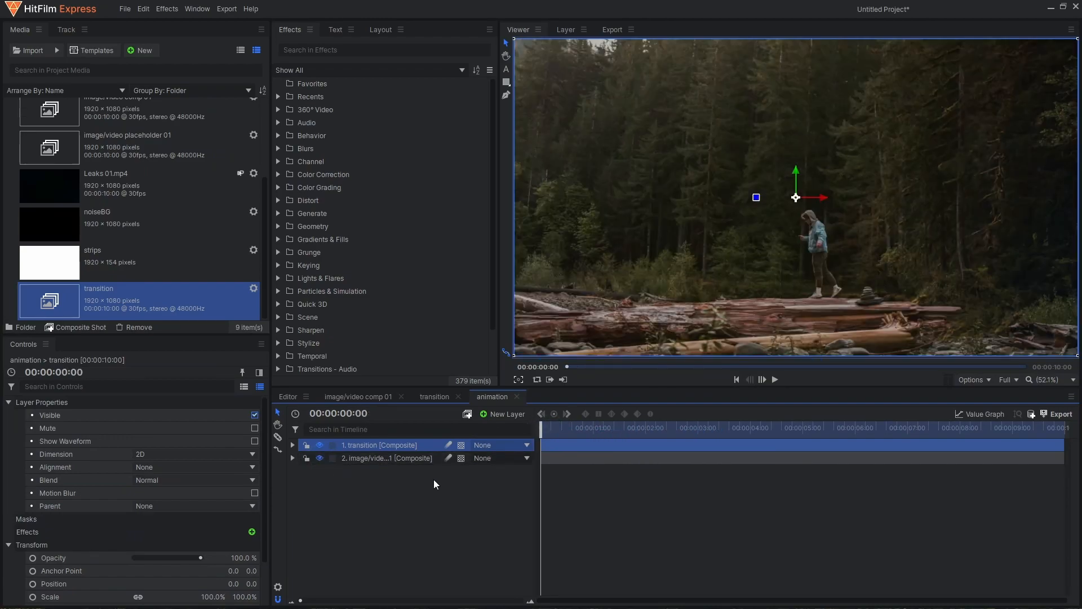
# - Find the Set Matte effect and apply it to the image/video comp 01 layer
pyautogui.click(371, 481)
pyautogui.click(286, 49)
pyautogui.write('set')
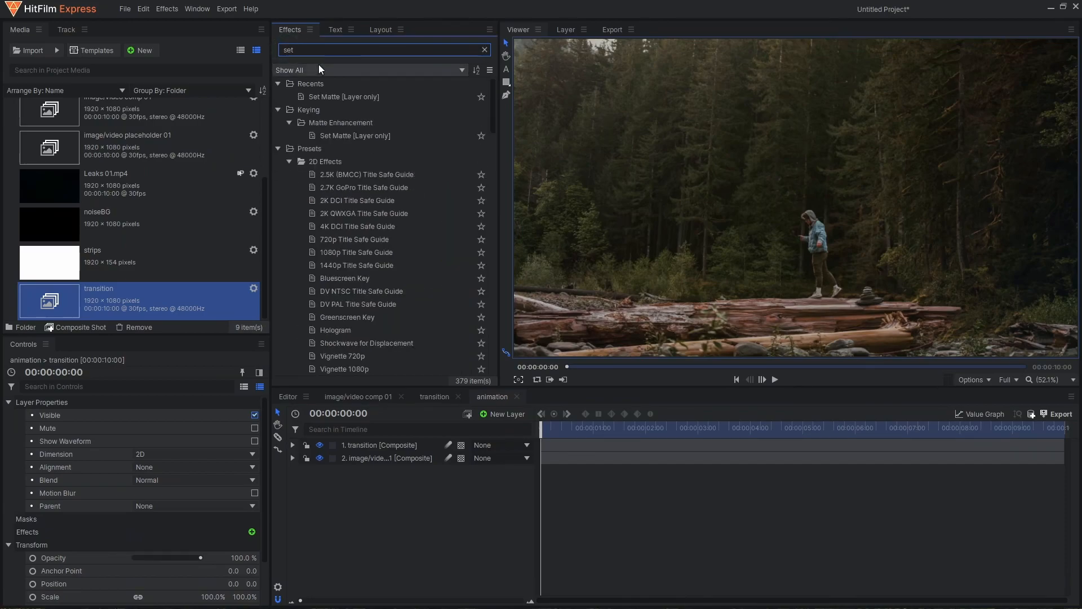
pyautogui.click(329, 100)
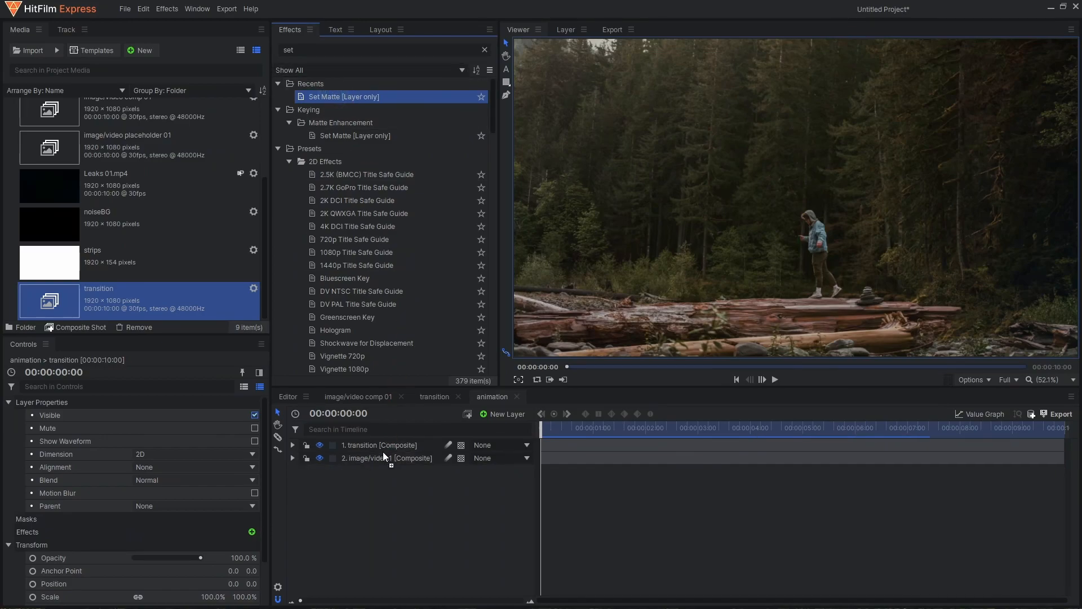
pyautogui.moveTo(383, 452); pyautogui.dragTo(381, 452)
pyautogui.click(315, 495)
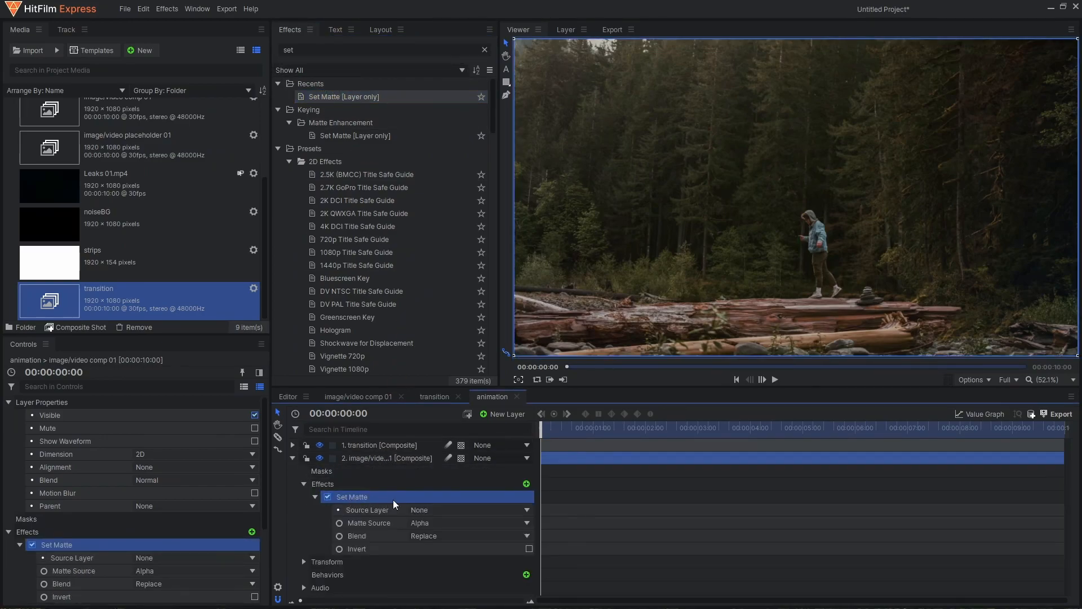
# - Configure Set Matte with the transition layer as source, Subtract blend and Invert enabled, and collapse the layer
pyautogui.click(420, 506)
pyautogui.click(430, 535)
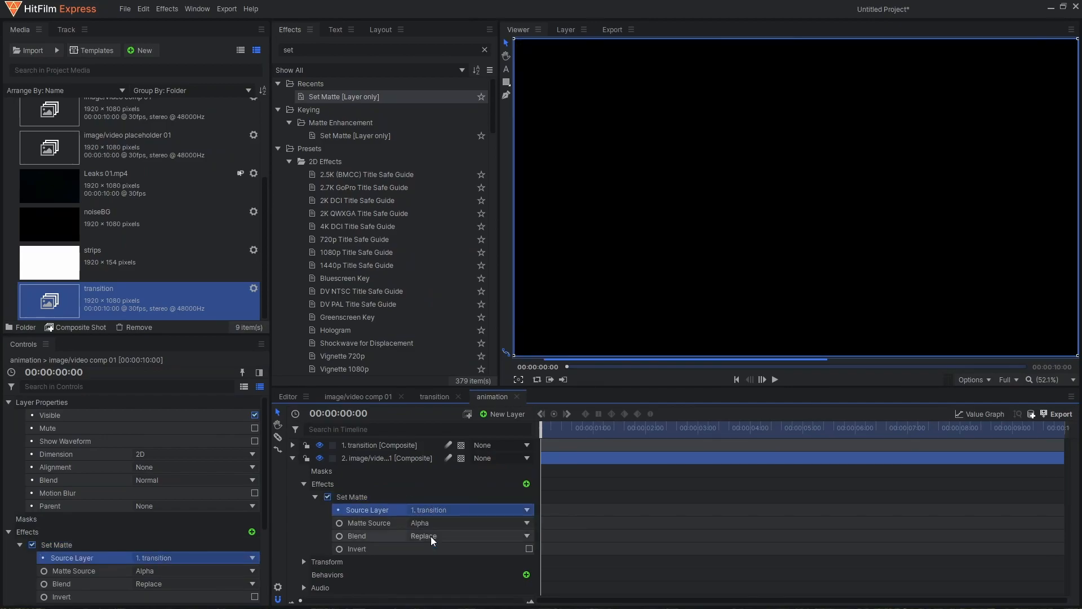
pyautogui.click(428, 535)
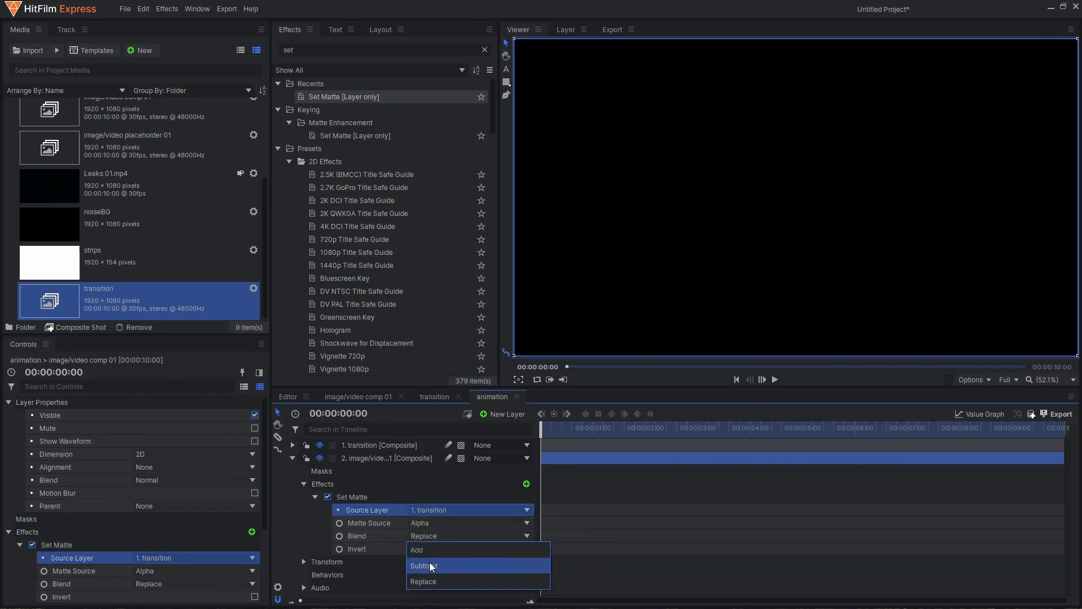
pyautogui.click(429, 565)
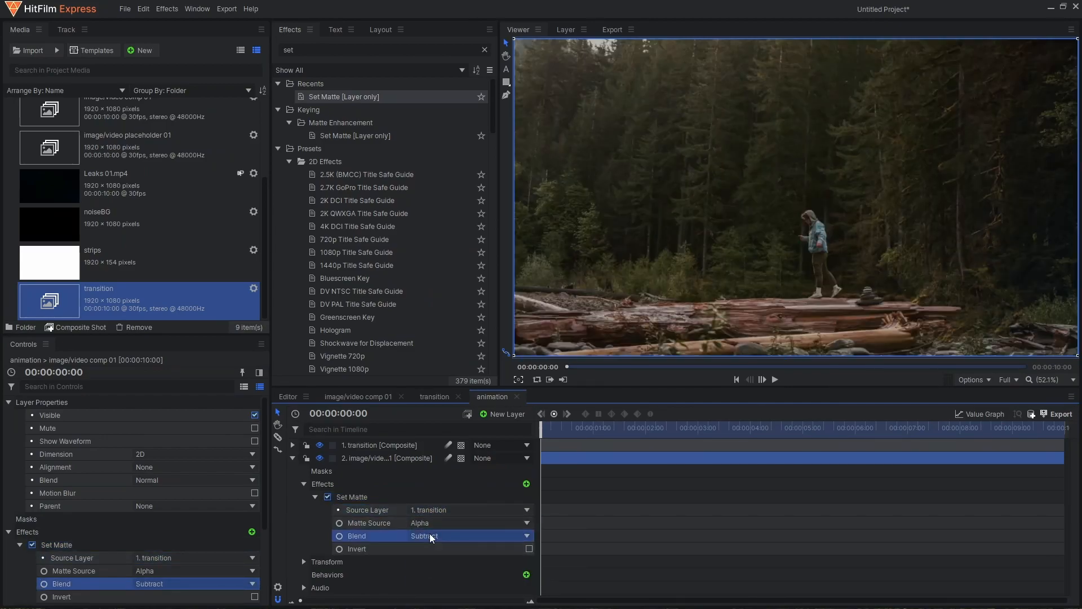
pyautogui.click(529, 549)
pyautogui.click(293, 458)
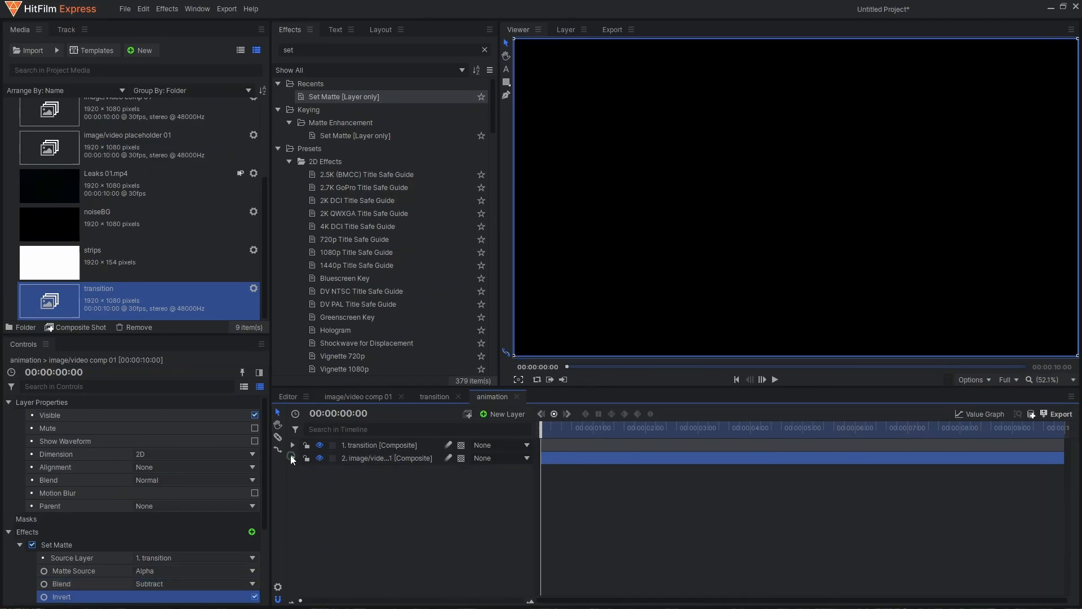
# - Hide the transition layer and scrub through the start of the animation to check the matte reveal
pyautogui.moveTo(550, 430)
pyautogui.mouseDown()
pyautogui.moveTo(590, 431)
pyautogui.moveTo(541, 431)
pyautogui.mouseUp()
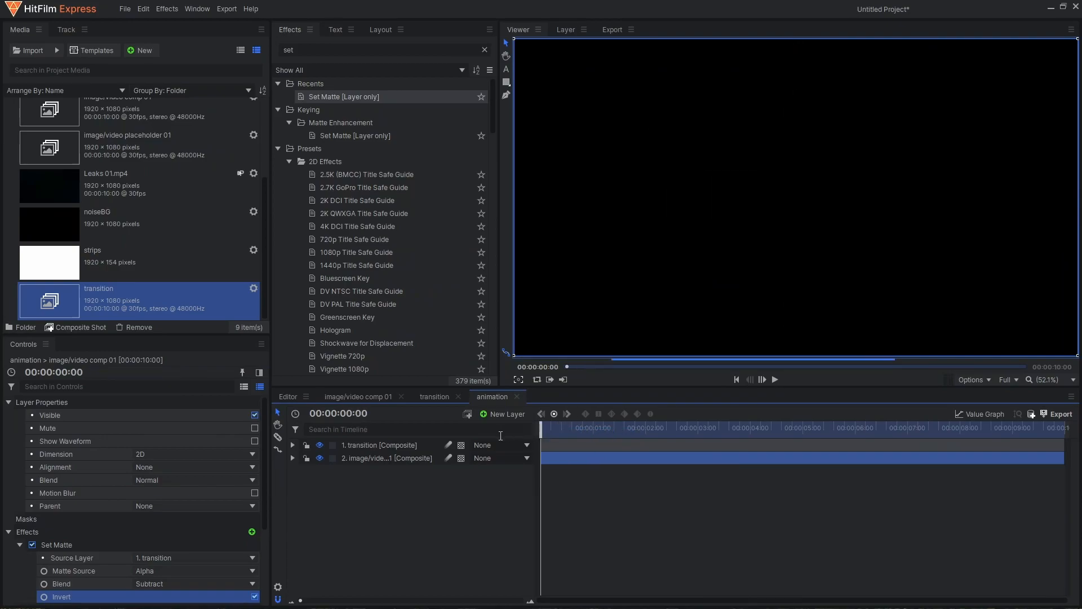
pyautogui.click(319, 444)
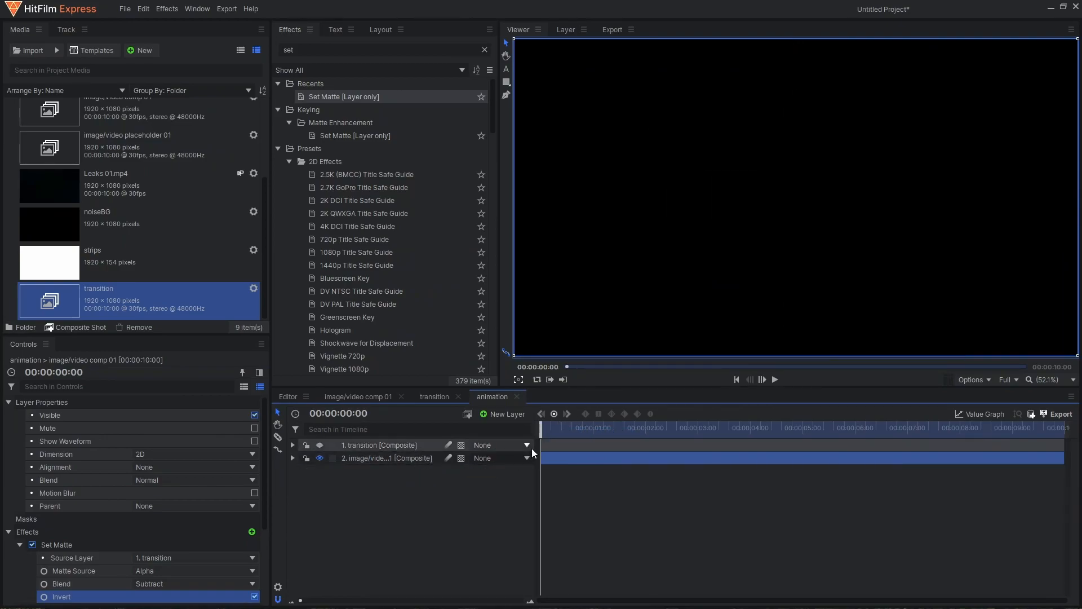
pyautogui.moveTo(542, 431)
pyautogui.mouseDown()
pyautogui.moveTo(653, 442)
pyautogui.moveTo(540, 441)
pyautogui.mouseUp()
# - Find the Blur effect and apply it to the image/video comp 01 layer
pyautogui.click(367, 465)
pyautogui.click(366, 462)
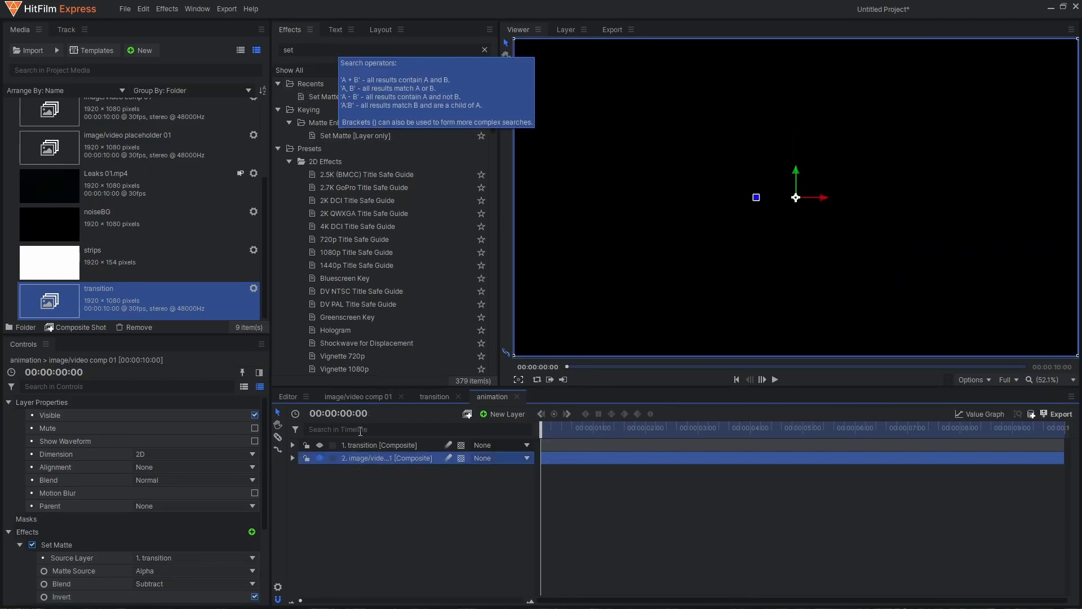
pyautogui.doubleClick(309, 51)
pyautogui.write('blur')
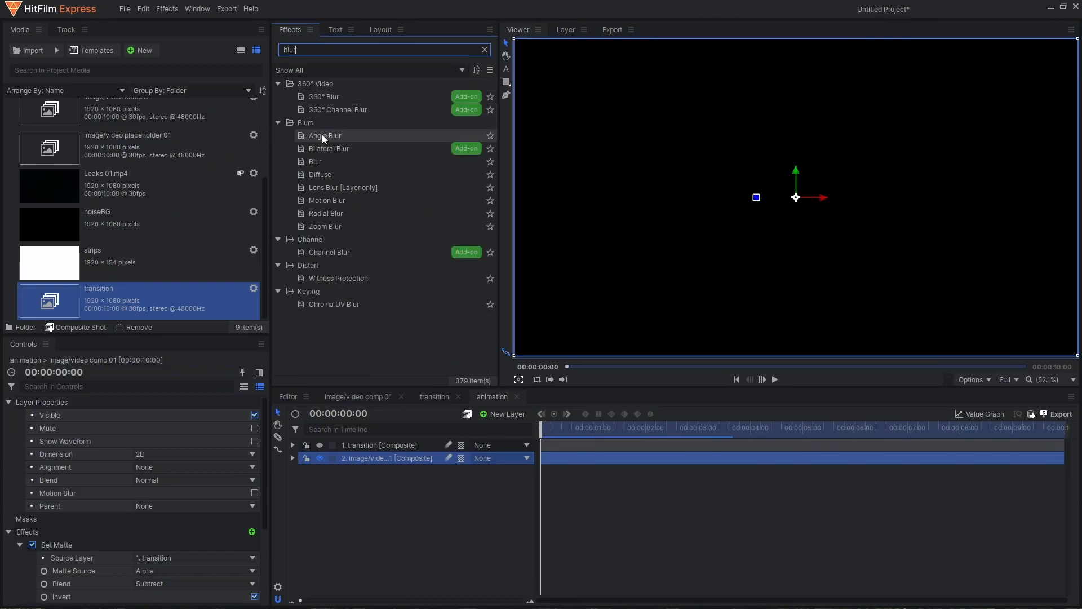
pyautogui.click(316, 162)
pyautogui.moveTo(315, 161); pyautogui.dragTo(382, 457)
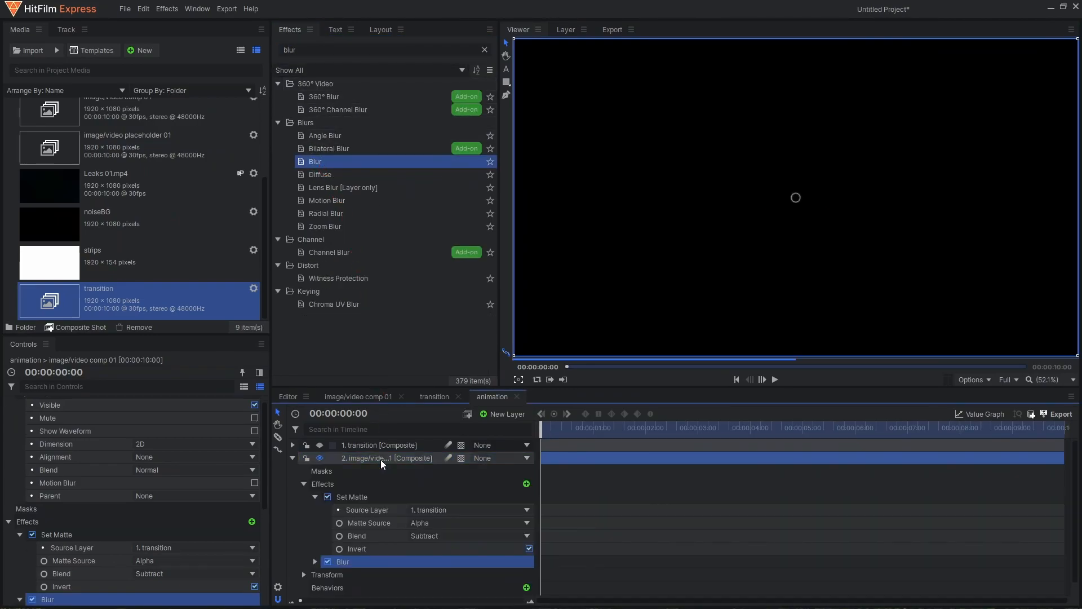
# - Compare the strip edges at 00:00:01:10 with Blur off and on, and move Blur above Set Matte in the effect order
pyautogui.moveTo(555, 432); pyautogui.dragTo(610, 420)
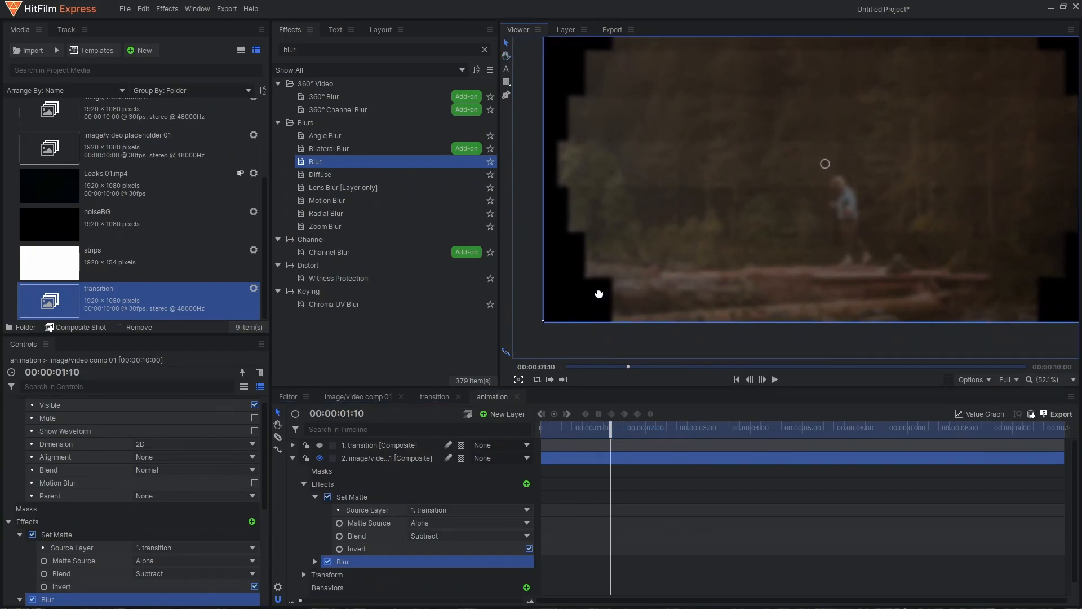
pyautogui.scroll(2, 597, 295)
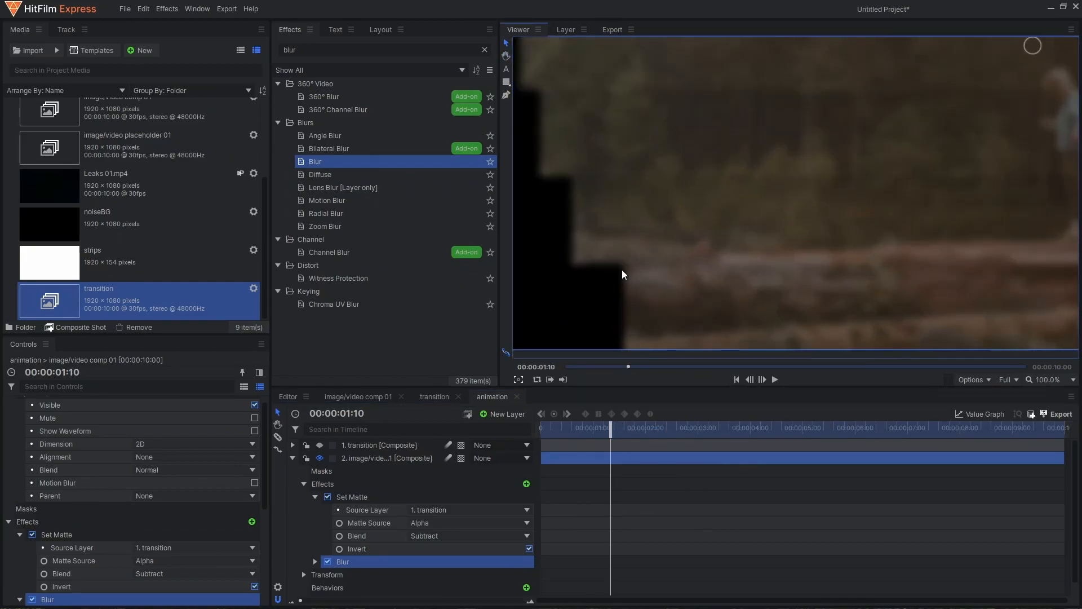
pyautogui.click(315, 496)
pyautogui.click(328, 510)
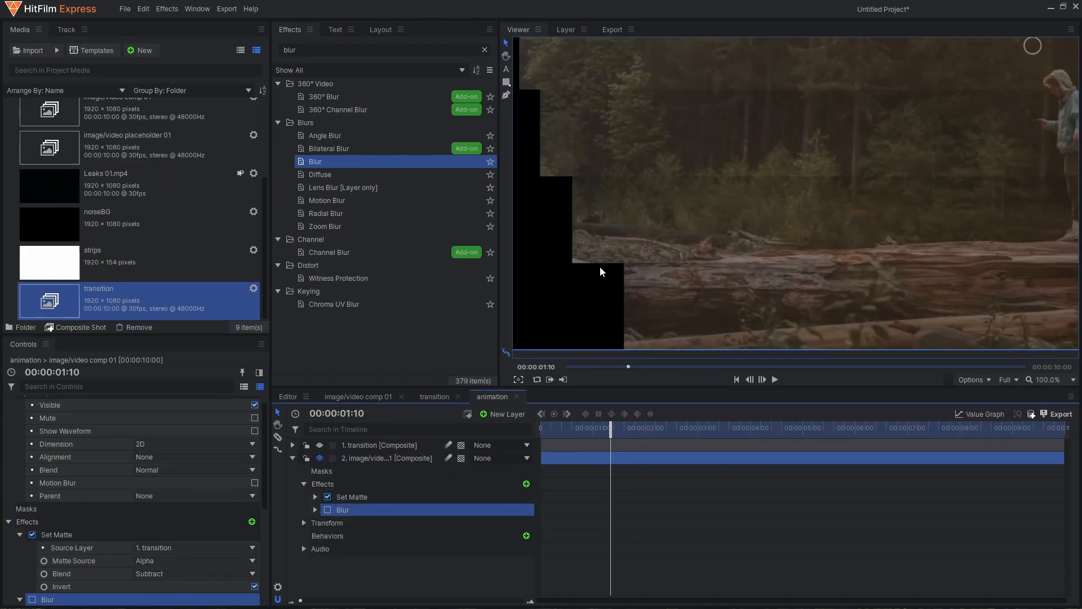
pyautogui.click(327, 510)
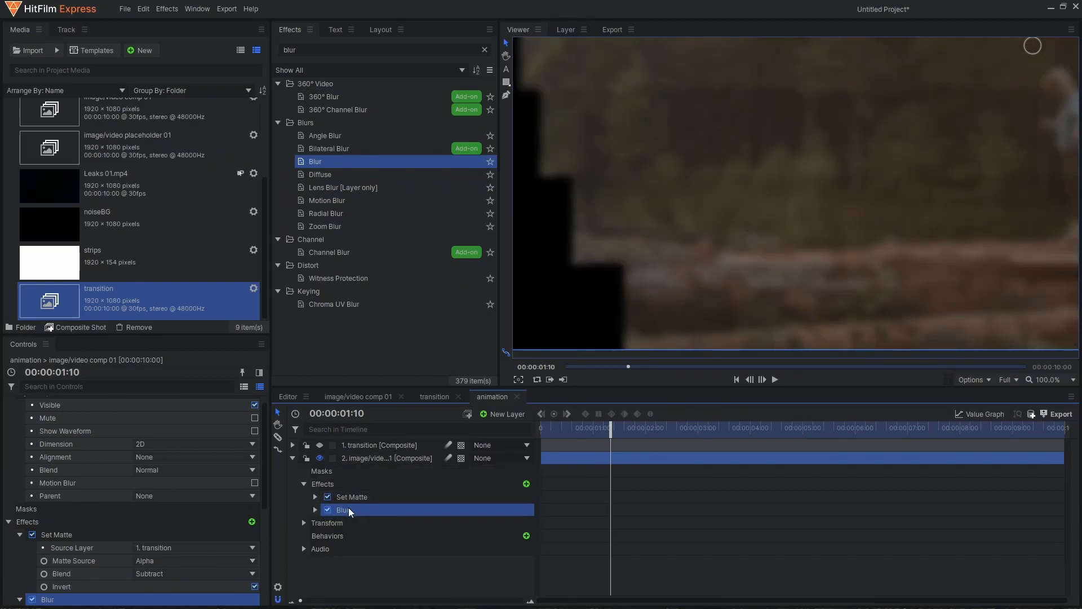
pyautogui.moveTo(348, 510); pyautogui.dragTo(347, 491)
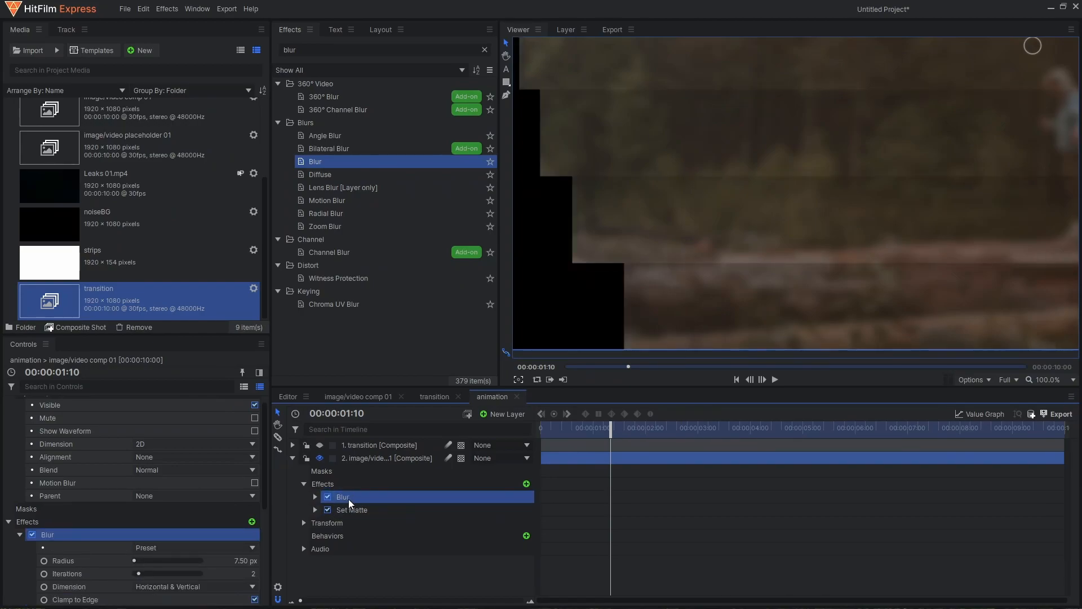
# - Find the Tint effect and apply it to the image/video comp 01 layer after Set Matte
pyautogui.scroll(-3, 648, 259)
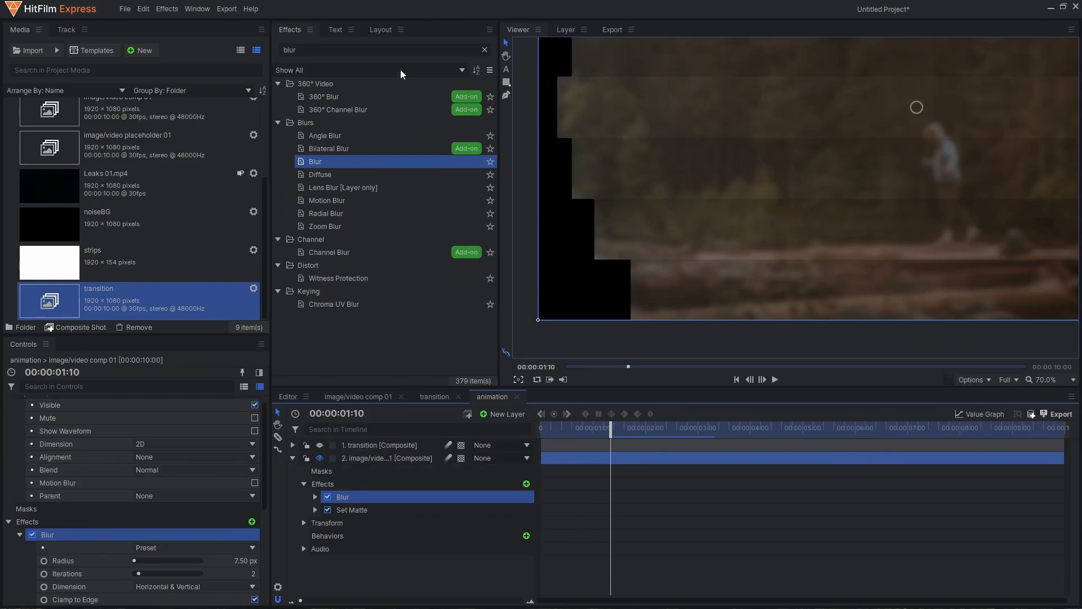
pyautogui.doubleClick(355, 47)
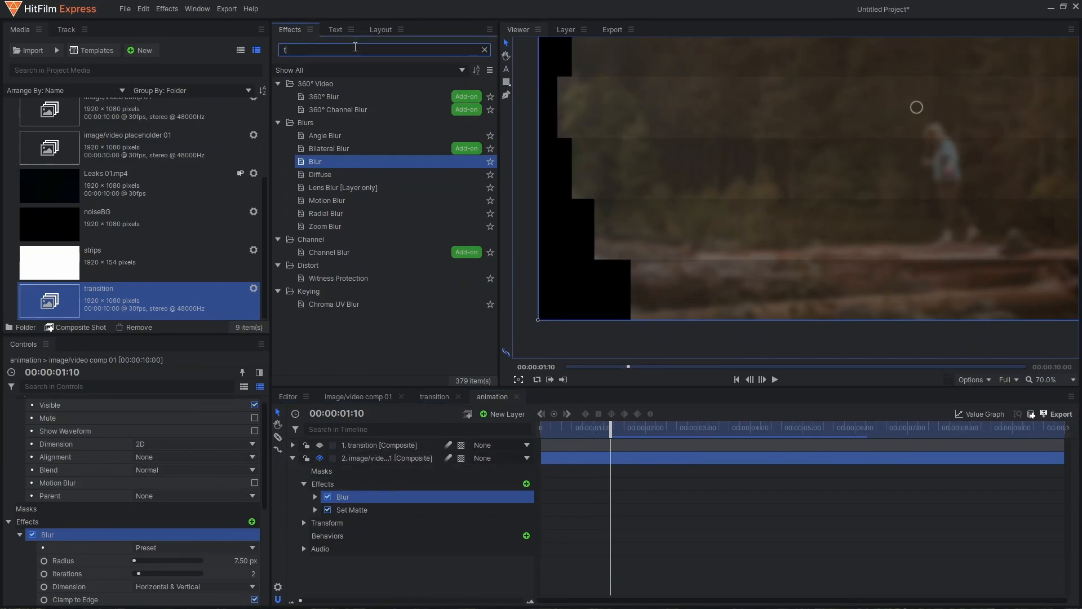
pyautogui.click(338, 97)
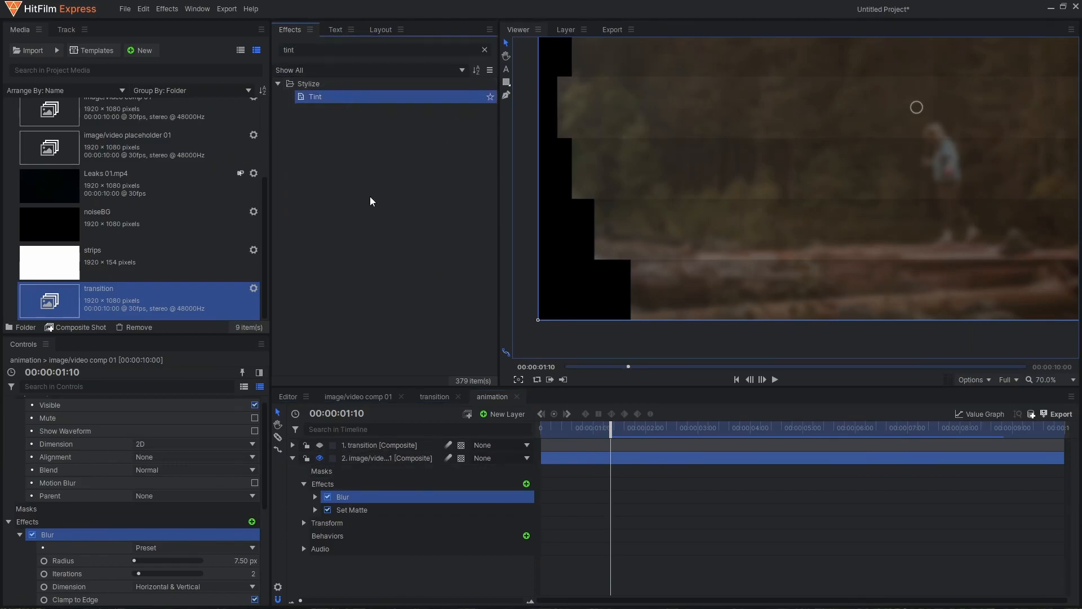
pyautogui.moveTo(388, 483); pyautogui.dragTo(385, 457)
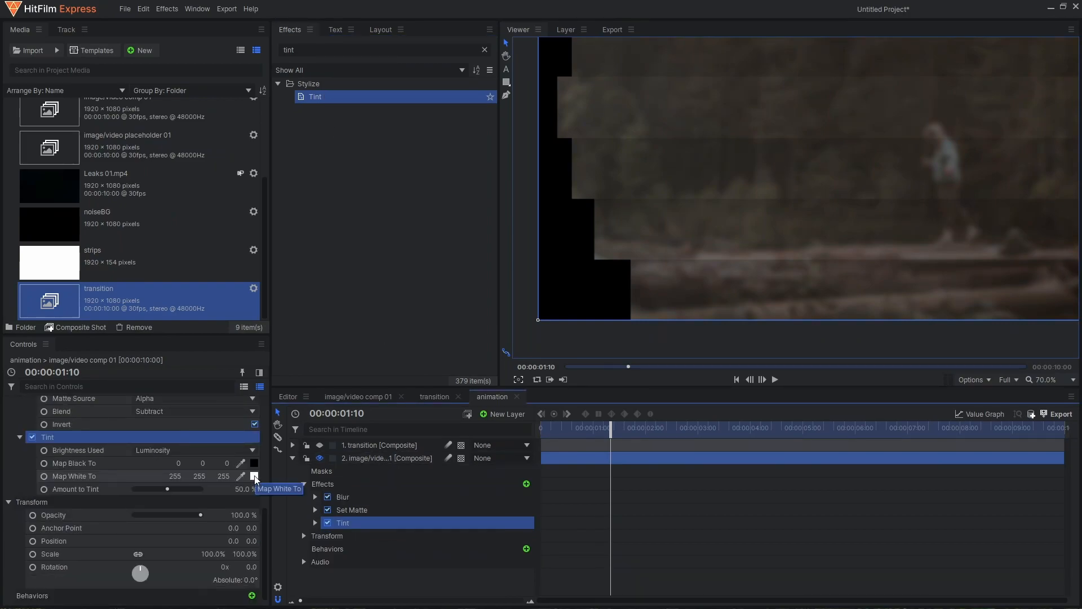
# - Set the Tint effect's Map White To color to mid-gray #7c7c7c and collapse the layer
pyautogui.click(254, 476)
pyautogui.moveTo(668, 246); pyautogui.dragTo(667, 254)
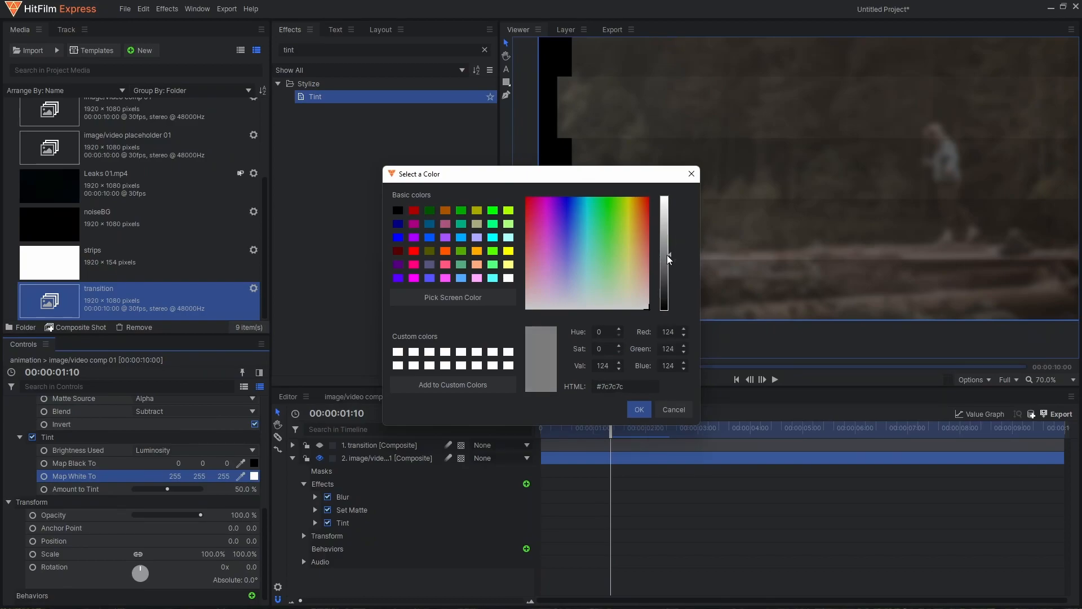
pyautogui.click(630, 408)
pyautogui.click(292, 459)
pyautogui.scroll(-4, 684, 212)
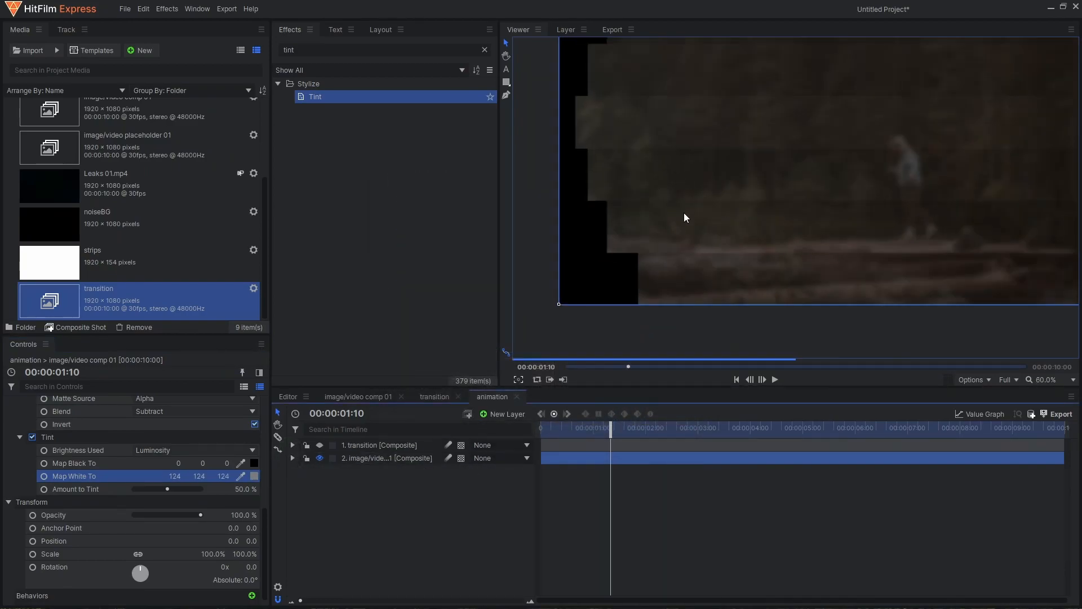
# - Duplicate the transition and image/video comp 01 layers together and delete the Blur effect from the duplicated image layer
pyautogui.moveTo(365, 477); pyautogui.dragTo(382, 451)
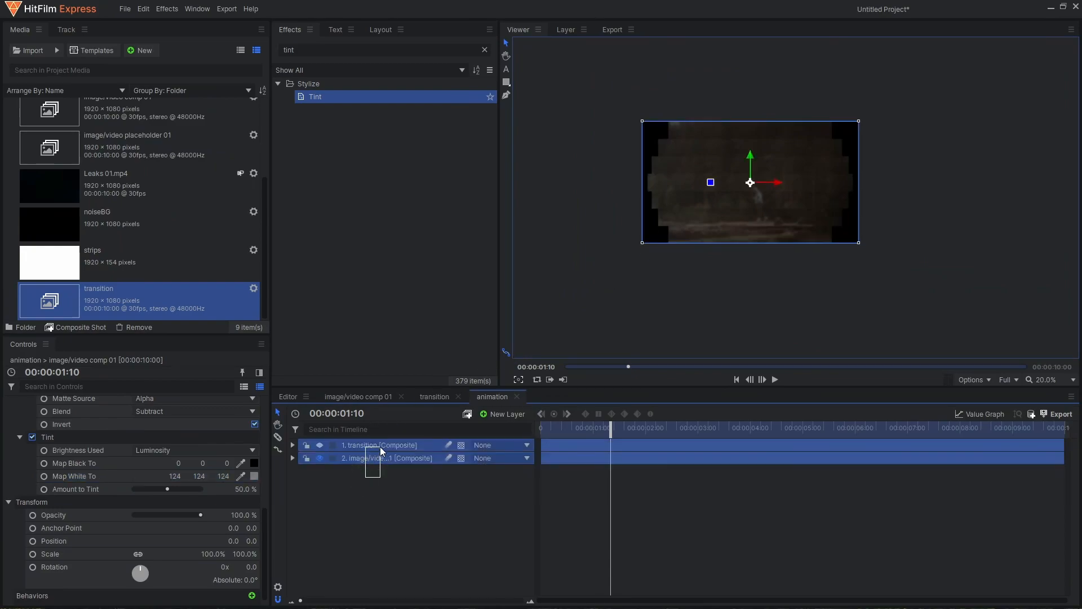
pyautogui.hotkey('ctrl', 'd')
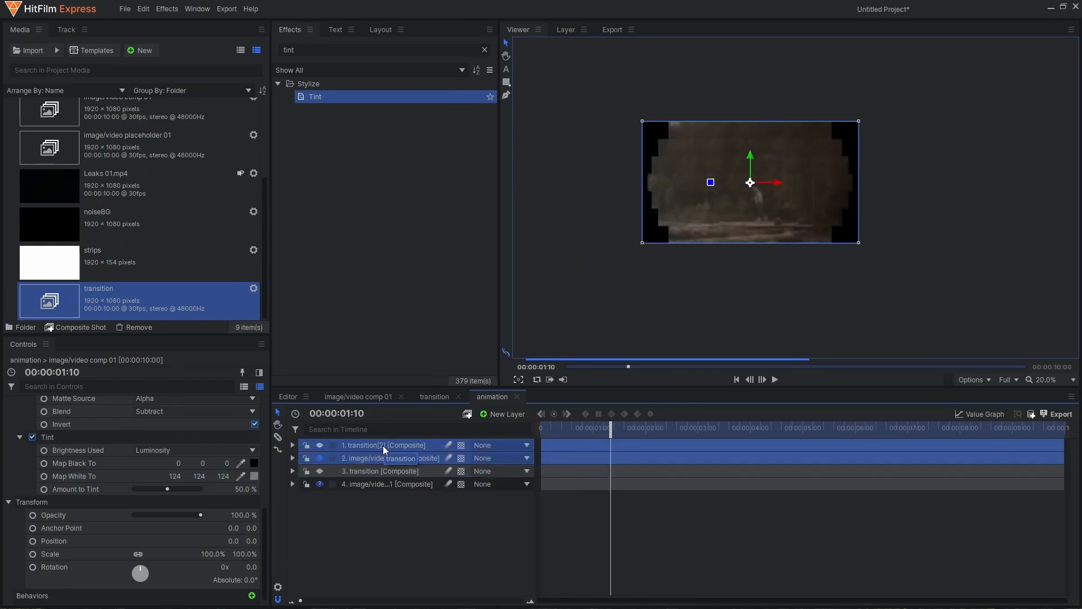
pyautogui.click(373, 459)
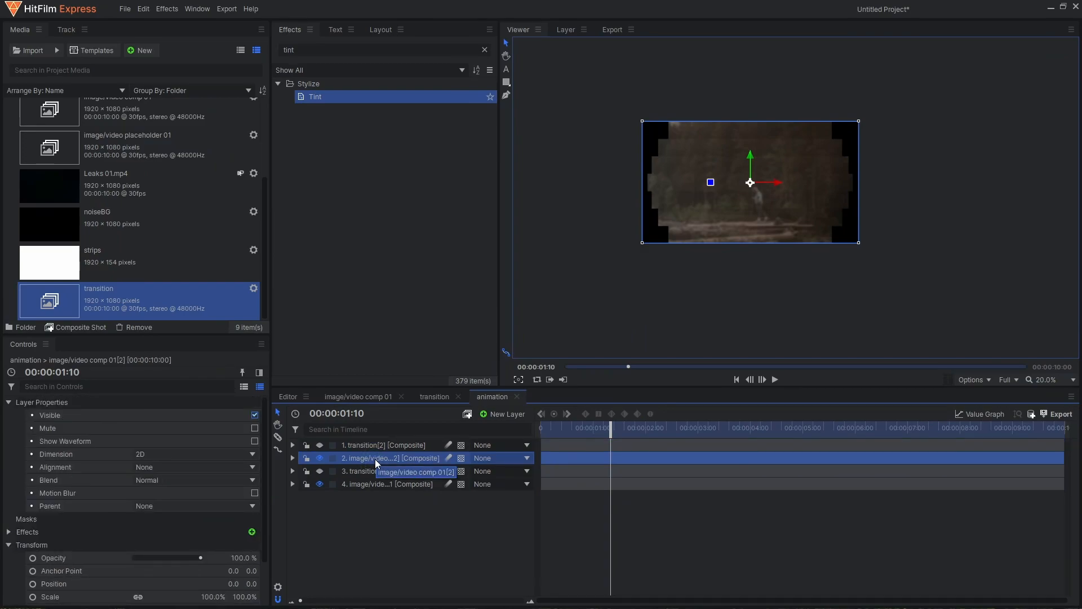
pyautogui.click(8, 531)
pyautogui.scroll(-4, 8, 532)
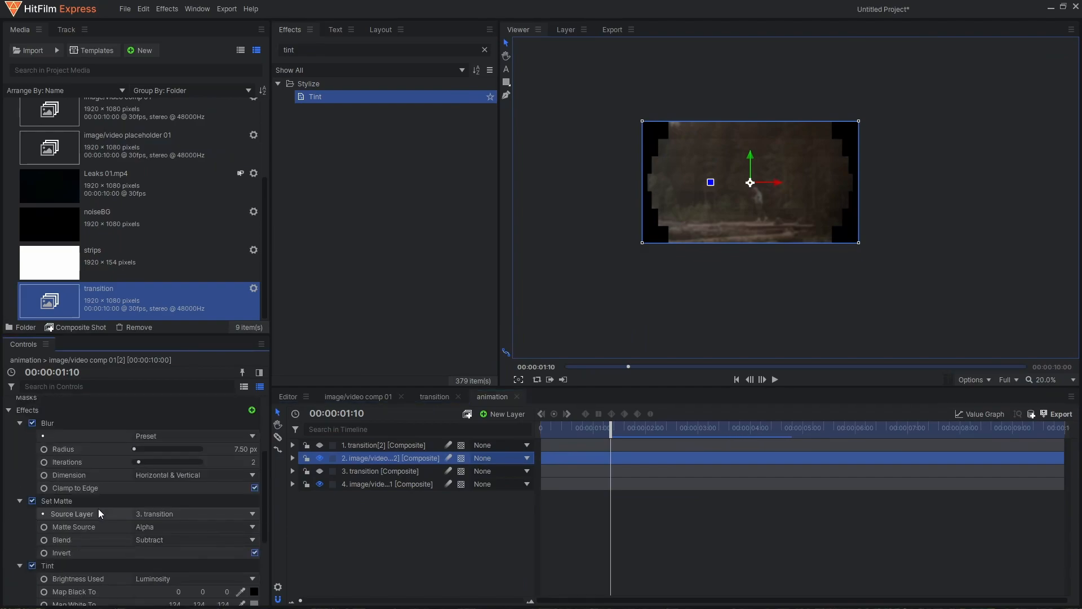
pyautogui.click(19, 423)
pyautogui.click(55, 423)
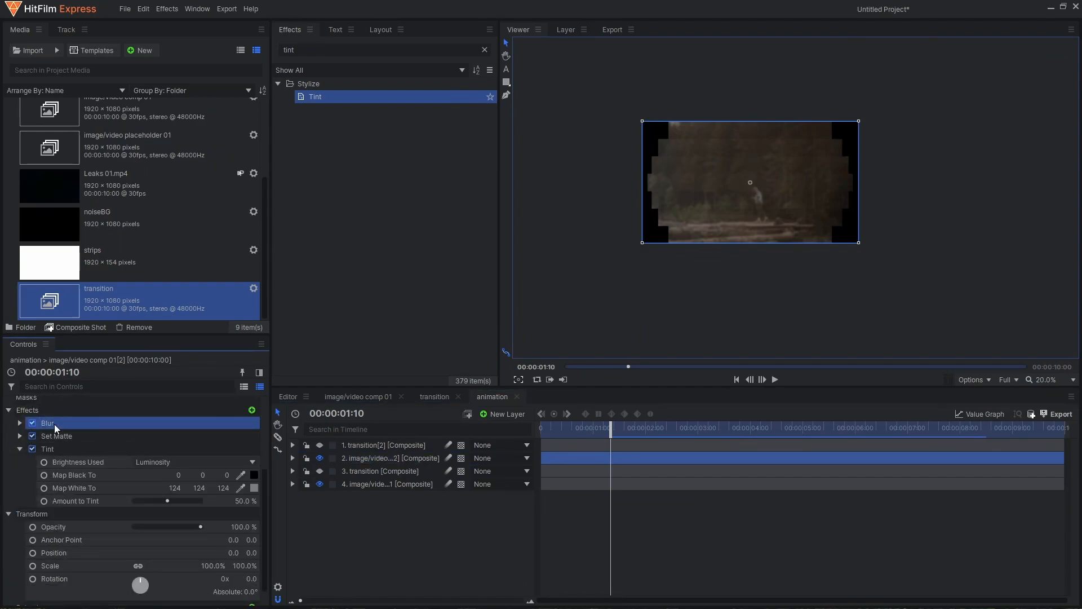
pyautogui.press('Delete')
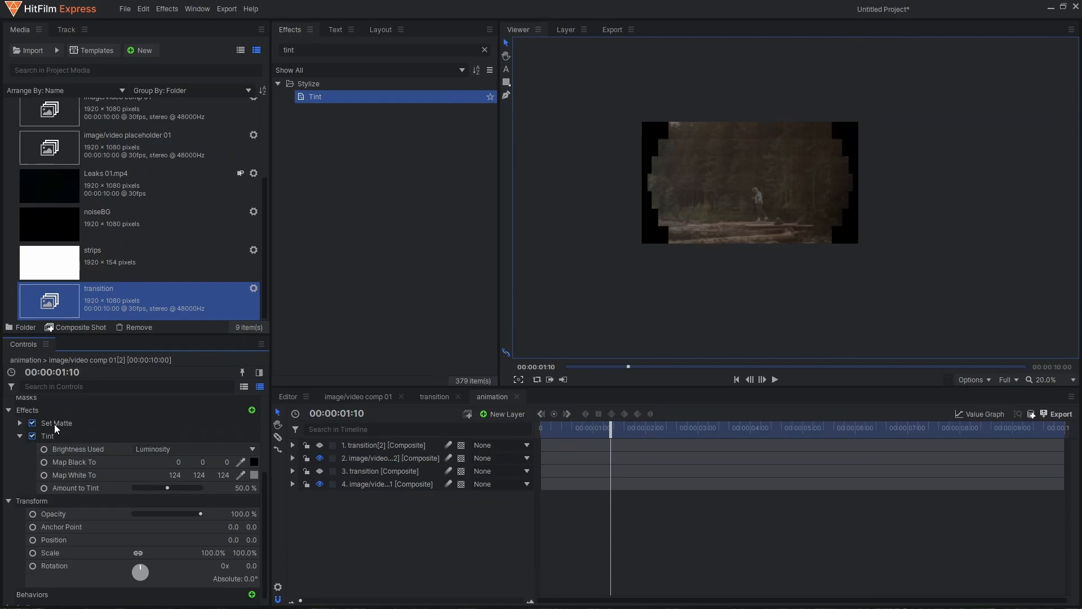
# - Set the Set Matte source layer on the duplicated image/video comp 01 layer to 1. transition[2]
pyautogui.click(66, 428)
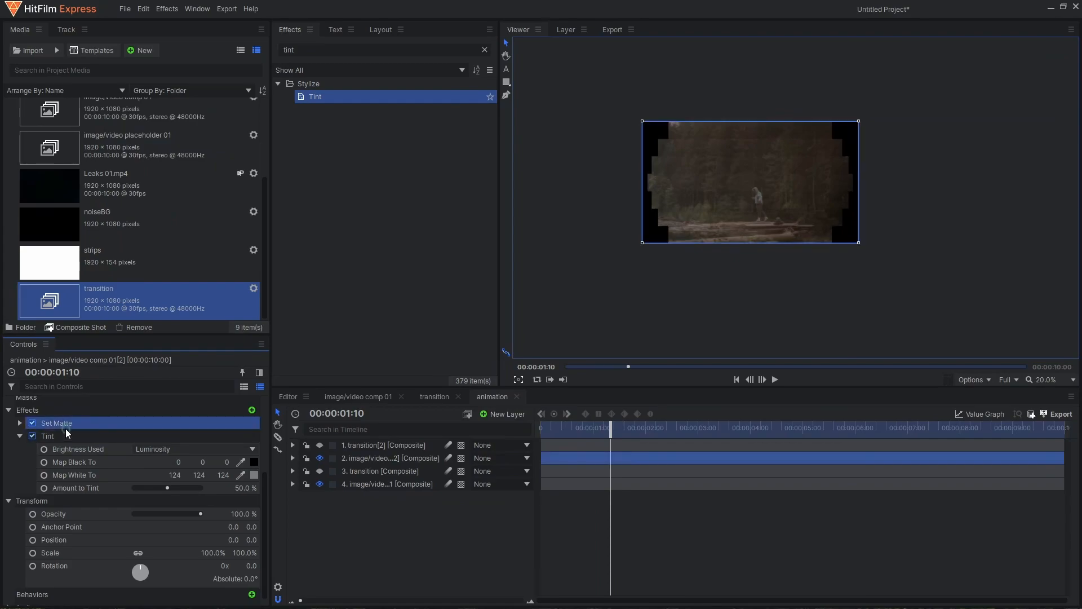
pyautogui.click(20, 423)
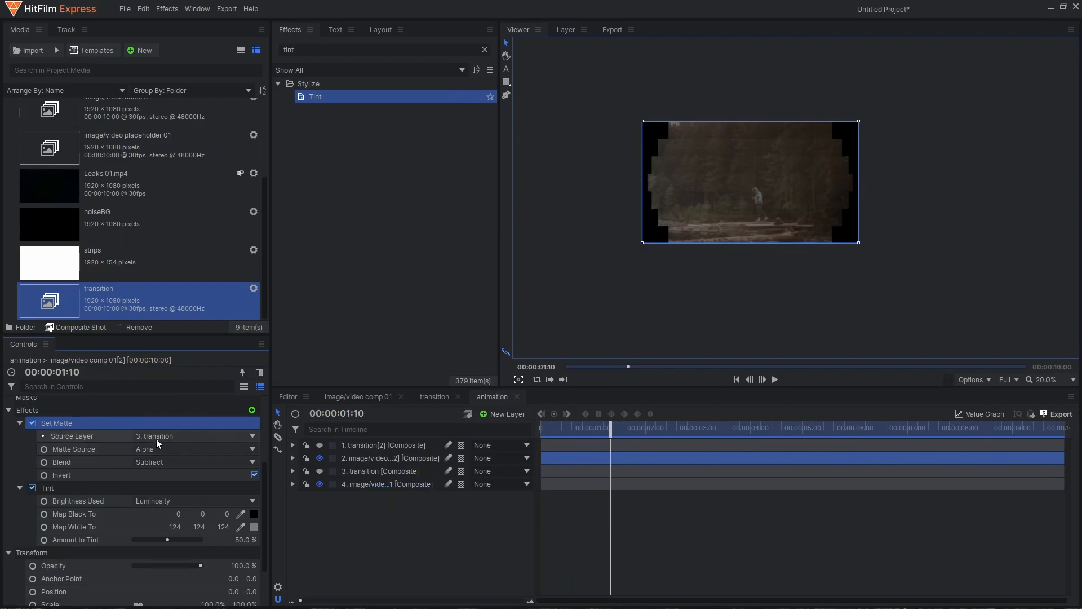
pyautogui.moveTo(143, 439); pyautogui.dragTo(354, 472)
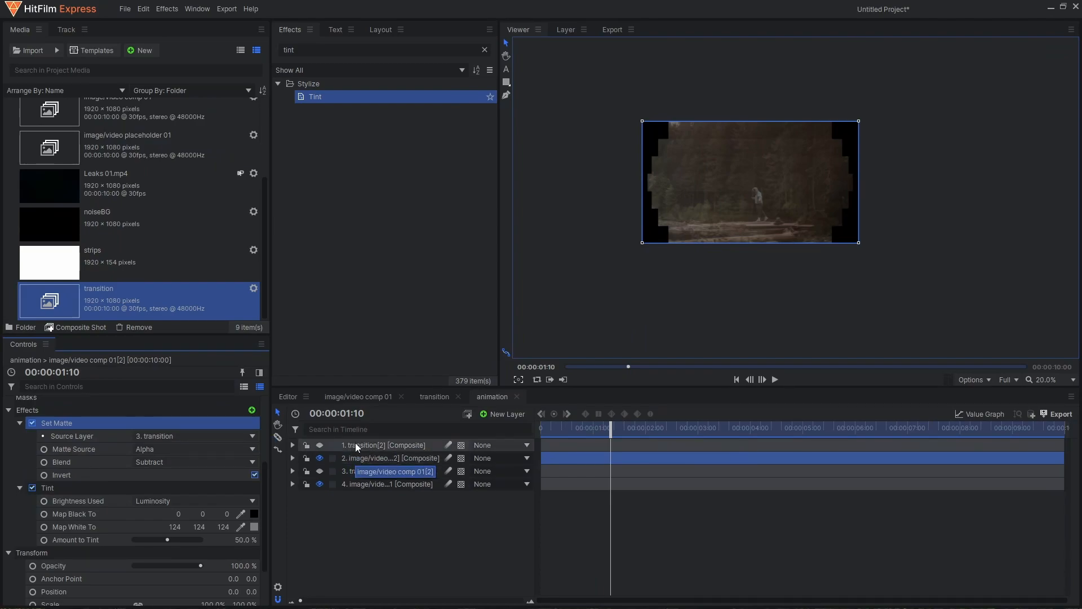
pyautogui.click(172, 437)
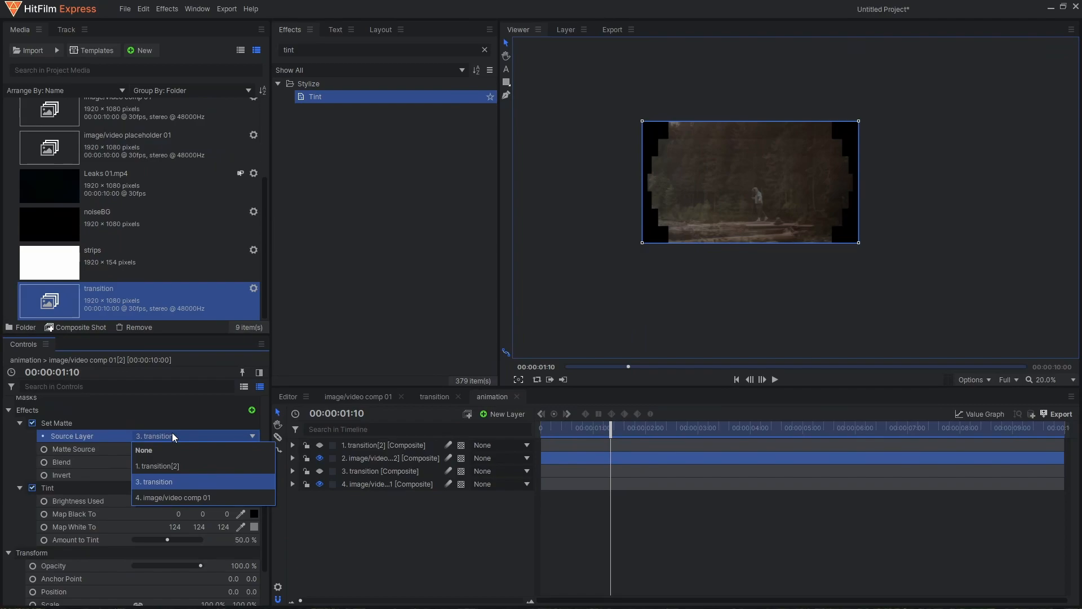
pyautogui.click(164, 468)
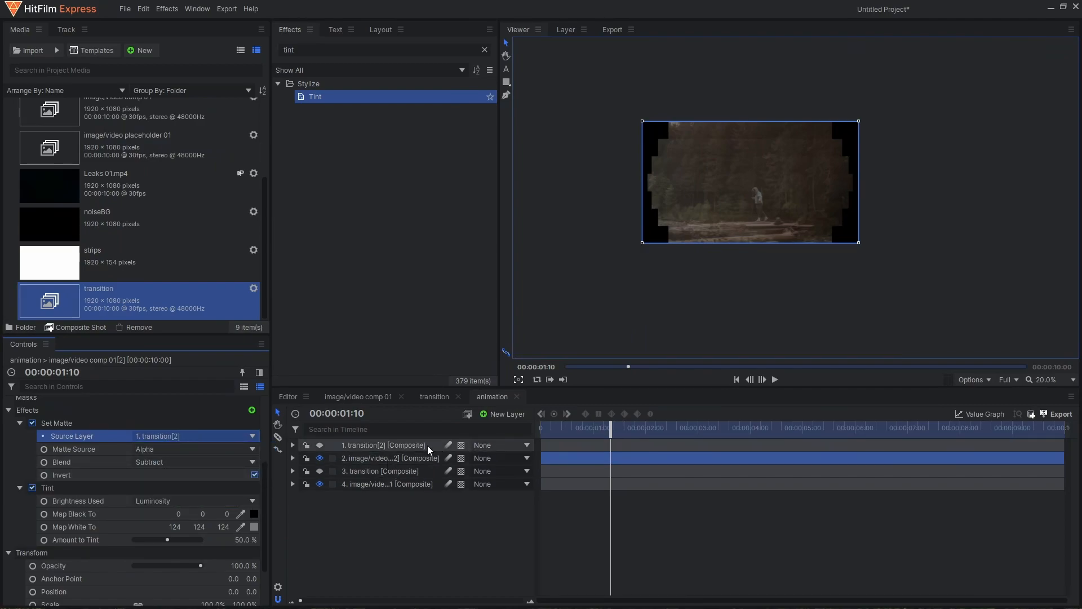
# - Shift the duplicated transition and image layers about 10 frames later and review the staggered reveal up to 00:00:01:24
pyautogui.click(431, 445)
pyautogui.keyDown('ctrl'); pyautogui.click(391, 457); pyautogui.keyUp('ctrl')
pyautogui.press('Home')
pyautogui.moveTo(555, 445); pyautogui.dragTo(573, 452)
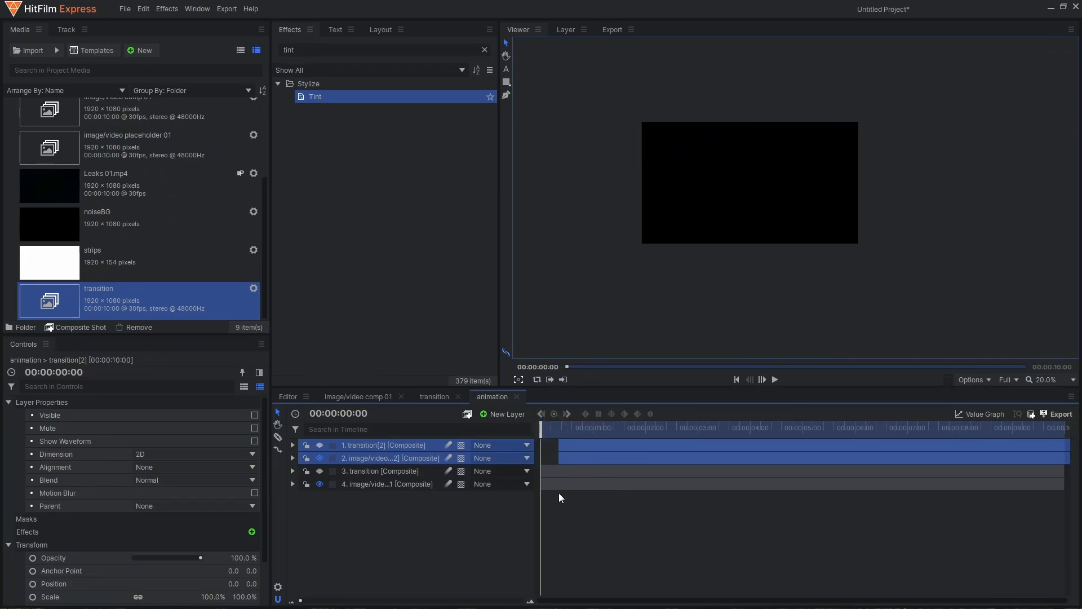
pyautogui.press('space')
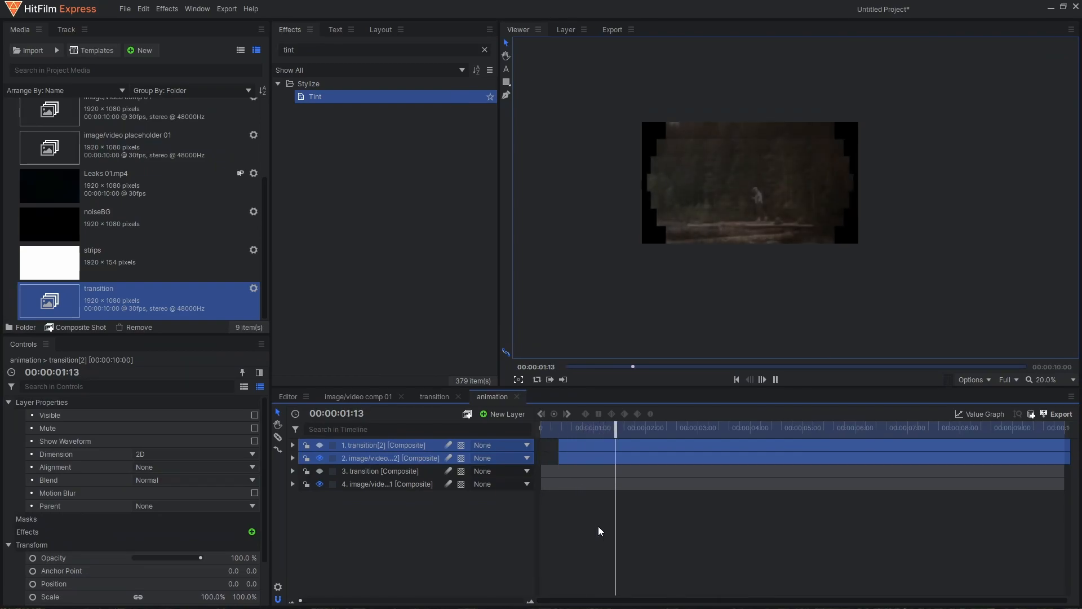
pyautogui.moveTo(545, 422); pyautogui.dragTo(607, 448)
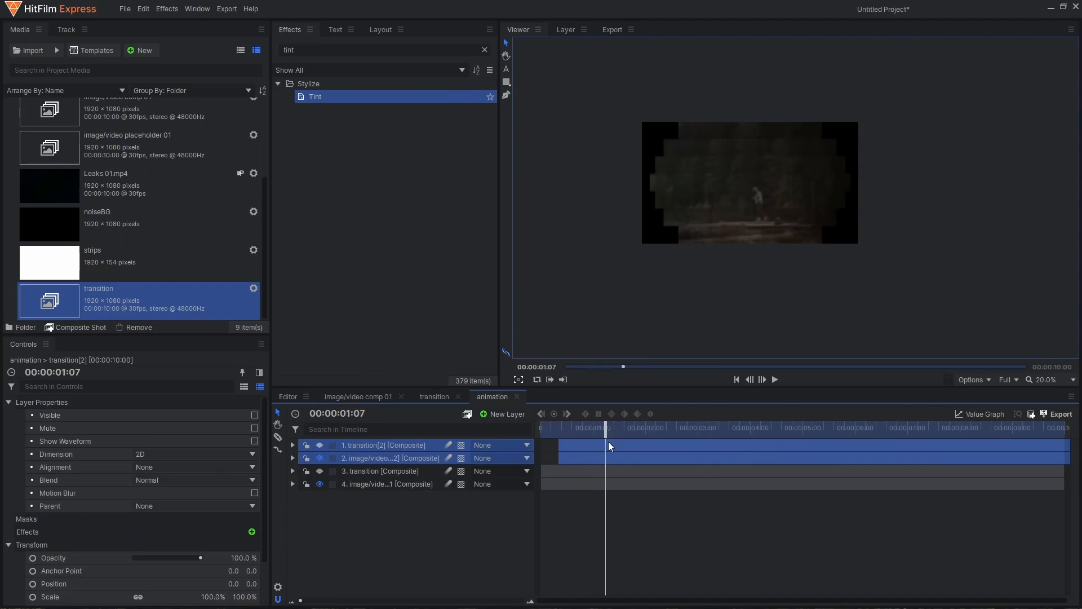
pyautogui.scroll(4, 695, 224)
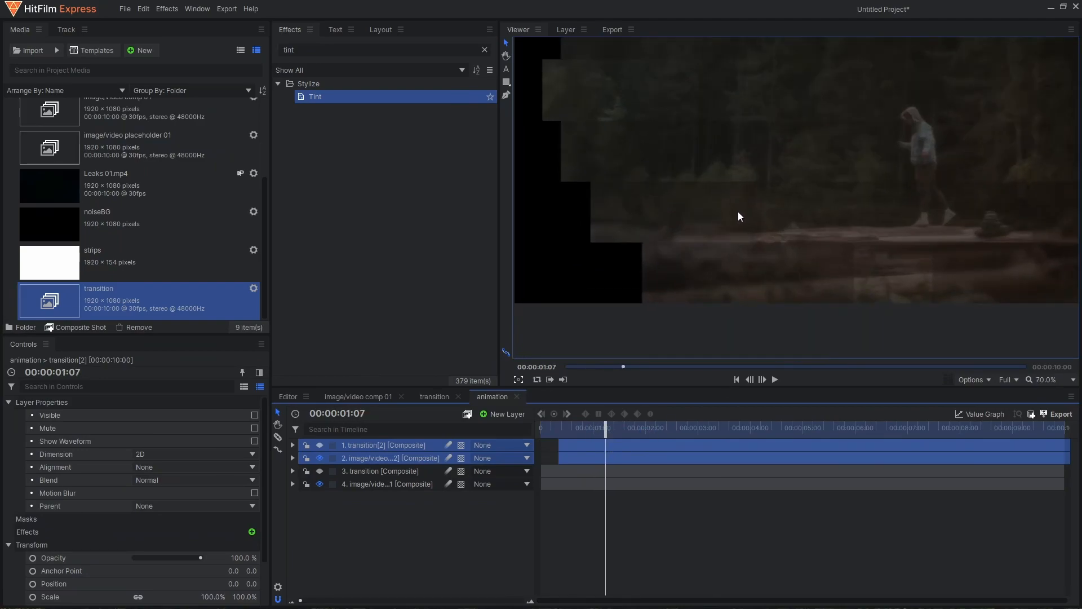
pyautogui.moveTo(610, 432); pyautogui.dragTo(636, 445)
pyautogui.scroll(-3, 634, 249)
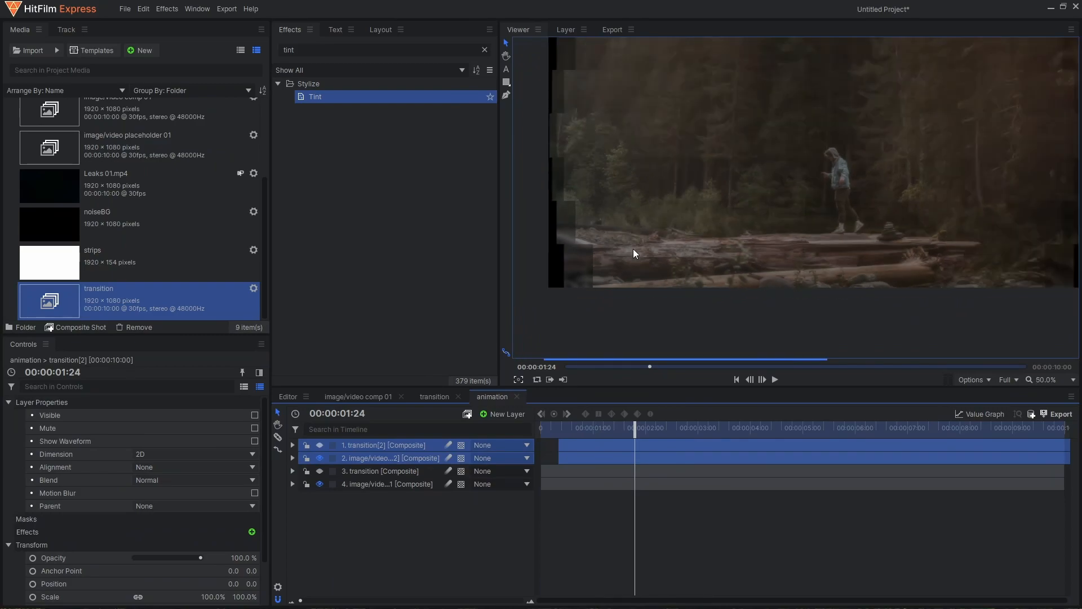
# - Add bg_GRID to the animation composite as the topmost layer and set its blend mode to Add
pyautogui.click(378, 459)
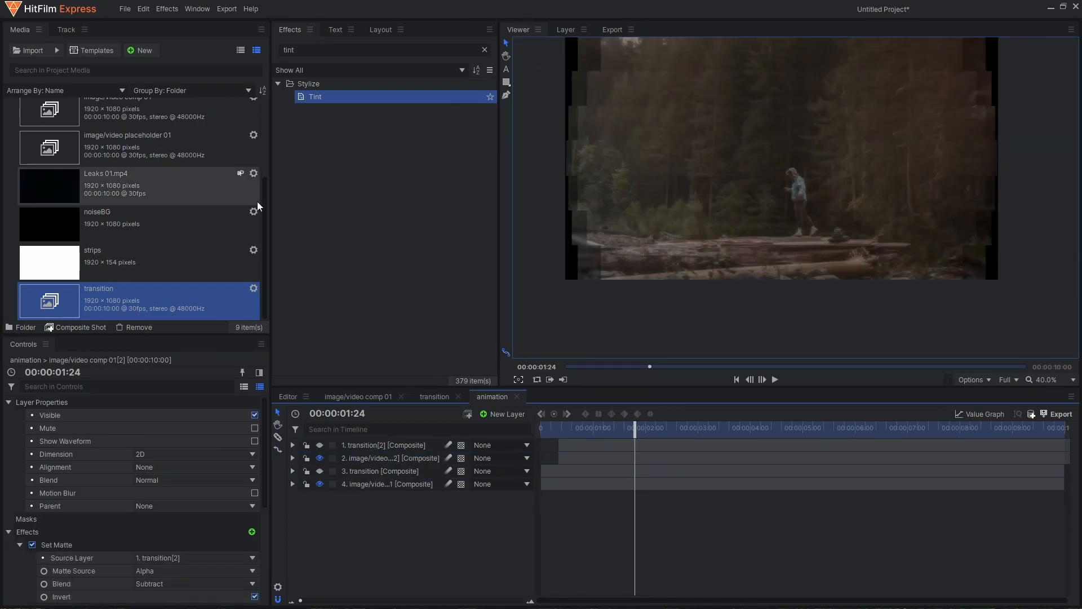
pyautogui.scroll(3, 109, 237)
pyautogui.moveTo(109, 150); pyautogui.dragTo(371, 441)
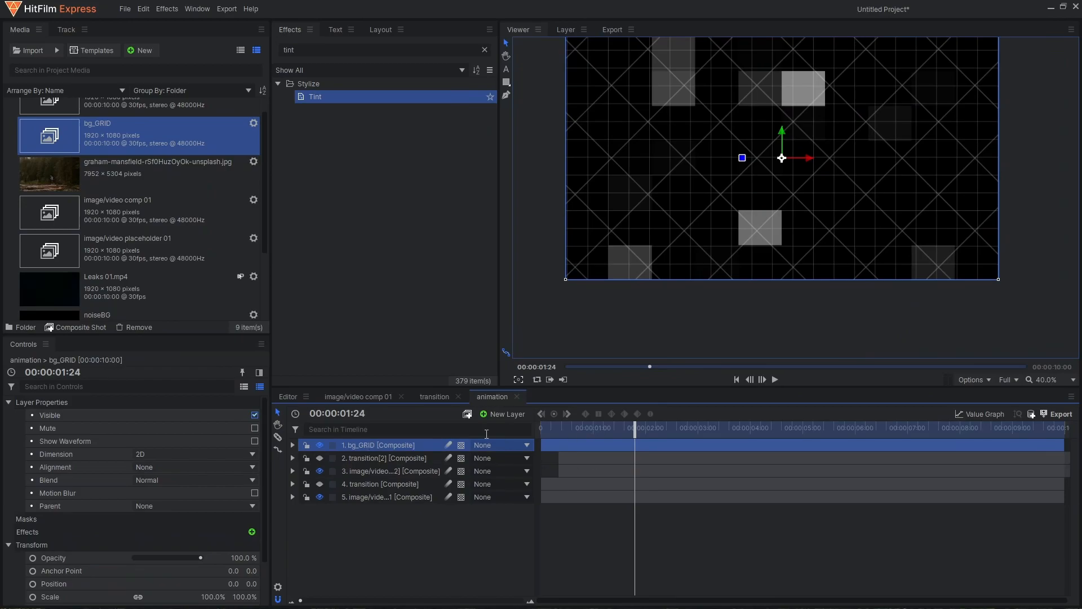
pyautogui.rightClick(388, 445)
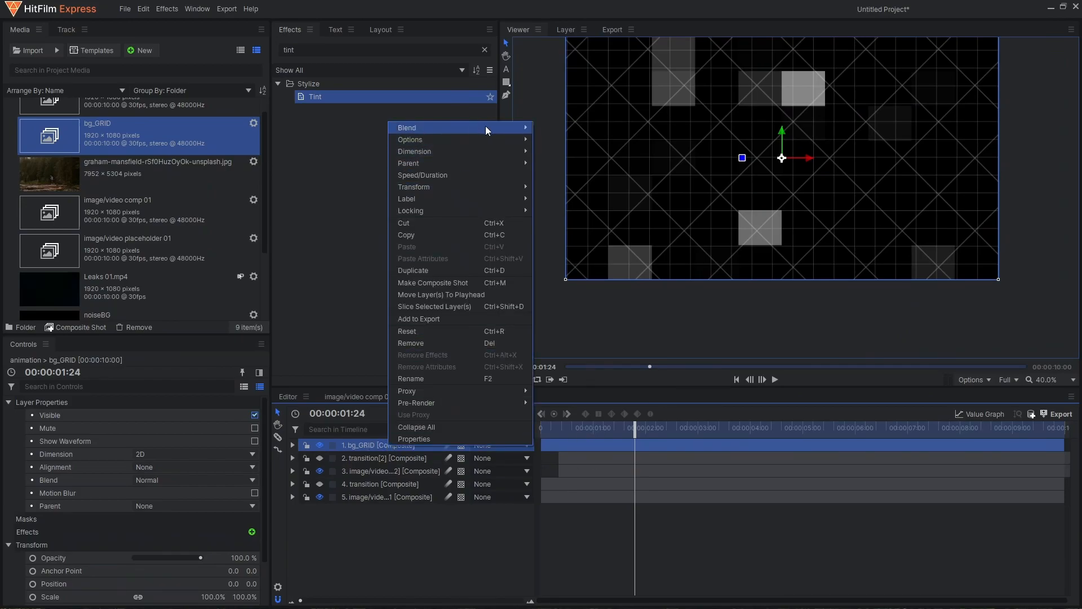
pyautogui.moveTo(483, 128)
pyautogui.click(548, 140)
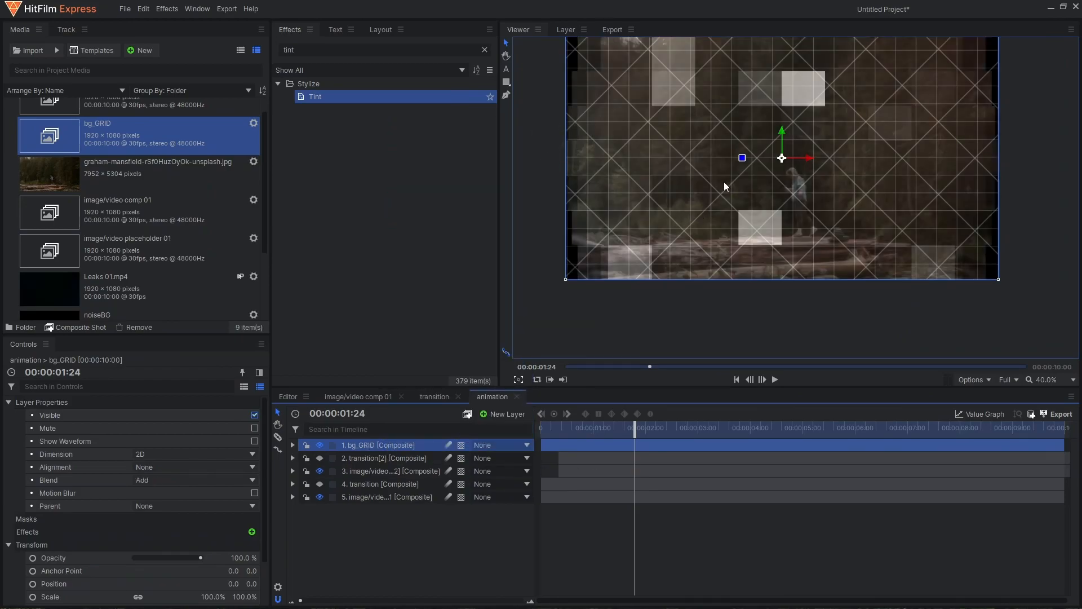
# - Add another transition composite above the bg_GRID layer and hide it
pyautogui.scroll(-3, 145, 267)
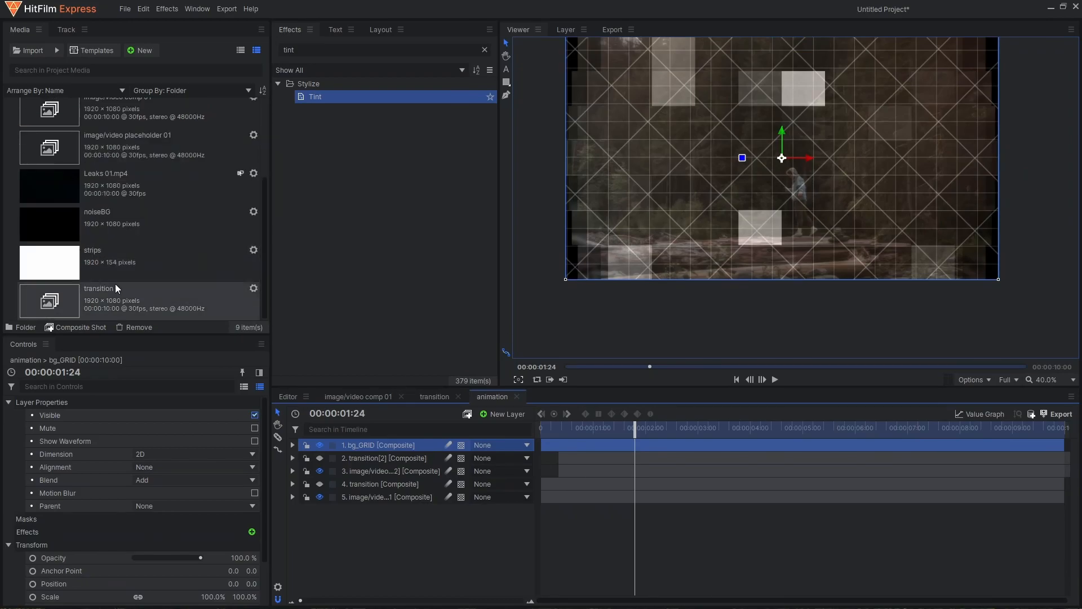
pyautogui.moveTo(110, 298); pyautogui.dragTo(358, 440)
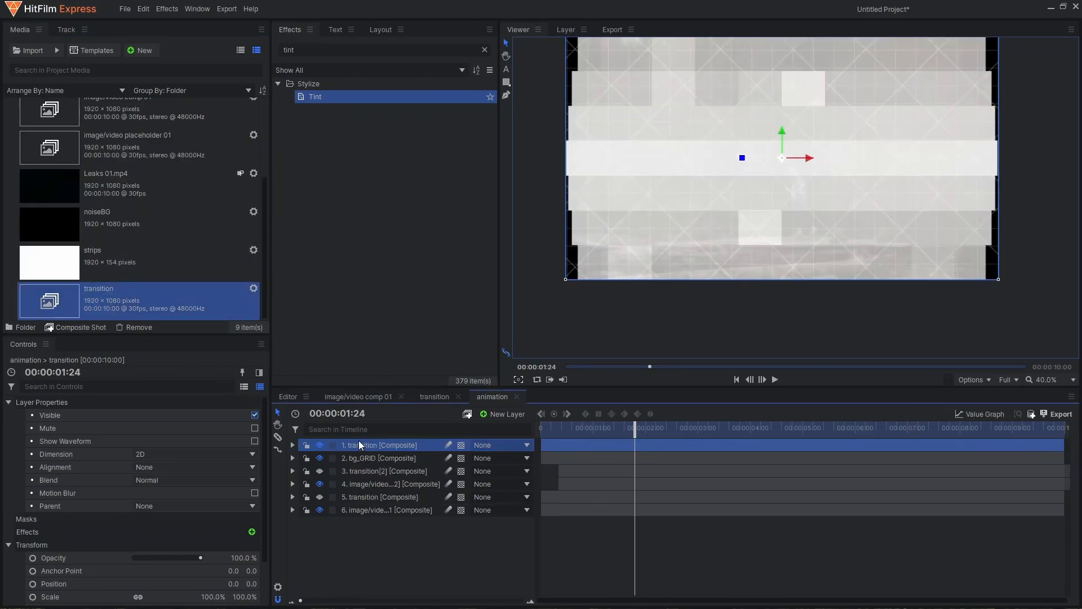
pyautogui.click(319, 444)
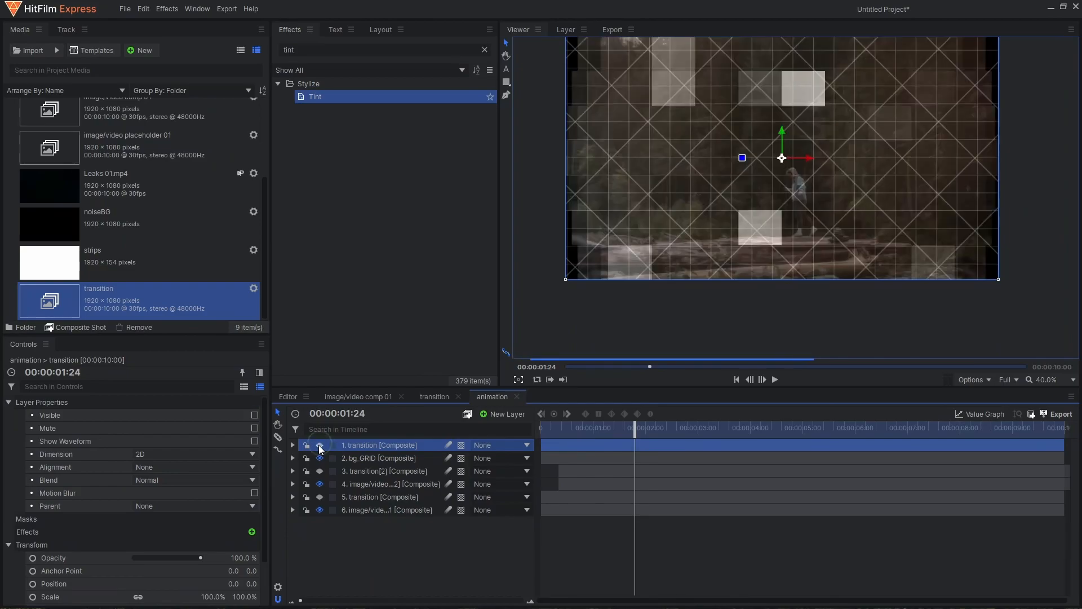
# - Copy Set Matte from the duplicated image layer onto bg_GRID, set its source layer to 1. transition, and collapse the layer
pyautogui.click(357, 473)
pyautogui.click(358, 480)
pyautogui.click(85, 543)
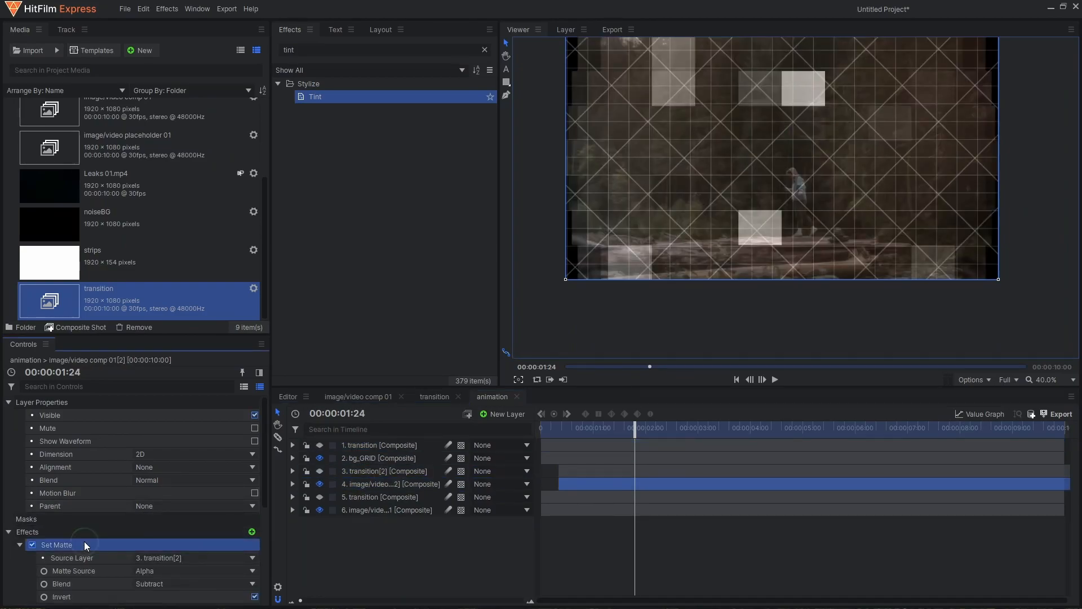
pyautogui.moveTo(84, 541); pyautogui.dragTo(358, 449)
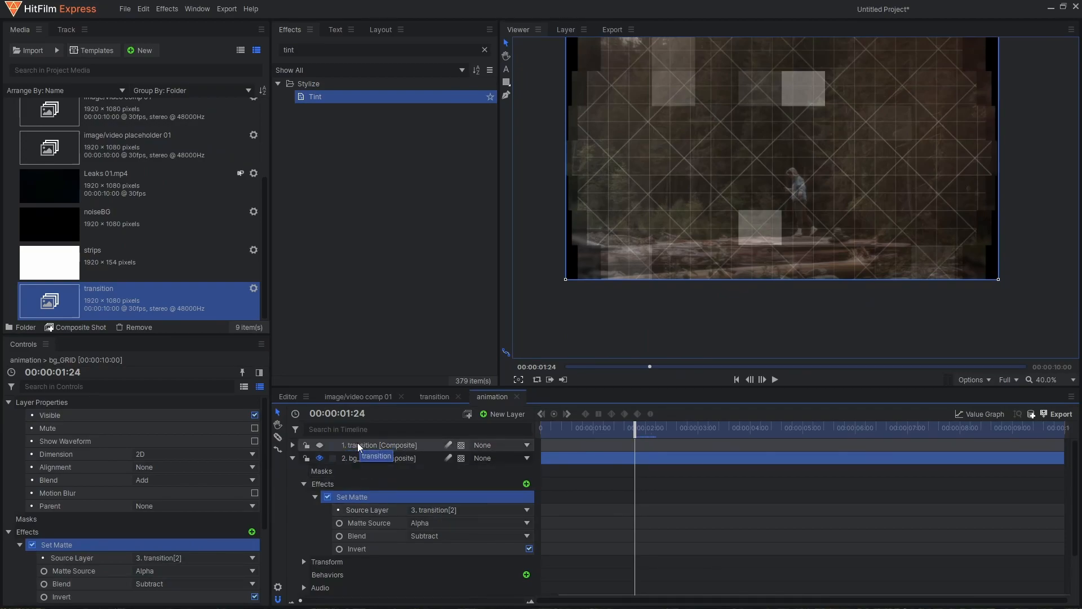
pyautogui.click(431, 508)
pyautogui.click(425, 433)
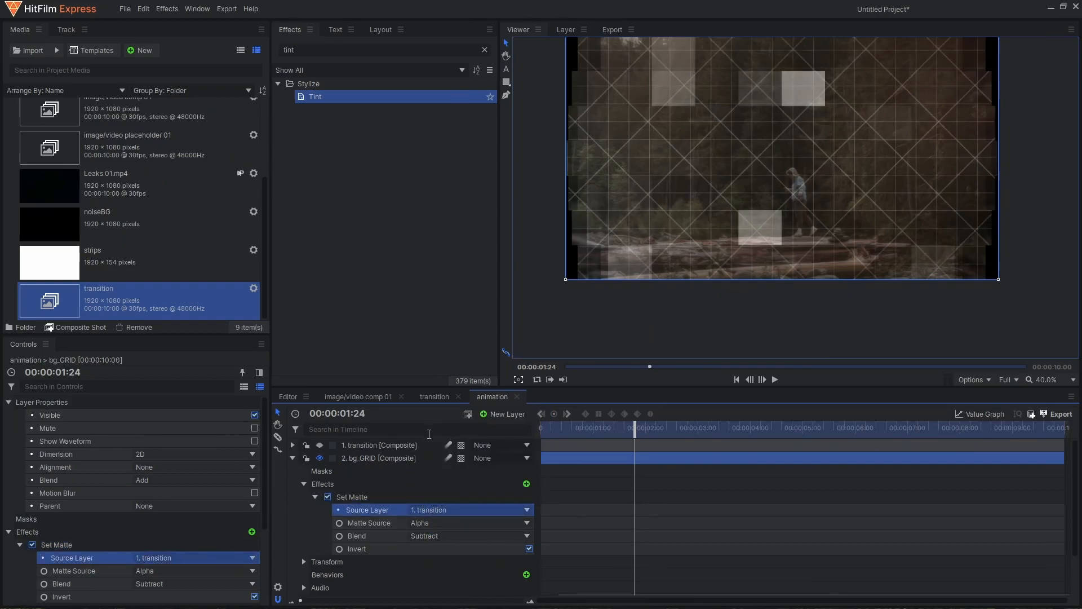
pyautogui.click(293, 457)
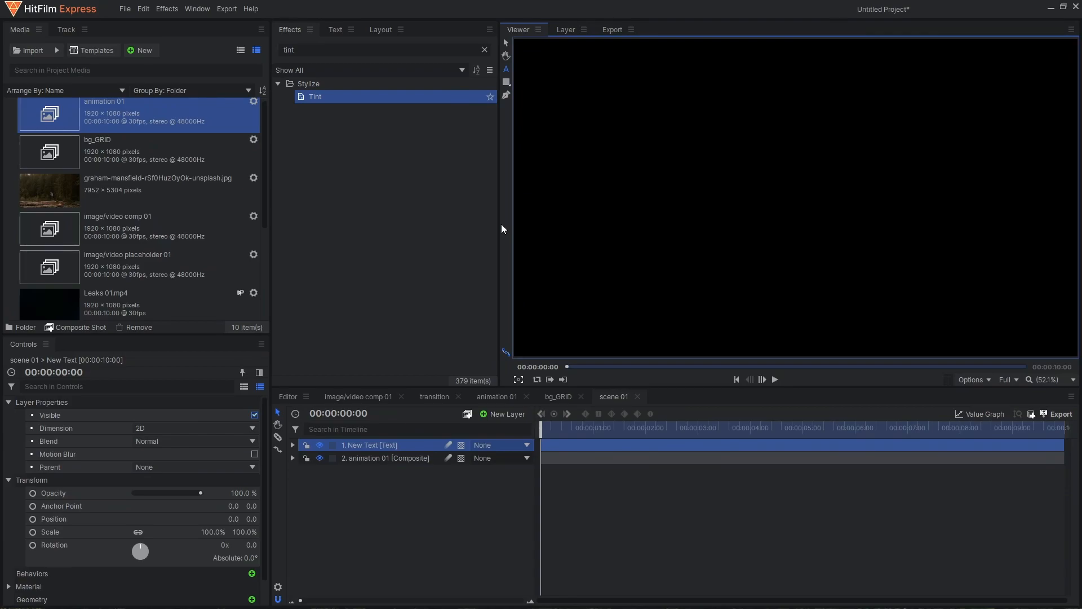
# - Enter OPENER on scene 01's text layer in Bebas Neue, size 241, with 177% letter spacing, and center it vertically in the frame
pyautogui.write('OPENER')
pyautogui.hotkey('ctrl', 'a')
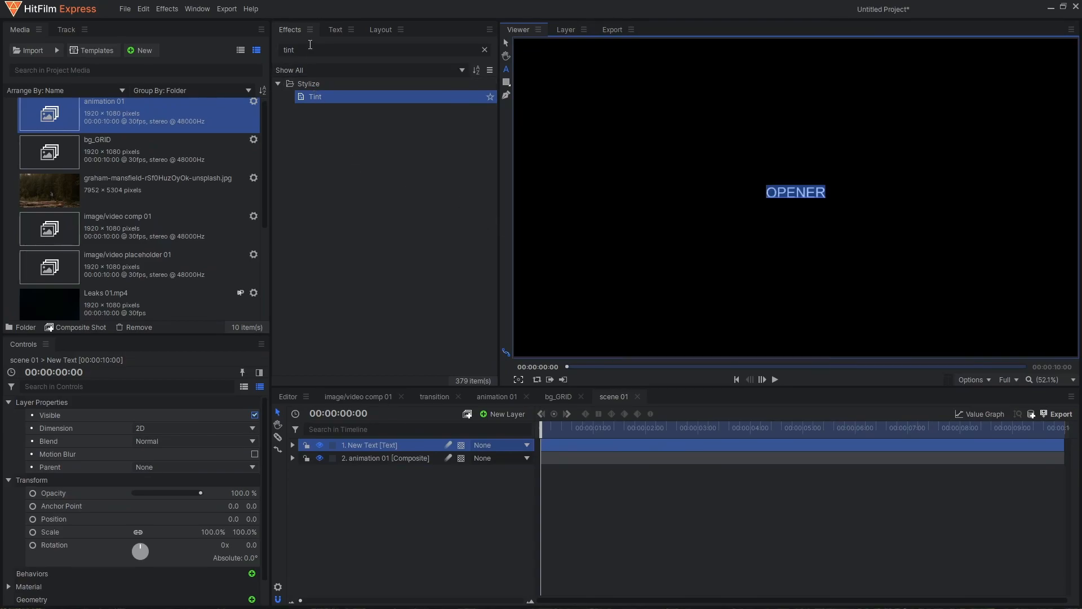
pyautogui.click(335, 29)
pyautogui.click(309, 72)
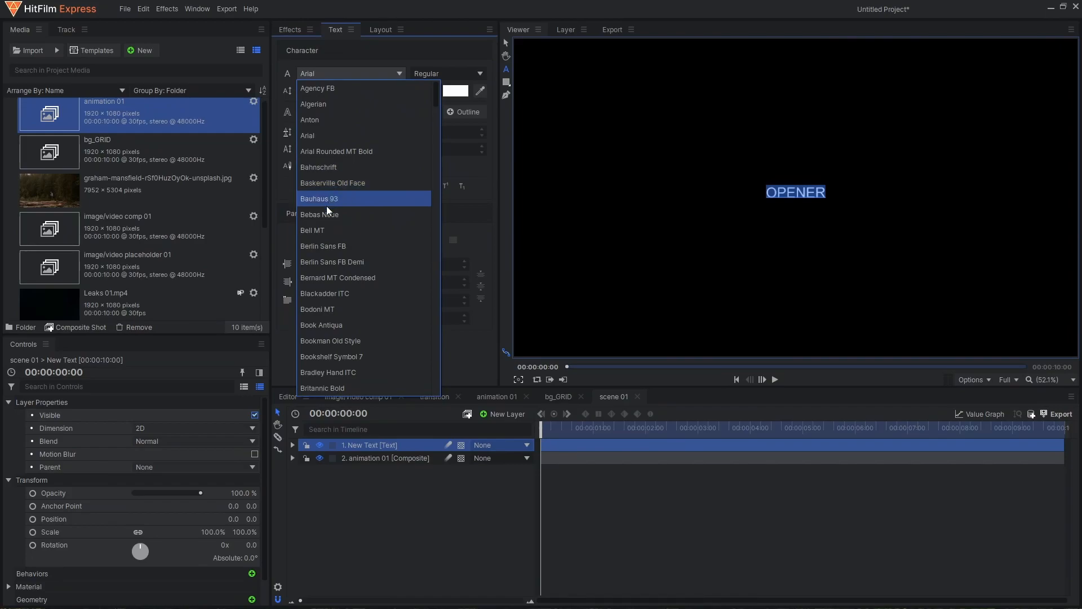
pyautogui.click(323, 219)
pyautogui.moveTo(317, 91); pyautogui.dragTo(428, 91)
pyautogui.moveTo(428, 132); pyautogui.dragTo(501, 132)
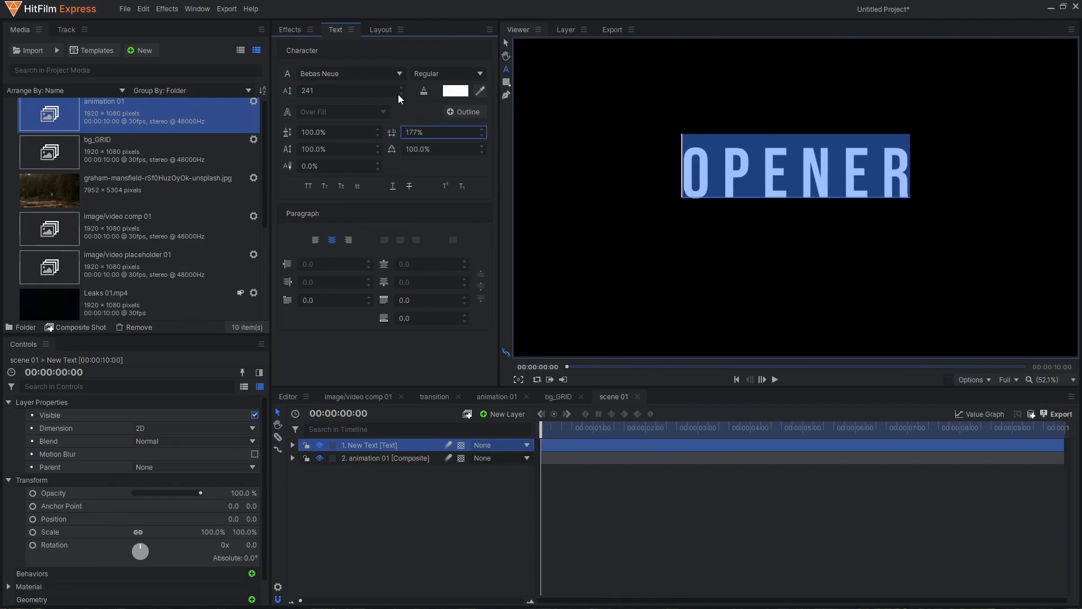
pyautogui.click(381, 29)
pyautogui.click(453, 186)
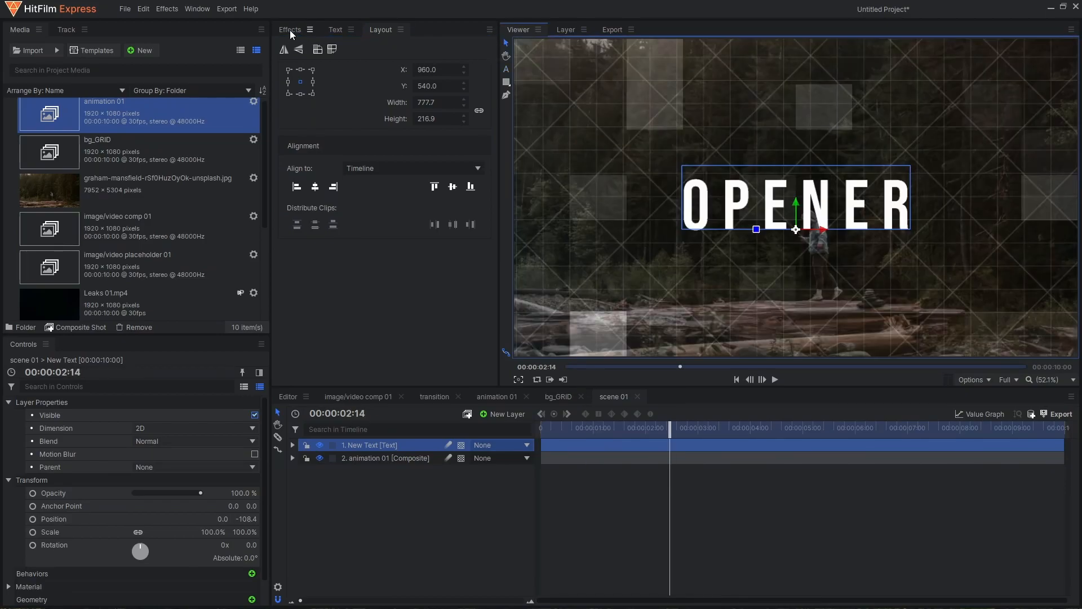
# - Find the Color Gradient effect and apply it to the New Text layer
pyautogui.click(290, 30)
pyautogui.doubleClick(301, 50)
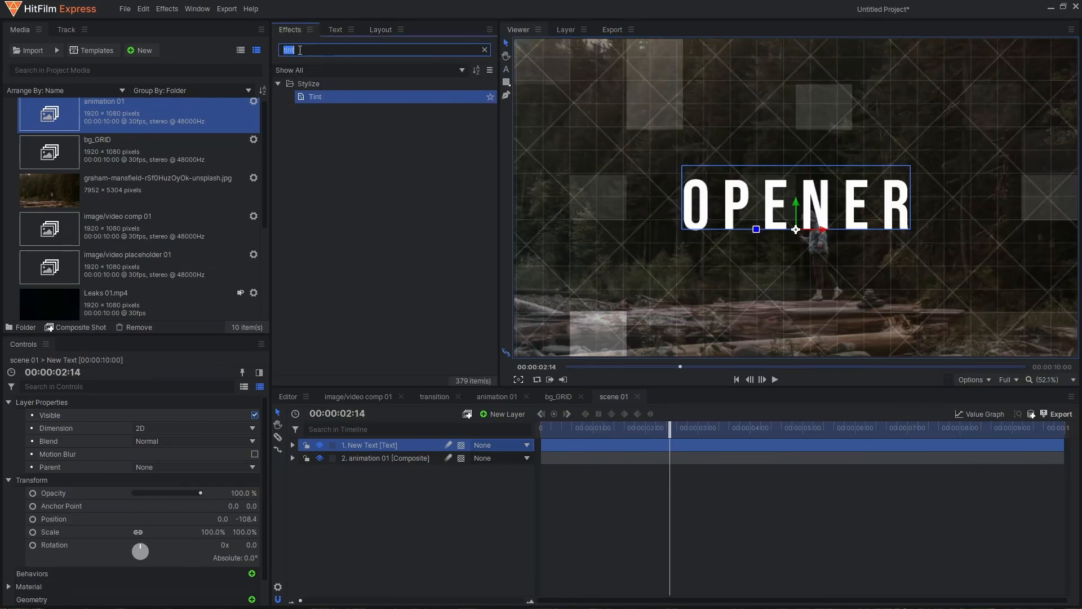
pyautogui.write('gradien')
pyautogui.click(331, 110)
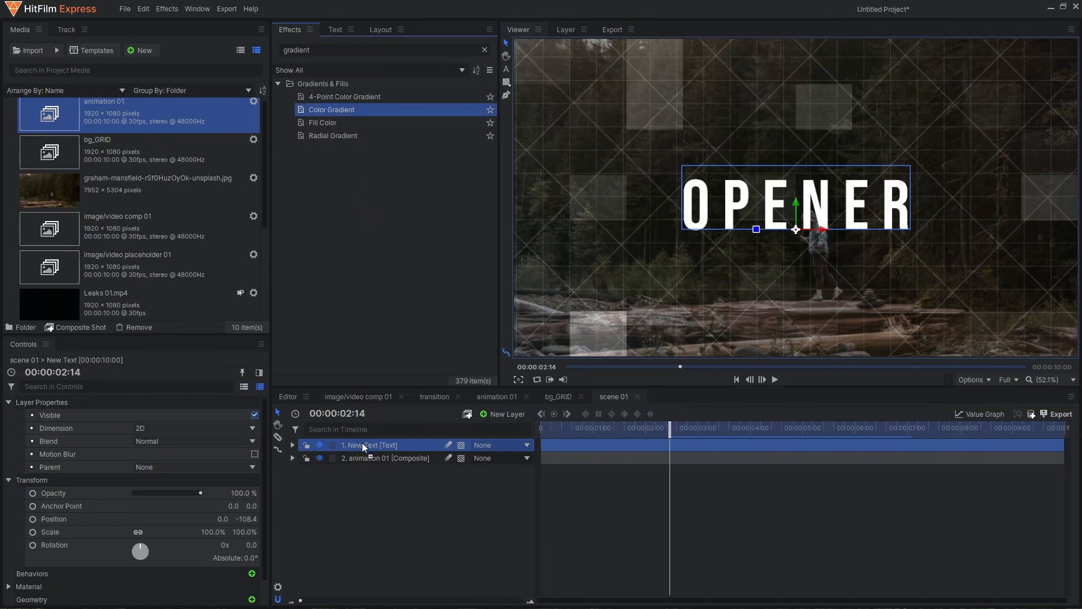
pyautogui.moveTo(363, 447); pyautogui.dragTo(364, 448)
# - Set the Color Gradient's blend to None and its opacity to 100% on the New Text layer
pyautogui.scroll(-3, 380, 515)
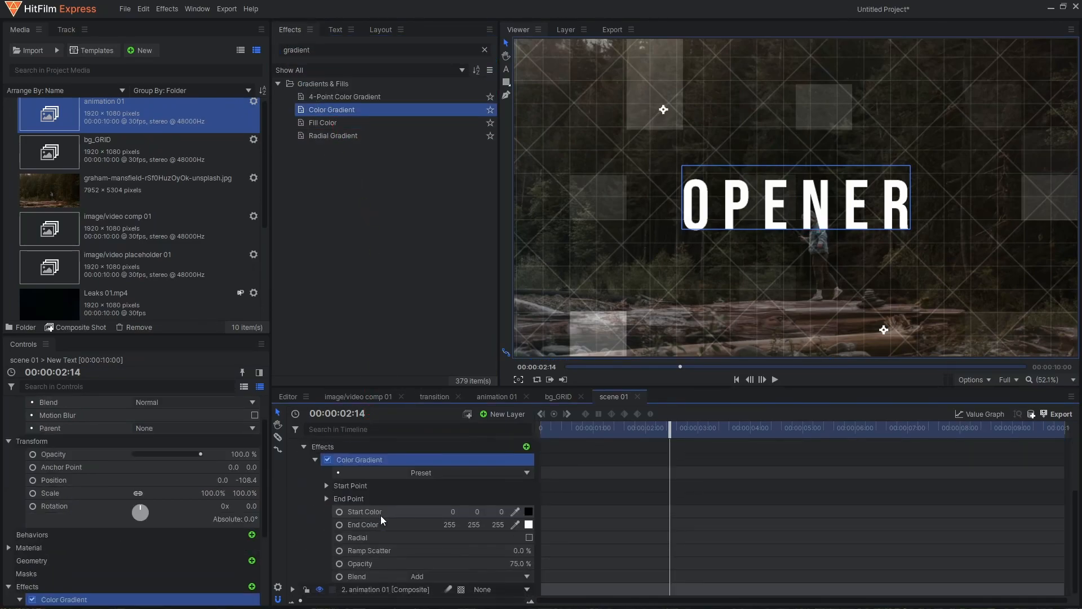
pyautogui.click(434, 577)
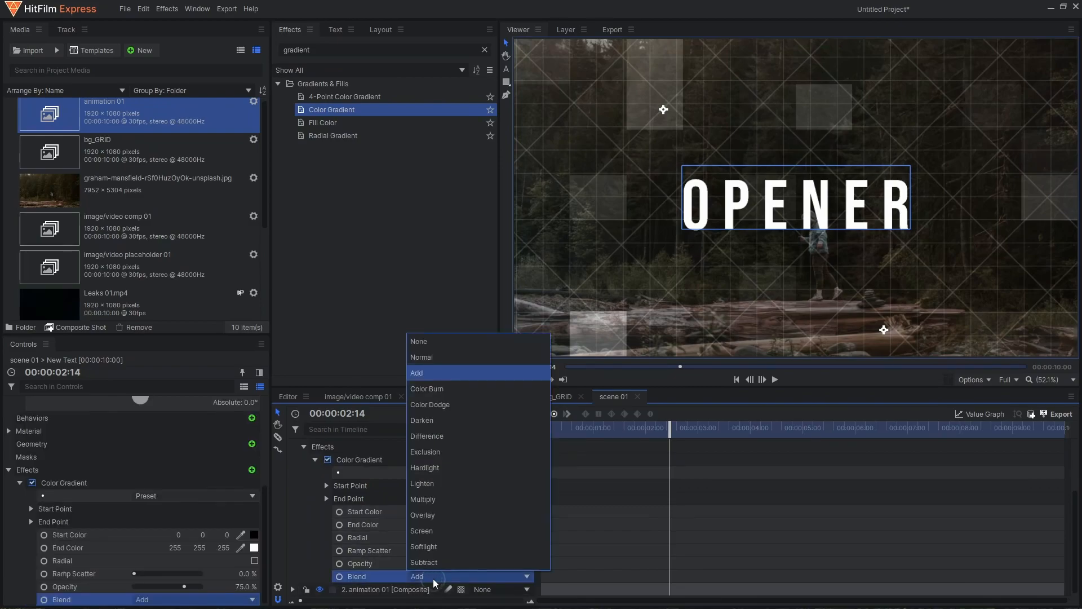
pyautogui.click(428, 341)
pyautogui.moveTo(515, 563); pyautogui.dragTo(541, 560)
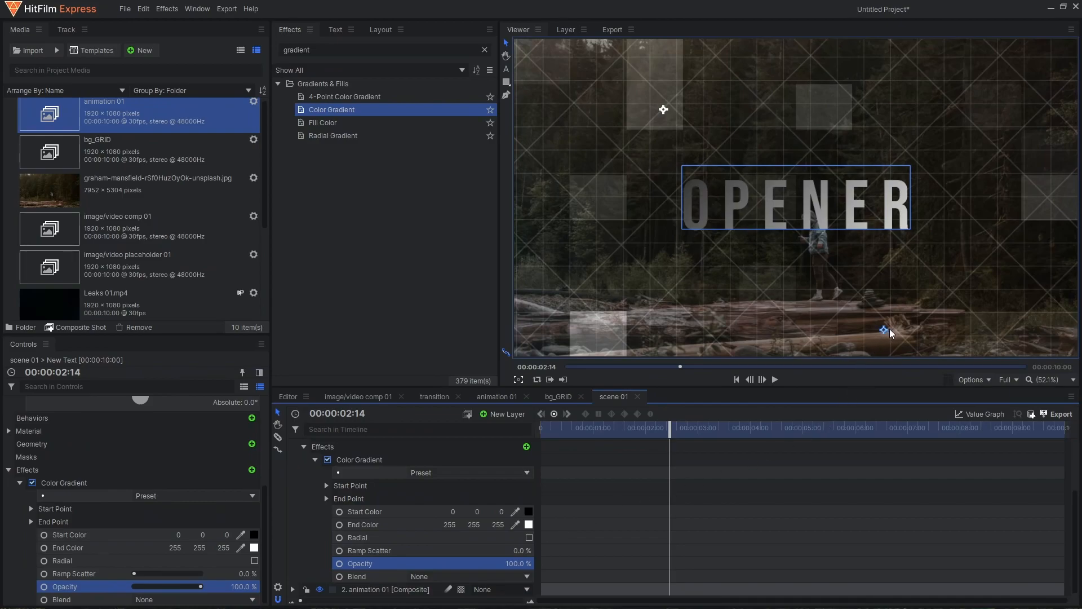
# - Reposition the gradient's start point just below the OPENER text and its end point near the letters' upper part, and collapse the layer
pyautogui.click(663, 111)
pyautogui.moveTo(662, 110); pyautogui.dragTo(789, 261)
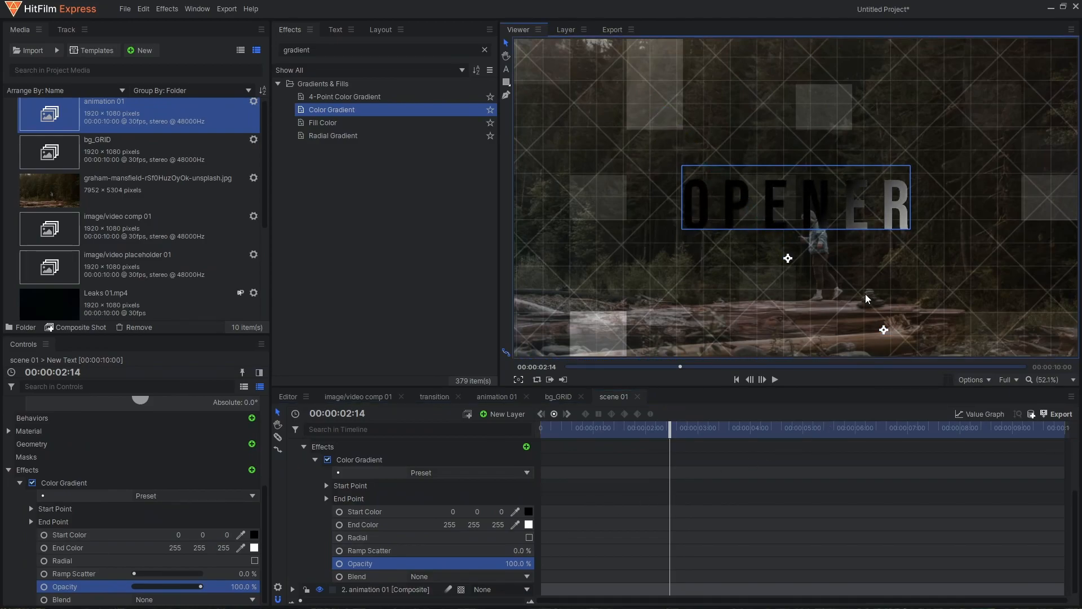
pyautogui.moveTo(883, 330); pyautogui.dragTo(790, 166)
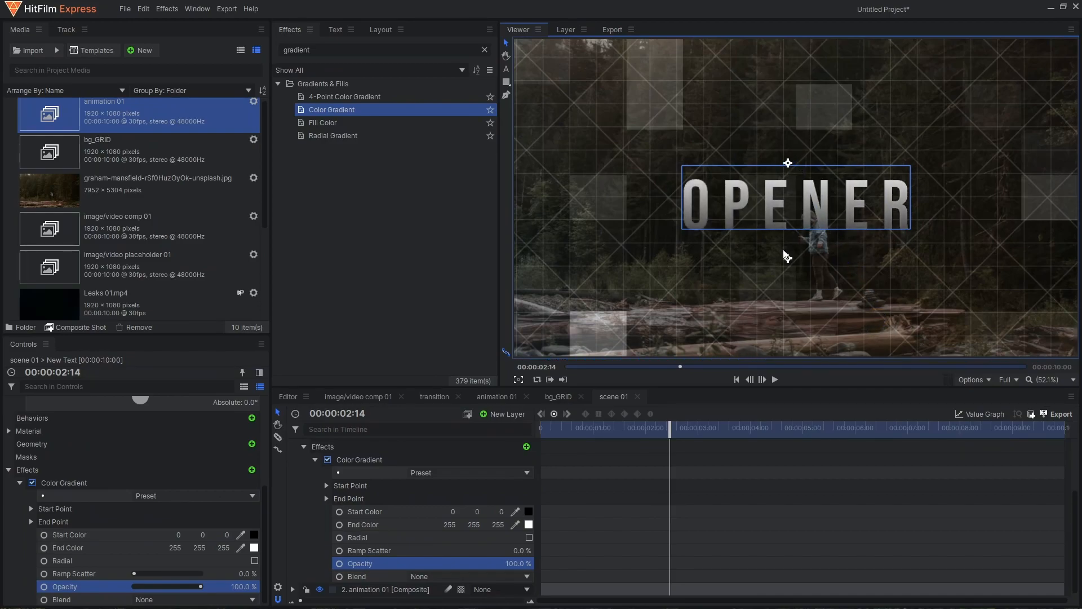
pyautogui.moveTo(789, 167); pyautogui.dragTo(791, 191)
pyautogui.moveTo(788, 259)
pyautogui.mouseDown()
pyautogui.moveTo(788, 273)
pyautogui.moveTo(789, 249)
pyautogui.mouseUp()
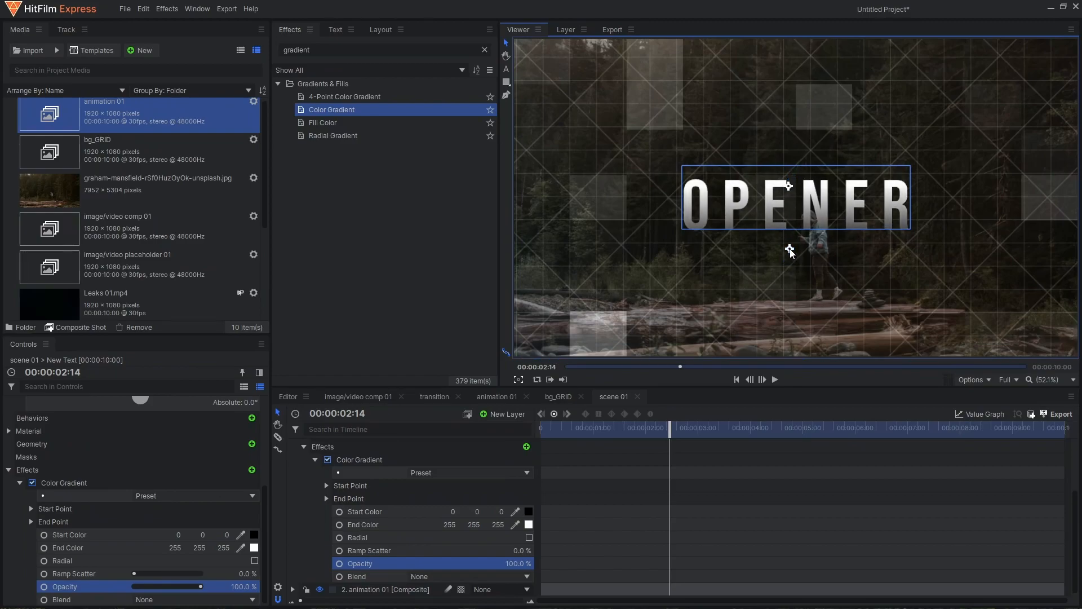
pyautogui.scroll(5, 304, 457)
pyautogui.click(293, 444)
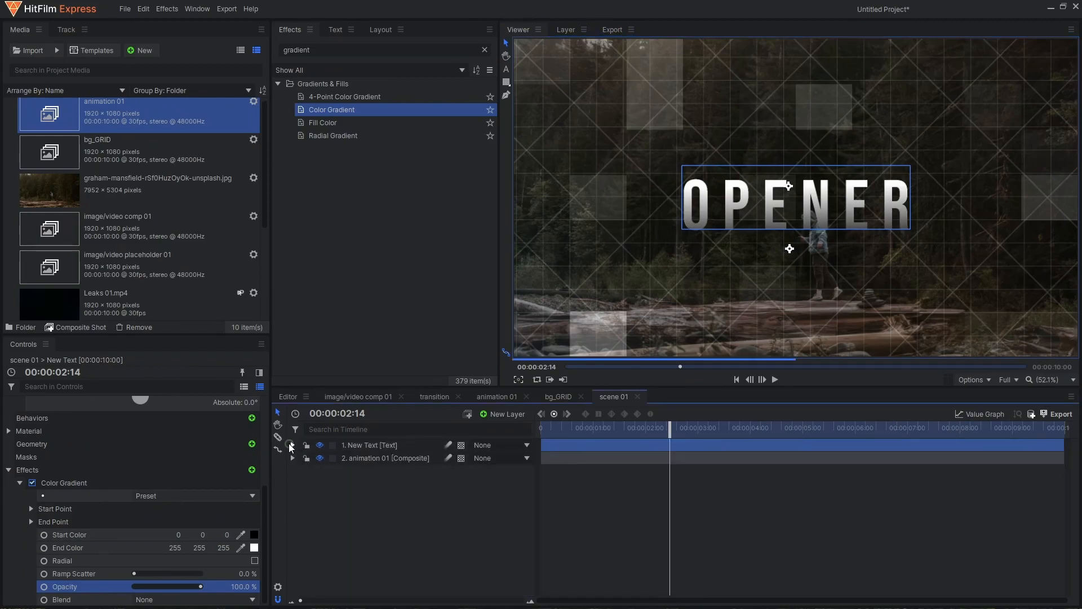
# - Add the transition composite above the New Text layer in scene 01 and hide it
pyautogui.click(356, 496)
pyautogui.moveTo(583, 430)
pyautogui.mouseDown()
pyautogui.moveTo(544, 432)
pyautogui.moveTo(576, 434)
pyautogui.mouseUp()
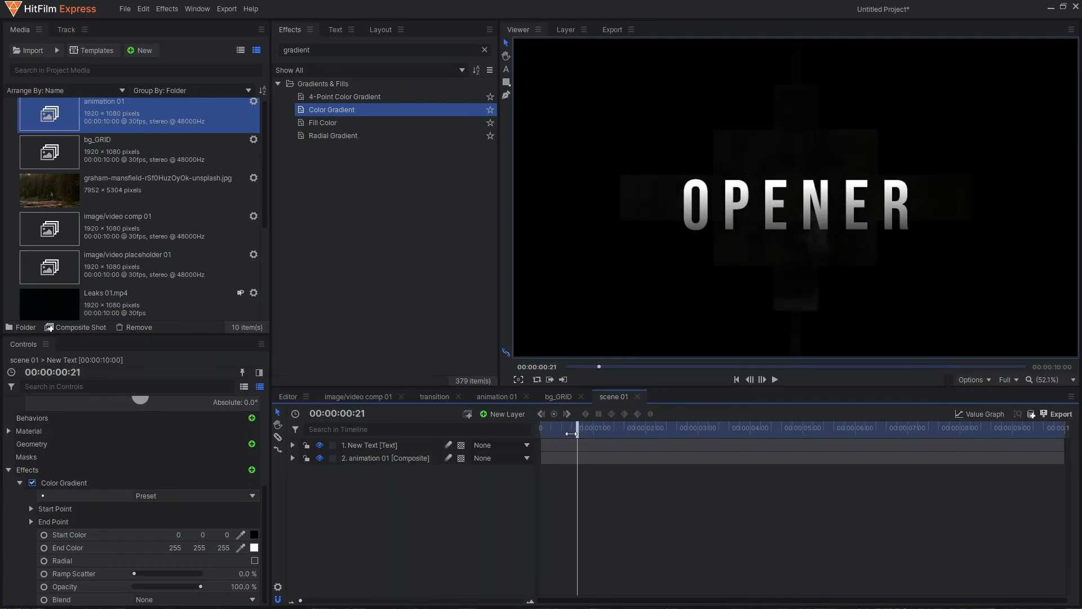
pyautogui.scroll(-3, 94, 258)
pyautogui.click(106, 307)
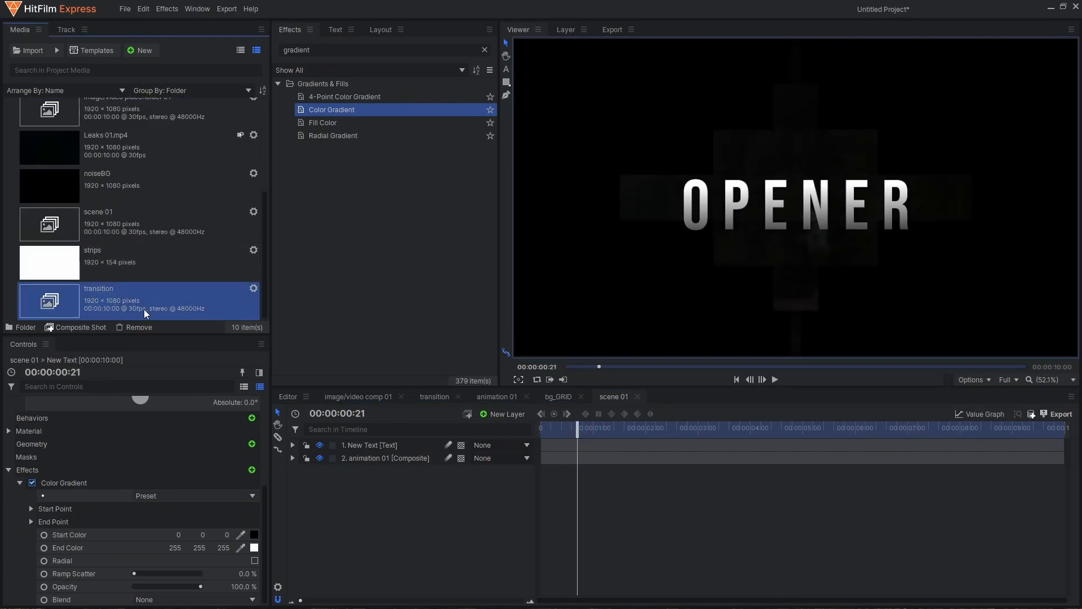
pyautogui.moveTo(76, 296); pyautogui.dragTo(364, 441)
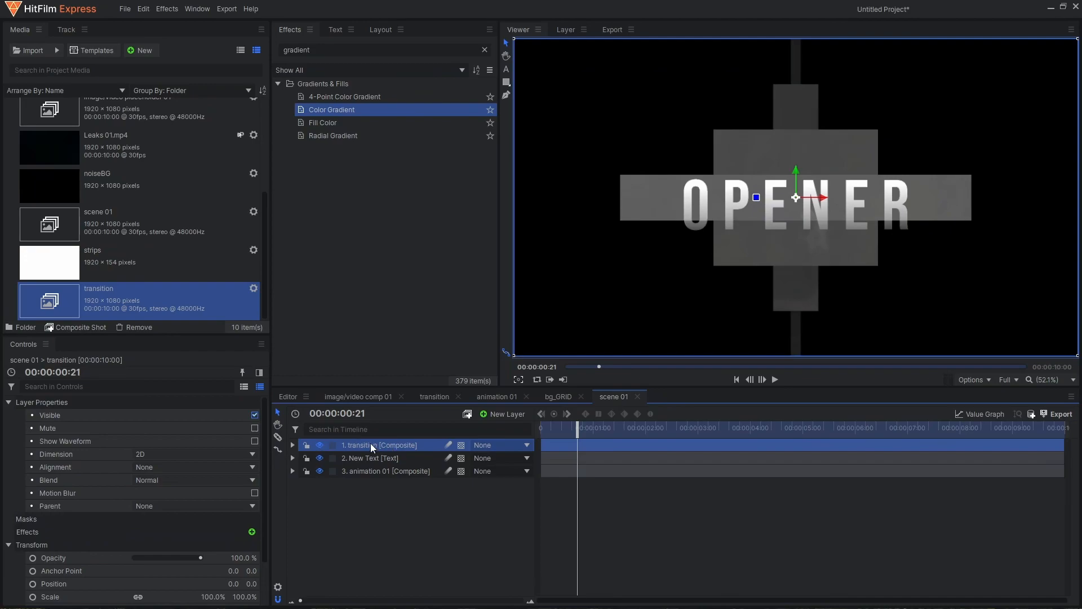
pyautogui.click(320, 443)
# - Find the Set Matte effect and apply it to the New Text layer
pyautogui.click(310, 47)
pyautogui.doubleClick(309, 47)
pyautogui.write('set')
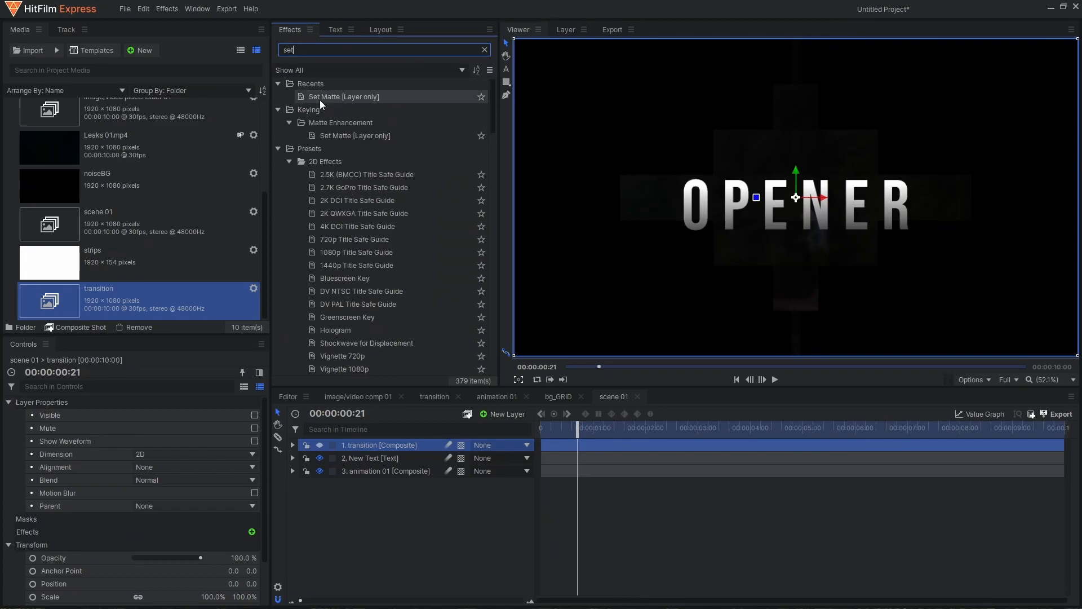
pyautogui.moveTo(320, 101); pyautogui.dragTo(387, 375)
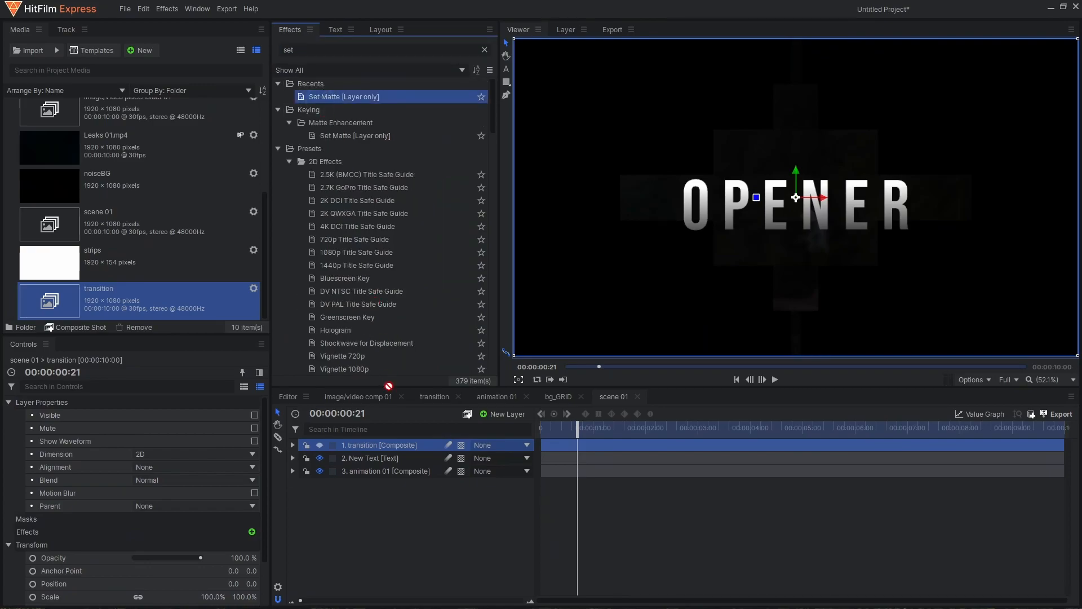
pyautogui.moveTo(360, 454); pyautogui.dragTo(359, 456)
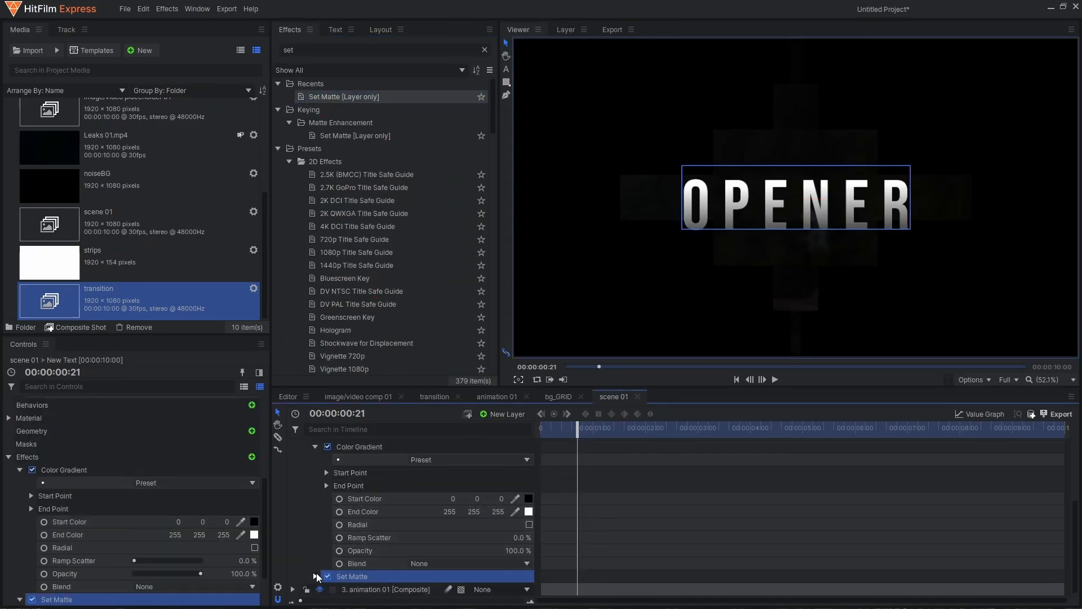
# - Set the text's Set Matte source layer to 1. transition with Subtract blend and Invert enabled, and preview the reveal from the start
pyautogui.click(422, 537)
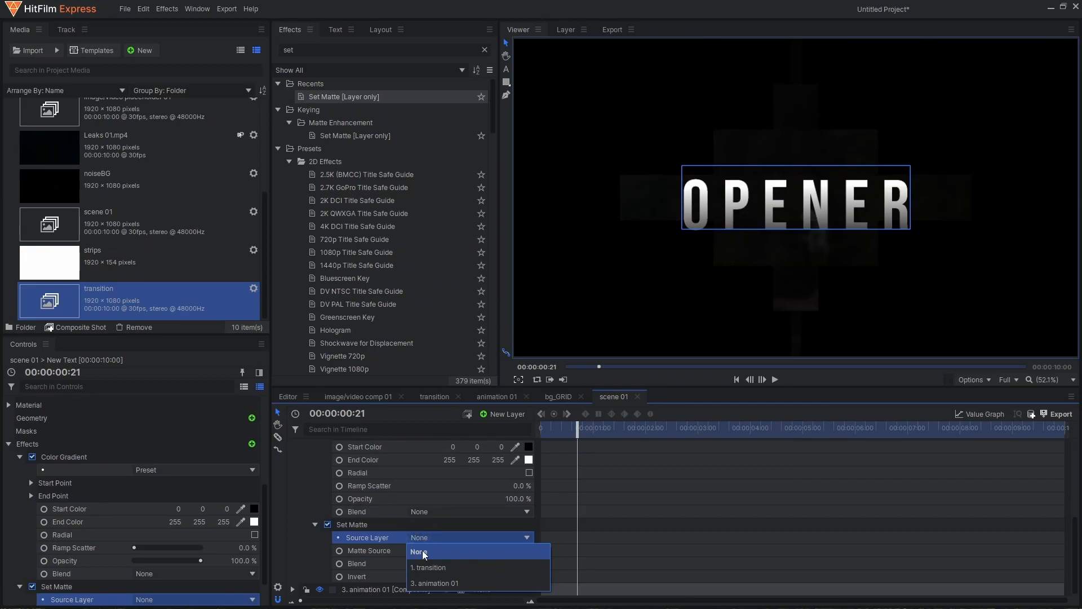
pyautogui.click(425, 566)
pyautogui.click(427, 563)
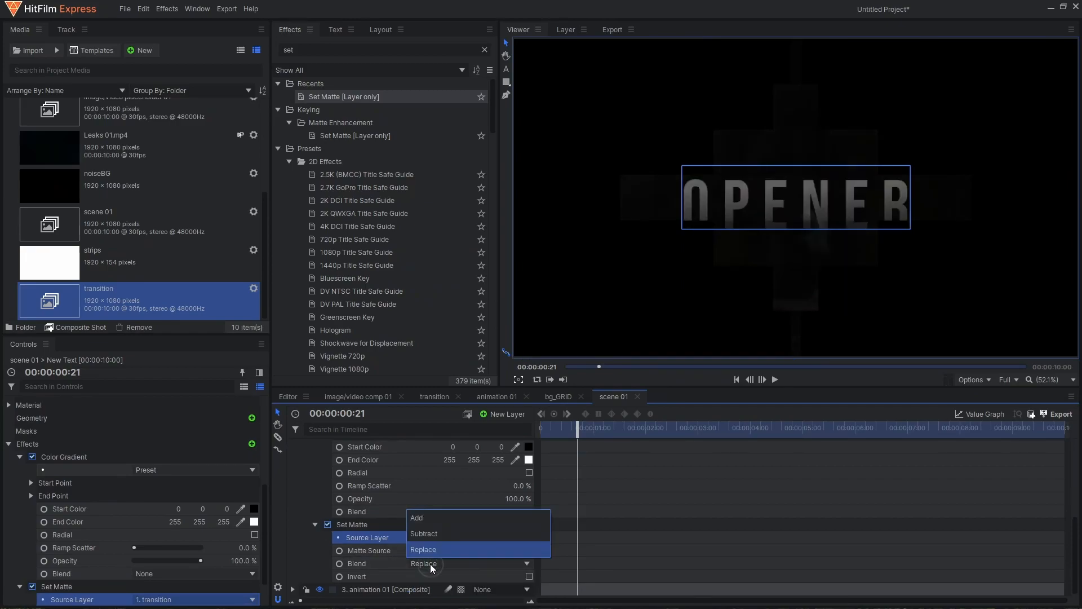
pyautogui.click(431, 535)
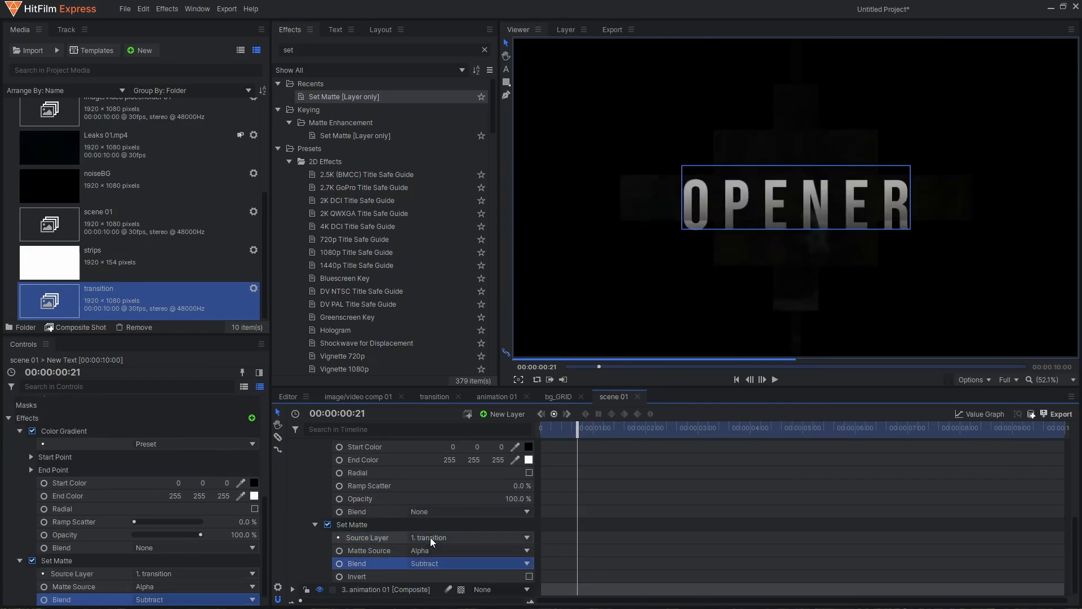
pyautogui.click(529, 576)
pyautogui.scroll(1, 344, 512)
pyautogui.click(290, 458)
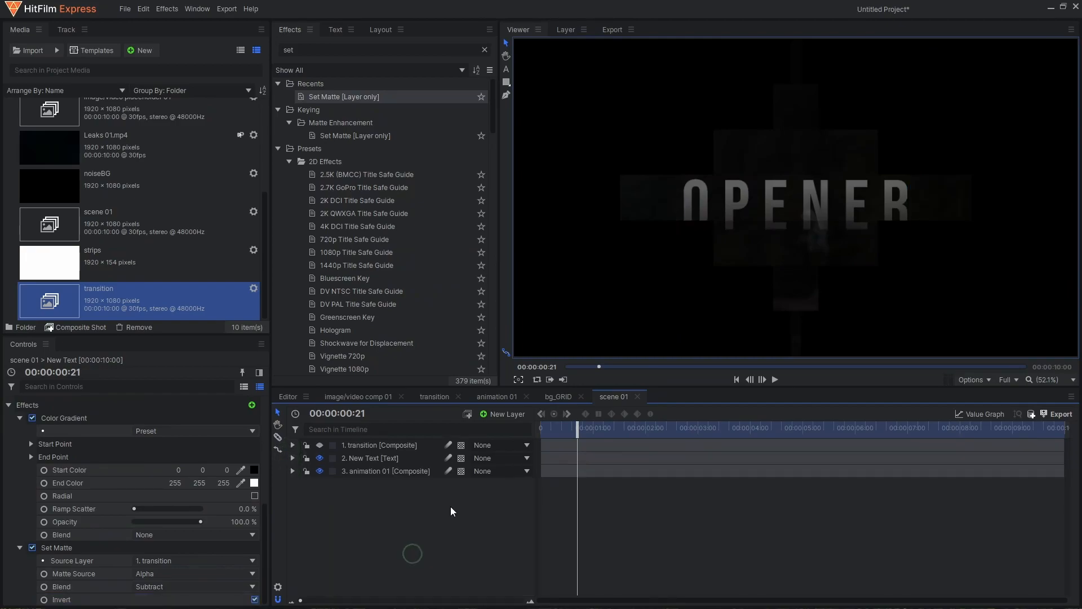
pyautogui.moveTo(559, 431); pyautogui.dragTo(454, 420)
pyautogui.press('space')
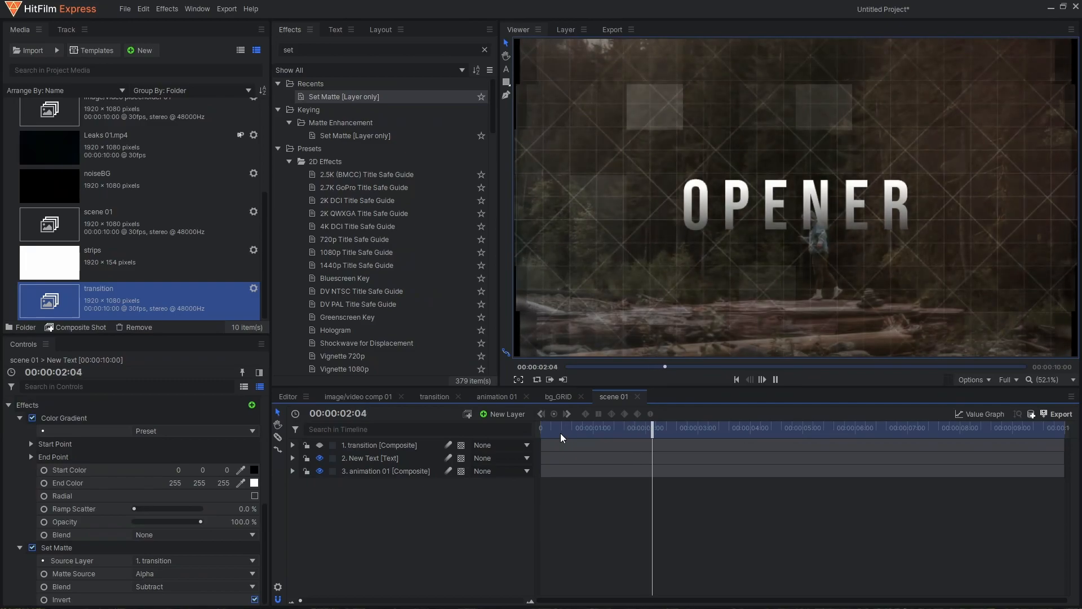
pyautogui.press('space')
# - Add a scale keyframe at 100% to the New Text layer at 00:00:00:00
pyautogui.click(735, 215)
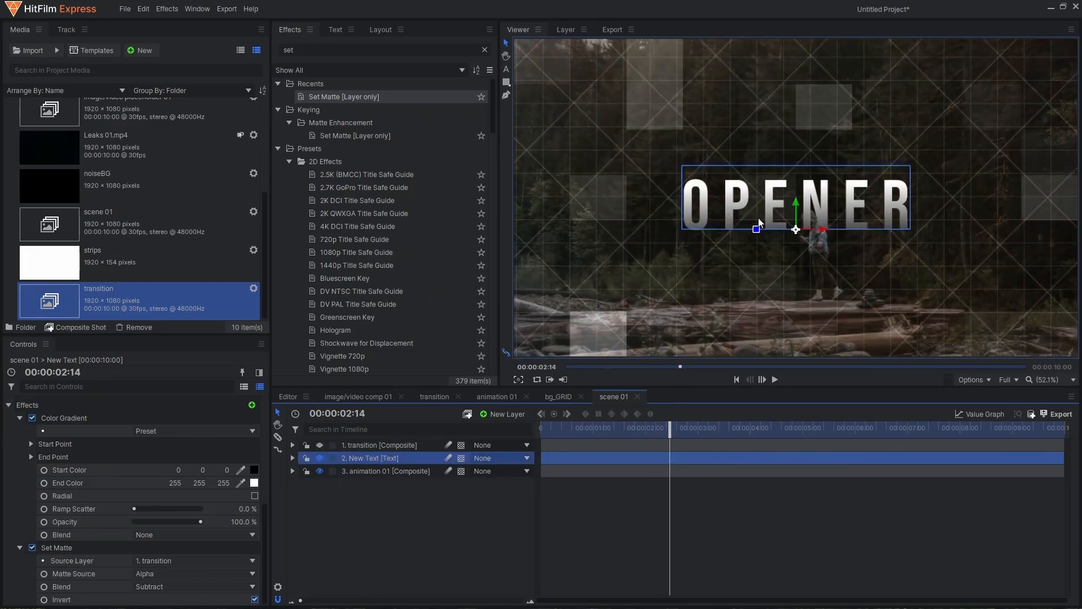
pyautogui.scroll(-3, 758, 222)
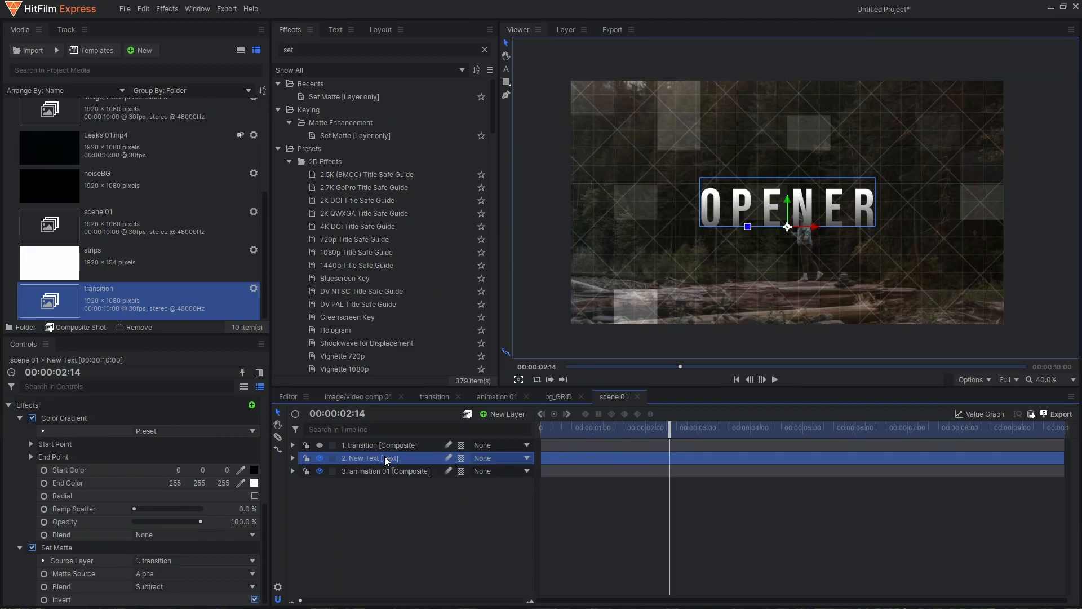
pyautogui.click(292, 458)
pyautogui.press('Home')
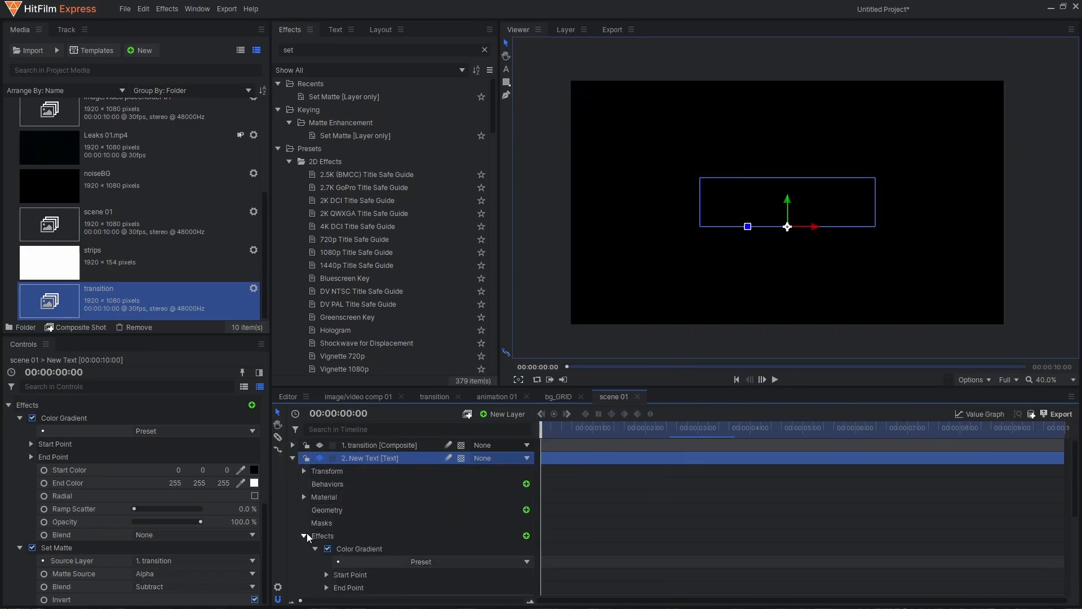
pyautogui.click(304, 471)
pyautogui.click(328, 522)
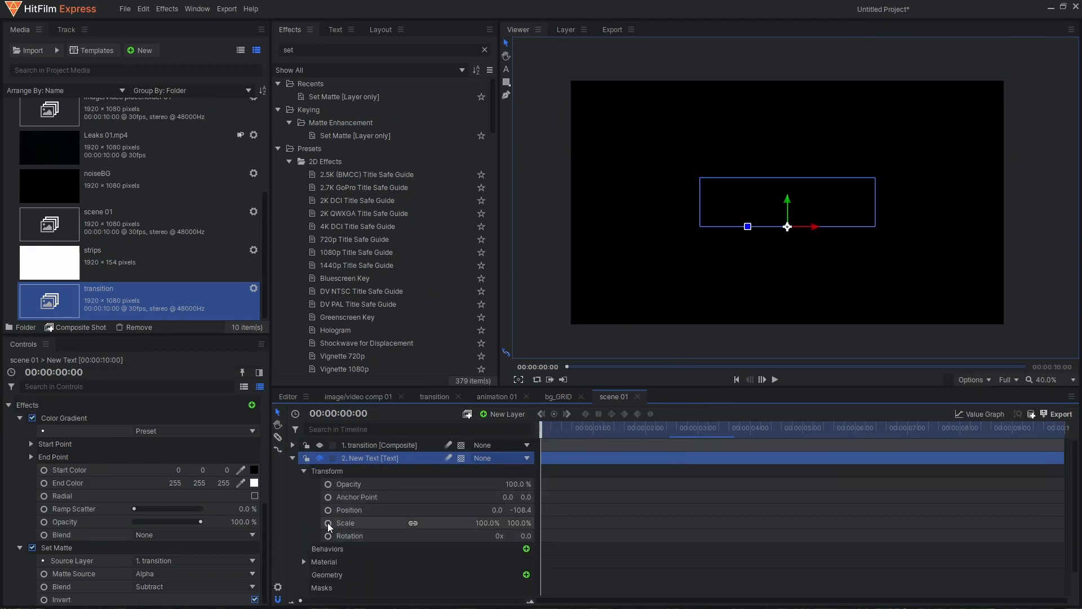
# - Add a 113% scale keyframe to the New Text layer at 00:00:09:29, preview the zoom, and collapse the layer
pyautogui.moveTo(602, 432); pyautogui.dragTo(1062, 430)
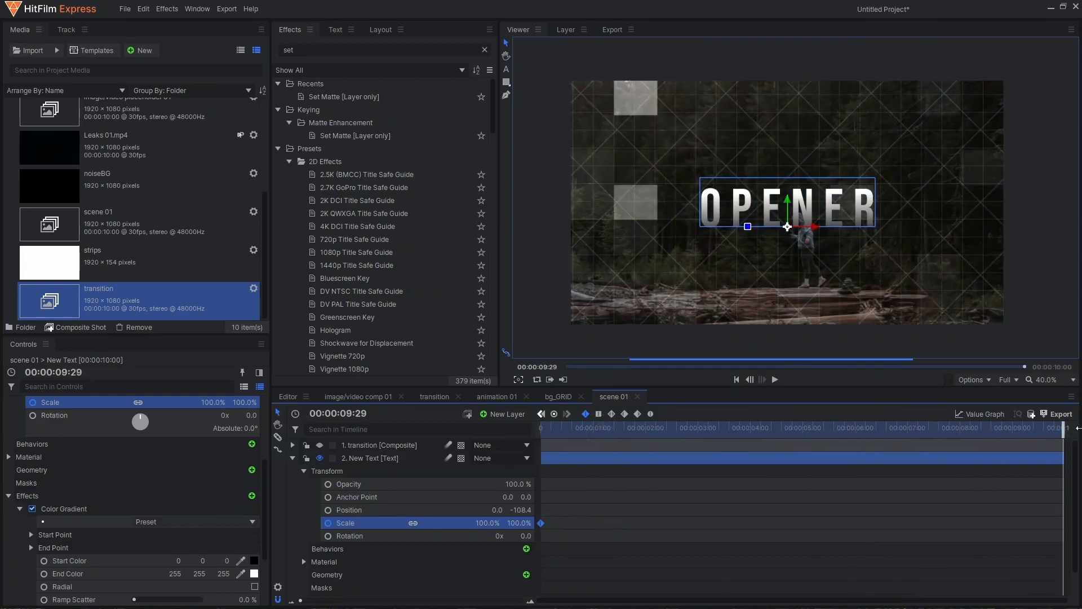
pyautogui.click(484, 523)
pyautogui.write('11')
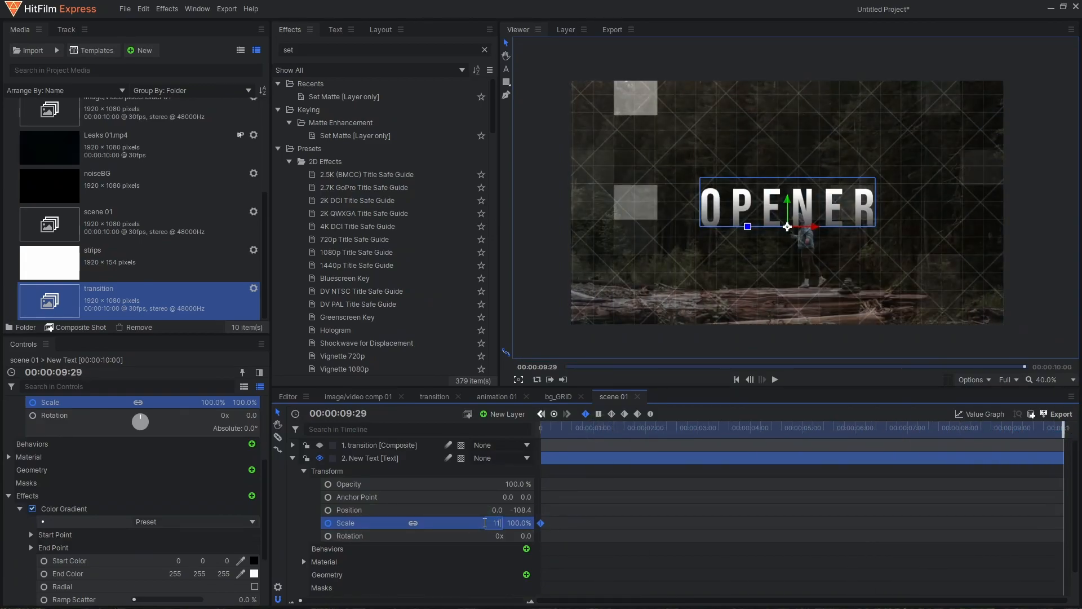
pyautogui.write('3')
pyautogui.press('Return')
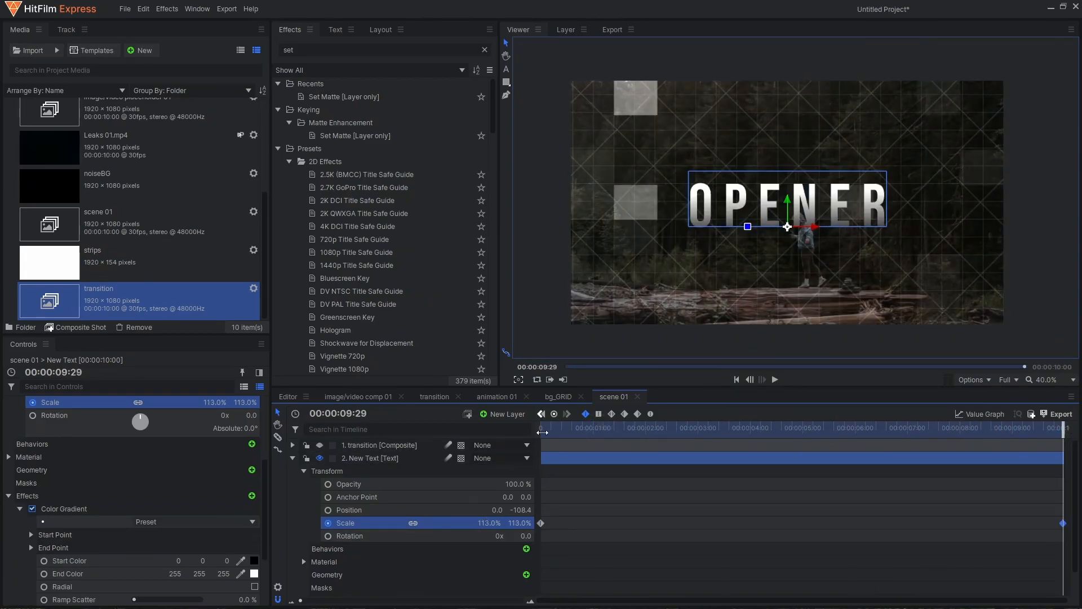
pyautogui.click(565, 431)
pyautogui.press('space')
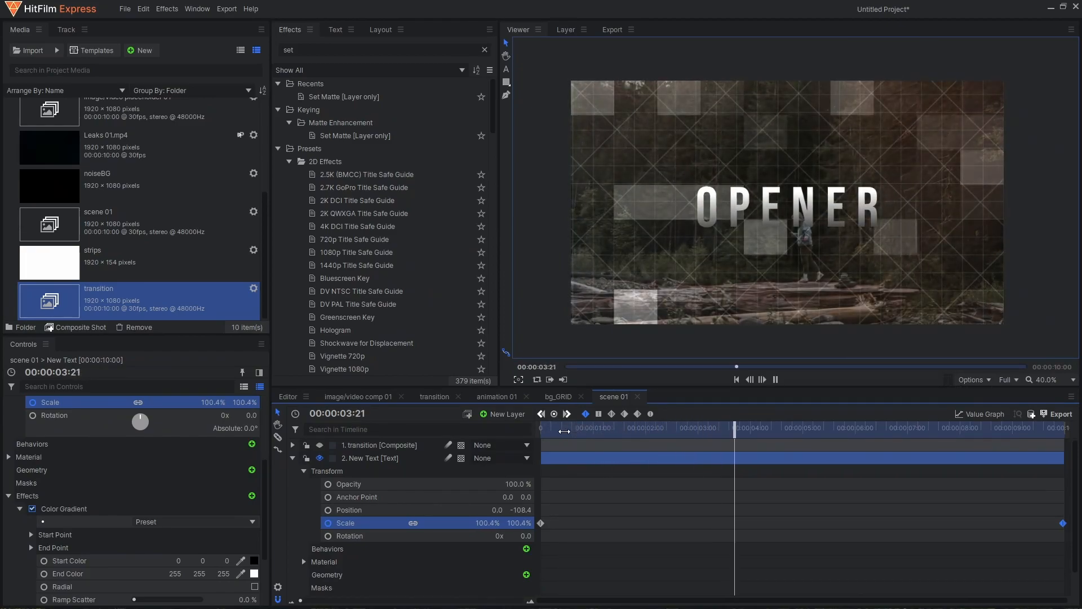
pyautogui.press('space')
pyautogui.click(292, 457)
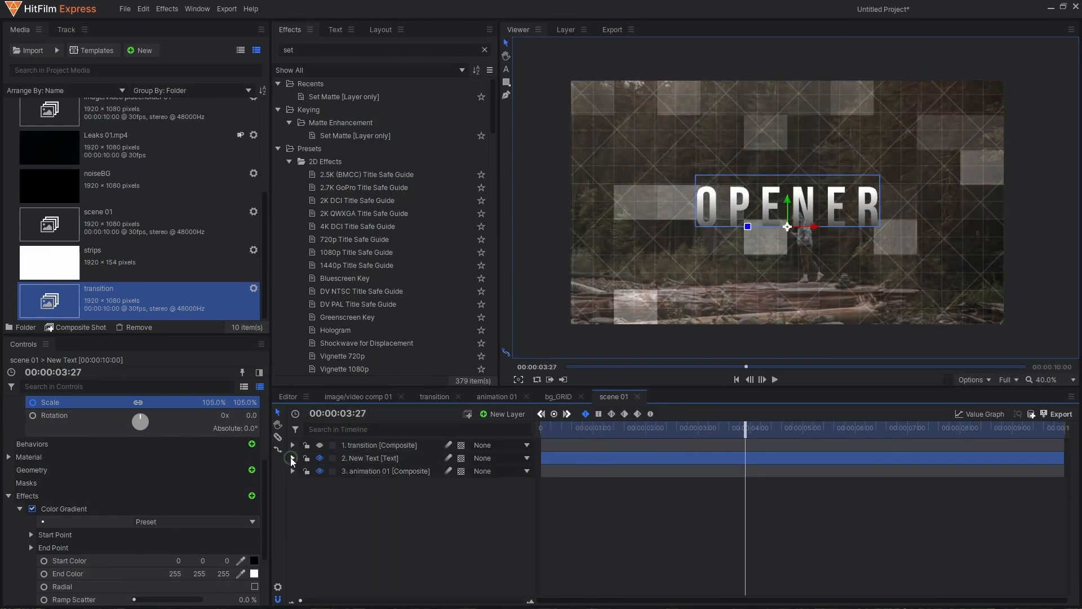
# - Close the open composite shot timelines, leaving only the editor timeline
pyautogui.click(639, 397)
pyautogui.click(581, 397)
pyautogui.click(526, 397)
pyautogui.click(457, 396)
# - Create a 30-second 1080p Full HD composite shot at 30 fps named FINAL
pyautogui.click(145, 50)
pyautogui.click(153, 64)
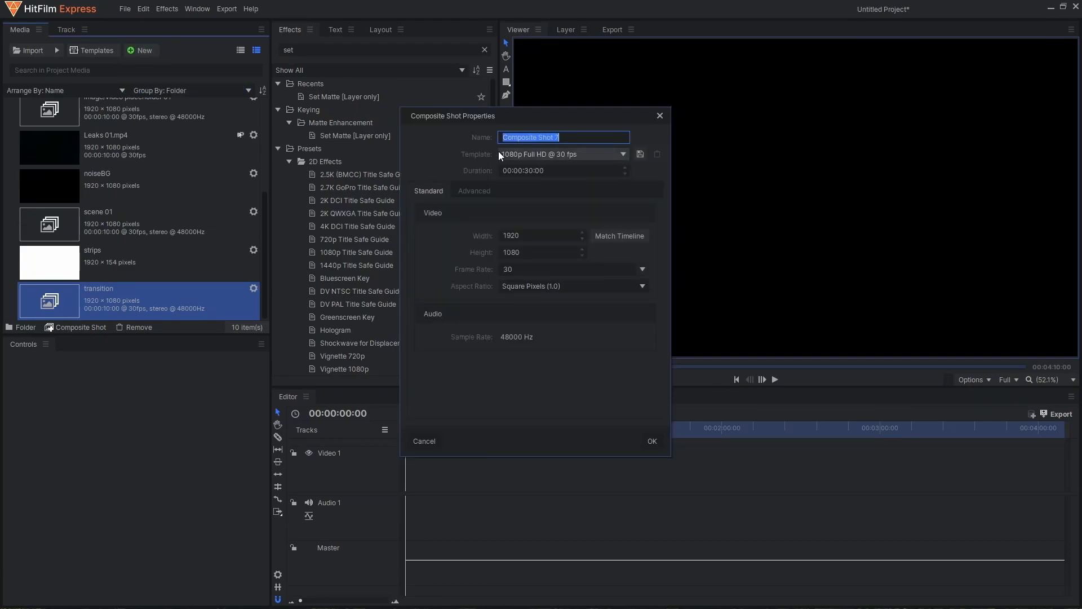
pyautogui.write('FINAL')
pyautogui.click(660, 438)
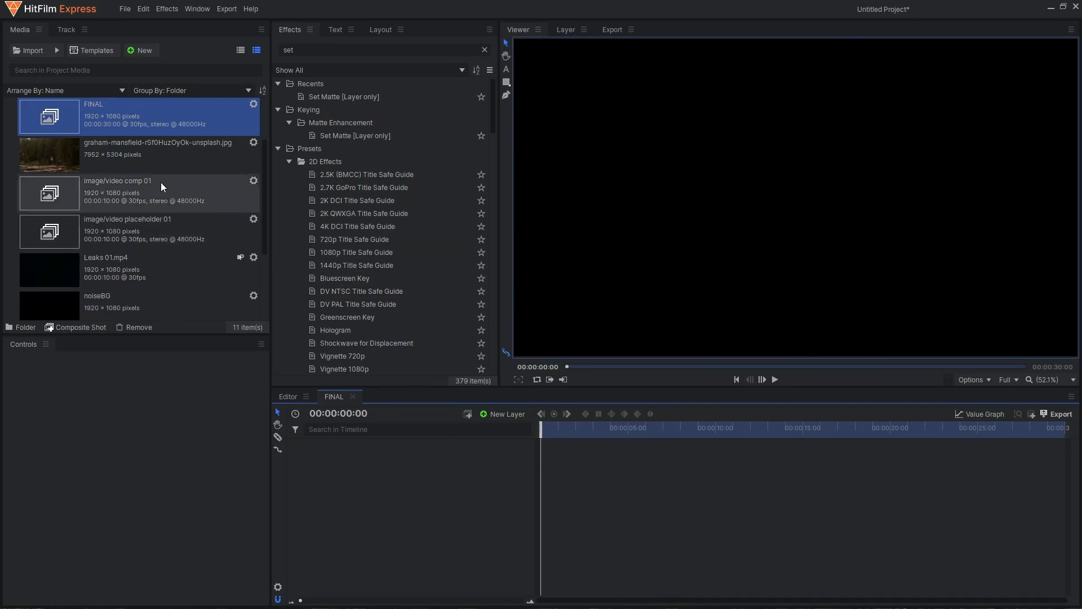
# - Place the scene 01 composite on the FINAL timeline at the start and preview it
pyautogui.scroll(-3, 98, 209)
pyautogui.moveTo(96, 229); pyautogui.dragTo(357, 476)
pyautogui.press('space')
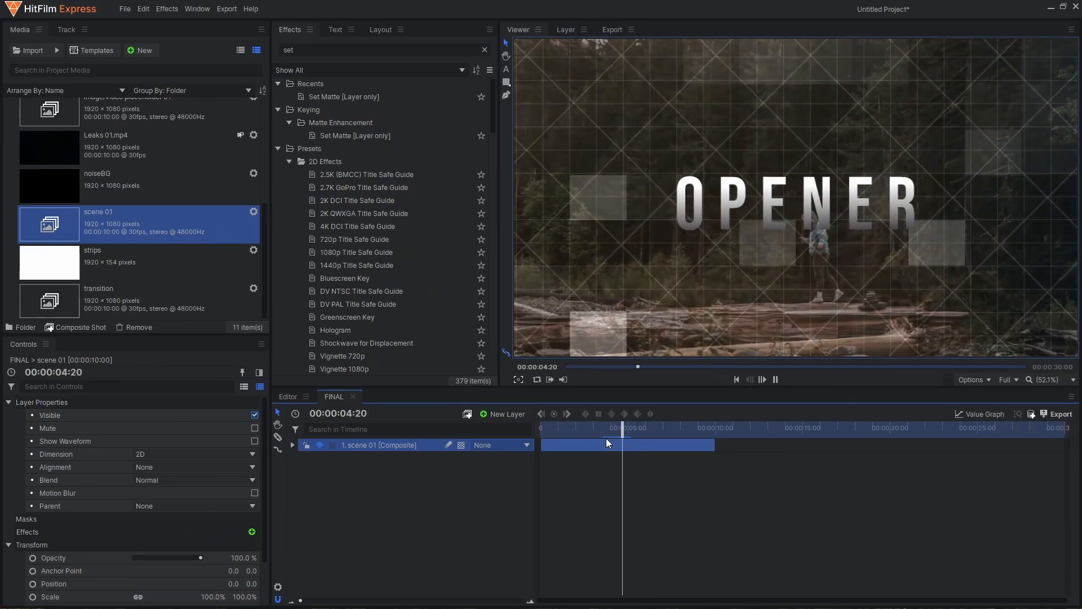
pyautogui.press('space')
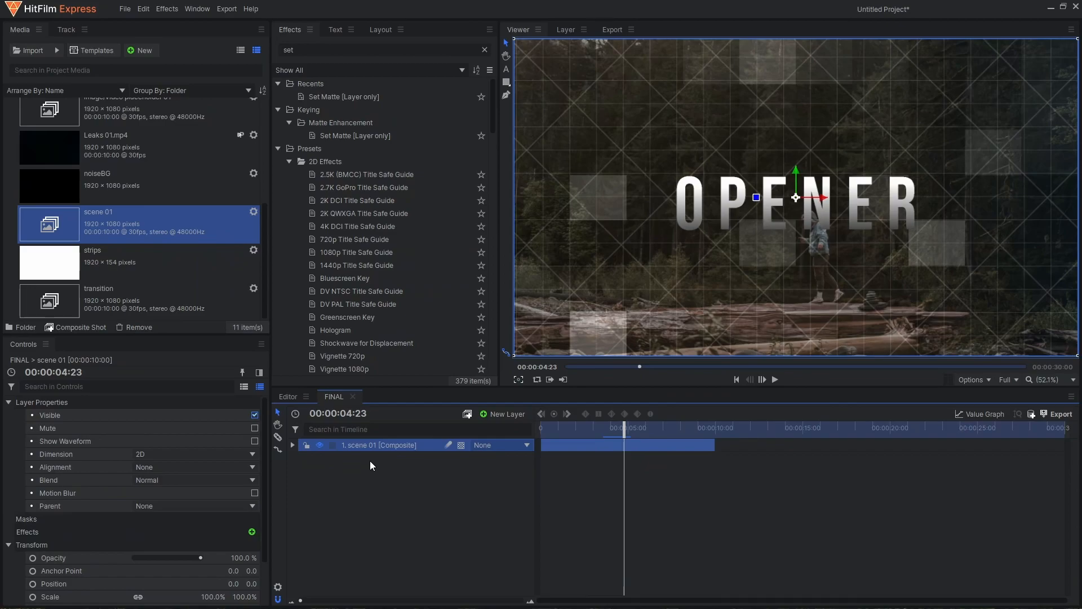
pyautogui.scroll(5, 130, 233)
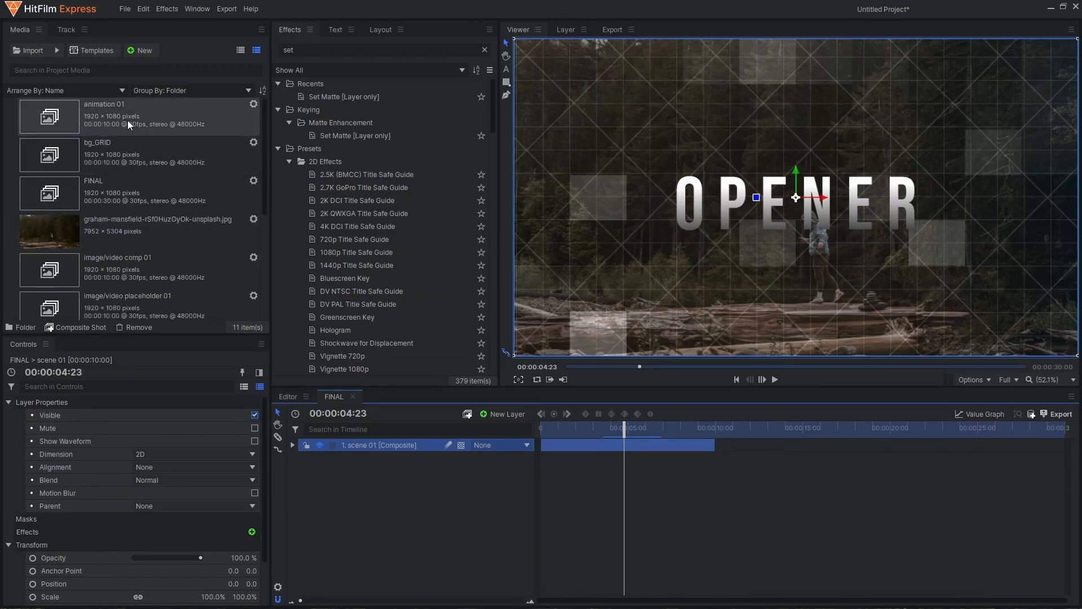
pyautogui.click(132, 117)
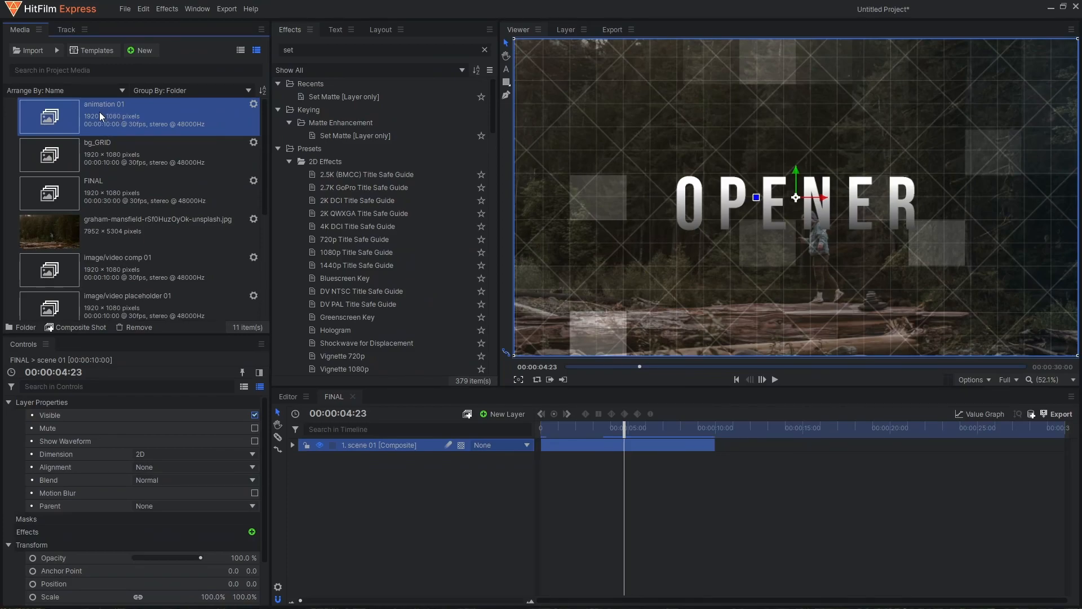
pyautogui.scroll(-3, 150, 249)
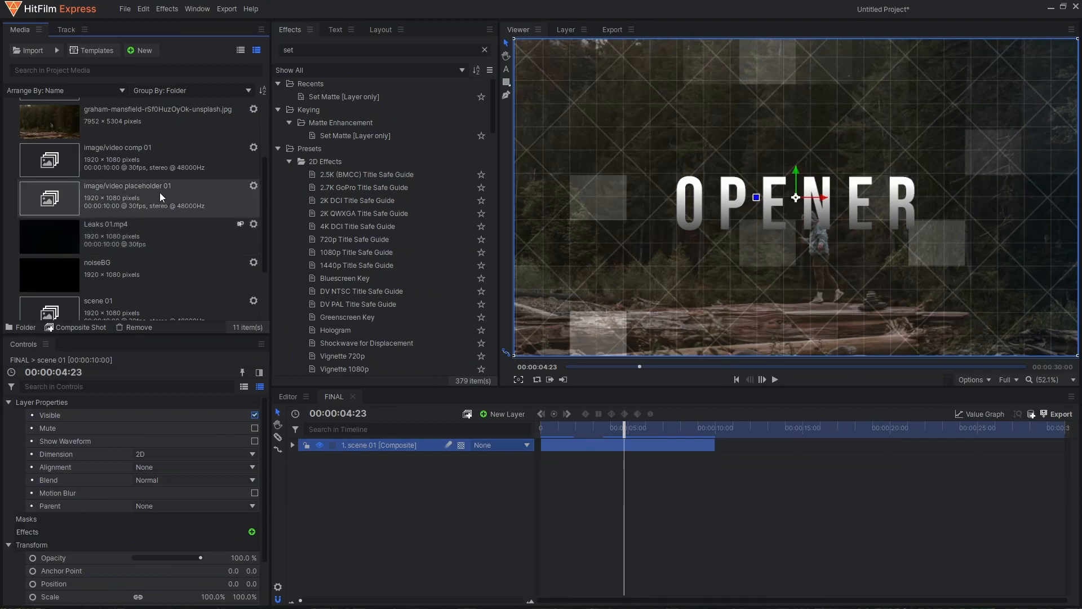
pyautogui.click(133, 156)
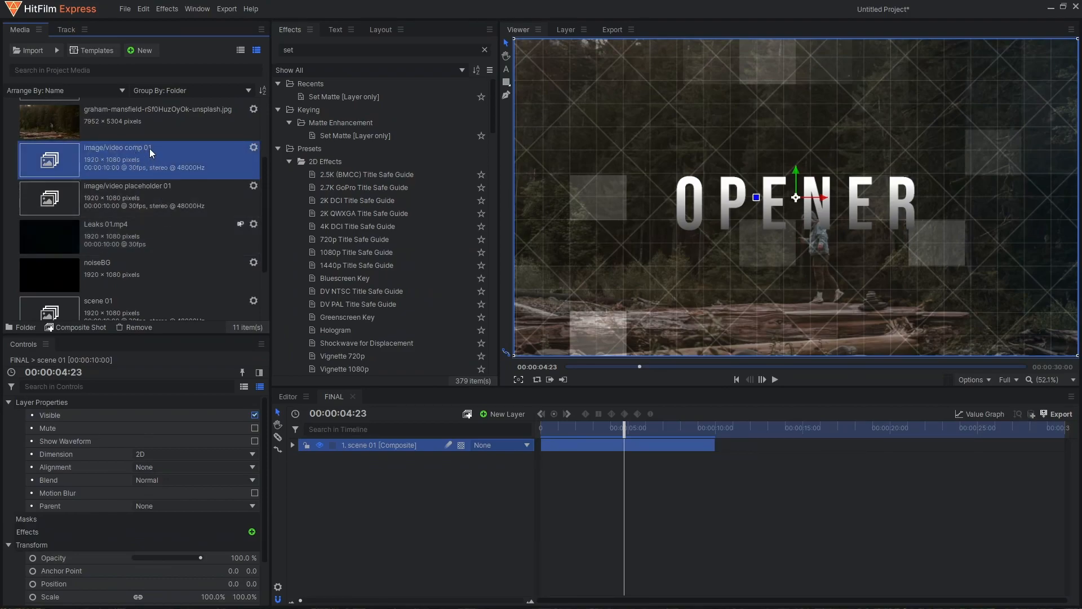
pyautogui.click(166, 191)
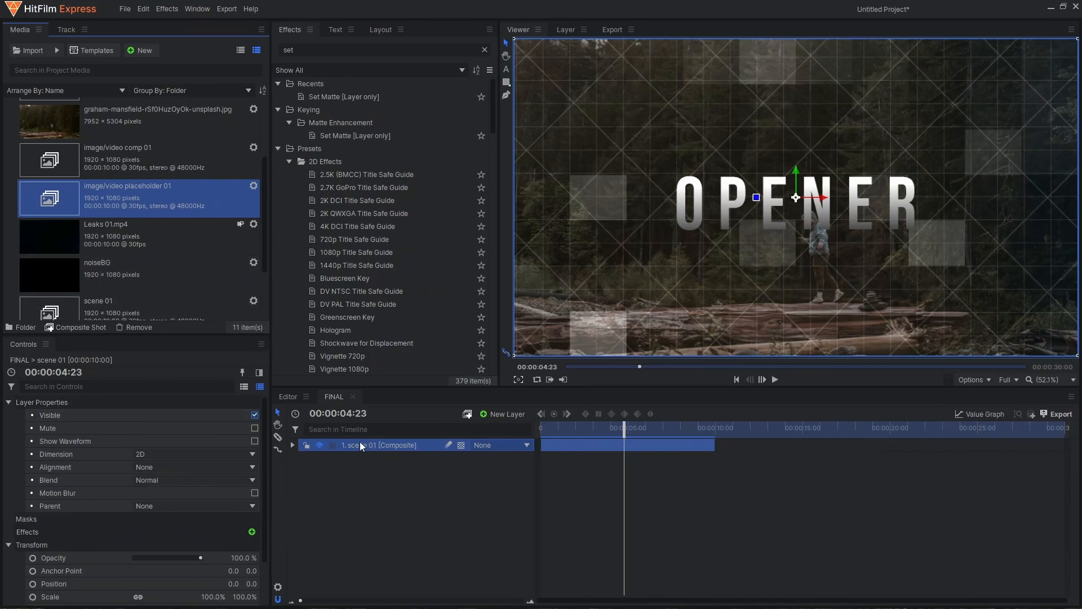
# - Duplicate the scene 01 composite in the project media, rename the copy scene 02, and open its timeline
pyautogui.scroll(-2, 113, 314)
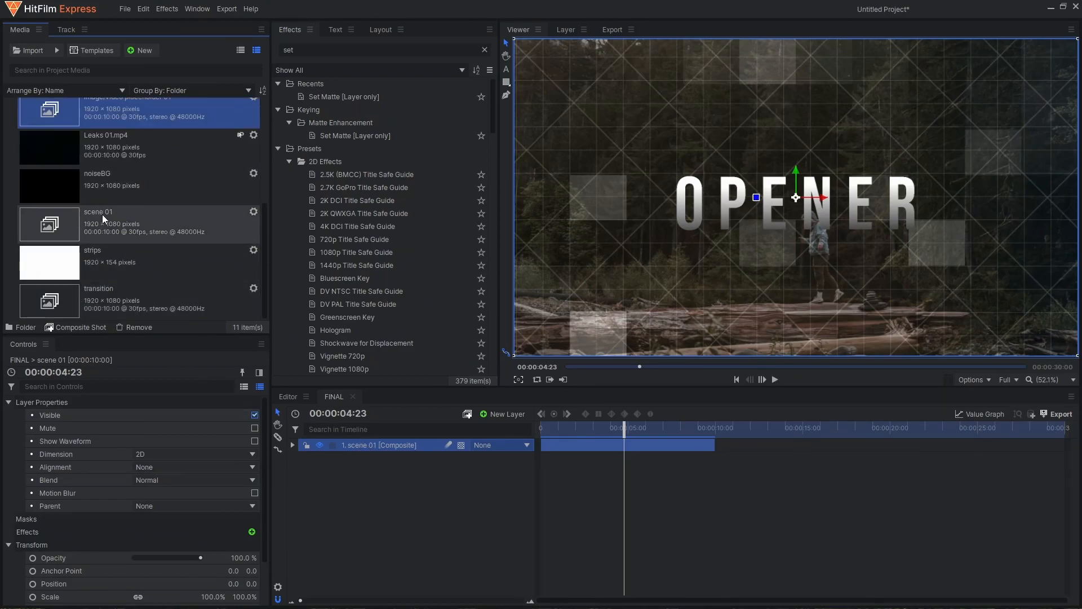
pyautogui.click(103, 221)
pyautogui.hotkey('ctrl', 'd')
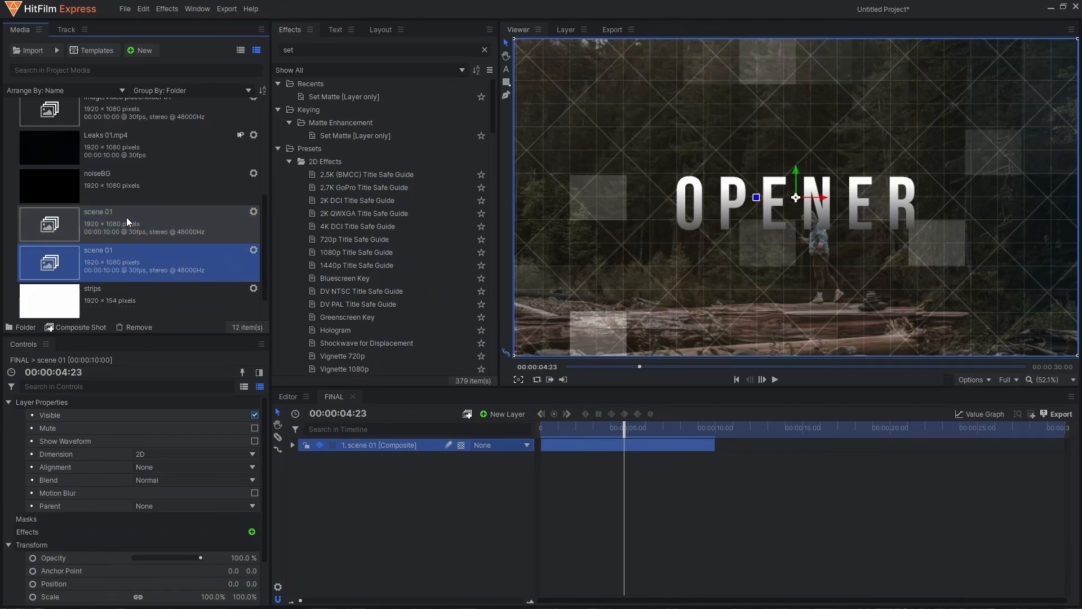
pyautogui.click(131, 243)
pyautogui.click(128, 246)
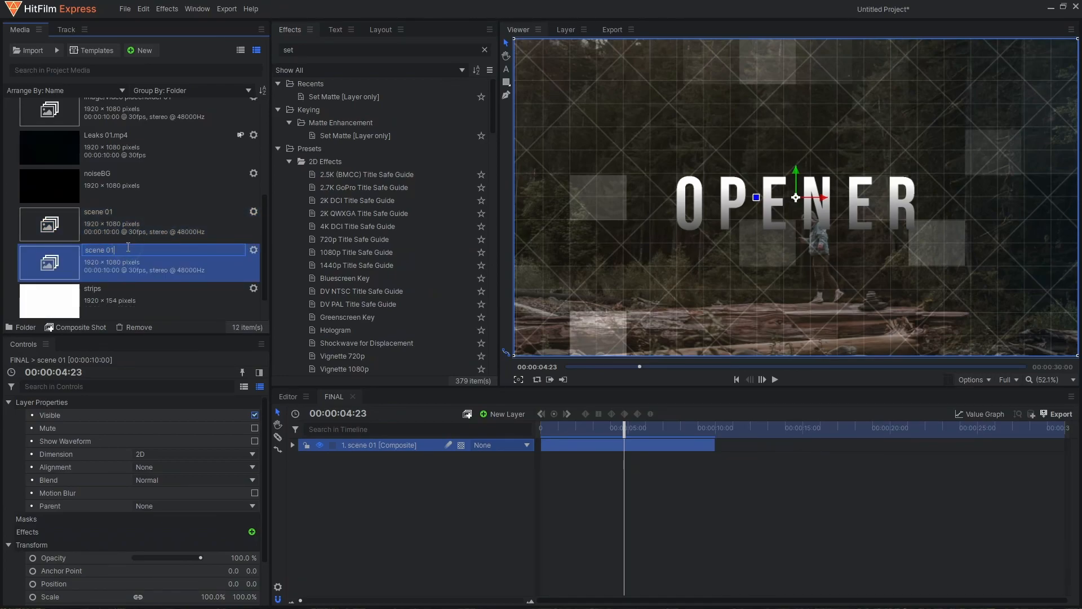
pyautogui.press('Return')
pyautogui.doubleClick(122, 260)
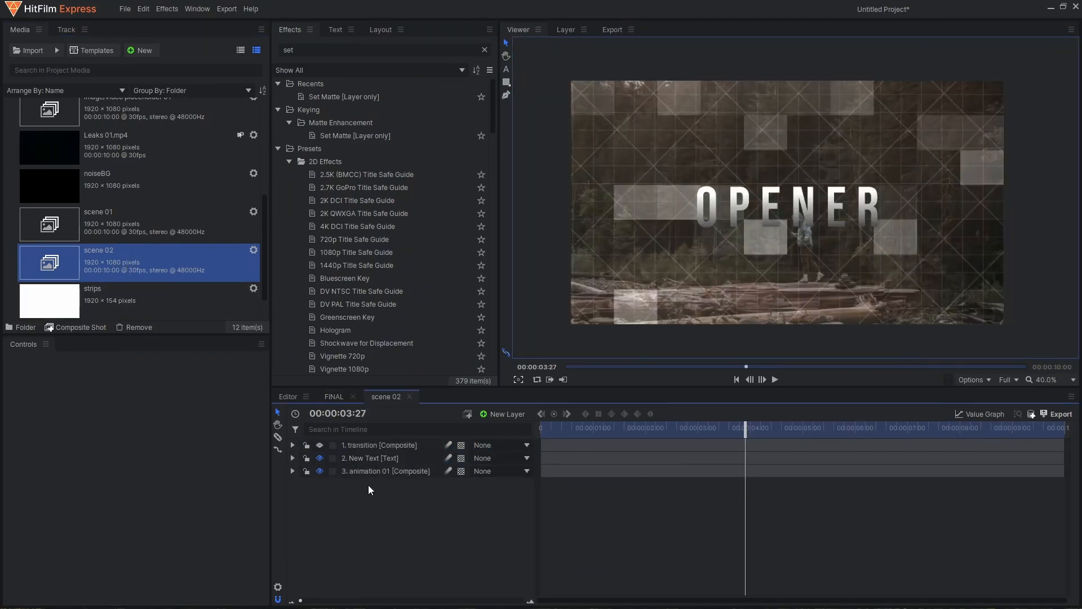
# - Duplicate the animation 01 composite in the project media and rename the copy animation 02
pyautogui.click(381, 472)
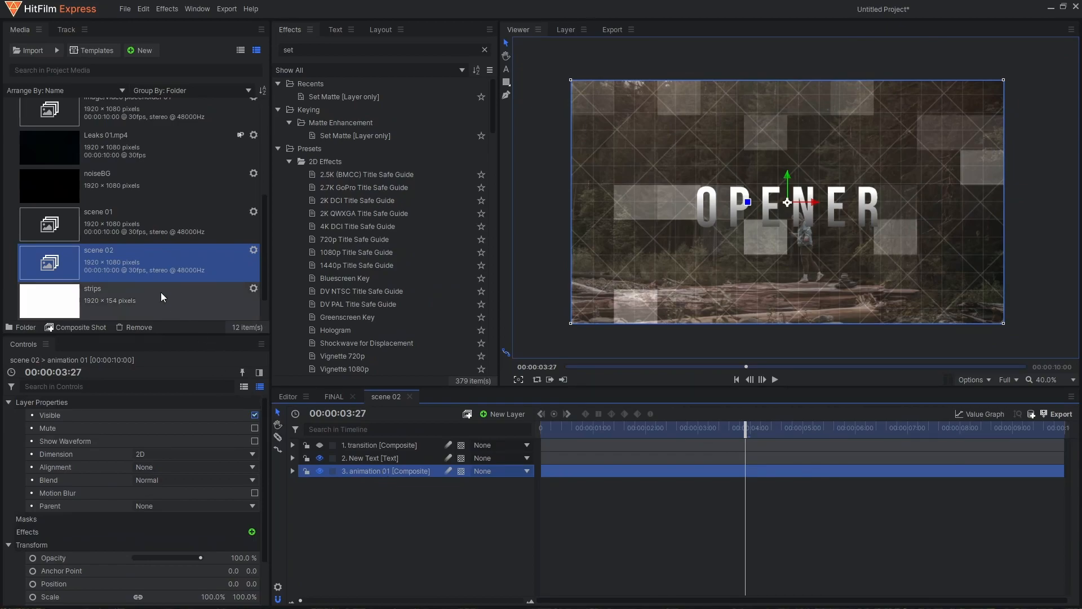
pyautogui.scroll(5, 111, 209)
pyautogui.click(99, 111)
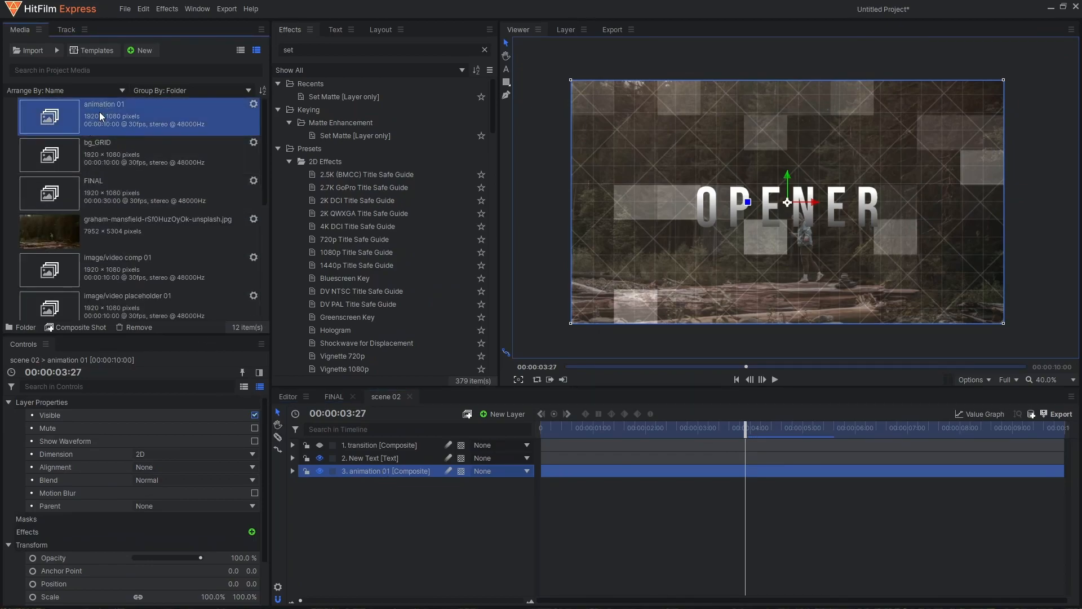
pyautogui.hotkey('ctrl', 'd')
pyautogui.click(127, 143)
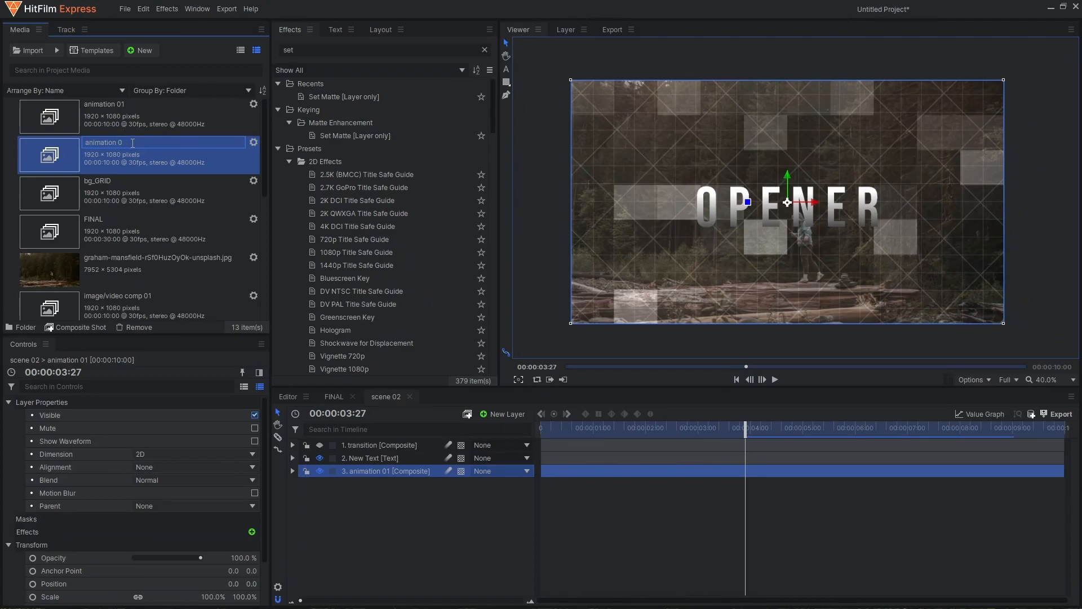
pyautogui.press('Return')
# - Replace the animation 01 layer in scene 02 with the animation 02 composite, keeping it below the text layer
pyautogui.moveTo(133, 147); pyautogui.dragTo(397, 510)
pyautogui.click(381, 472)
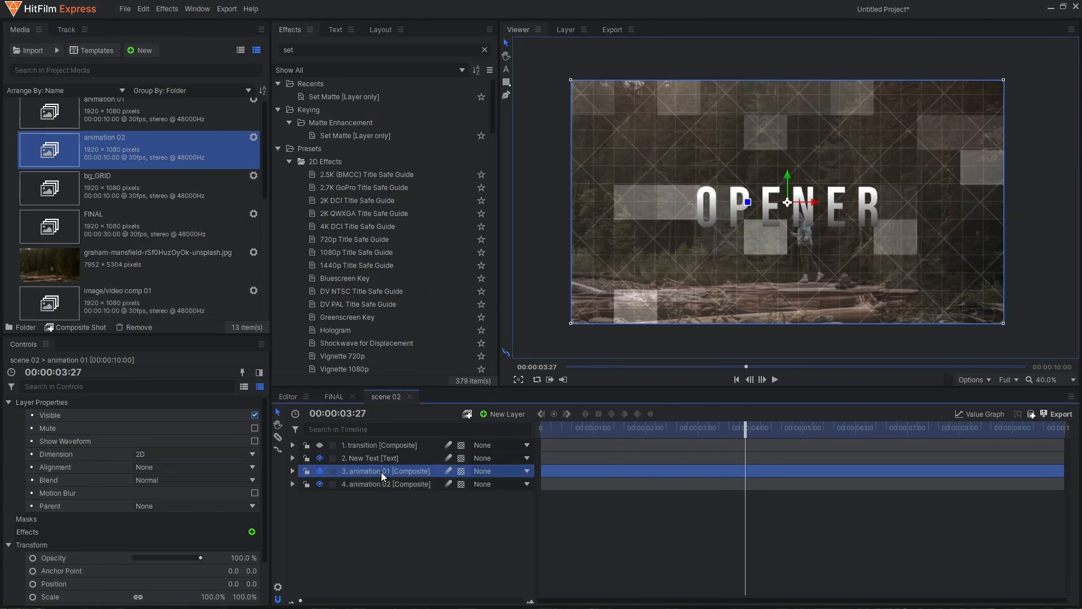
pyautogui.press('Delete')
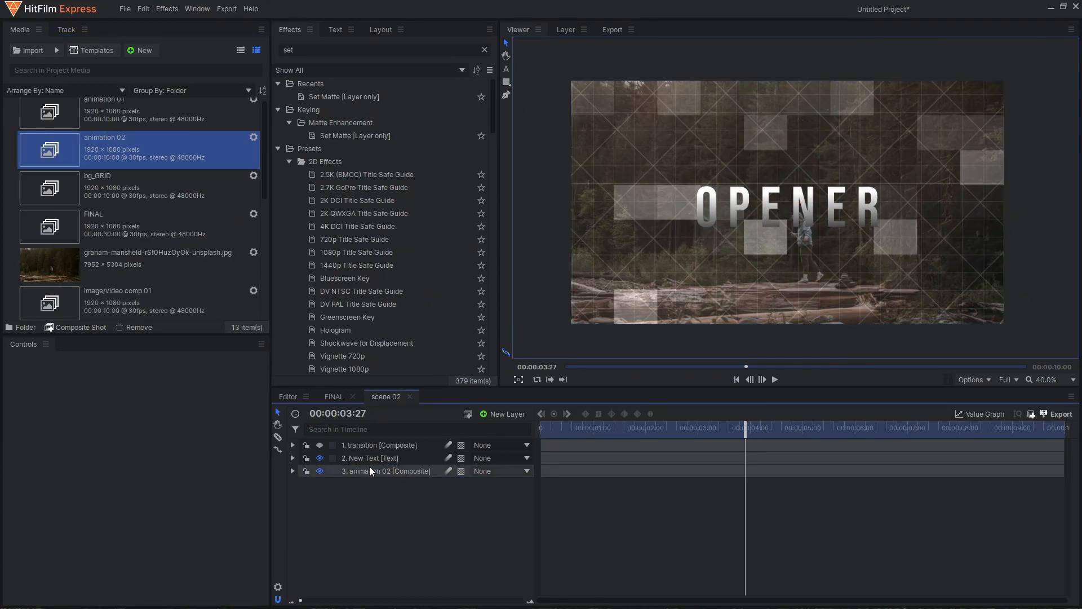
# - Open animation 02's timeline, duplicate the image/video comp 01 composite in the project media, and rename the copy image/video comp 02
pyautogui.doubleClick(361, 471)
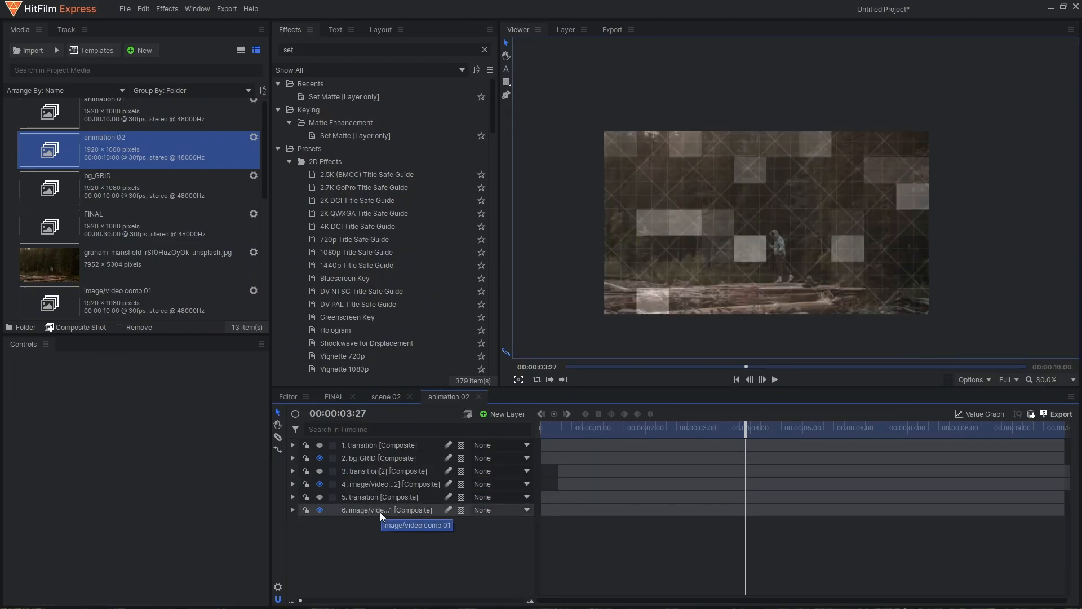
pyautogui.click(388, 511)
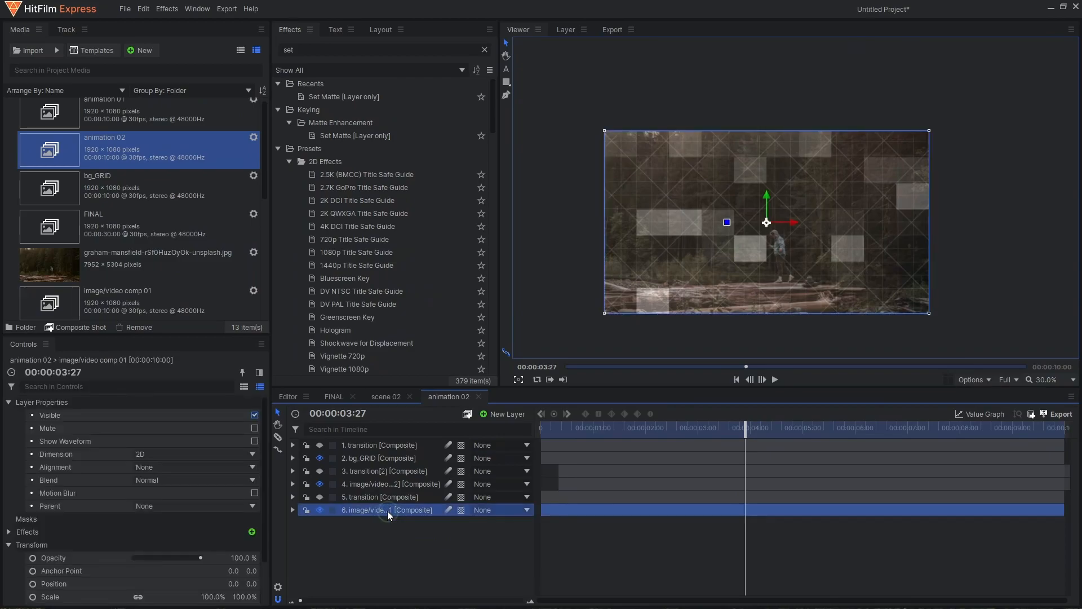
pyautogui.click(147, 304)
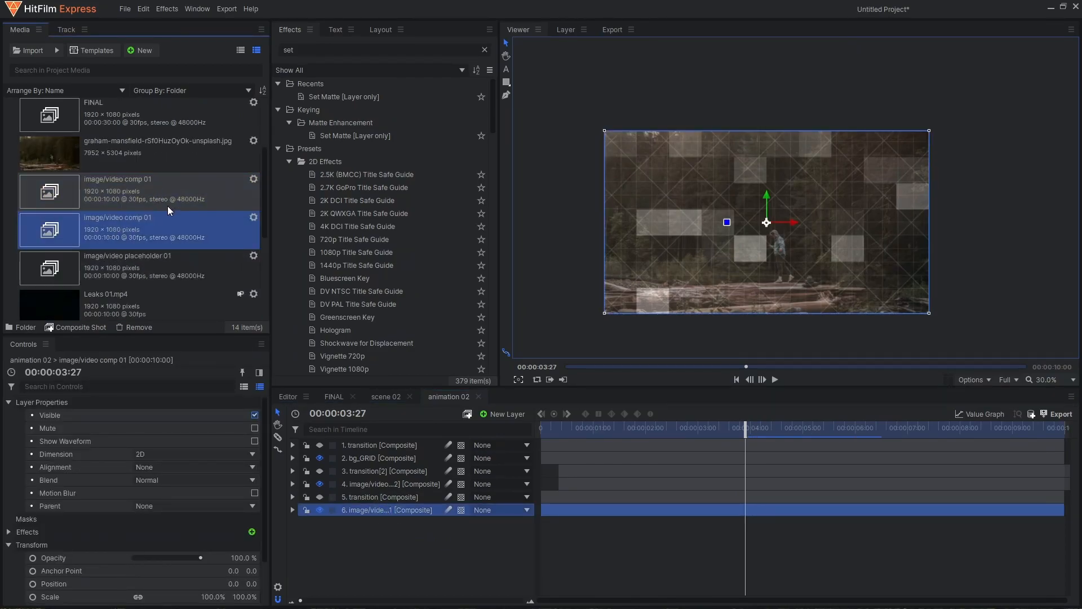
pyautogui.click(167, 218)
pyautogui.click(170, 218)
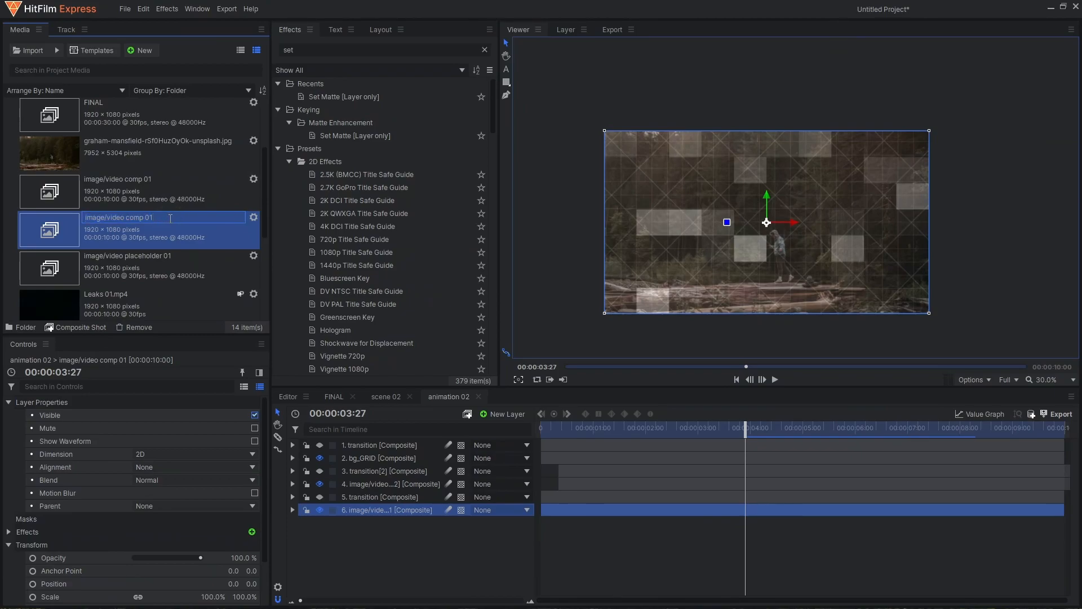
pyautogui.write('2')
pyautogui.press('Return')
# - Place image/video comp 02 at the bottom of animation 02 and paste image/video comp 01's Blur, Set Matte and Tint effects onto it
pyautogui.moveTo(126, 226); pyautogui.dragTo(385, 509)
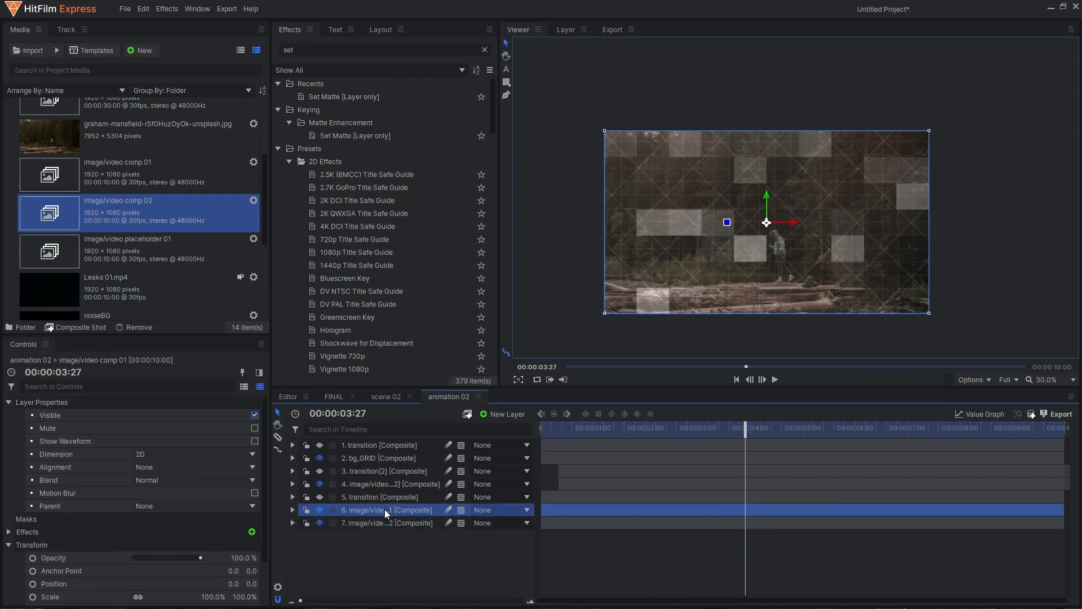
pyautogui.click(8, 531)
pyautogui.scroll(-3, 57, 538)
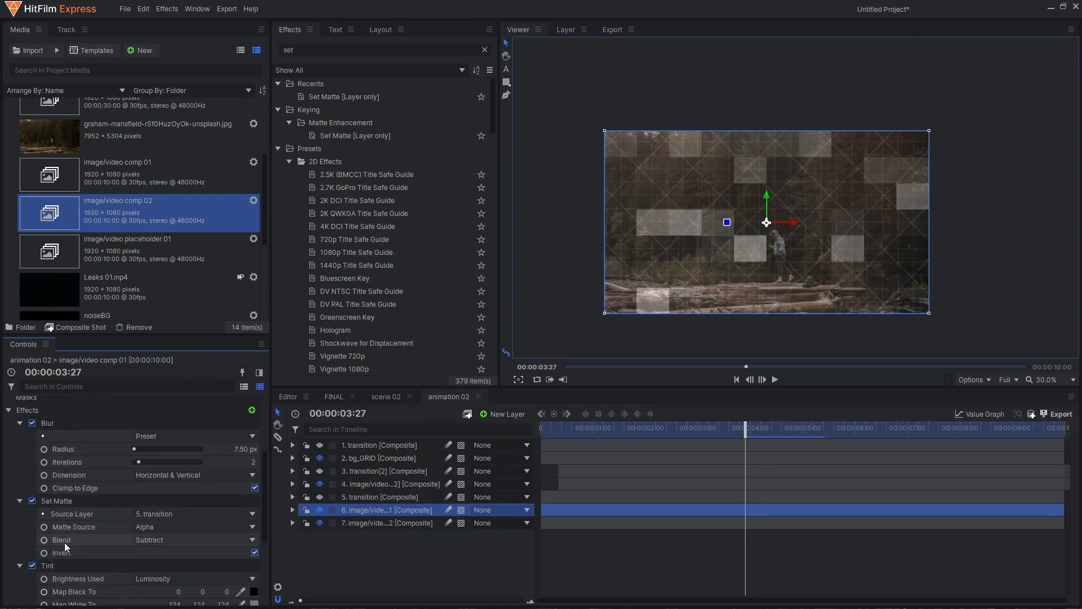
pyautogui.rightClick(366, 512)
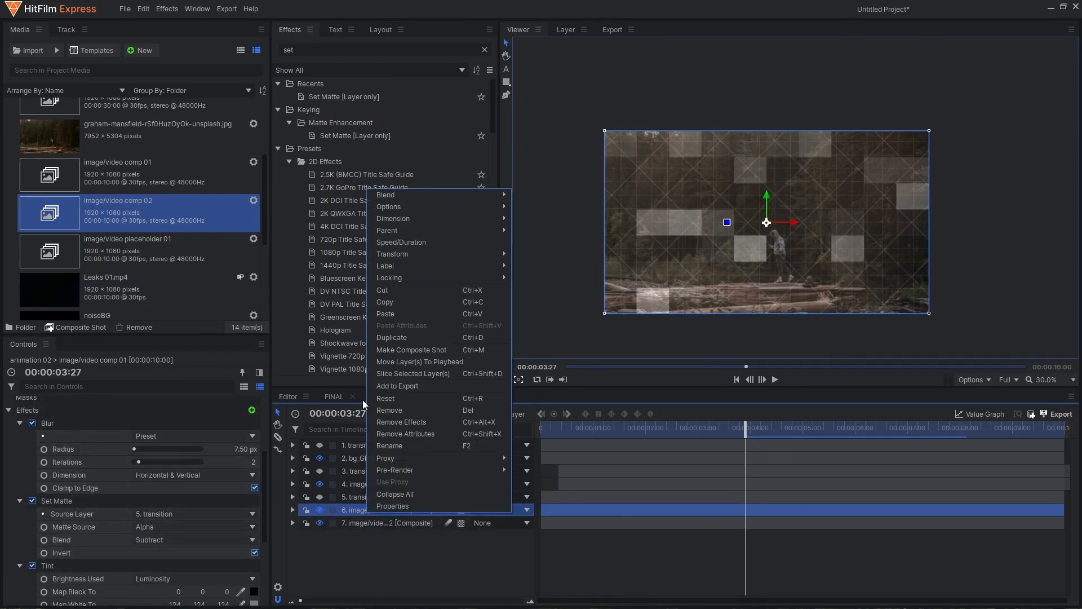
pyautogui.click(382, 301)
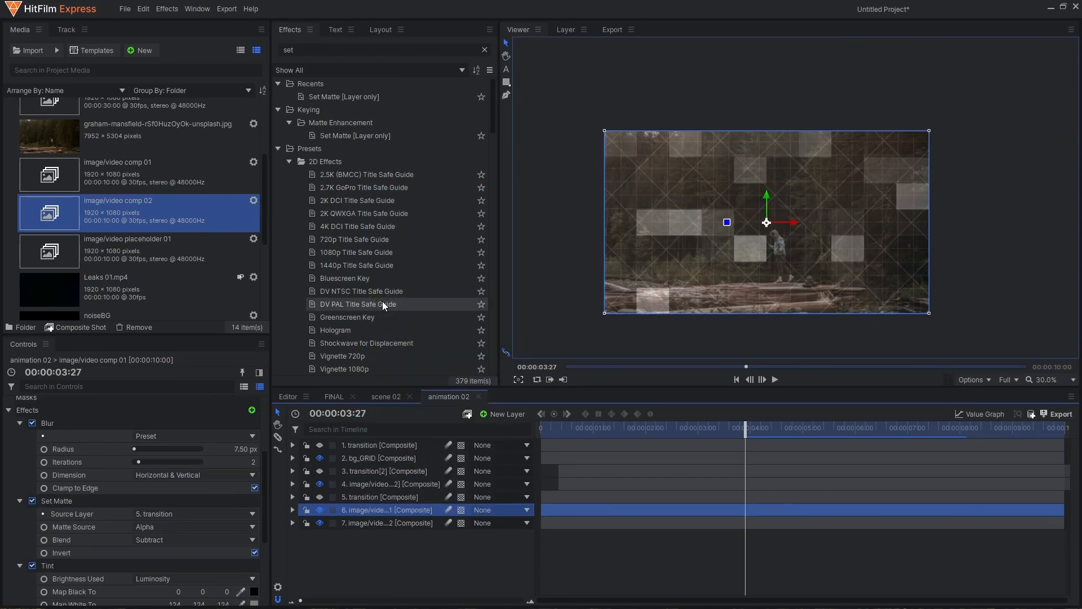
pyautogui.rightClick(375, 523)
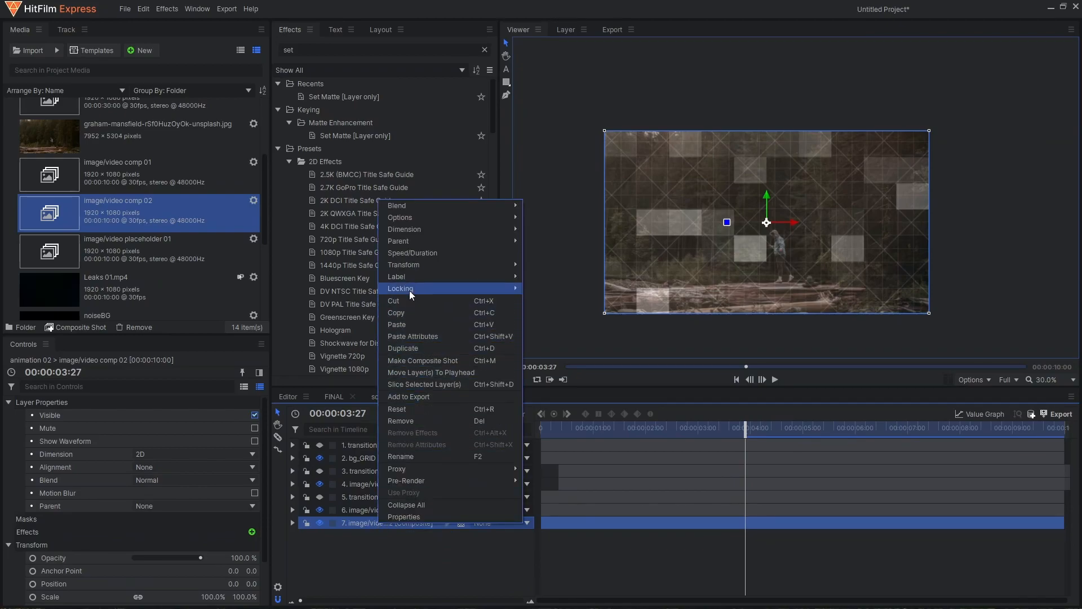
pyautogui.click(404, 337)
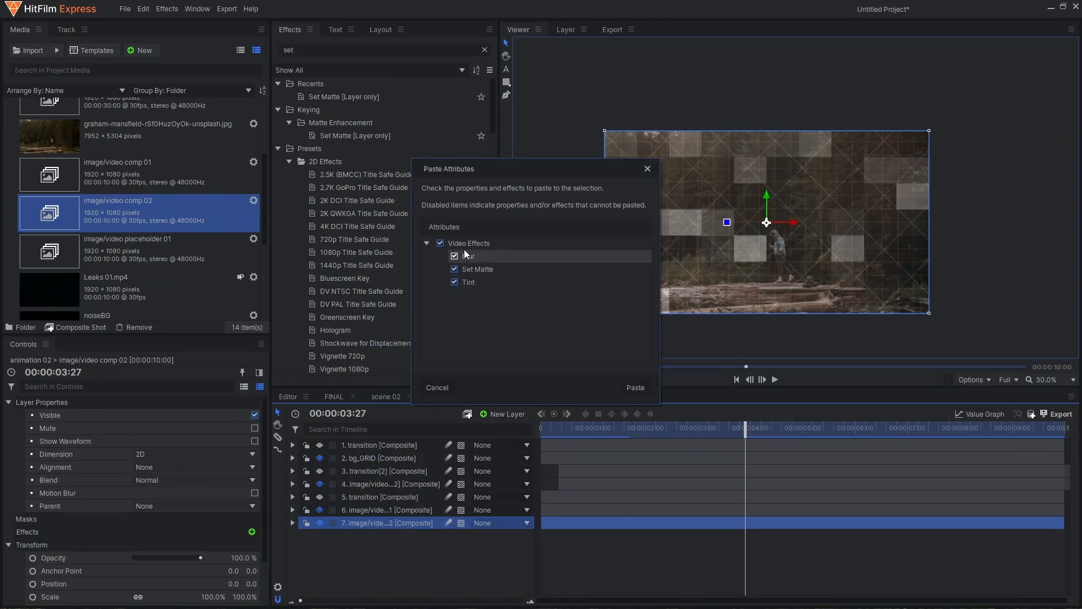
pyautogui.click(638, 394)
# - Delete the bottom image/video comp 01 layer from animation 02 and check the effects on the image/video comp 02 layer
pyautogui.click(358, 510)
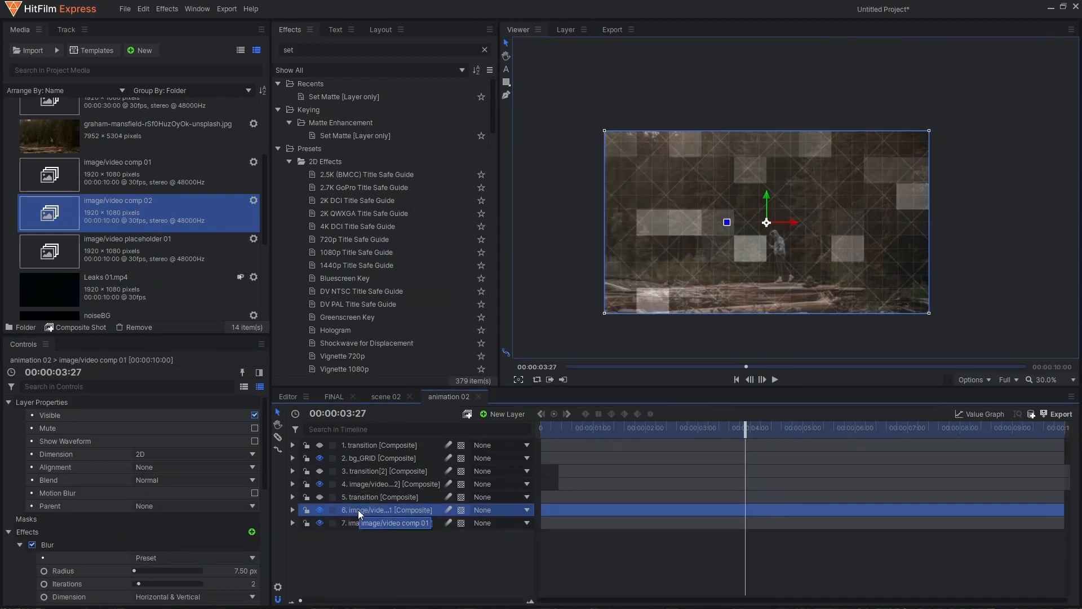
pyautogui.press('Delete')
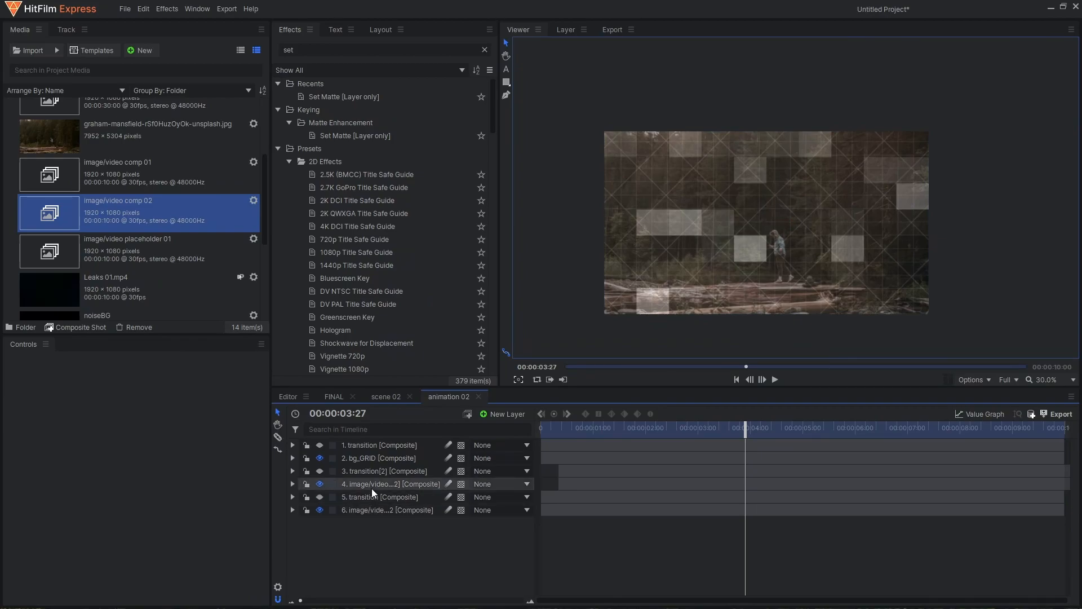
pyautogui.click(363, 511)
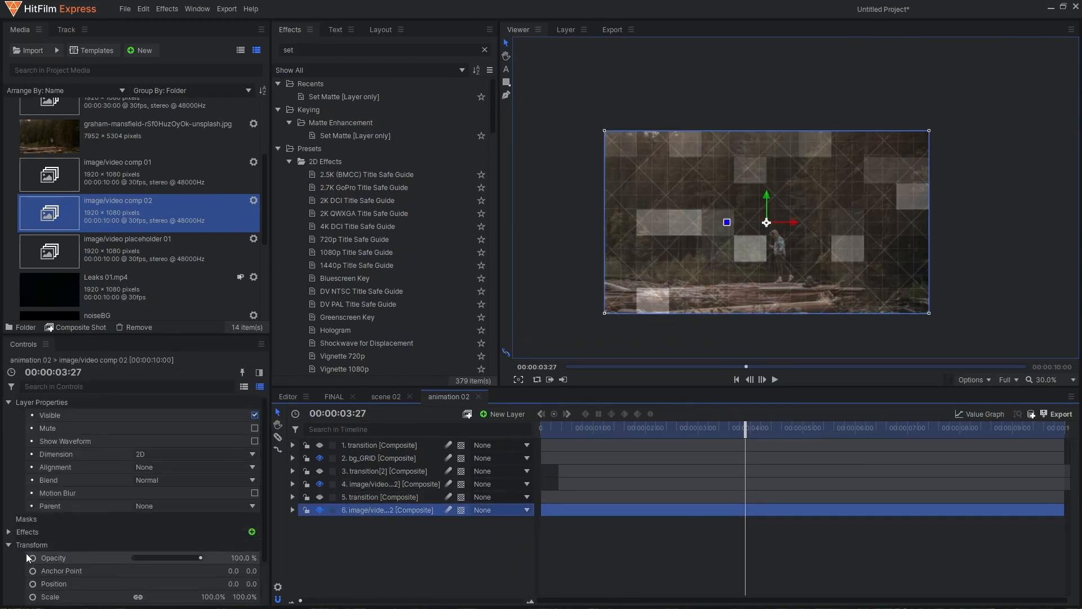
pyautogui.click(9, 531)
pyautogui.scroll(-3, 112, 544)
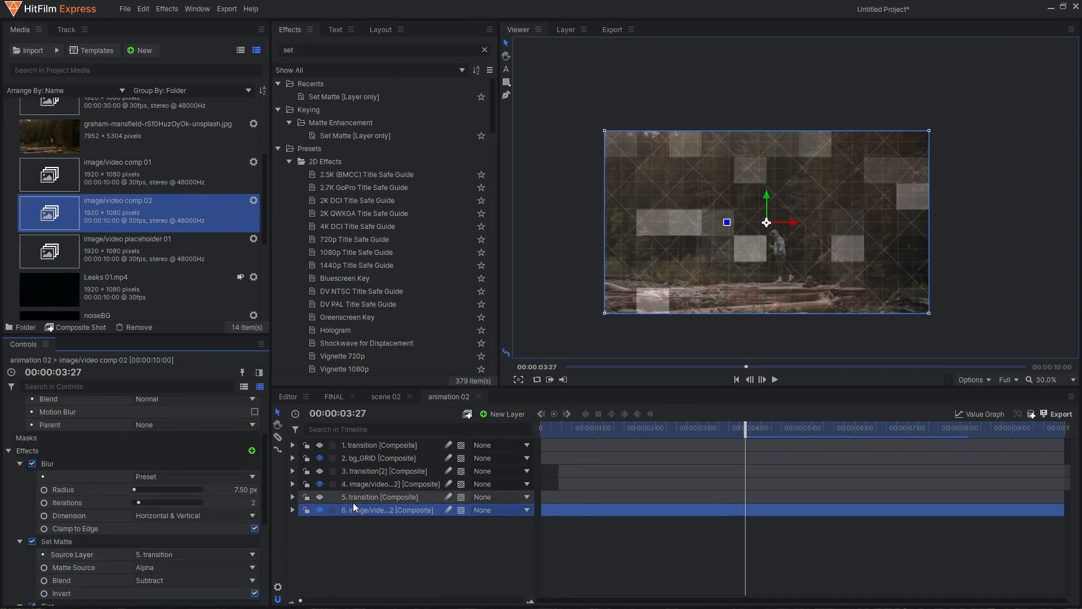
# - Delete the image/video comp 01[2] layer and its transition[2] matte layer from animation 02
pyautogui.click(367, 488)
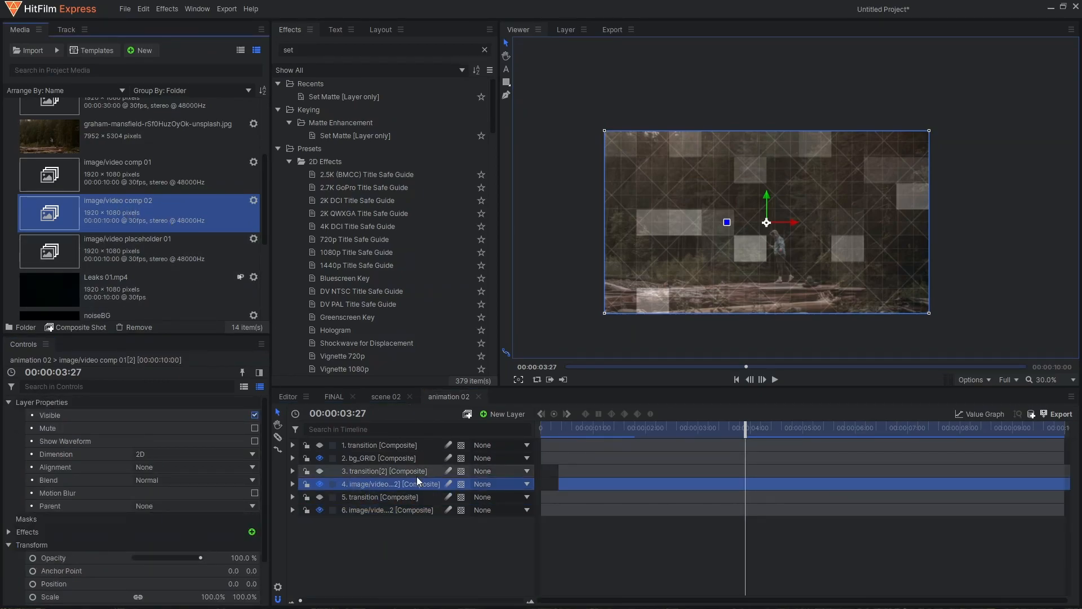
pyautogui.keyDown('ctrl'); pyautogui.click(390, 471); pyautogui.keyUp('ctrl')
pyautogui.press('Delete')
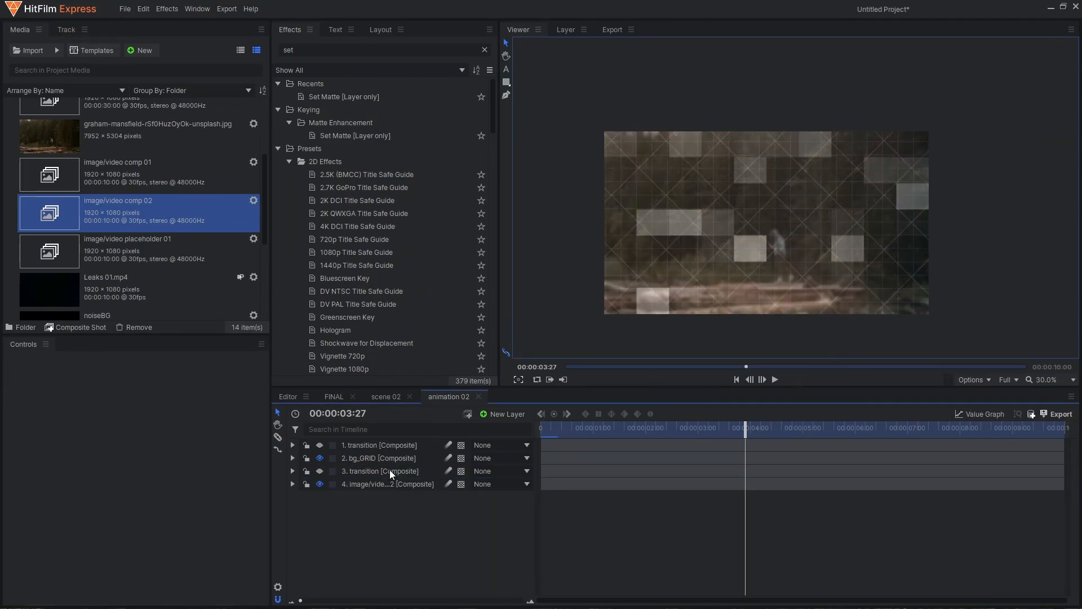
# - Duplicate the lower transition and image/video comp 02 layers together and shift the copies to start at 00:00:00:20
pyautogui.click(371, 488)
pyautogui.keyDown('ctrl'); pyautogui.click(387, 468); pyautogui.keyUp('ctrl')
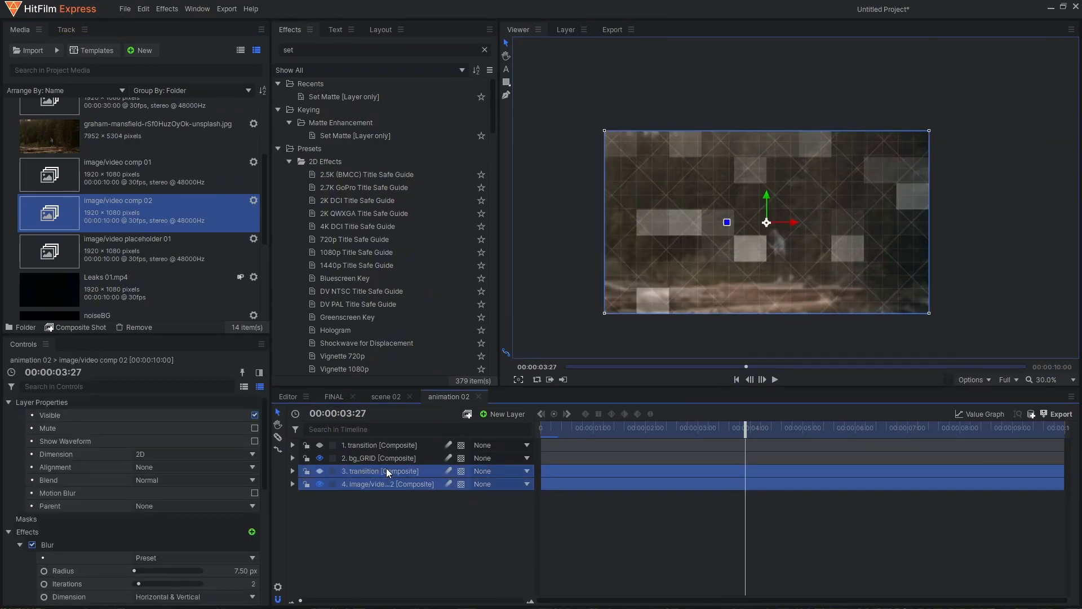
pyautogui.hotkey('ctrl', 'z')
pyautogui.click(564, 431)
pyautogui.moveTo(563, 433); pyautogui.dragTo(593, 476)
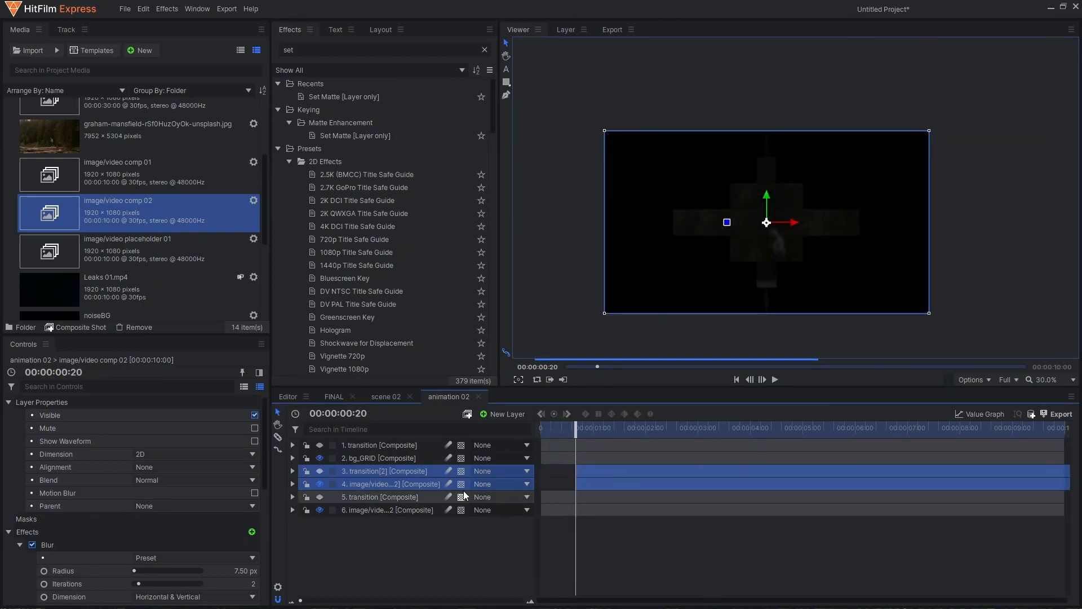
# - Remove the Blur effect from the duplicated image/video comp 02[2] layer
pyautogui.click(381, 479)
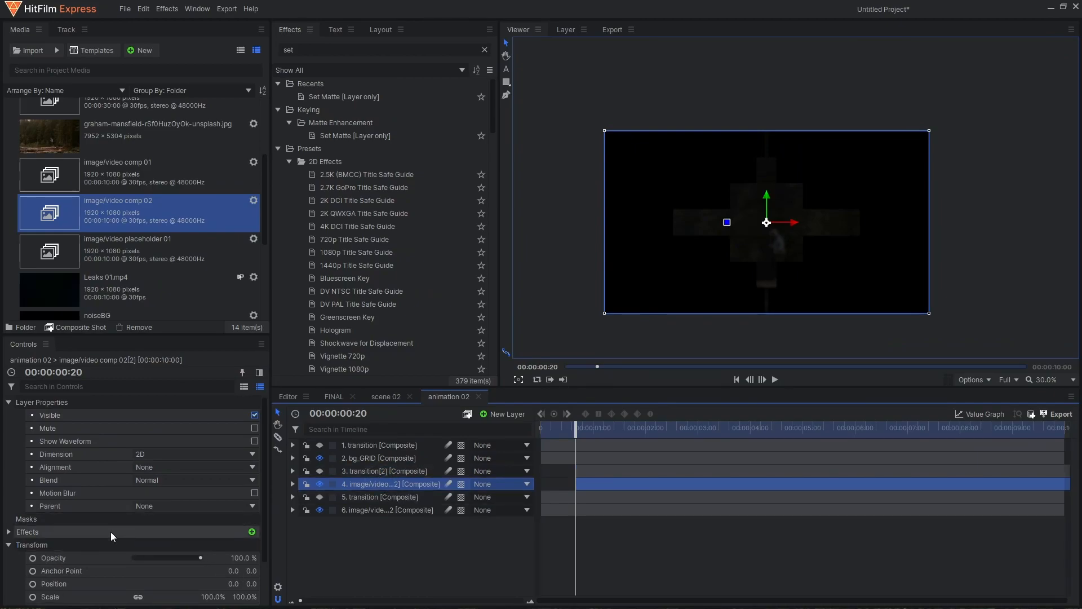
pyautogui.click(22, 533)
pyautogui.scroll(-1, 98, 554)
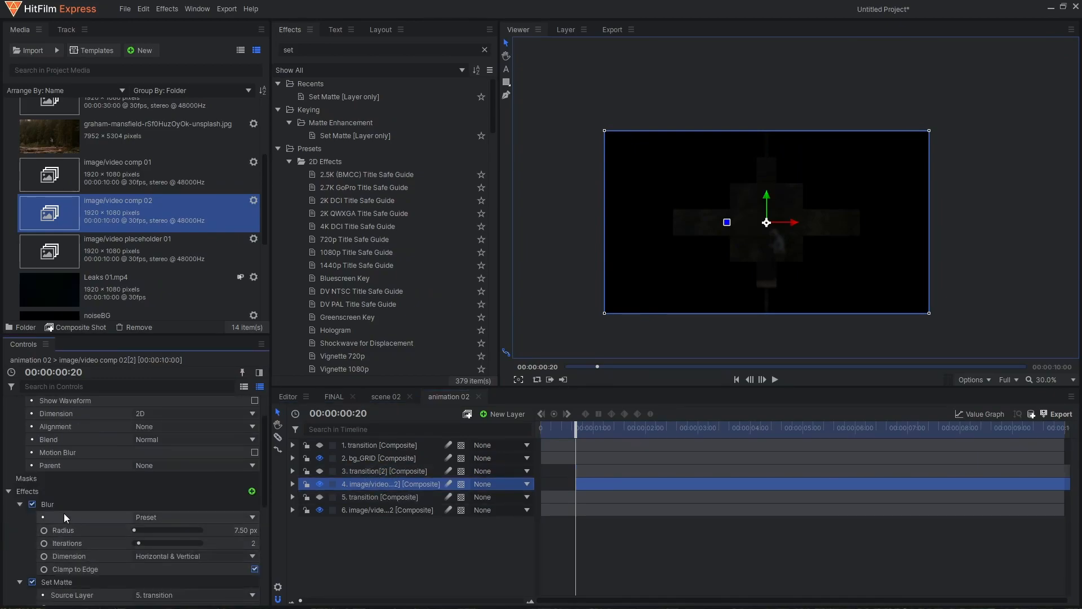
pyautogui.click(61, 501)
# - Set the Set Matte source layer of the image/video comp 02[2] layer to 3. transition[2] and check the result along the timeline
pyautogui.click(374, 458)
pyautogui.click(389, 444)
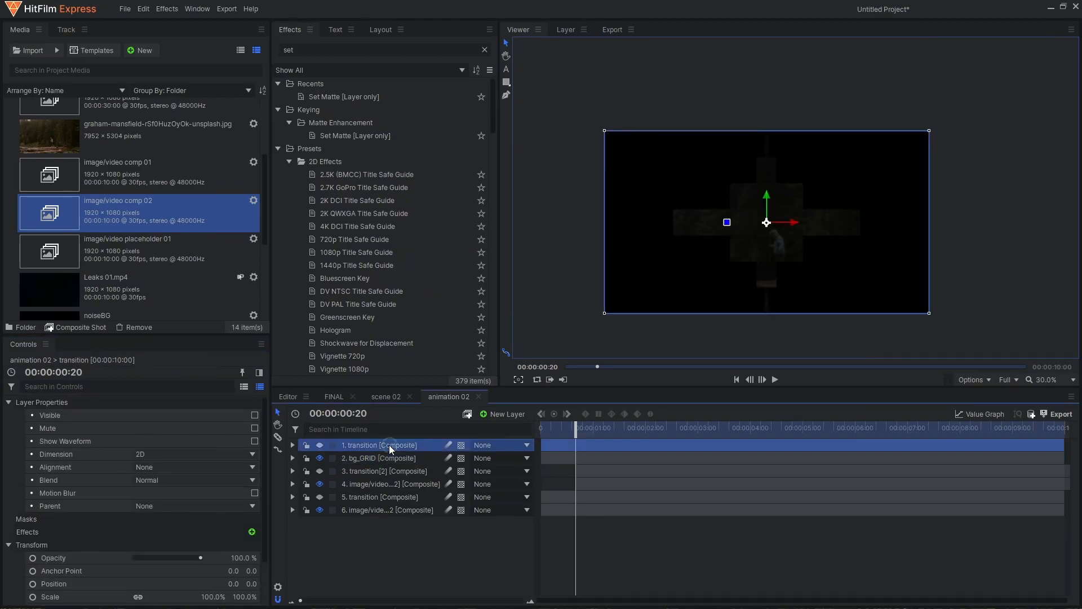
pyautogui.click(372, 458)
pyautogui.moveTo(583, 429); pyautogui.dragTo(621, 431)
pyautogui.click(388, 471)
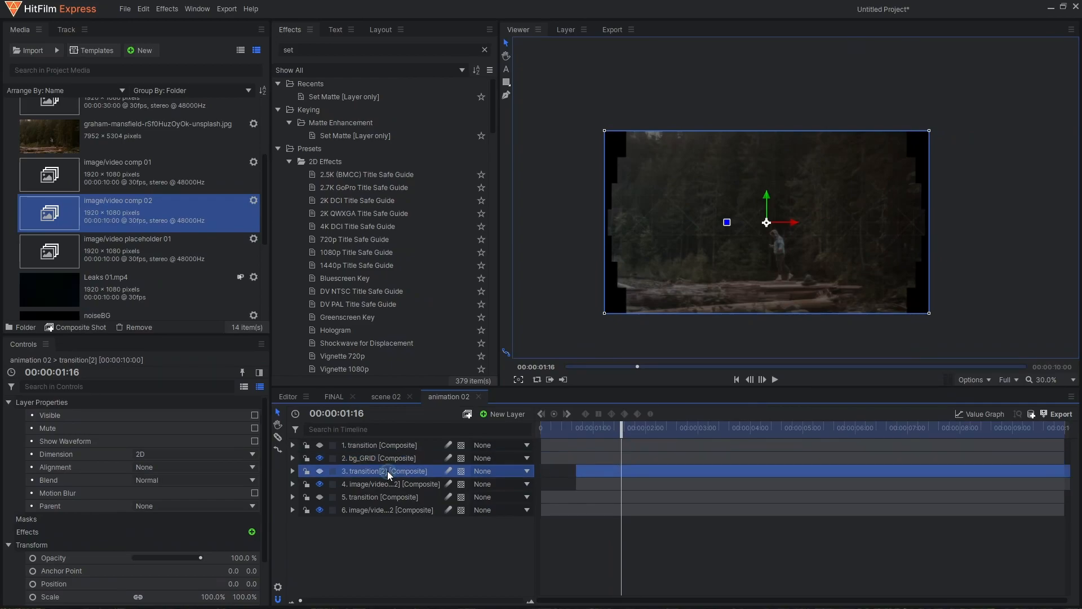
pyautogui.click(387, 485)
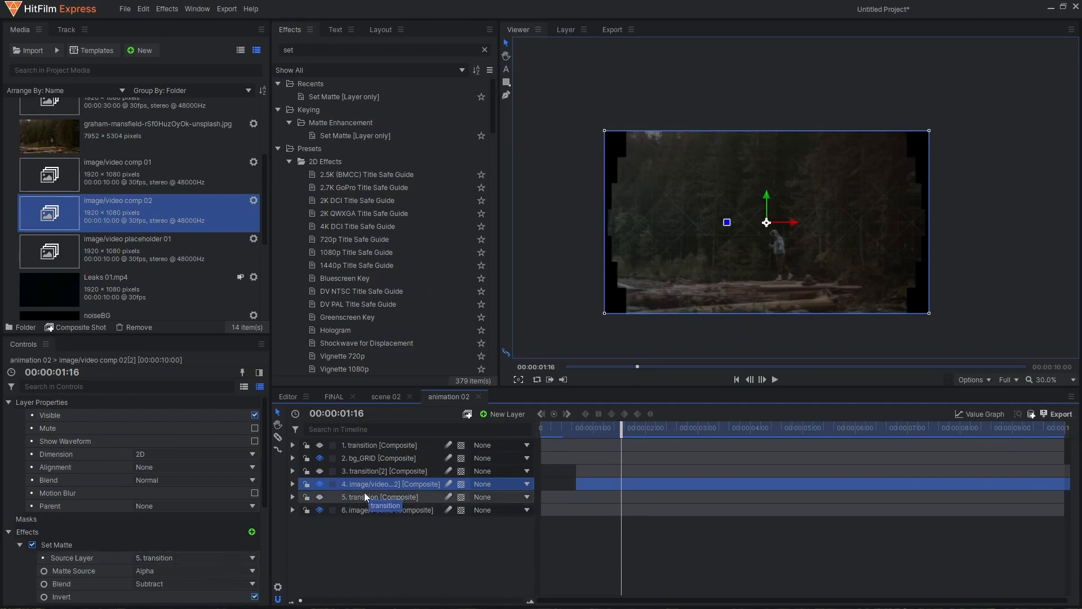
pyautogui.click(172, 558)
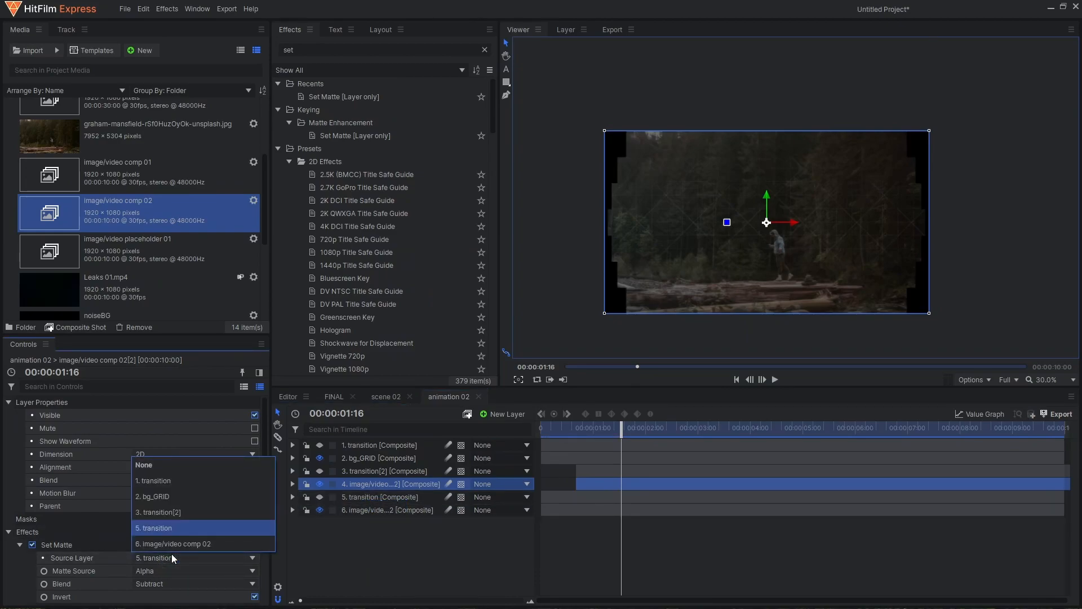
pyautogui.click(167, 512)
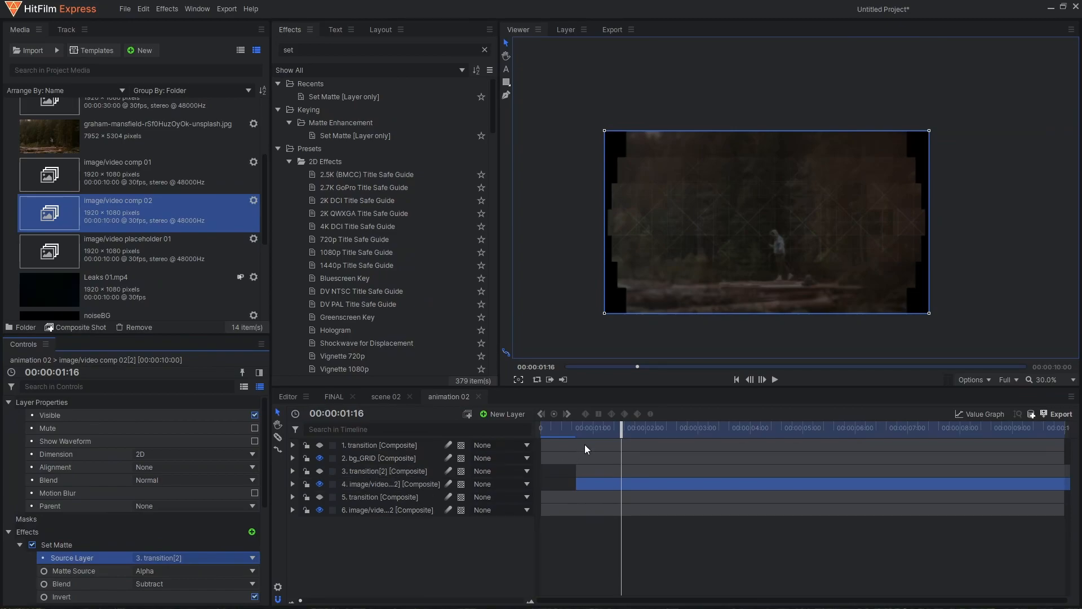
pyautogui.moveTo(589, 430); pyautogui.dragTo(640, 445)
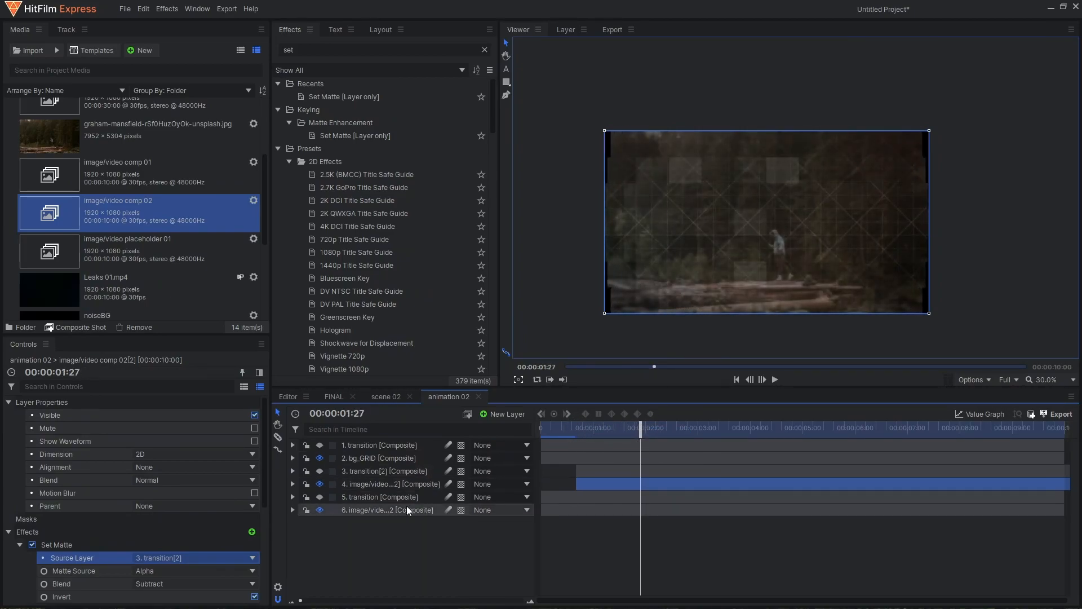
# - From inside image/video comp 02, duplicate the image/video placeholder 01 composite in the project media and rename the copy image/video placeholder 02
pyautogui.doubleClick(393, 508)
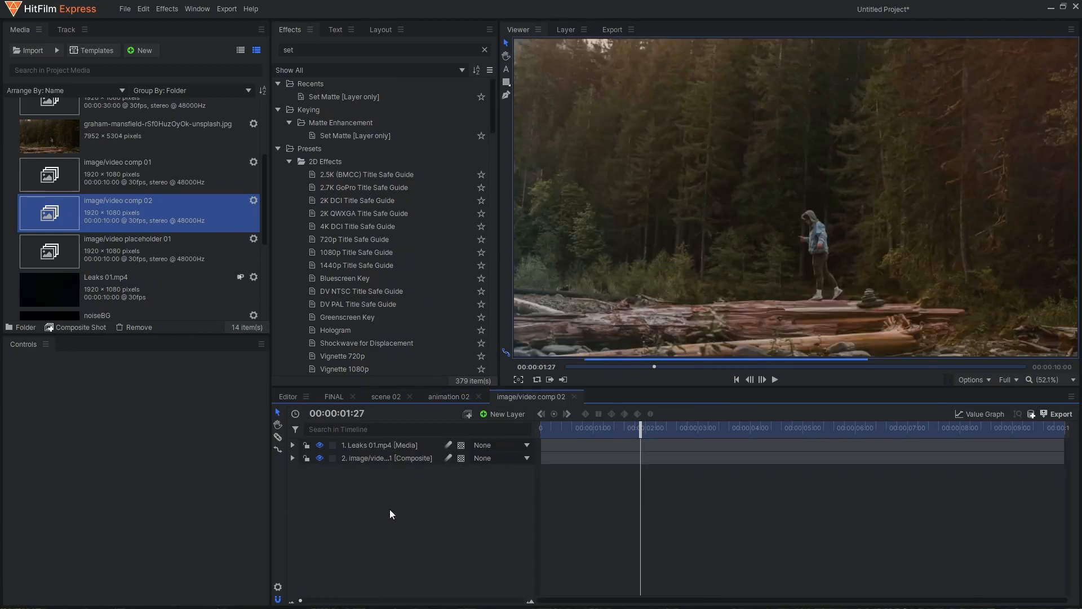
pyautogui.click(380, 459)
pyautogui.click(117, 252)
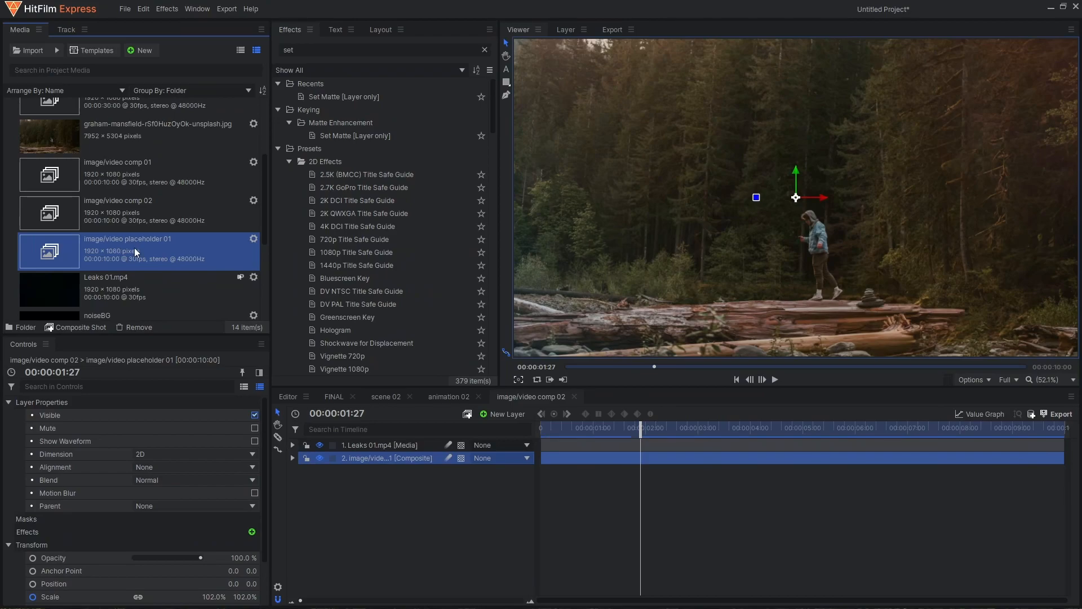
pyautogui.hotkey('ctrl', 'd')
pyautogui.click(184, 280)
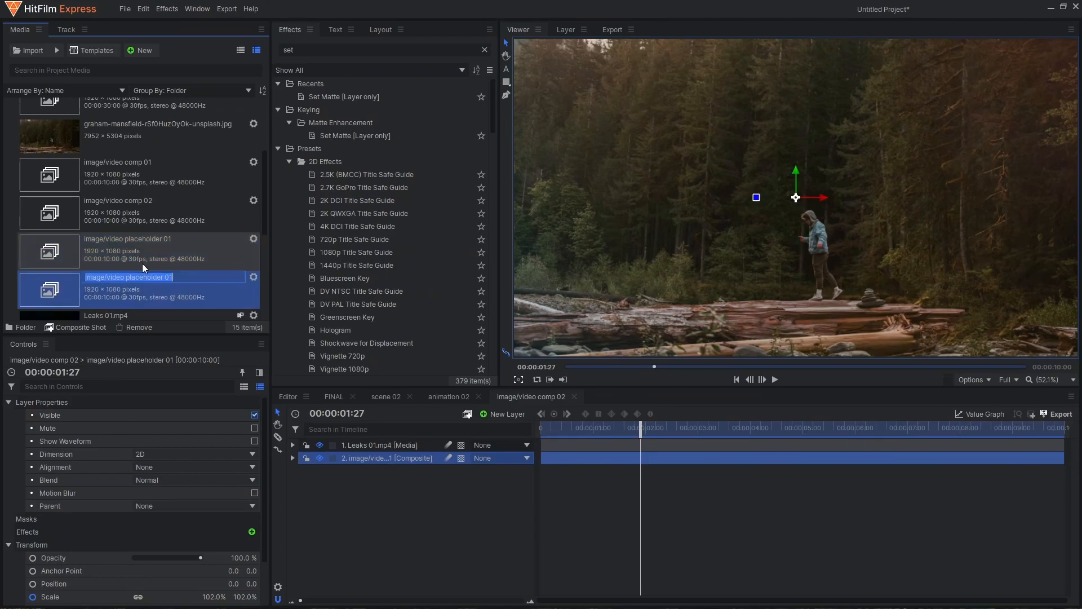
pyautogui.click(186, 278)
pyautogui.write('2')
pyautogui.press('Return')
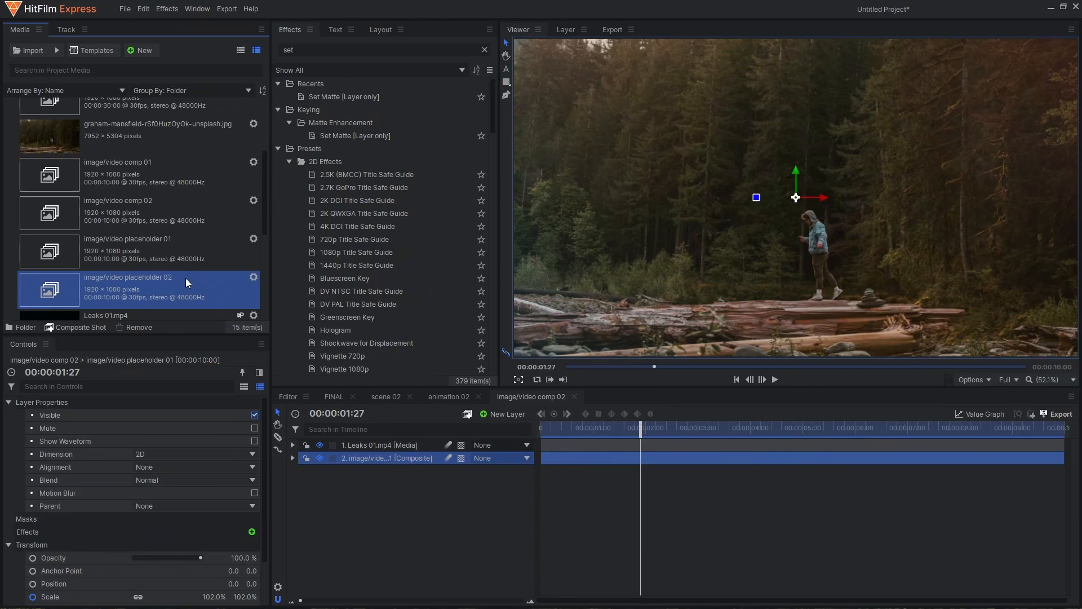
# - Add image/video placeholder 02 as the bottom layer of image/video comp 02 and paste the placeholder 01 layer's Scale attribute onto it
pyautogui.moveTo(145, 287); pyautogui.dragTo(372, 466)
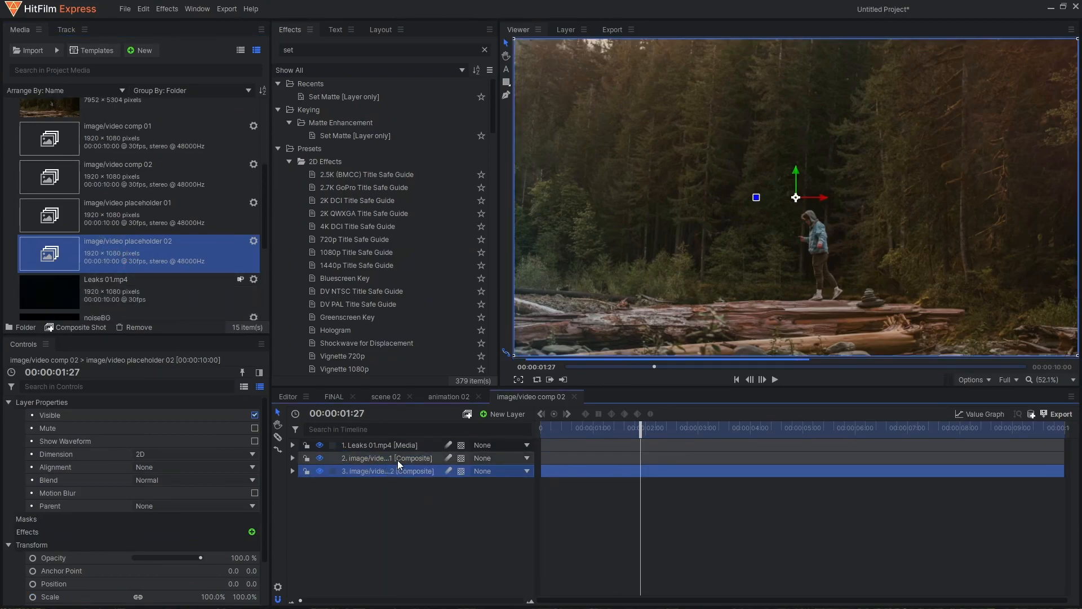
pyautogui.click(380, 472)
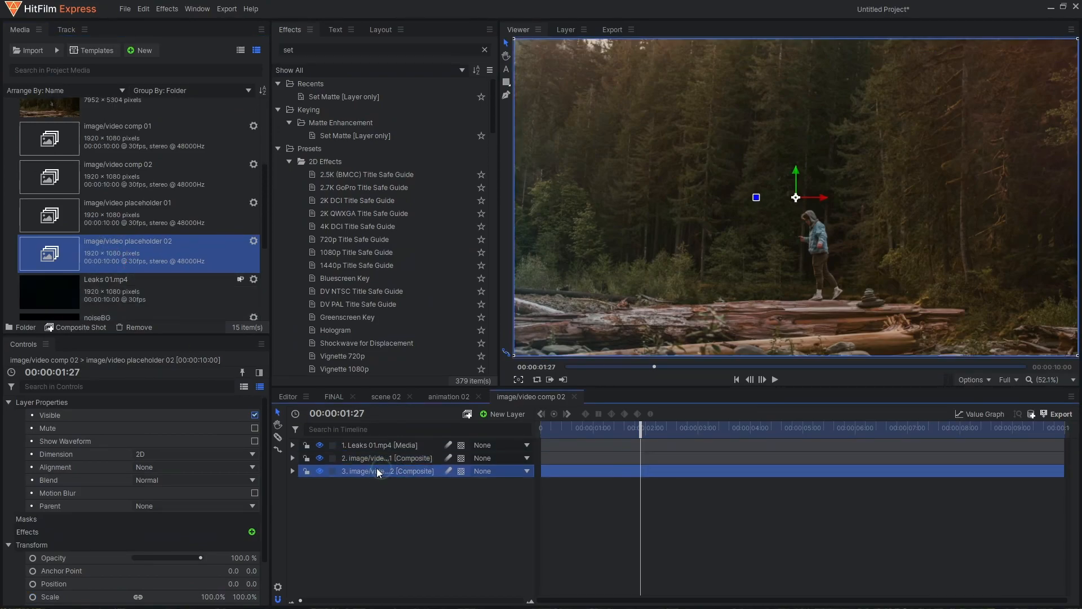
pyautogui.hotkey('ctrl', 'alt', 'v')
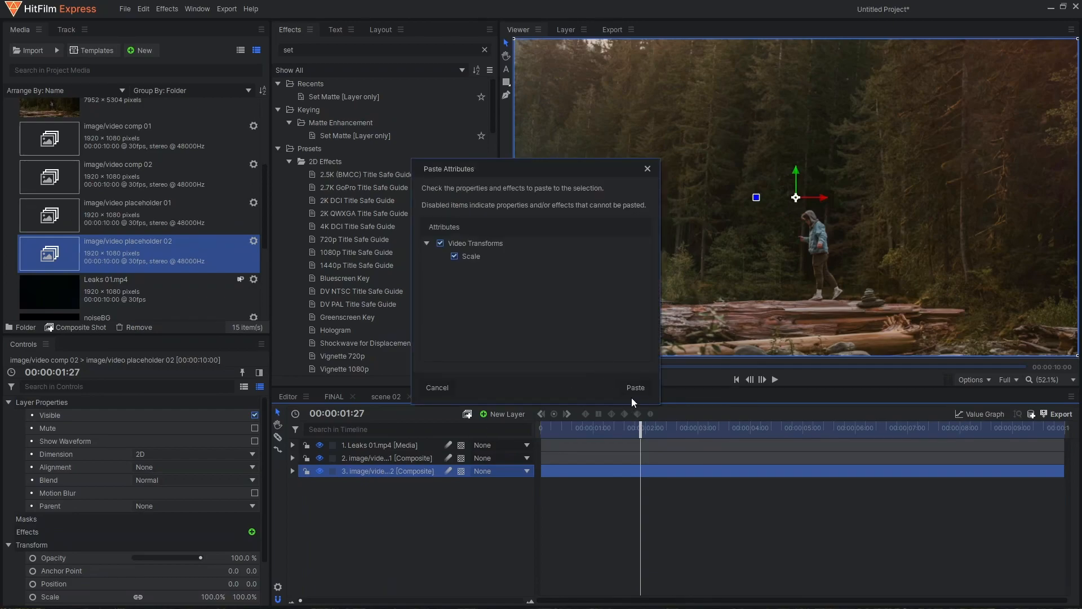
pyautogui.click(638, 391)
# - Delete the image/video placeholder 01 layer from image/video comp 02 and return the playhead to 00:00:00:00
pyautogui.click(400, 460)
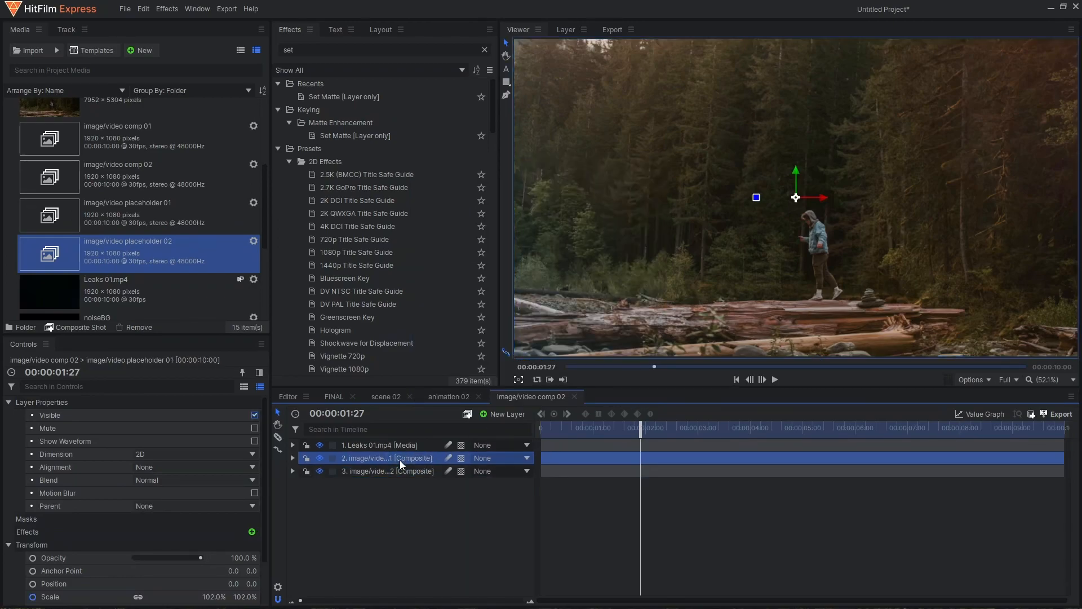
pyautogui.press('Delete')
pyautogui.click(551, 430)
pyautogui.moveTo(550, 431); pyautogui.dragTo(407, 438)
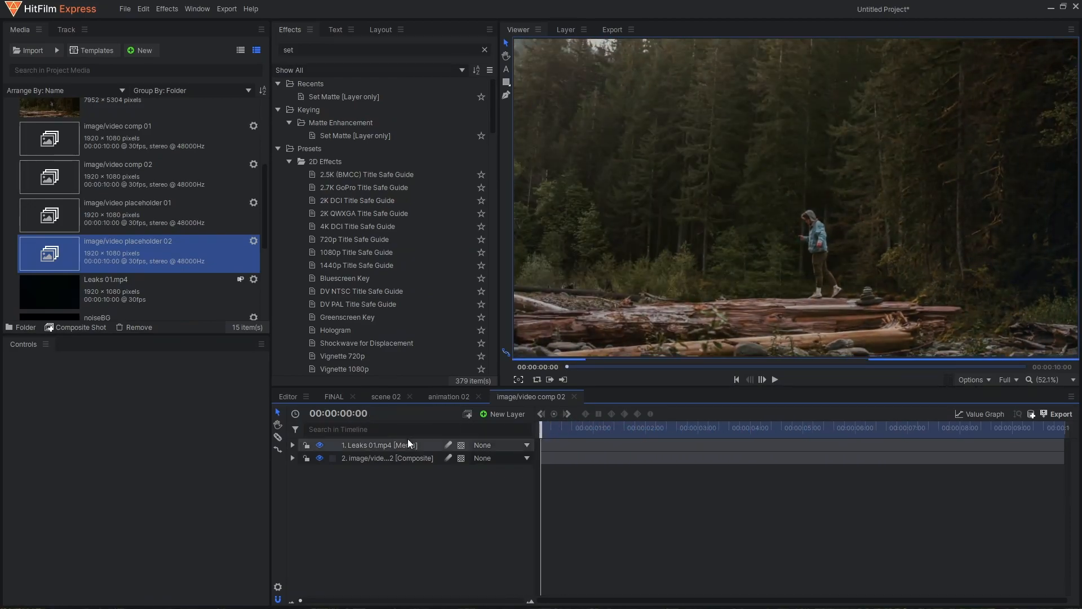
# - Open image/video placeholder 02, import the foggy mountain photo and place it above the forest photo layer
pyautogui.doubleClick(375, 459)
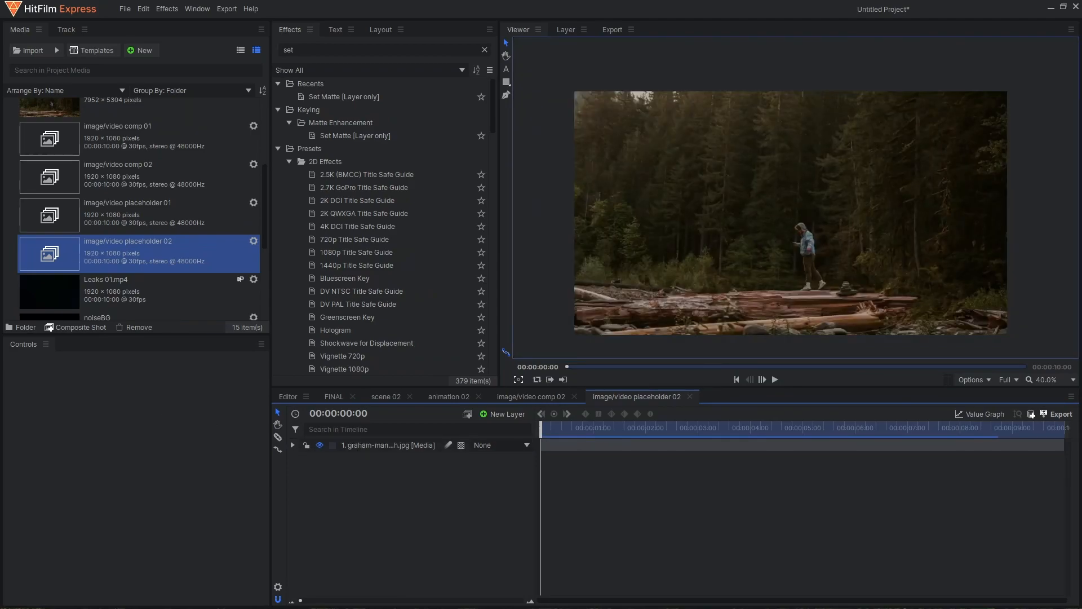
pyautogui.moveTo(0, 249); pyautogui.dragTo(106, 247)
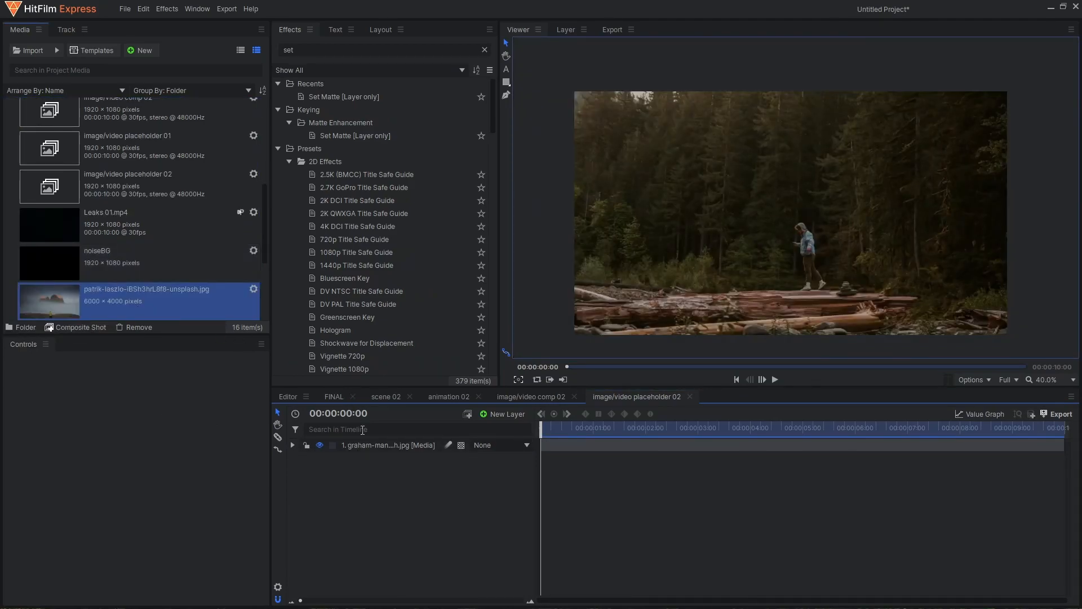
pyautogui.moveTo(113, 300); pyautogui.dragTo(360, 442)
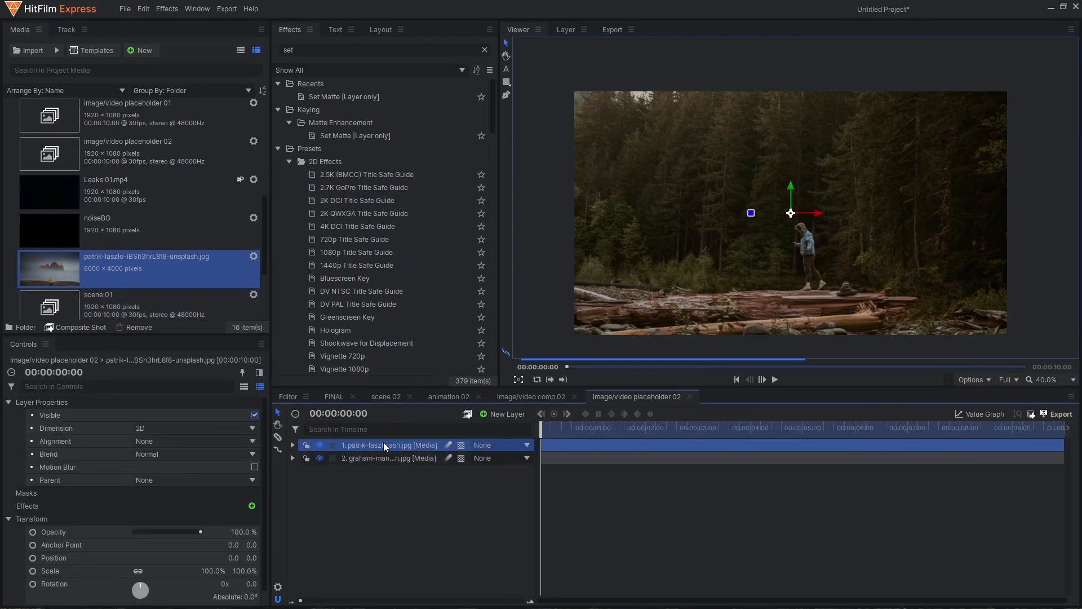
# - Fit the mountain photo to the frame width and delete the forest photo layer from image/video placeholder 02
pyautogui.rightClick(397, 438)
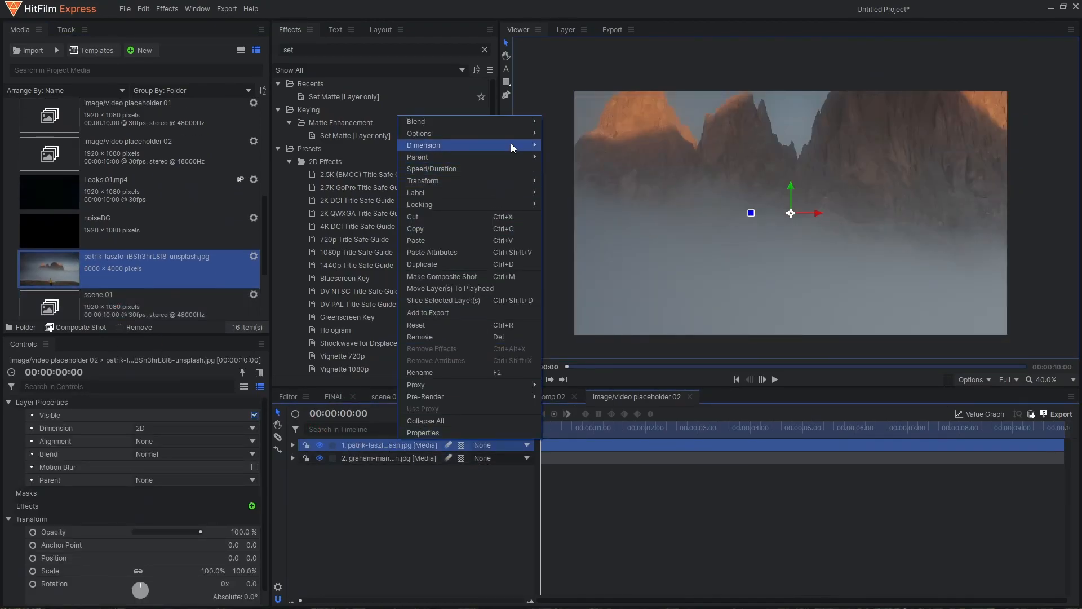
pyautogui.moveTo(502, 182)
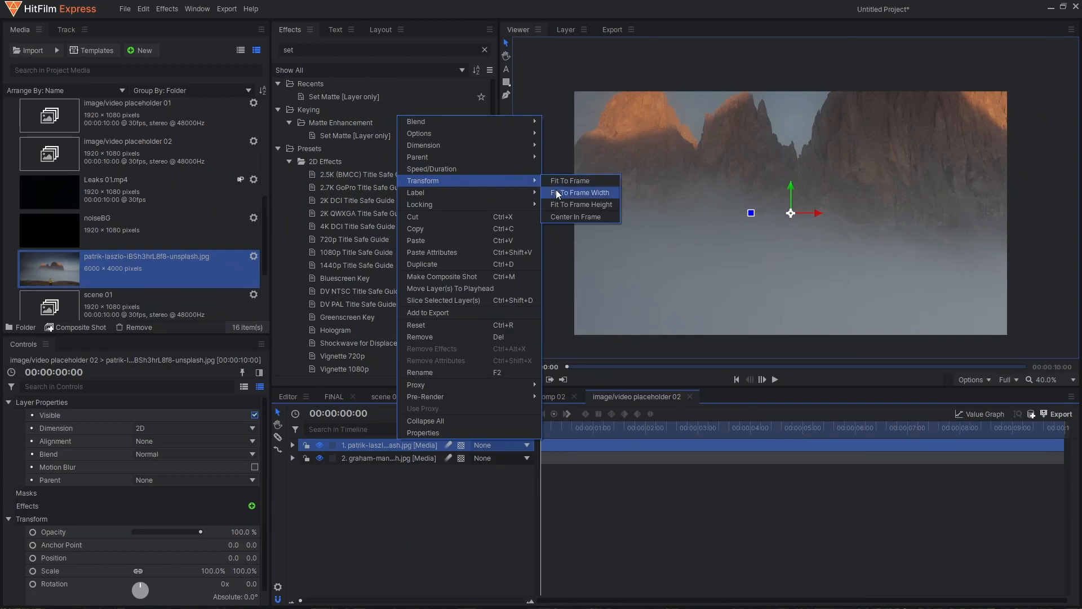
pyautogui.click(556, 191)
pyautogui.click(393, 459)
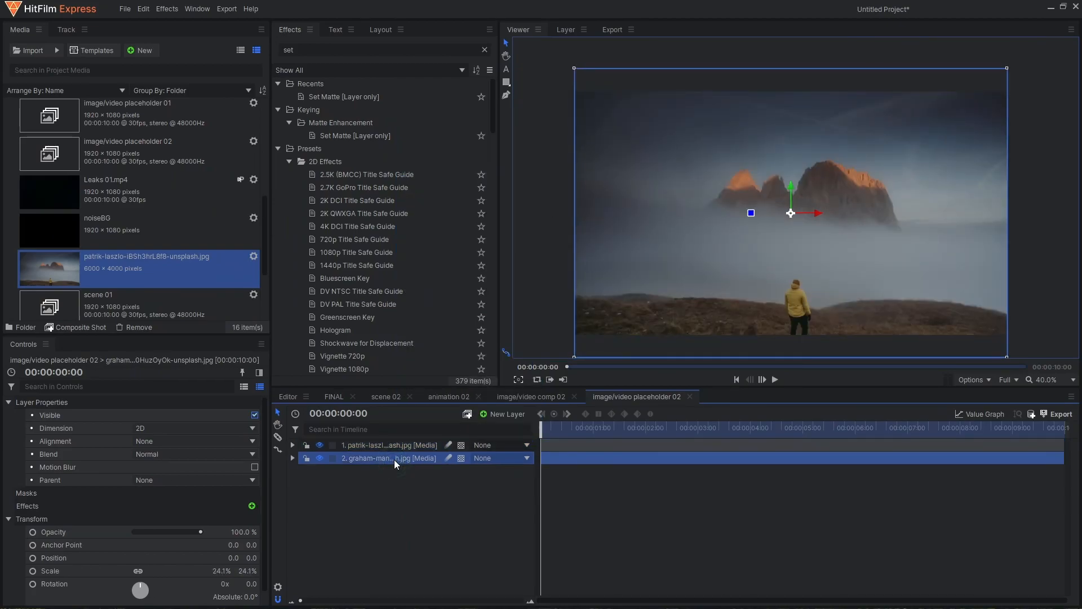
pyautogui.press('Delete')
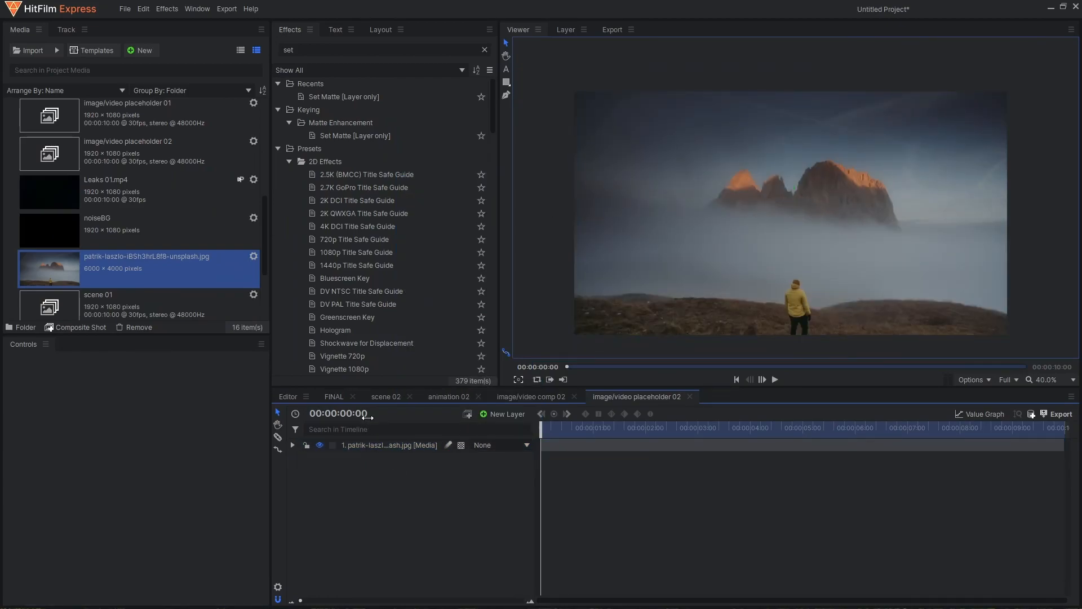
# - Preview scene 02 and replace its title text with TUTORIAL
pyautogui.click(374, 396)
pyautogui.press('space')
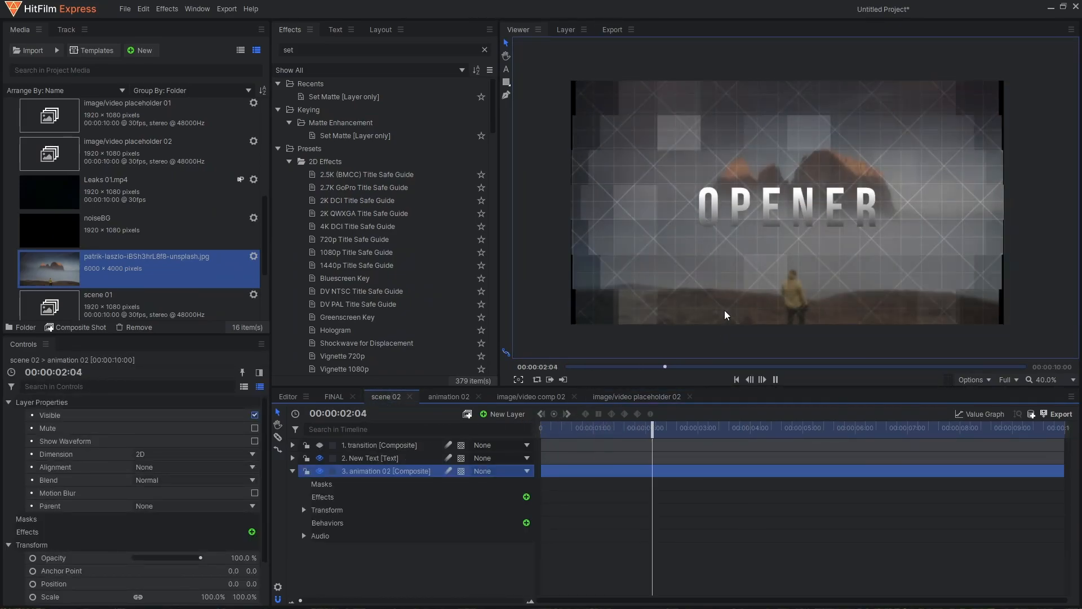
pyautogui.click(378, 459)
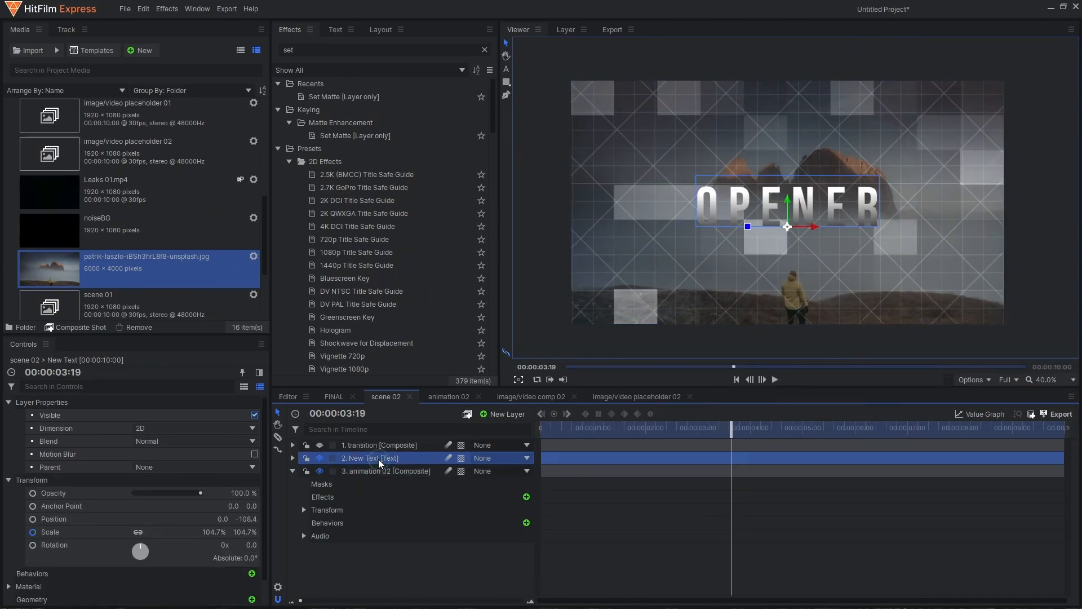
pyautogui.click(505, 69)
pyautogui.click(715, 199)
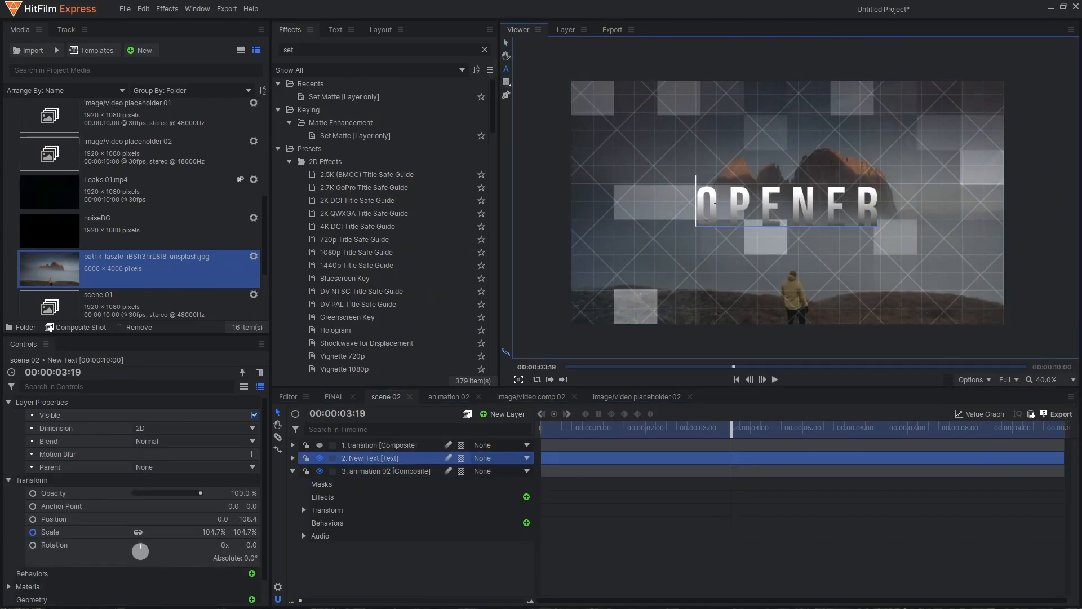
pyautogui.hotkey('ctrl', 'a')
pyautogui.write('TUTORIAL')
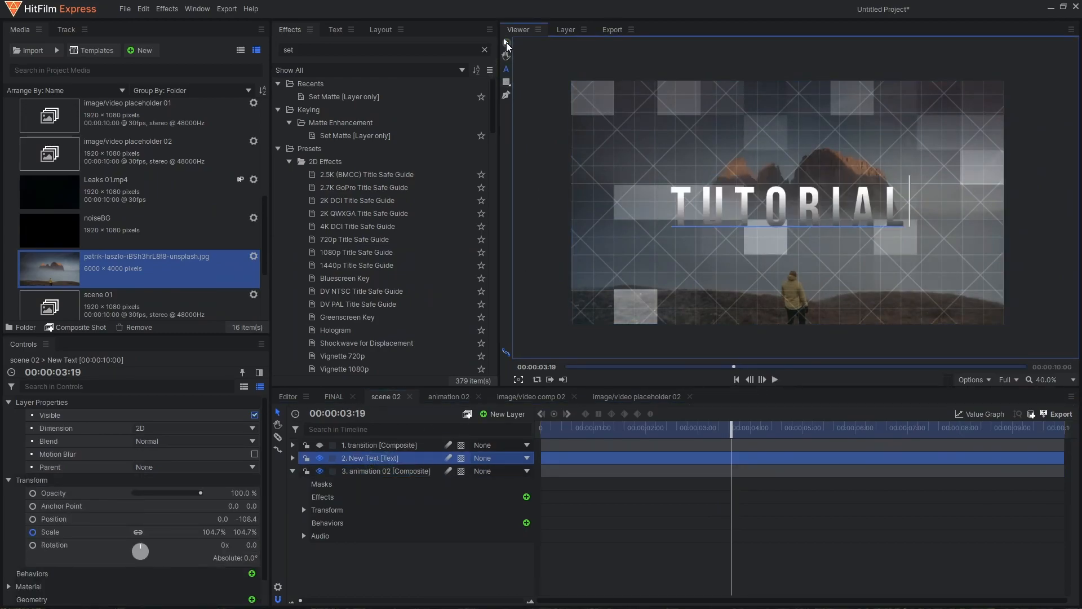
pyautogui.click(506, 43)
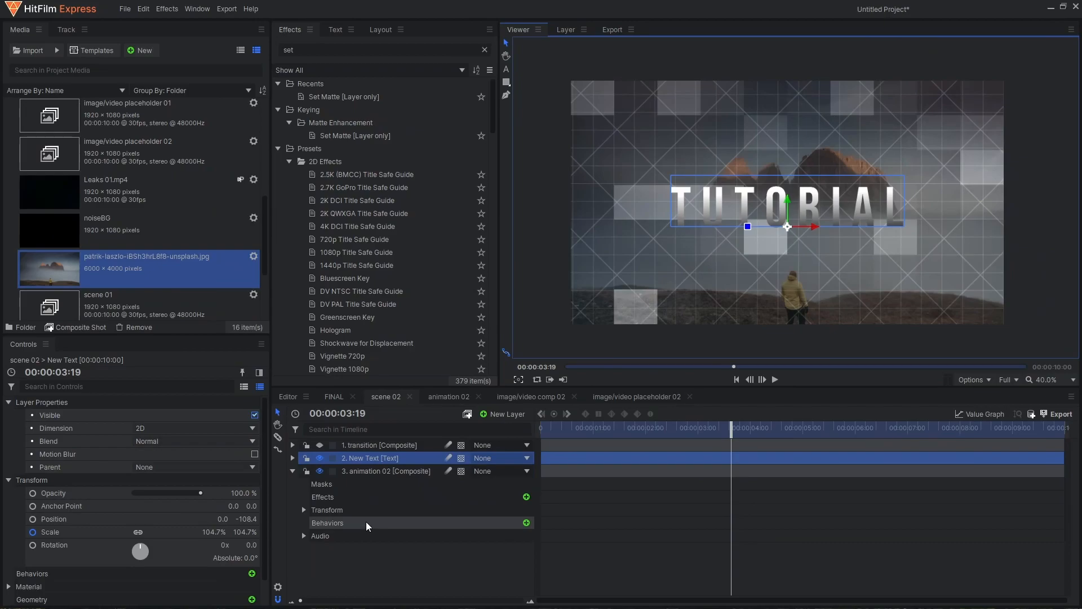
pyautogui.click(380, 559)
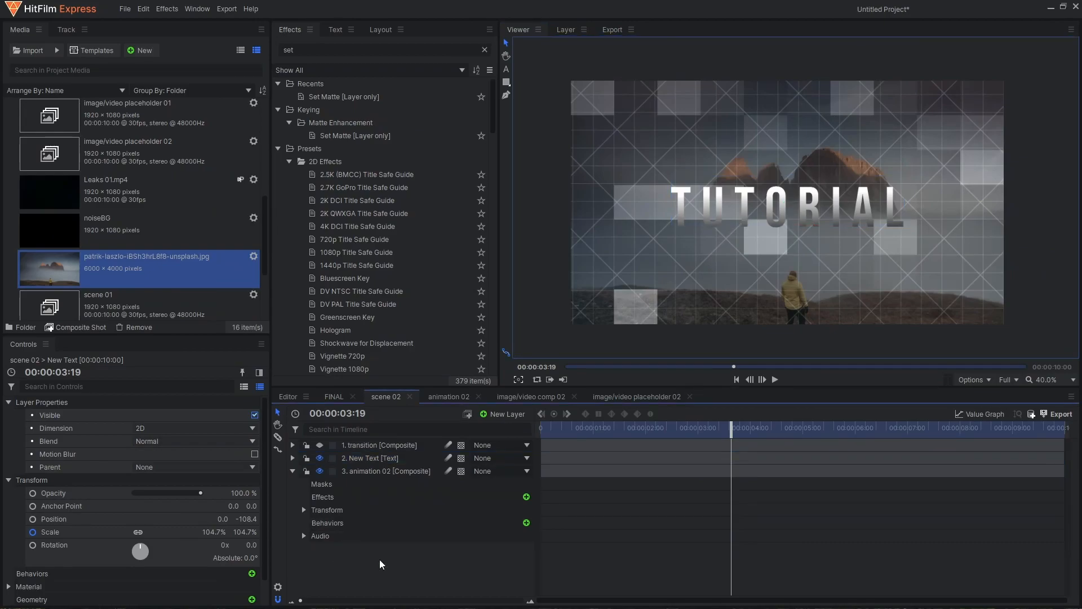
# - Collapse the animation 02 layer in scene 02 and add scene 02 above scene 01 in FINAL, starting at 00:00:03:00
pyautogui.click(387, 397)
pyautogui.click(293, 471)
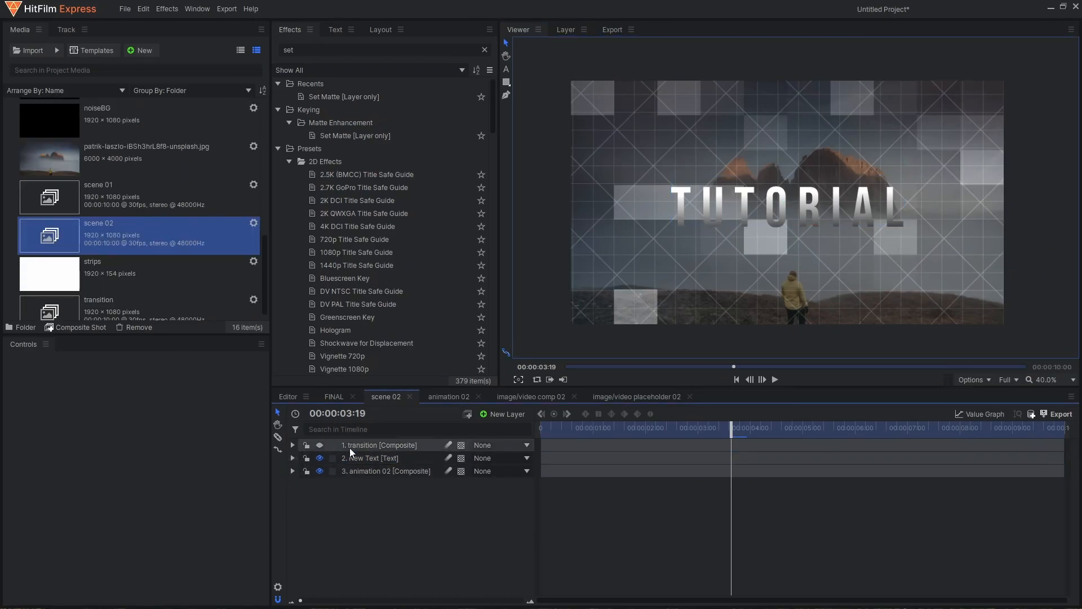
pyautogui.click(333, 396)
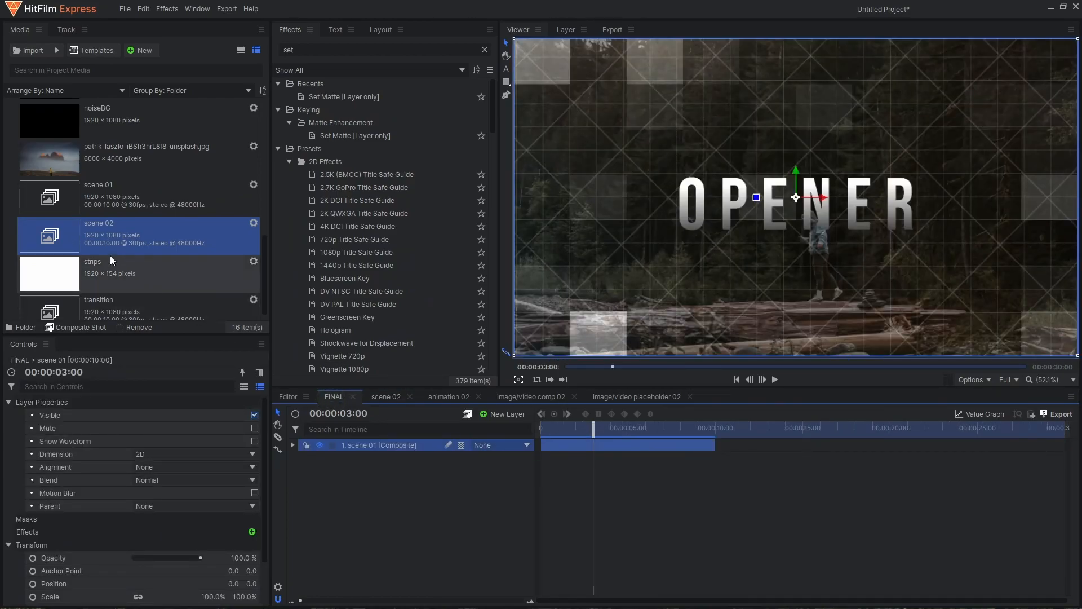
pyautogui.moveTo(103, 244); pyautogui.dragTo(584, 430)
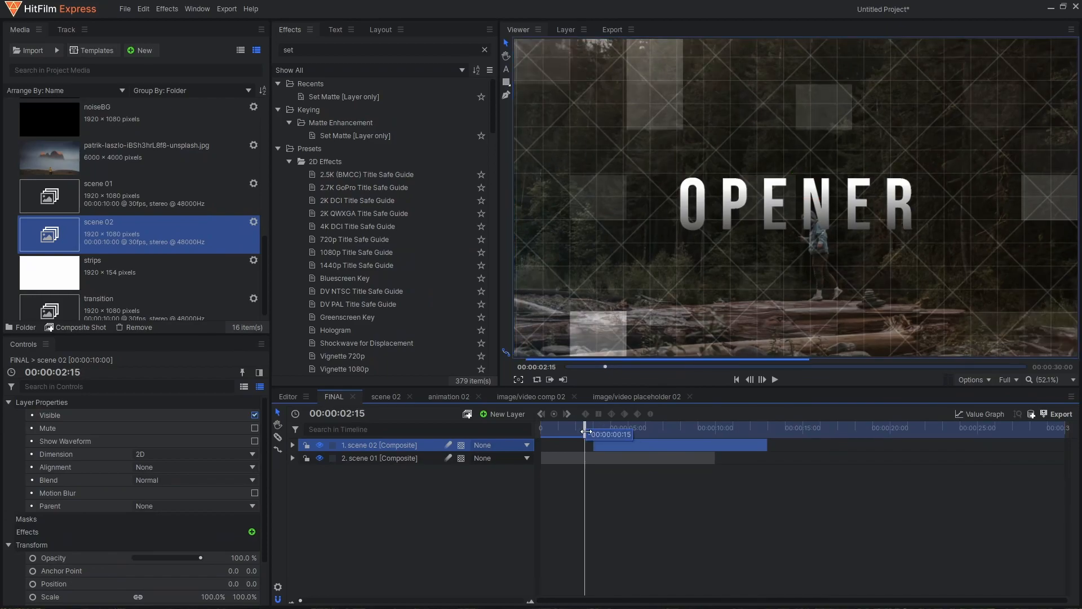
# - Play back the FINAL composite and examine the transition from scene 01 into scene 02
pyautogui.click(774, 380)
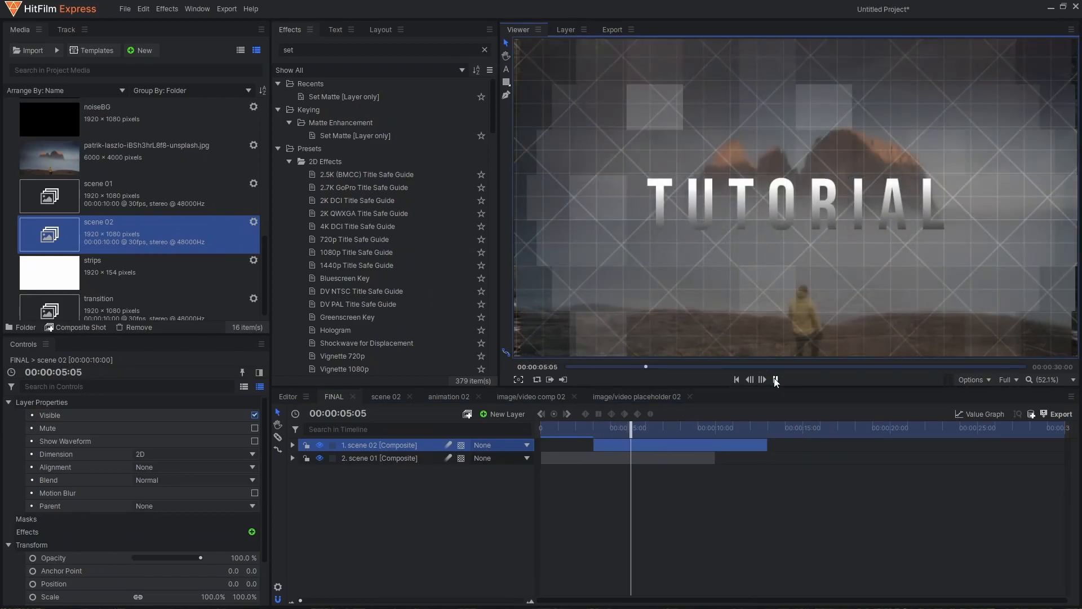
pyautogui.press('space')
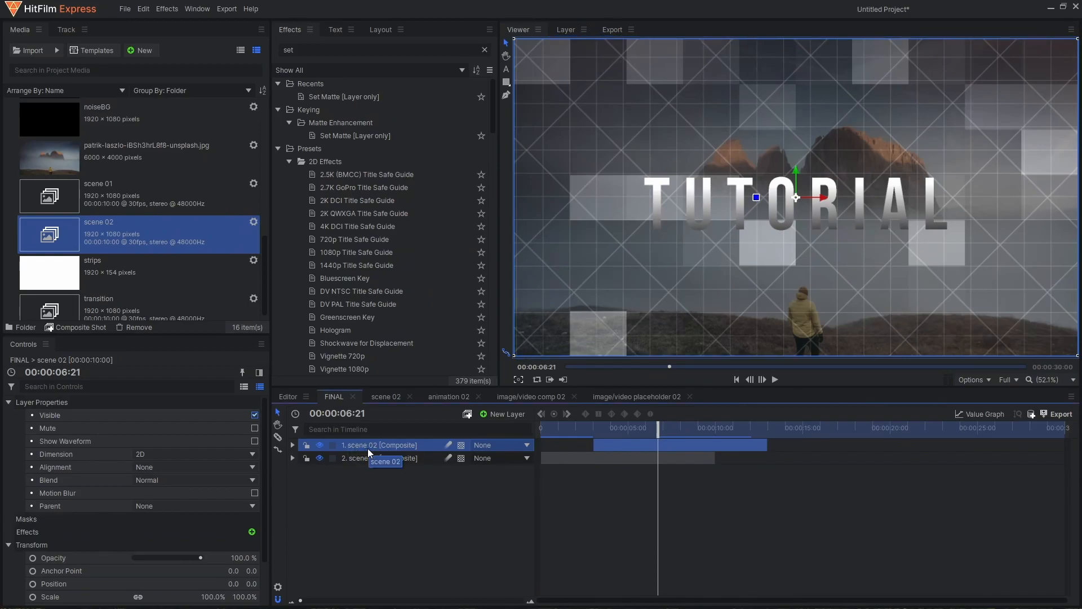
pyautogui.click(621, 427)
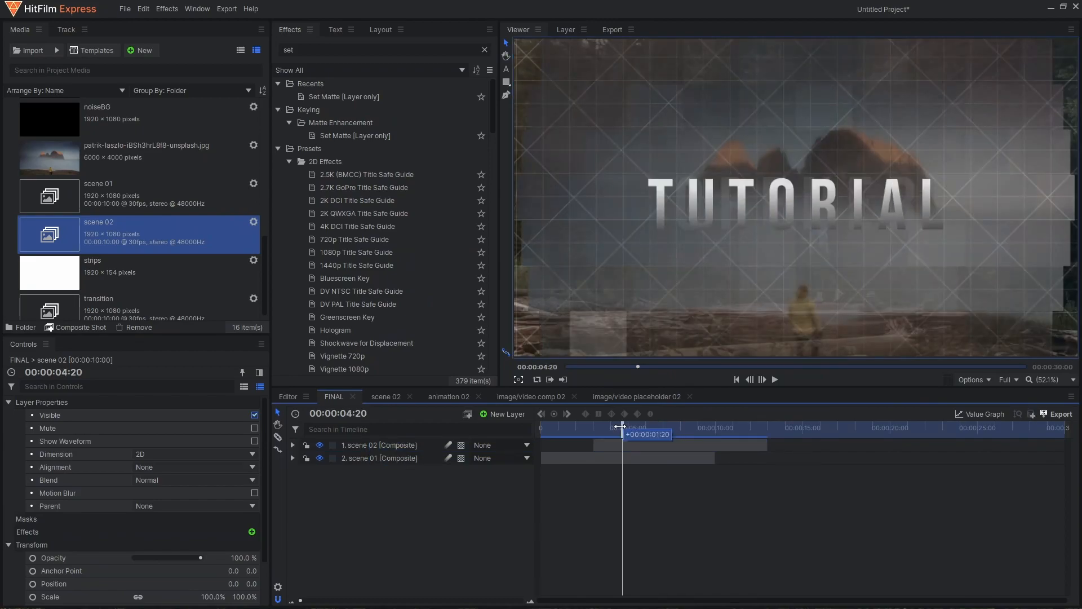
pyautogui.moveTo(621, 427); pyautogui.dragTo(622, 427)
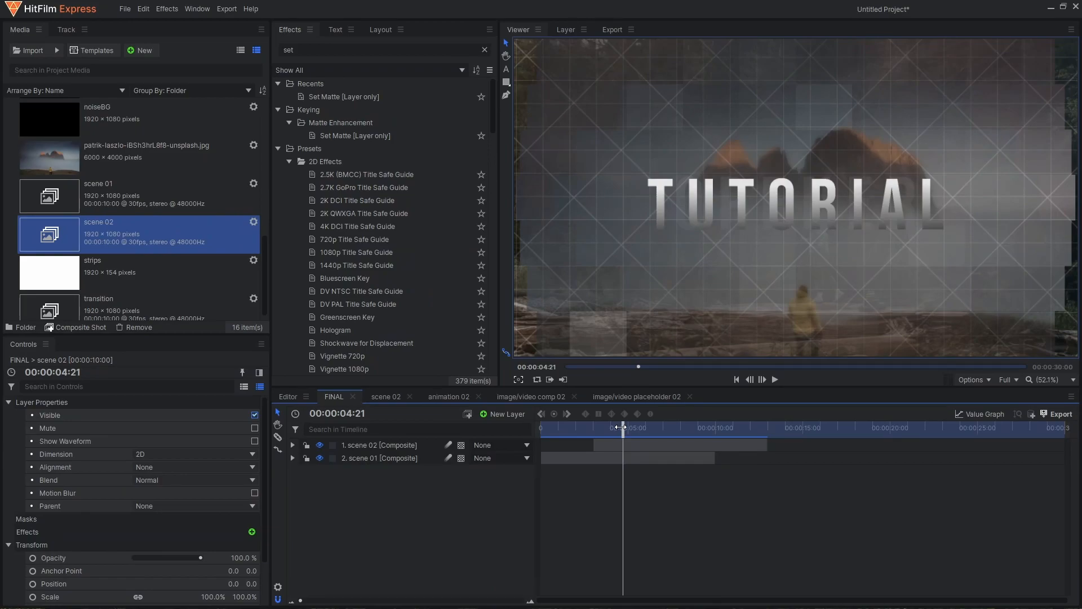
# - Show the project media as a compact list without thumbnails and leave both FINAL scene layers deselected
pyautogui.click(240, 51)
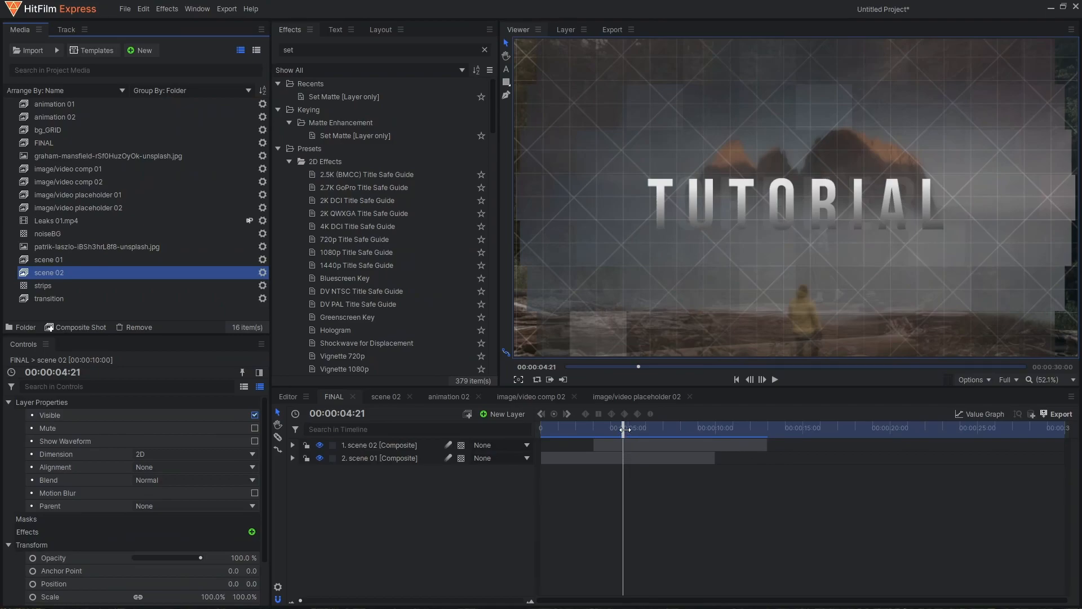
pyautogui.moveTo(401, 433); pyautogui.dragTo(387, 438)
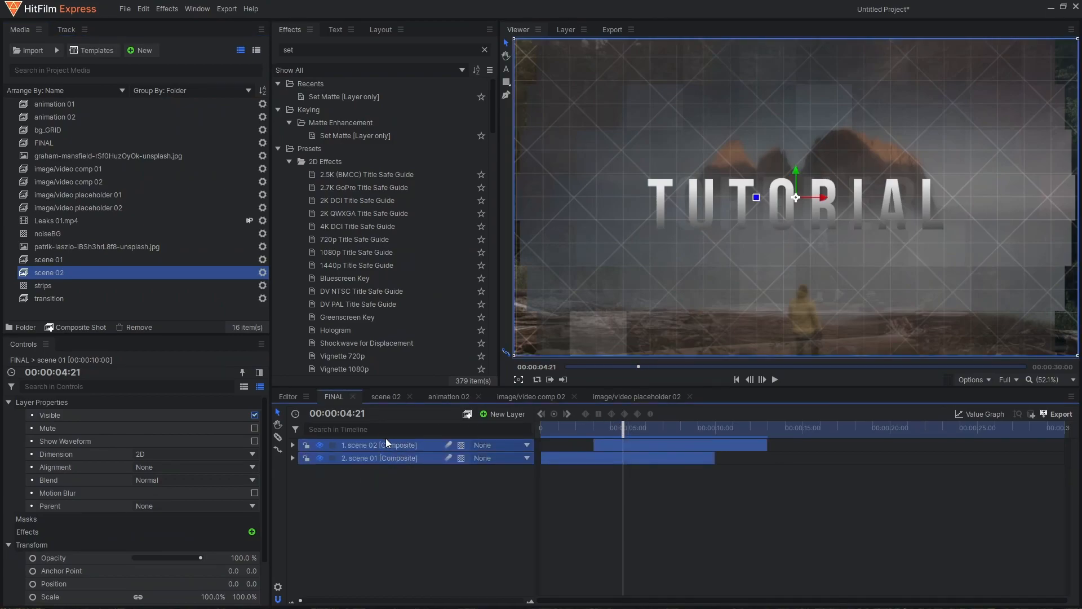
pyautogui.click(434, 495)
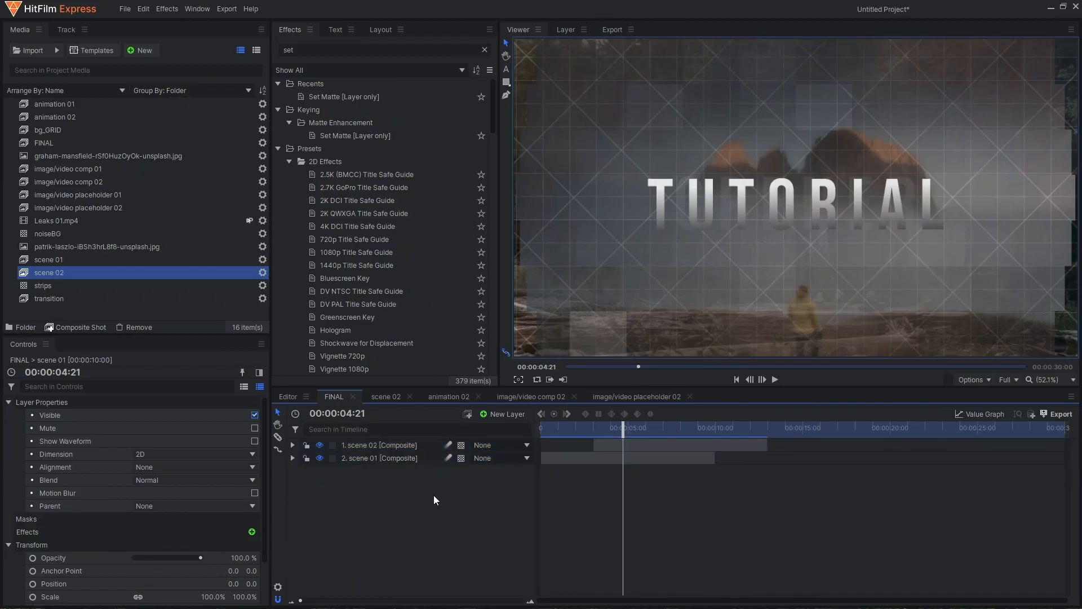